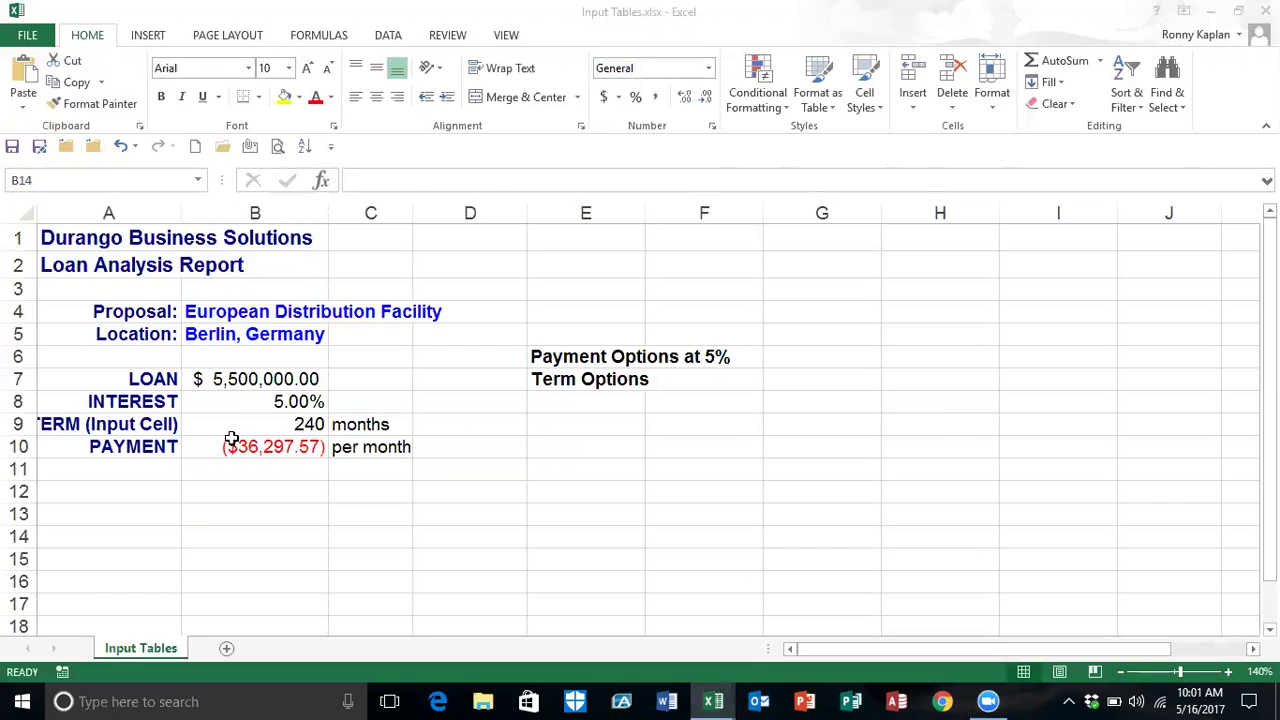
Change the Pv argument of the PMT formula in B10 to -$B$7 and set the cell's font color to Automatic
{"action": "left_click", "coordinate": [238, 446]}
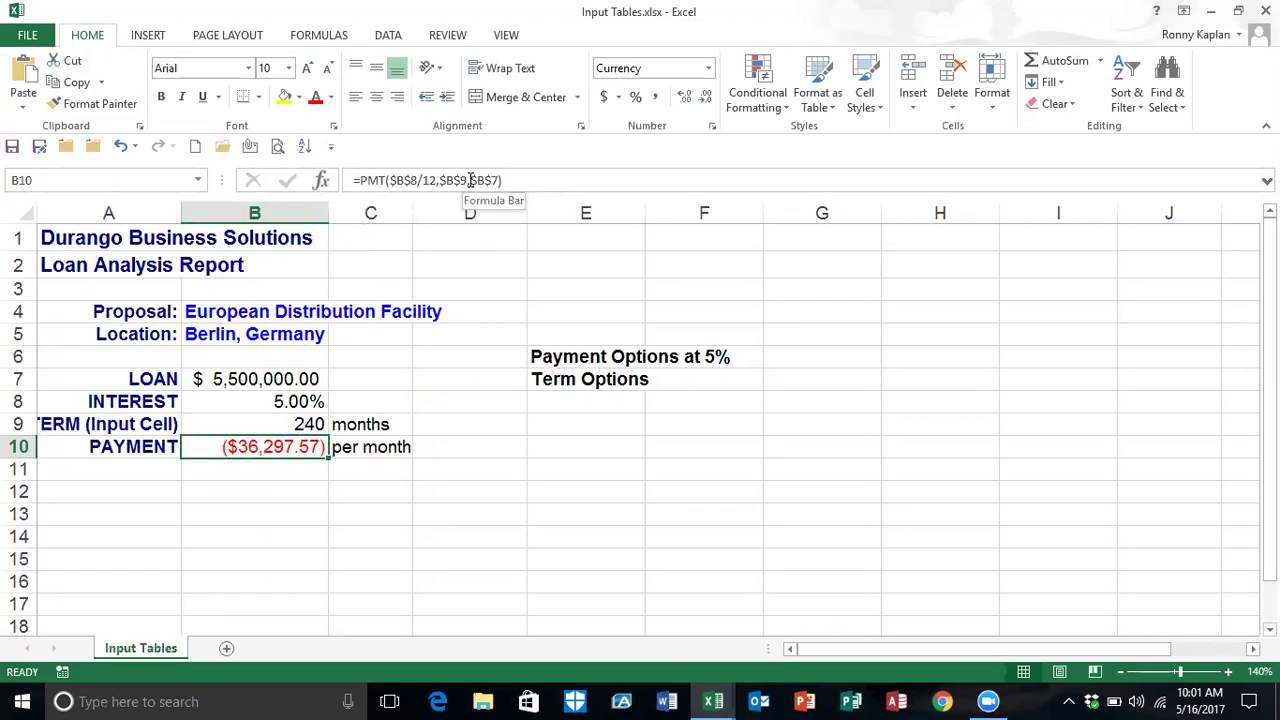
{"action": "left_click", "coordinate": [321, 180]}
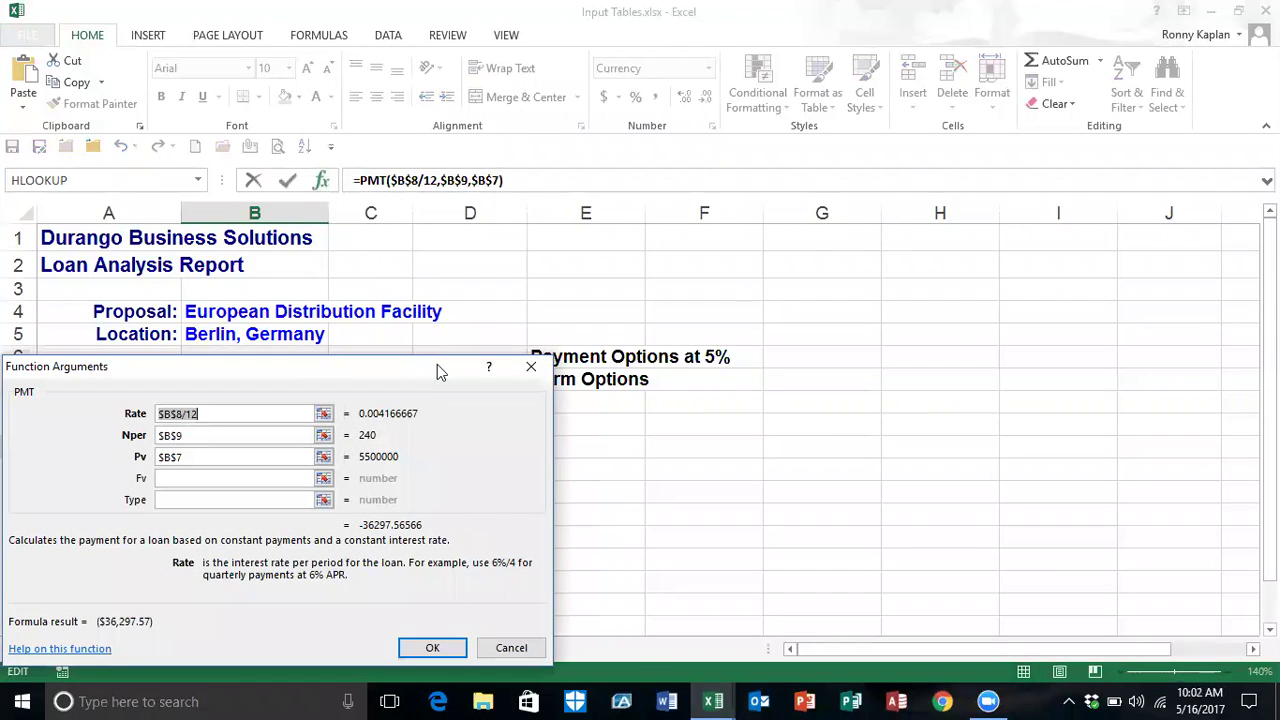
{"action": "left_click_drag", "start_coordinate": [437, 372], "coordinate": [1077, 101]}
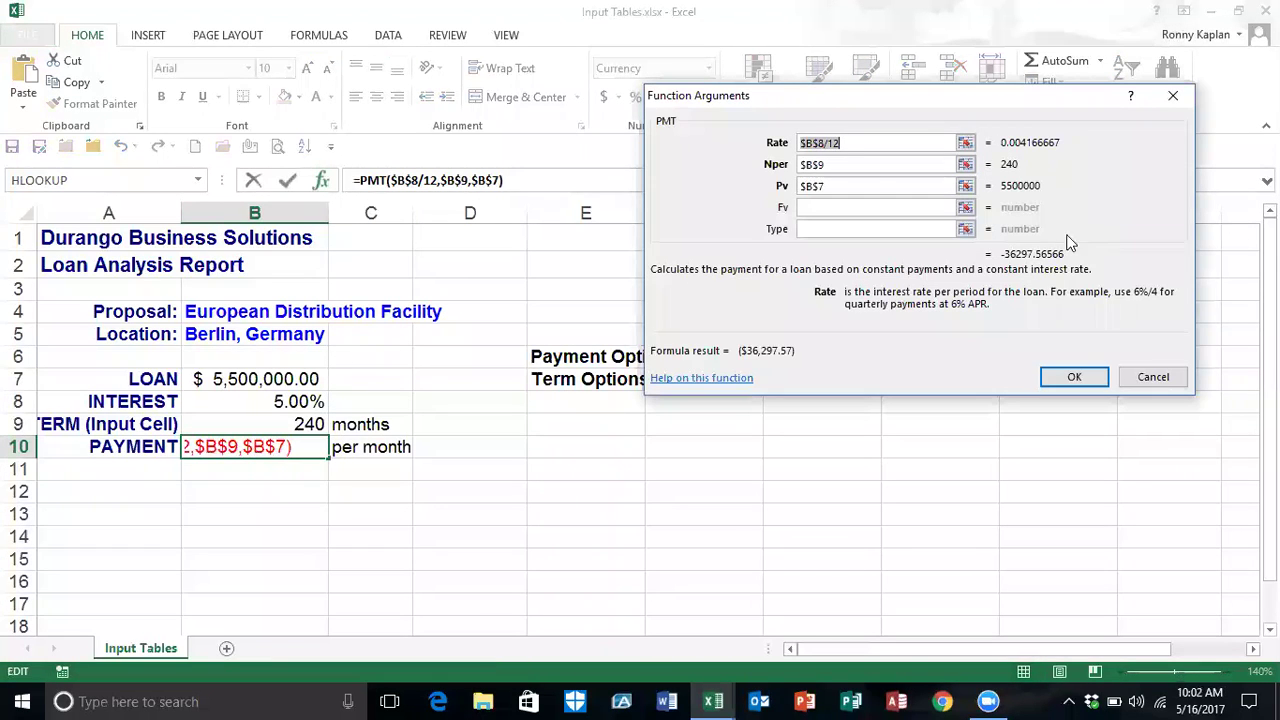
{"action": "left_click_drag", "start_coordinate": [838, 187], "coordinate": [800, 192]}
{"action": "left_click", "coordinate": [800, 190]}
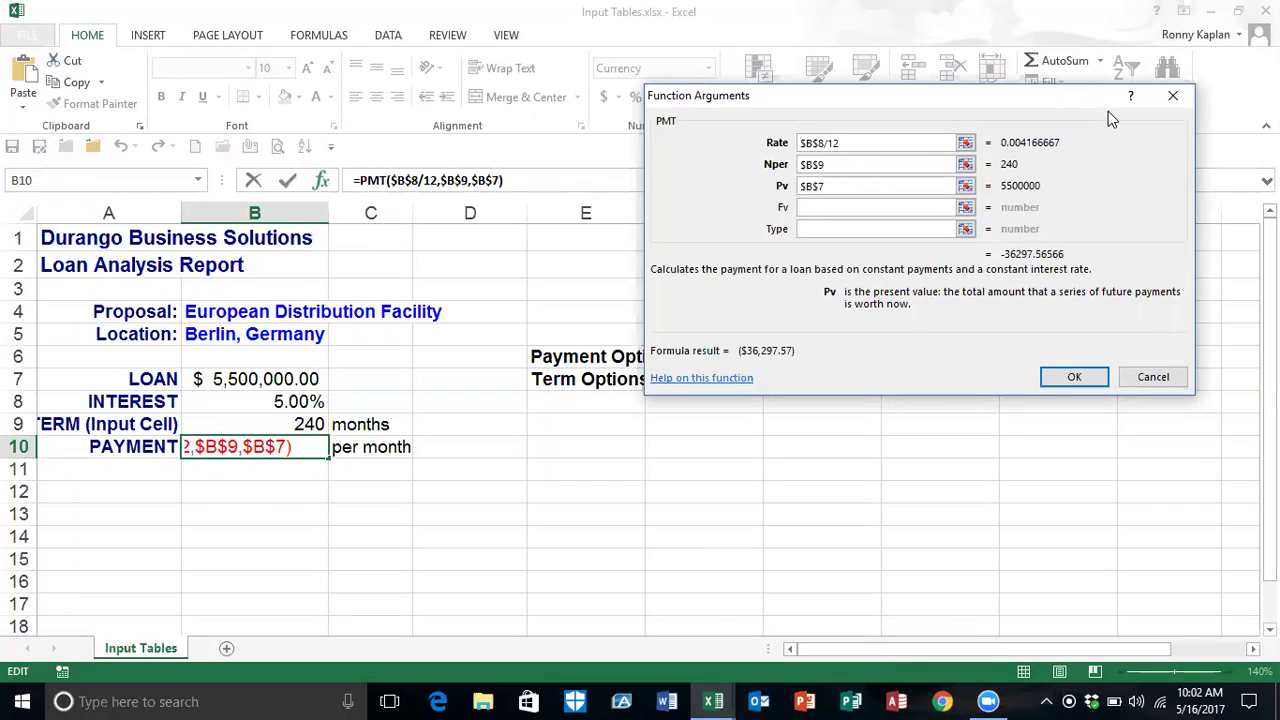
{"action": "type", "text": "-"}
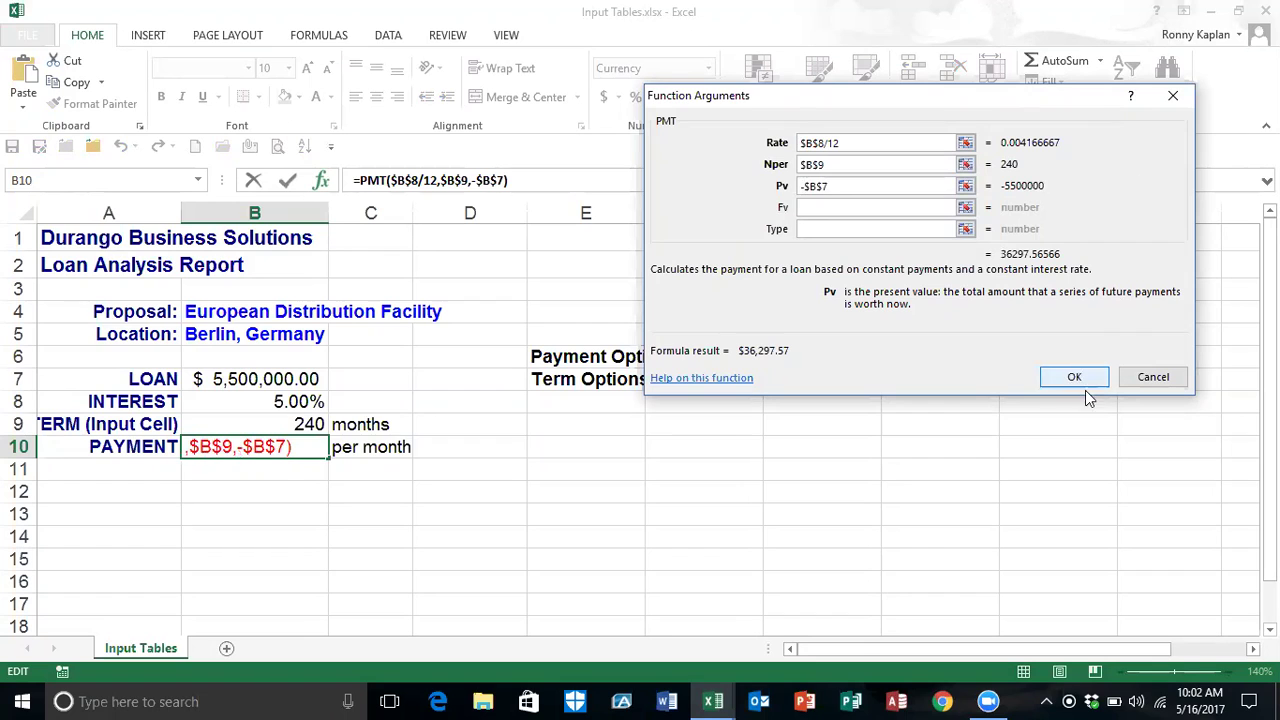
{"action": "left_click", "coordinate": [1056, 378]}
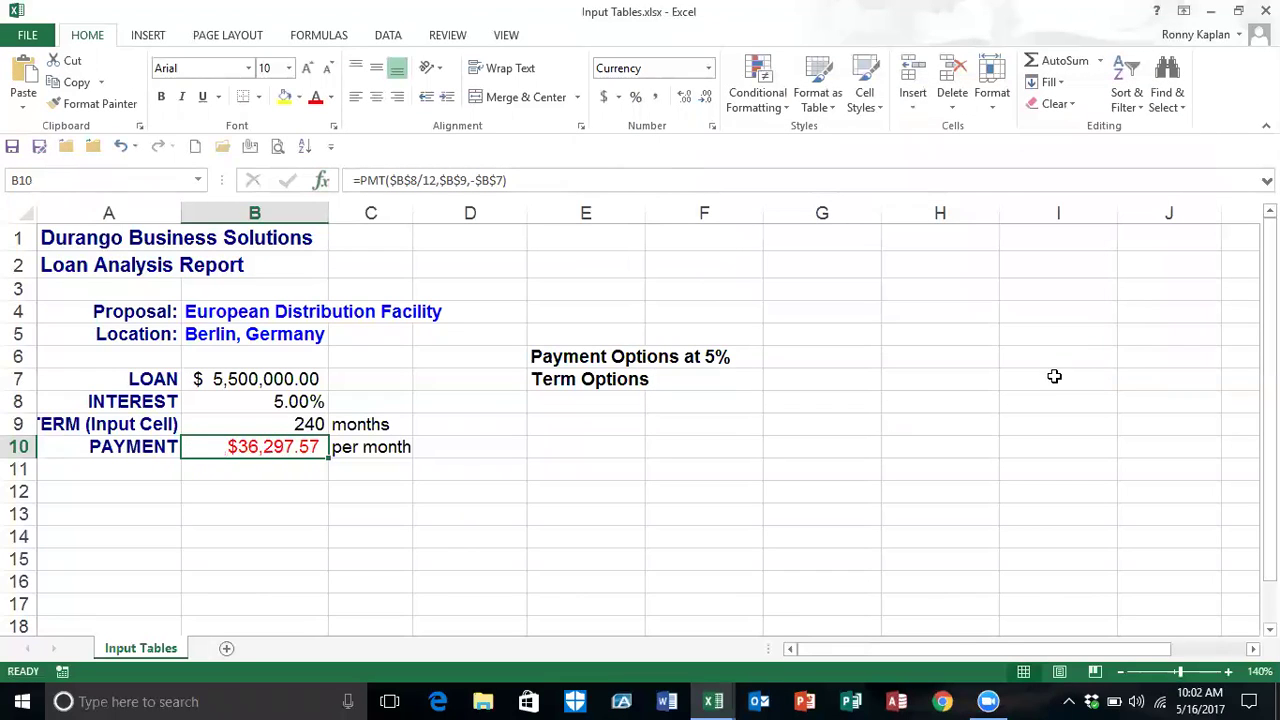
{"action": "left_click", "coordinate": [331, 97]}
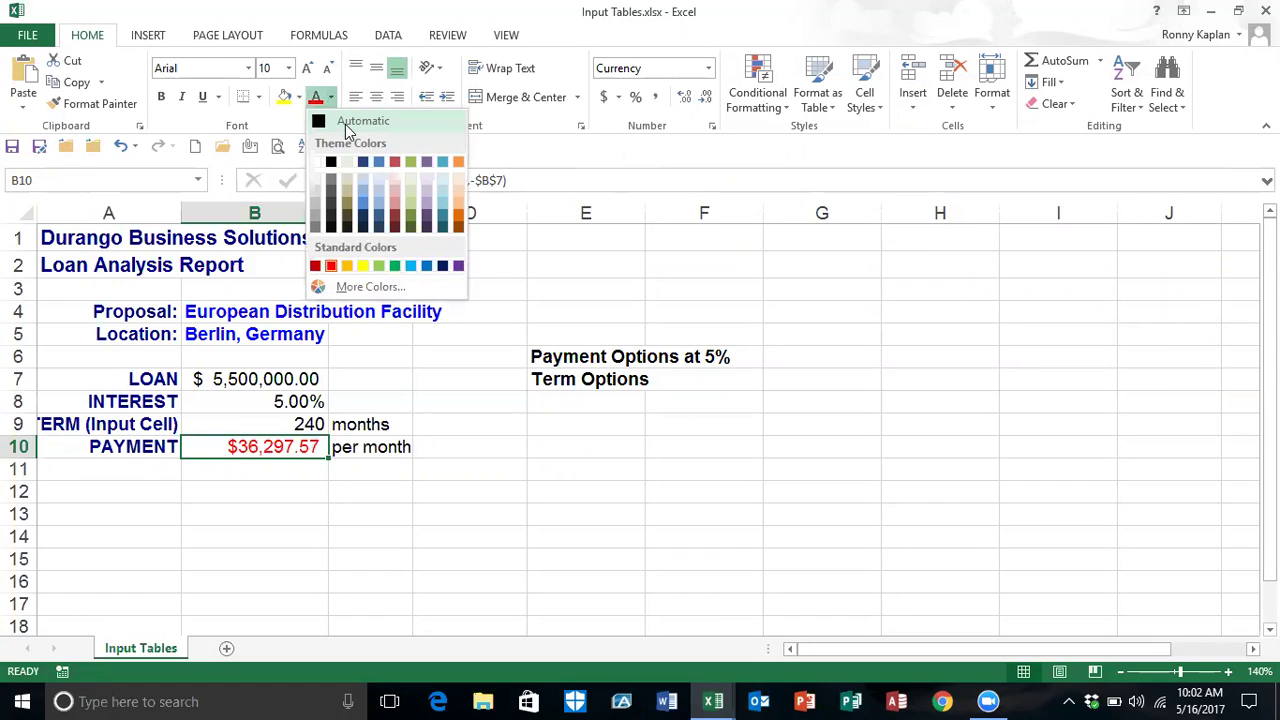
{"action": "left_click", "coordinate": [347, 120]}
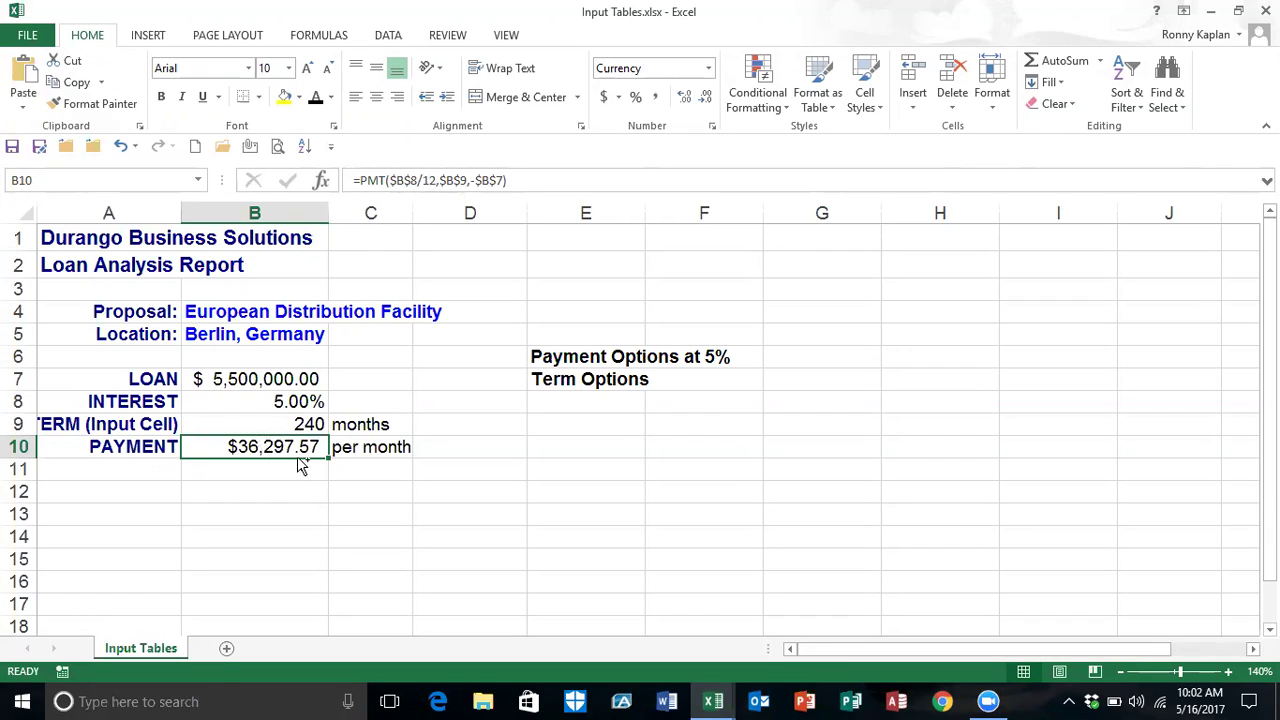
Copy the payment formula from B10 into F8, above the payment results column of the Term Options table
{"action": "left_click_drag", "start_coordinate": [301, 466], "coordinate": [688, 403]}
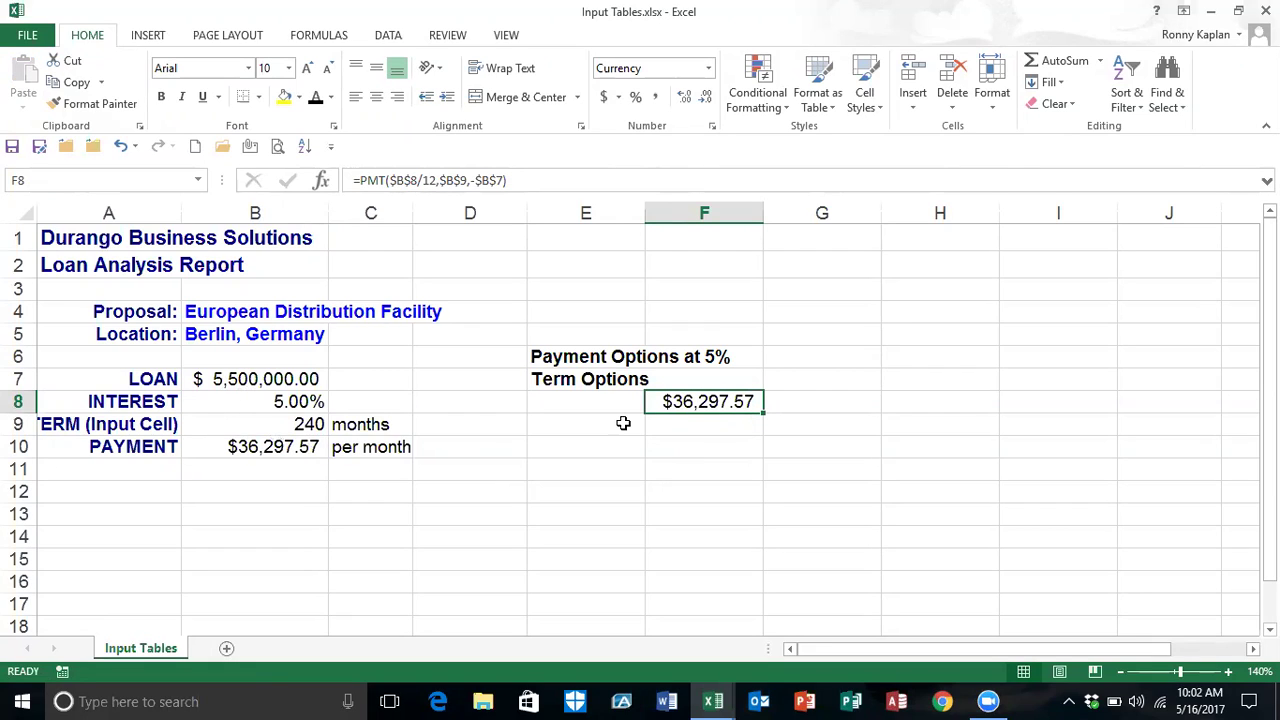
{"action": "left_click_drag", "start_coordinate": [685, 331], "coordinate": [690, 385]}
{"action": "left_click", "coordinate": [692, 408]}
{"action": "left_click", "coordinate": [593, 402]}
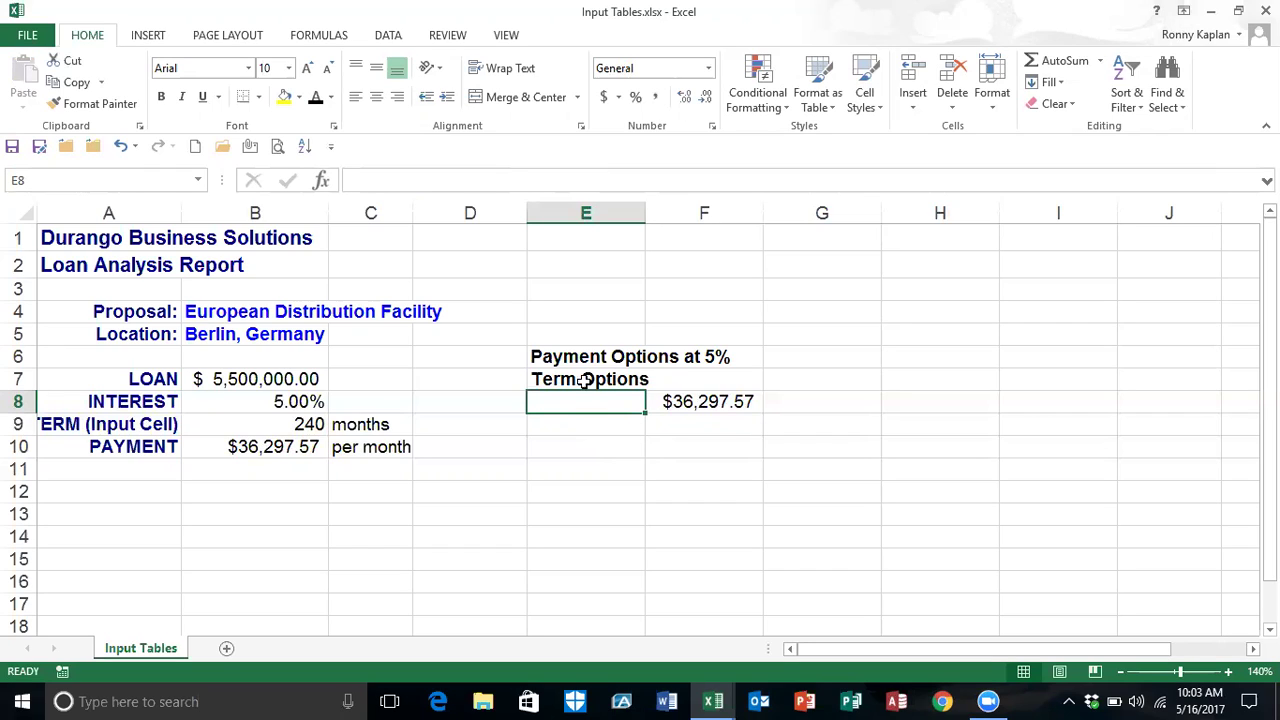
{"action": "left_click", "coordinate": [589, 385]}
{"action": "left_click_drag", "start_coordinate": [591, 394], "coordinate": [618, 420]}
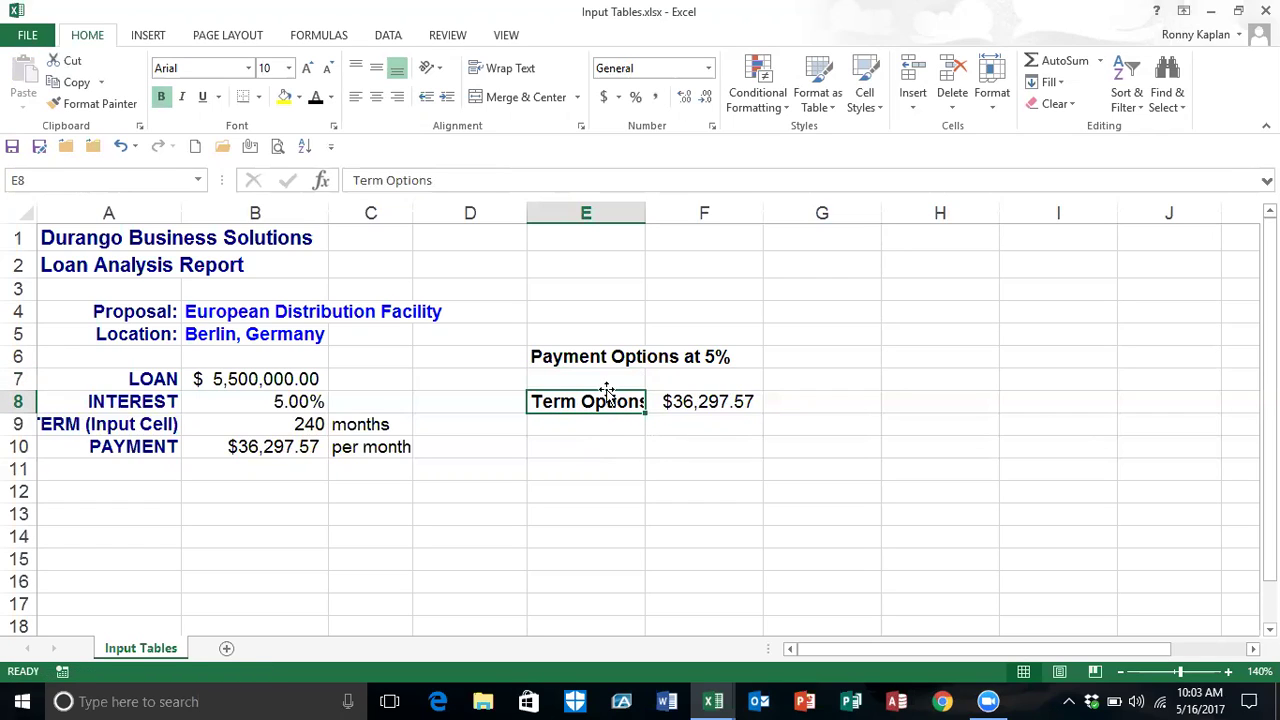
{"action": "left_click_drag", "start_coordinate": [569, 391], "coordinate": [572, 379]}
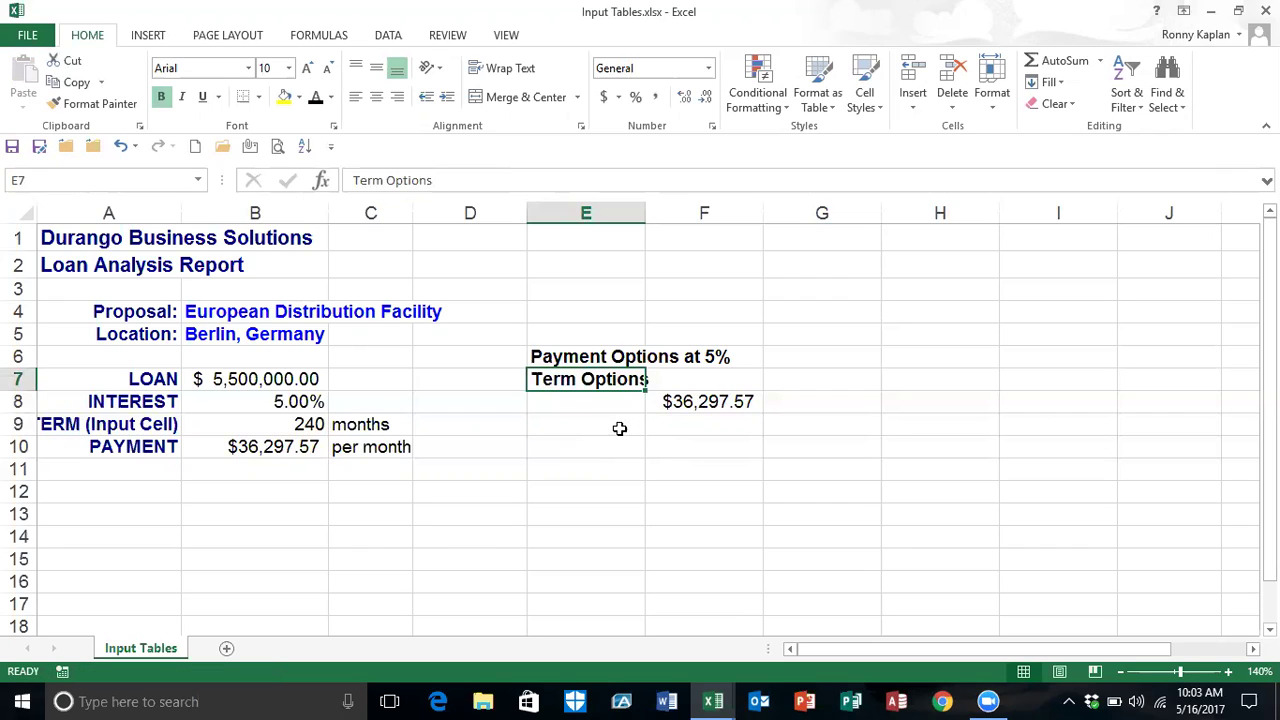
Enter the terms 240 and 360 in E9 and E10, and extend the series down to 720 in E13
{"action": "left_click", "coordinate": [588, 428]}
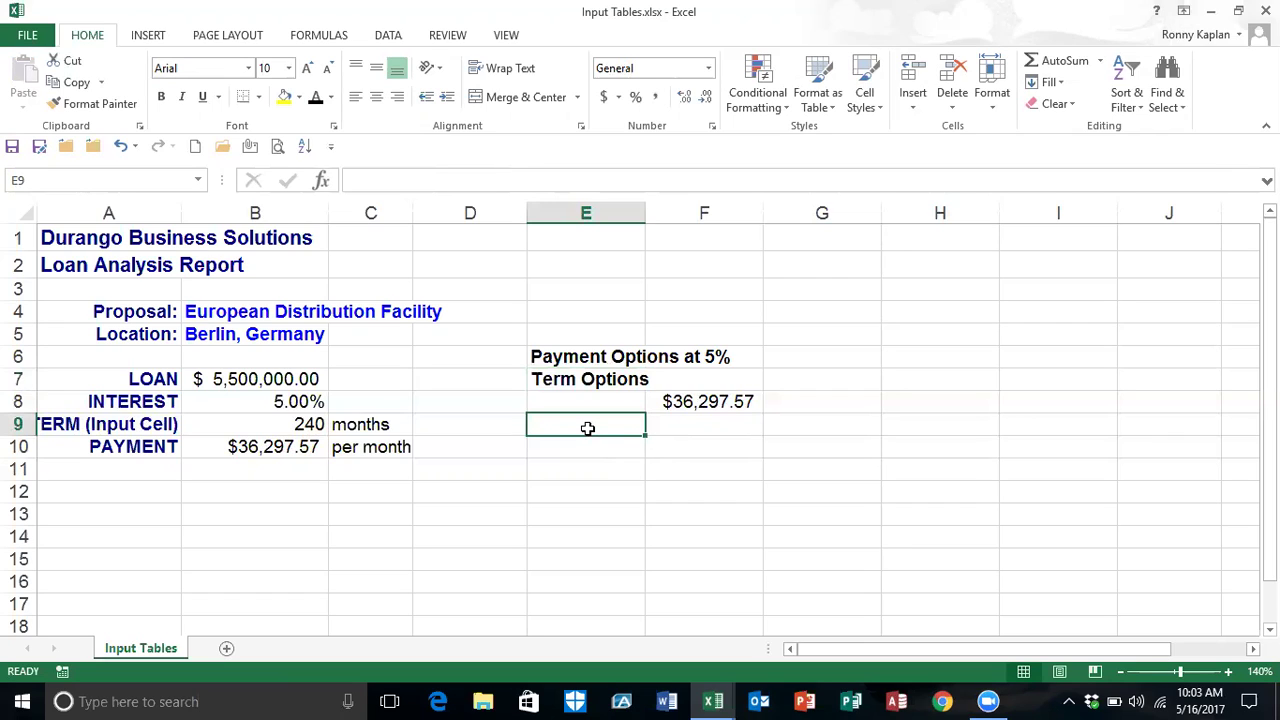
{"action": "key", "text": "Down"}
{"action": "key", "text": "Left"}
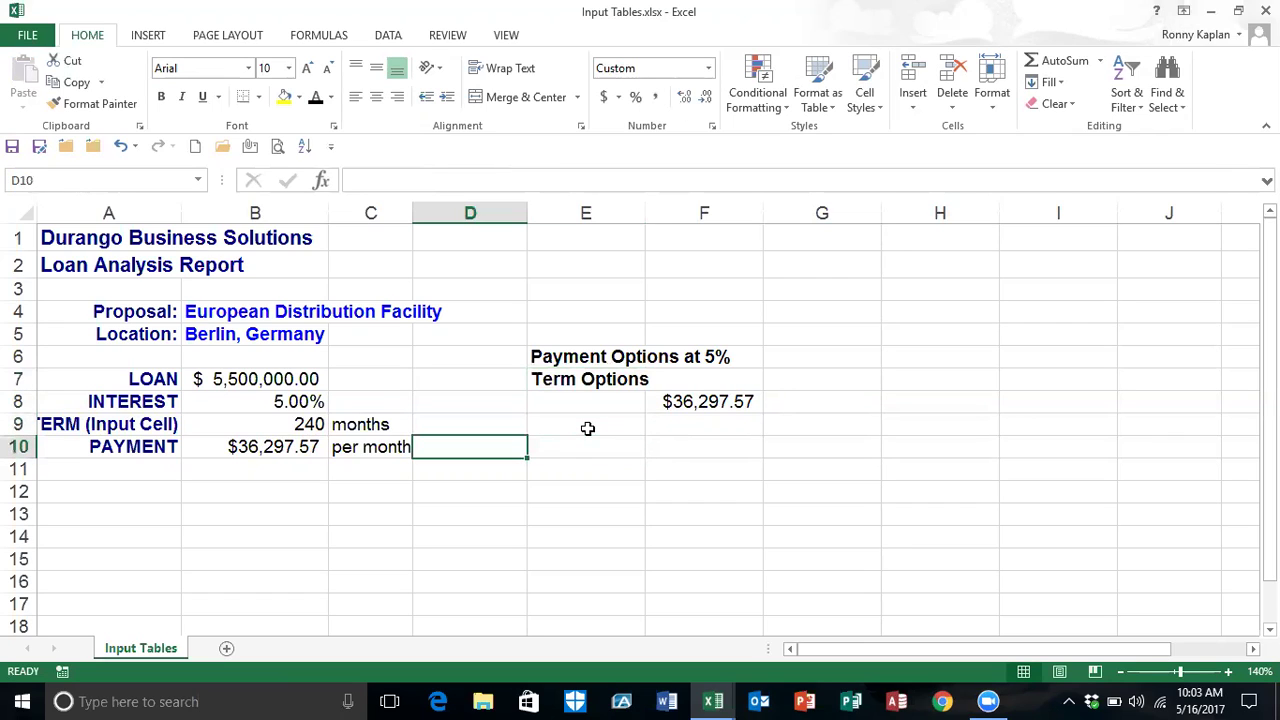
{"action": "left_click", "coordinate": [588, 427]}
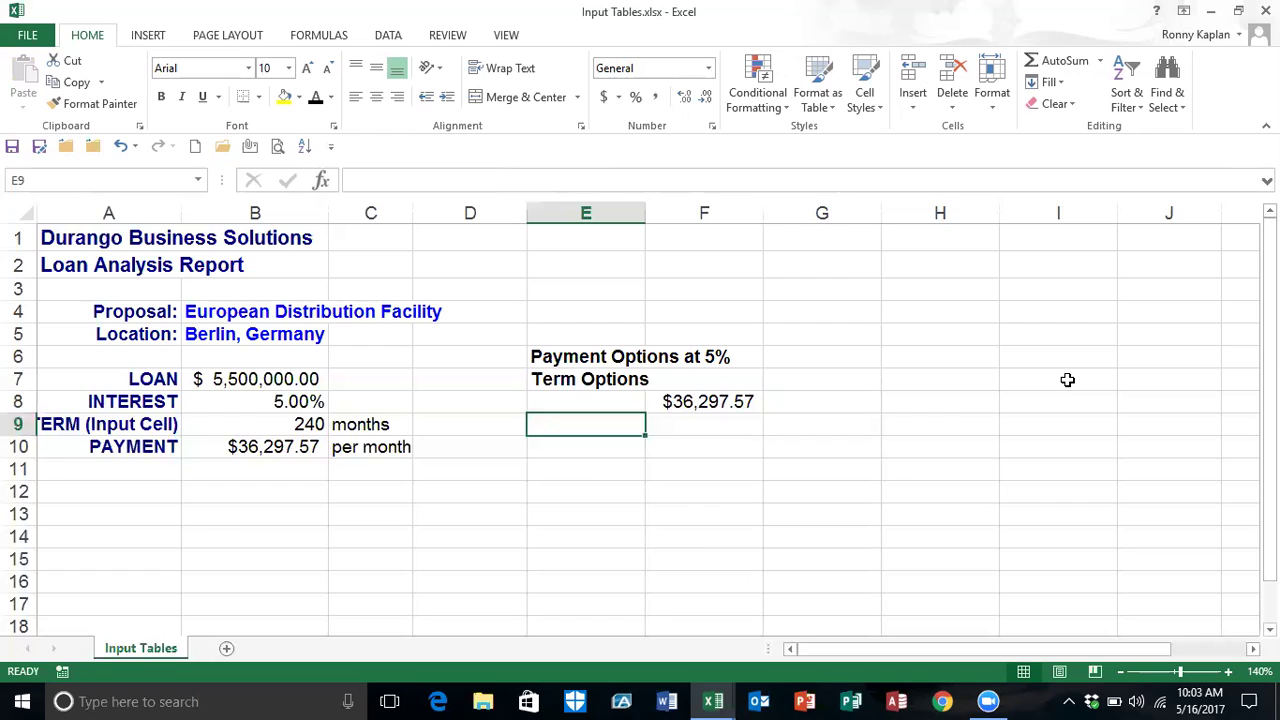
{"action": "type", "text": "240"}
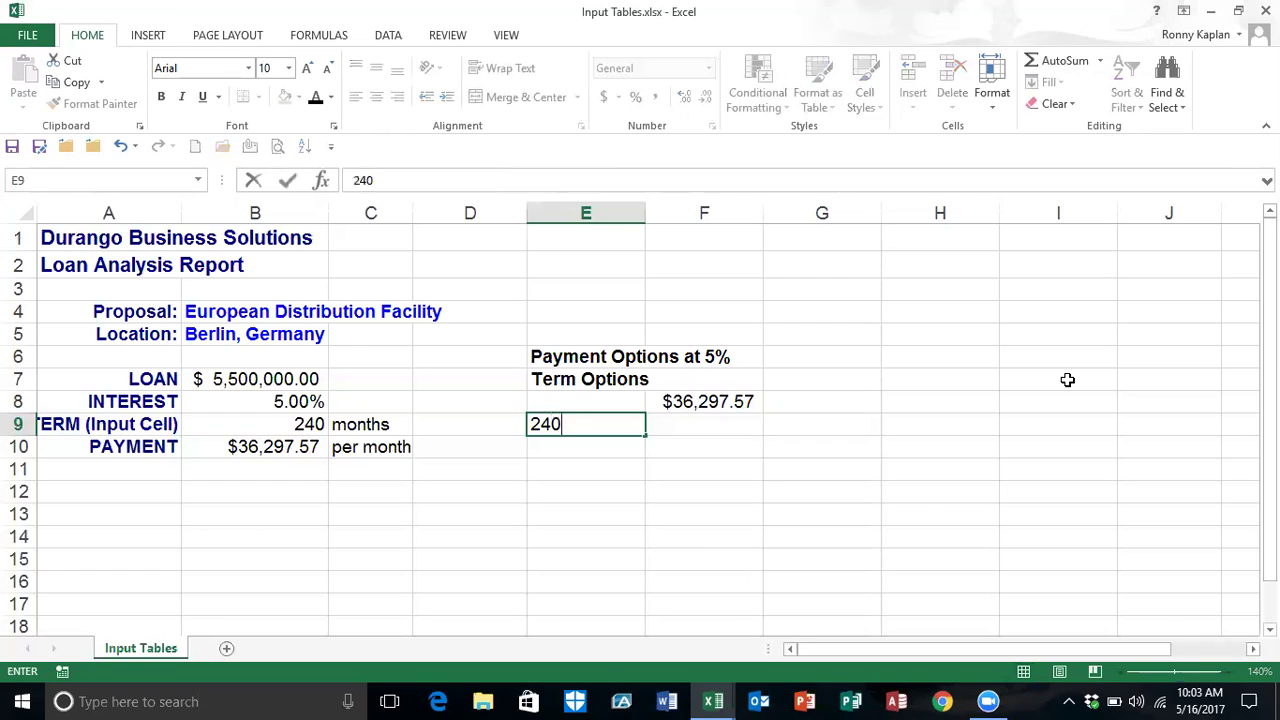
{"action": "key", "text": "Return"}
{"action": "type", "text": "360"}
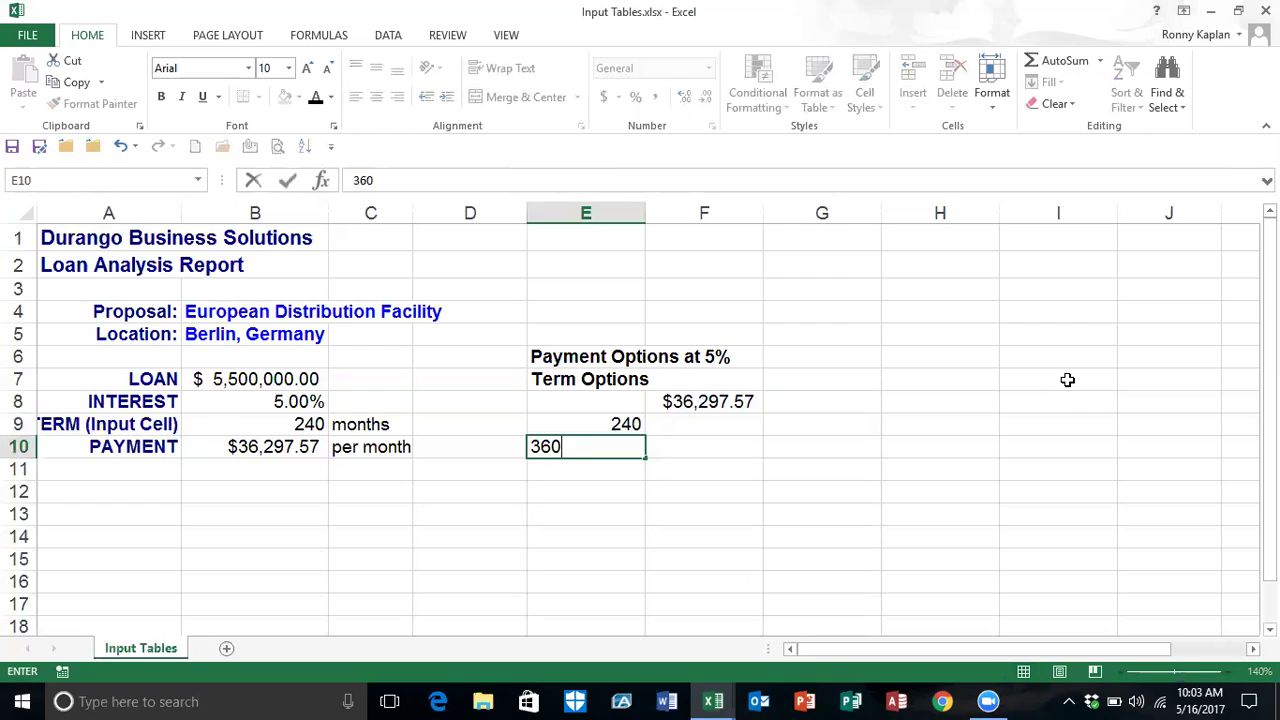
{"action": "key", "text": "Return"}
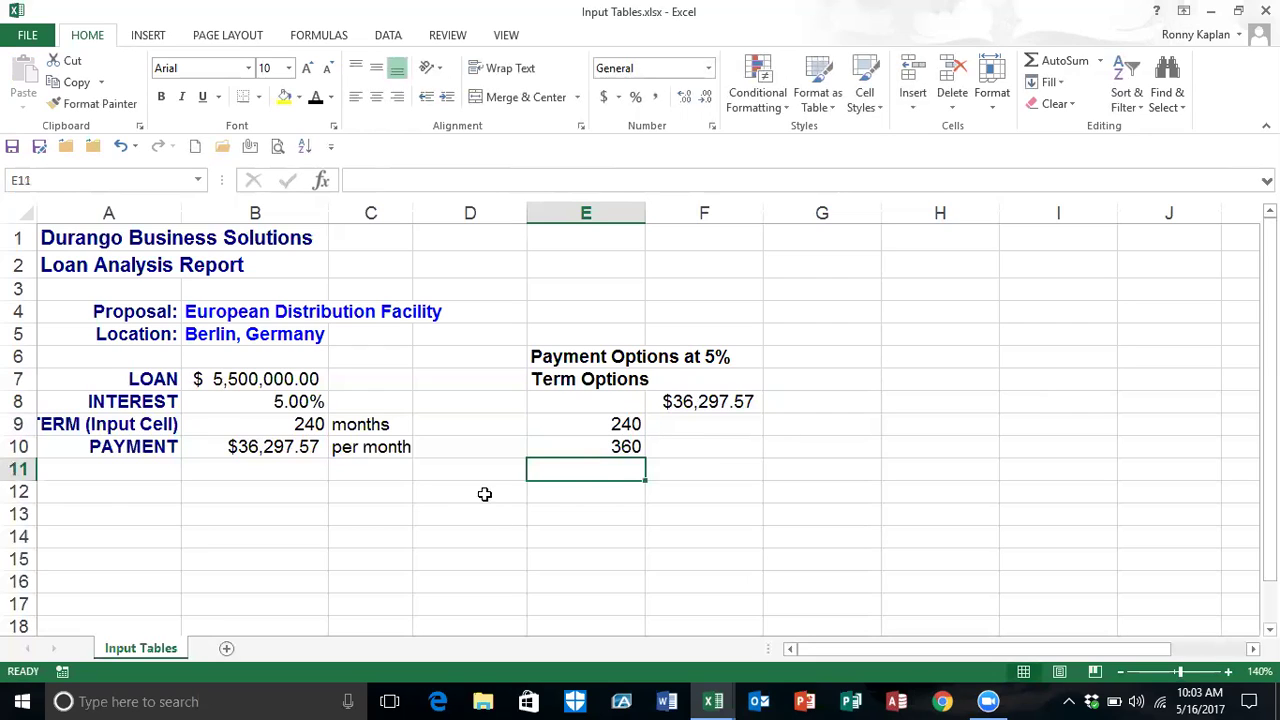
{"action": "mouse_move", "coordinate": [585, 424]}
{"action": "left_mouse_down"}
{"action": "mouse_move", "coordinate": [592, 446]}
{"action": "mouse_move", "coordinate": [643, 460]}
{"action": "mouse_move", "coordinate": [646, 520]}
{"action": "left_mouse_up"}
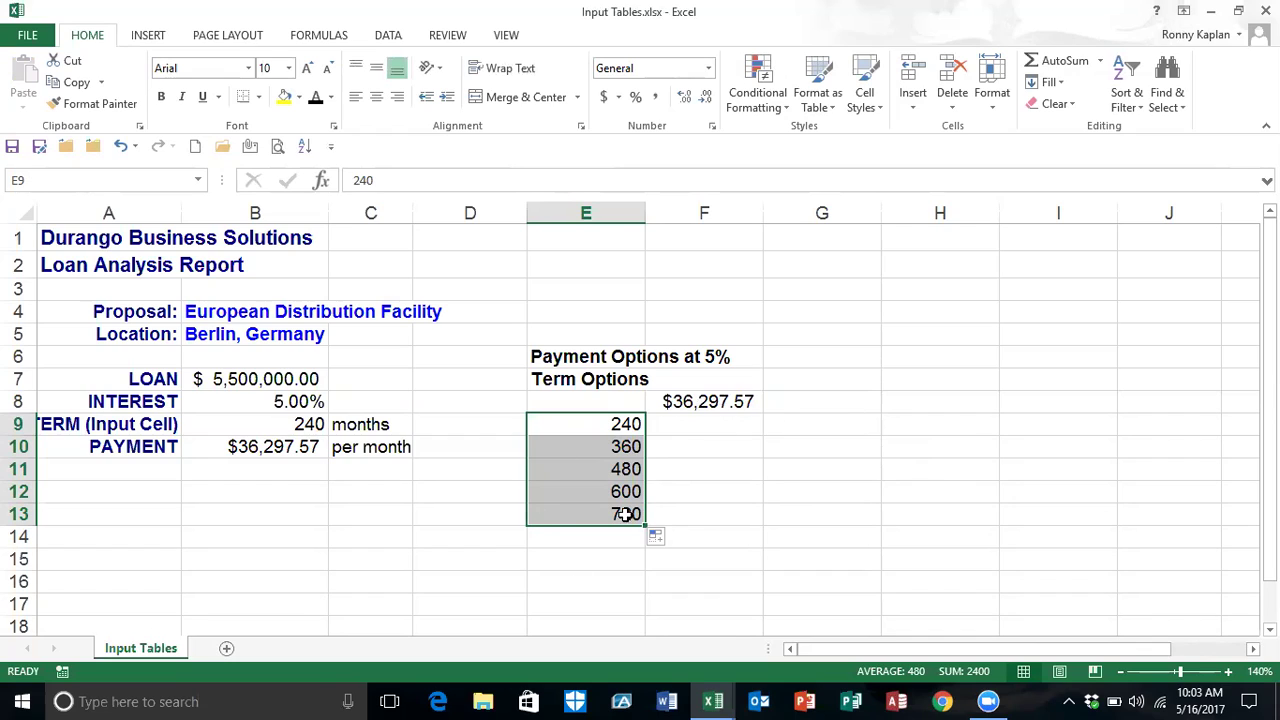
{"action": "left_click", "coordinate": [686, 462]}
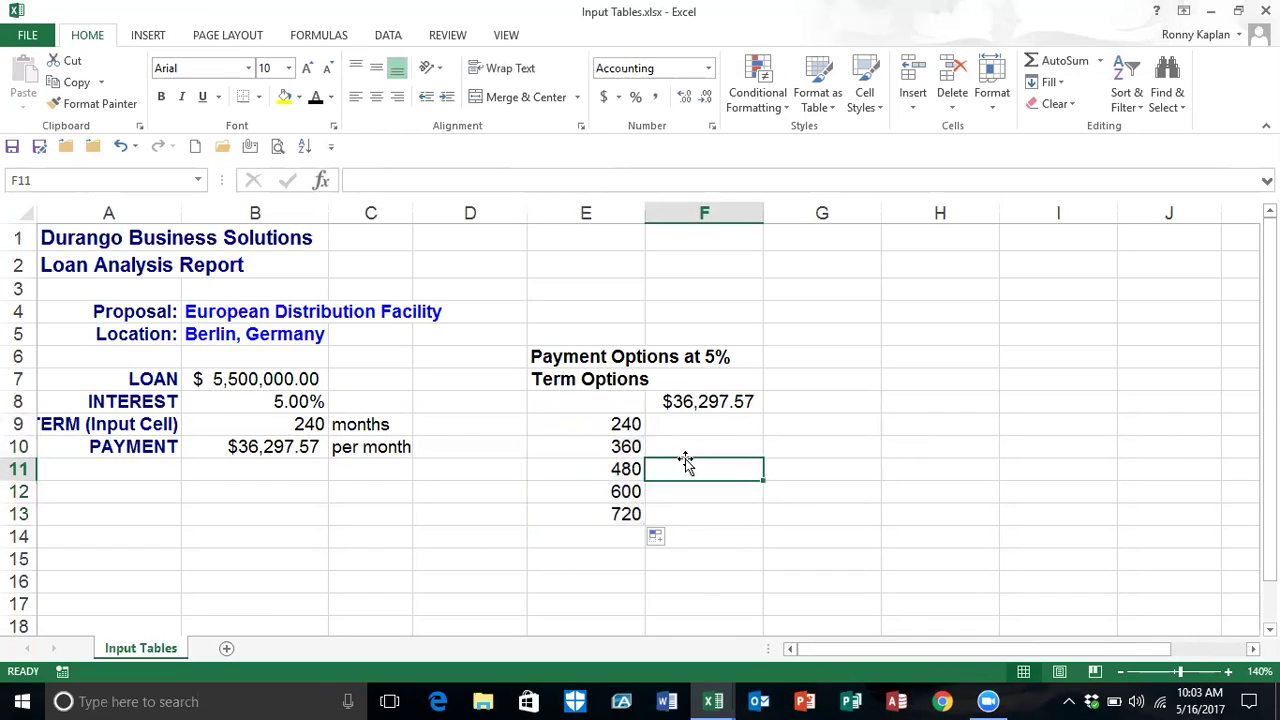
{"action": "left_click", "coordinate": [569, 449]}
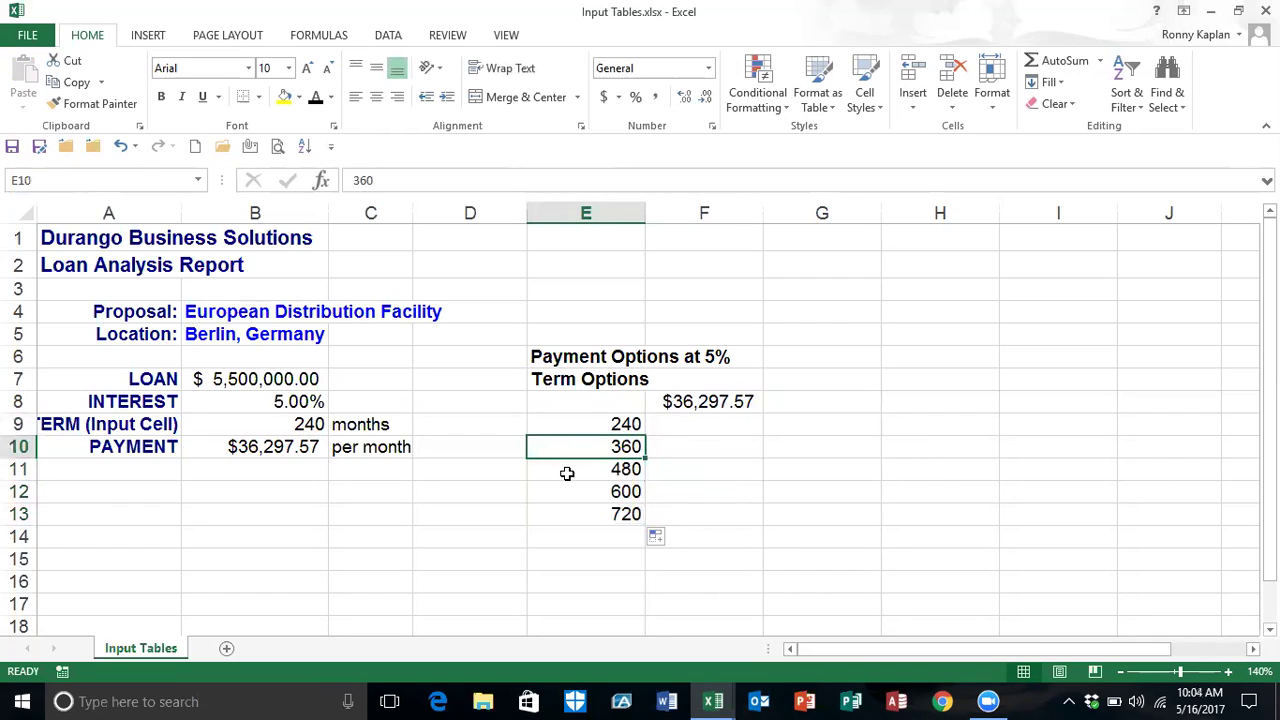
{"action": "left_click", "coordinate": [567, 473]}
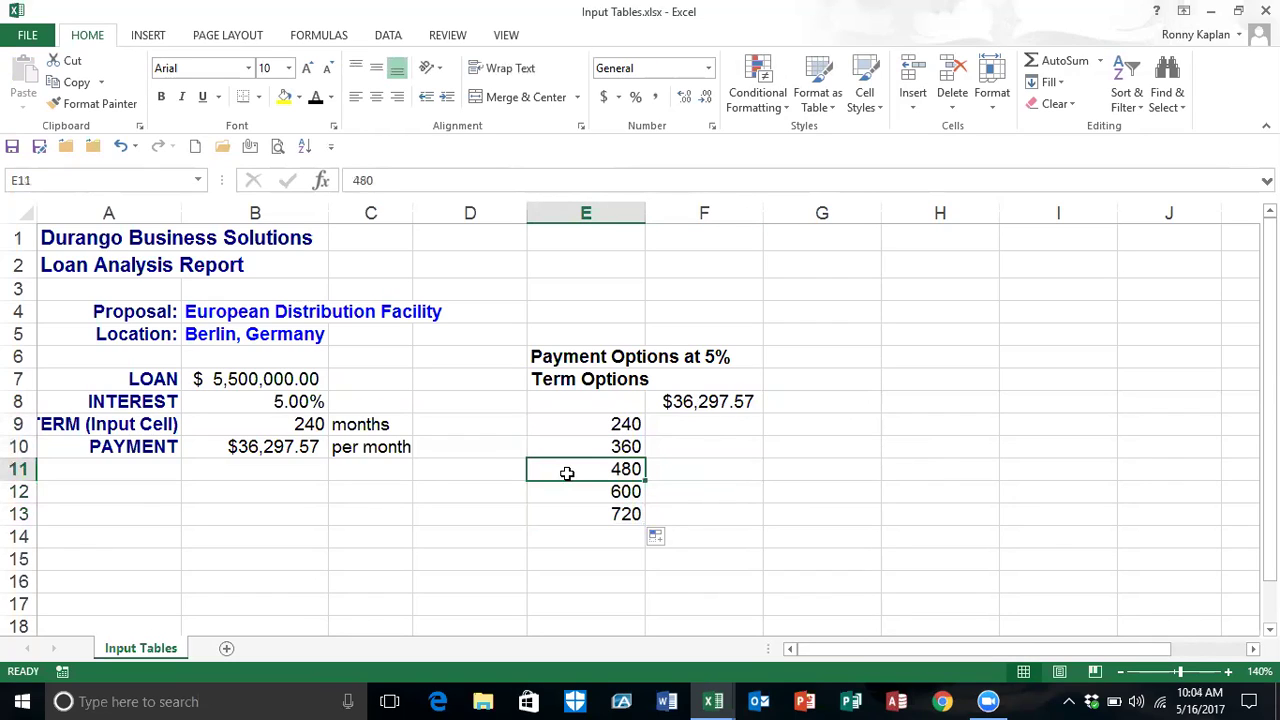
{"action": "left_click", "coordinate": [269, 430]}
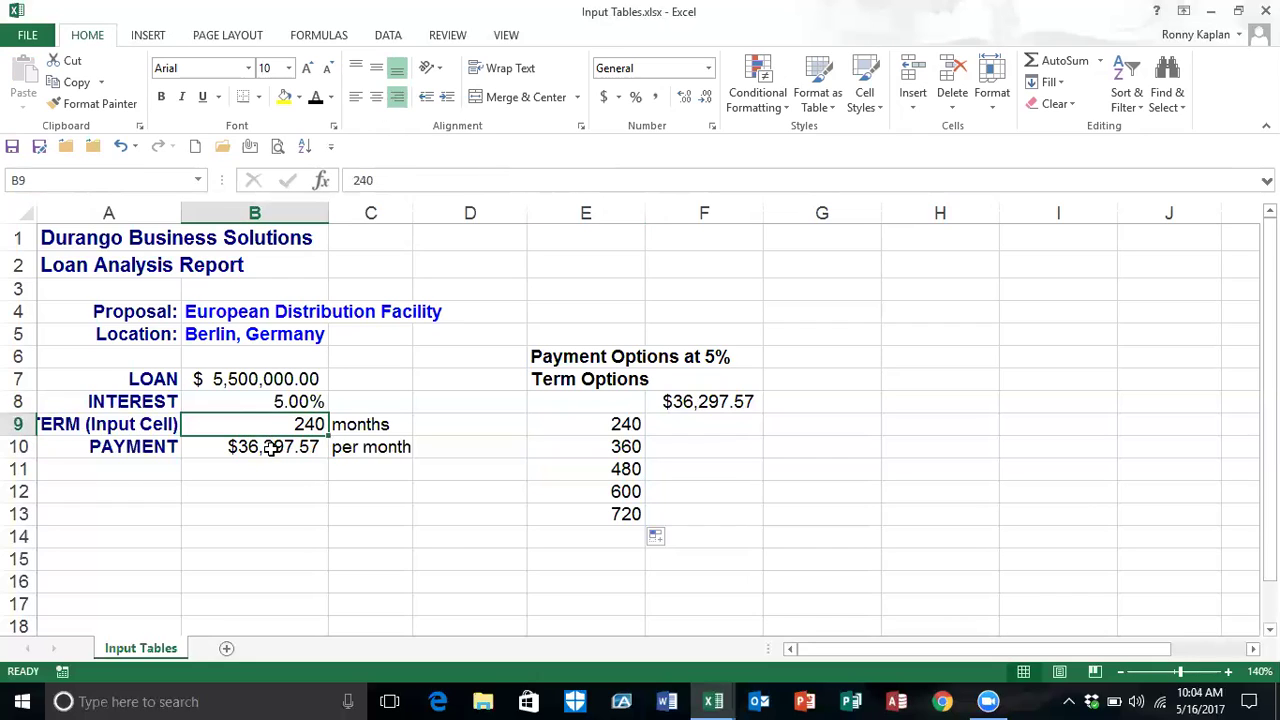
{"action": "left_click", "coordinate": [608, 493]}
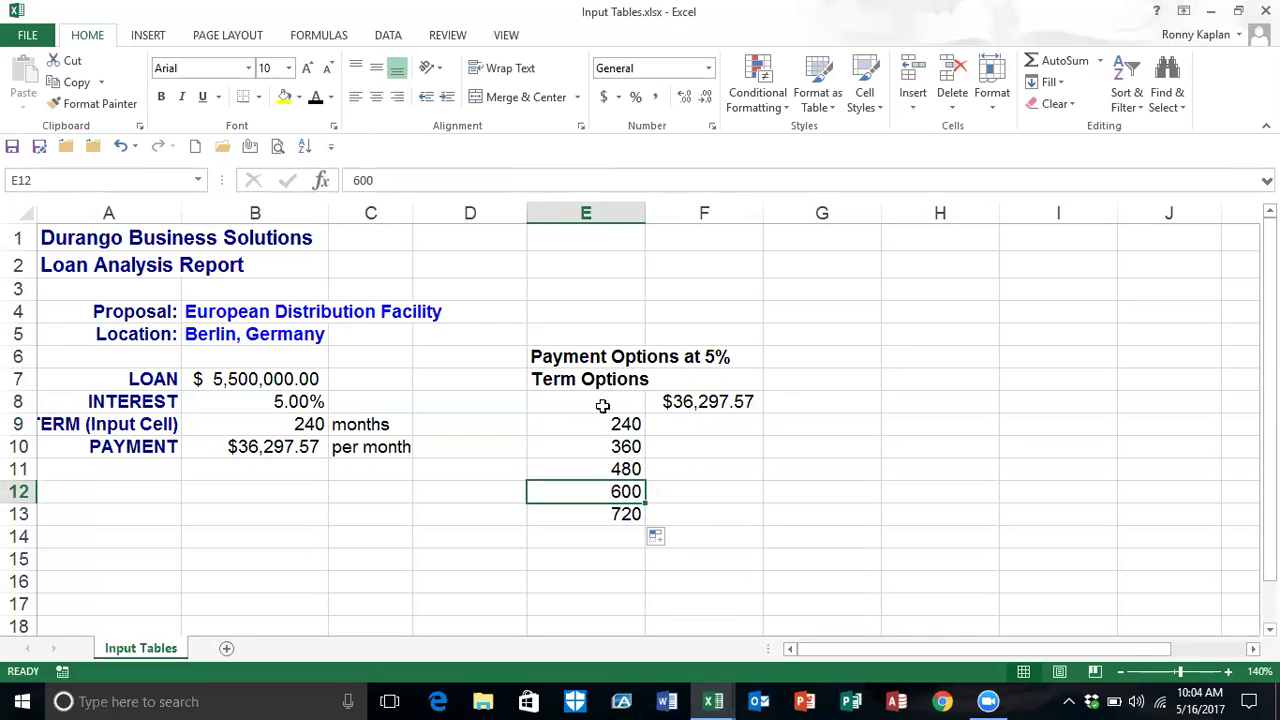
Create a What-If data table over E8:F13 using the term cell $B$9 as the column input cell
{"action": "left_click_drag", "start_coordinate": [614, 403], "coordinate": [657, 514]}
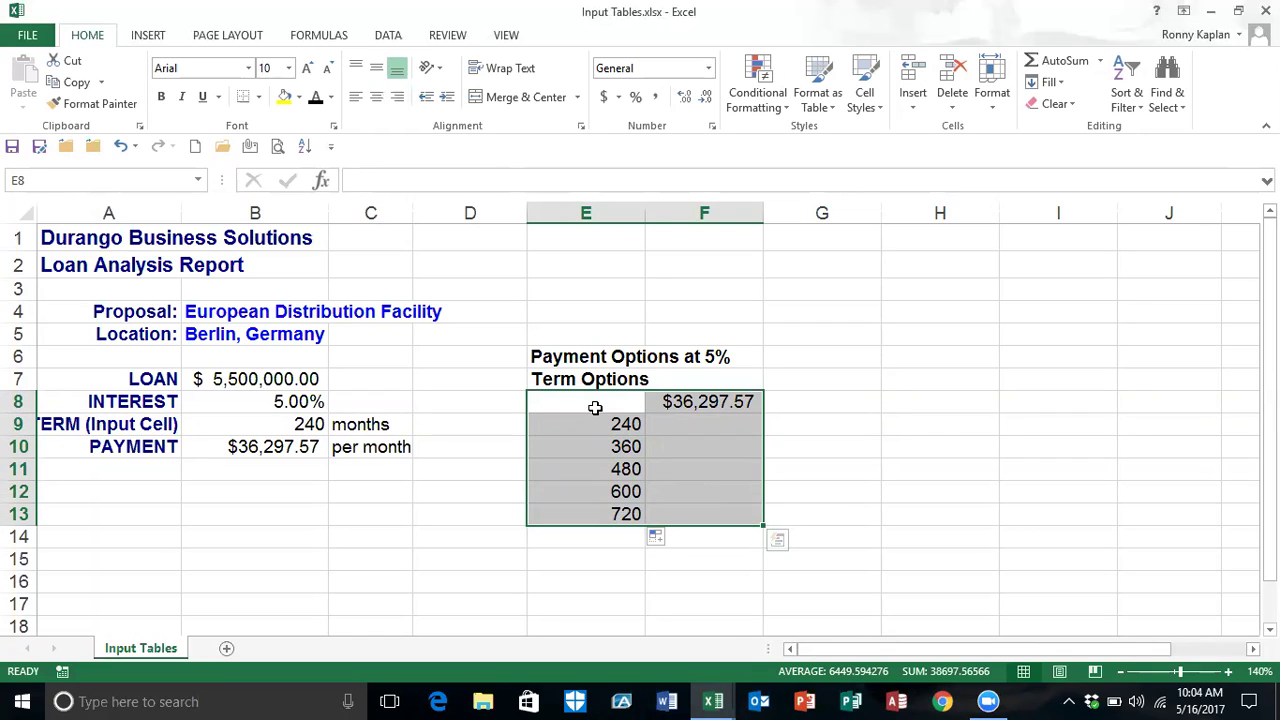
{"action": "left_click", "coordinate": [390, 38]}
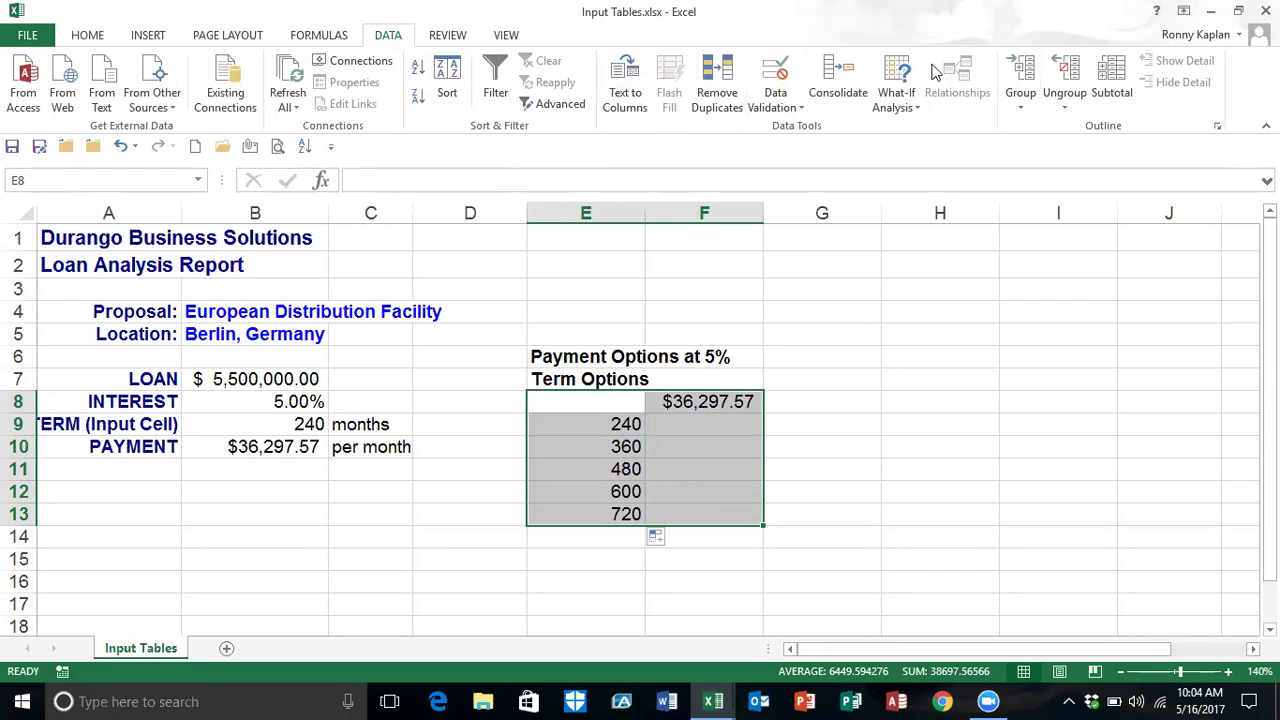
{"action": "left_click", "coordinate": [911, 107]}
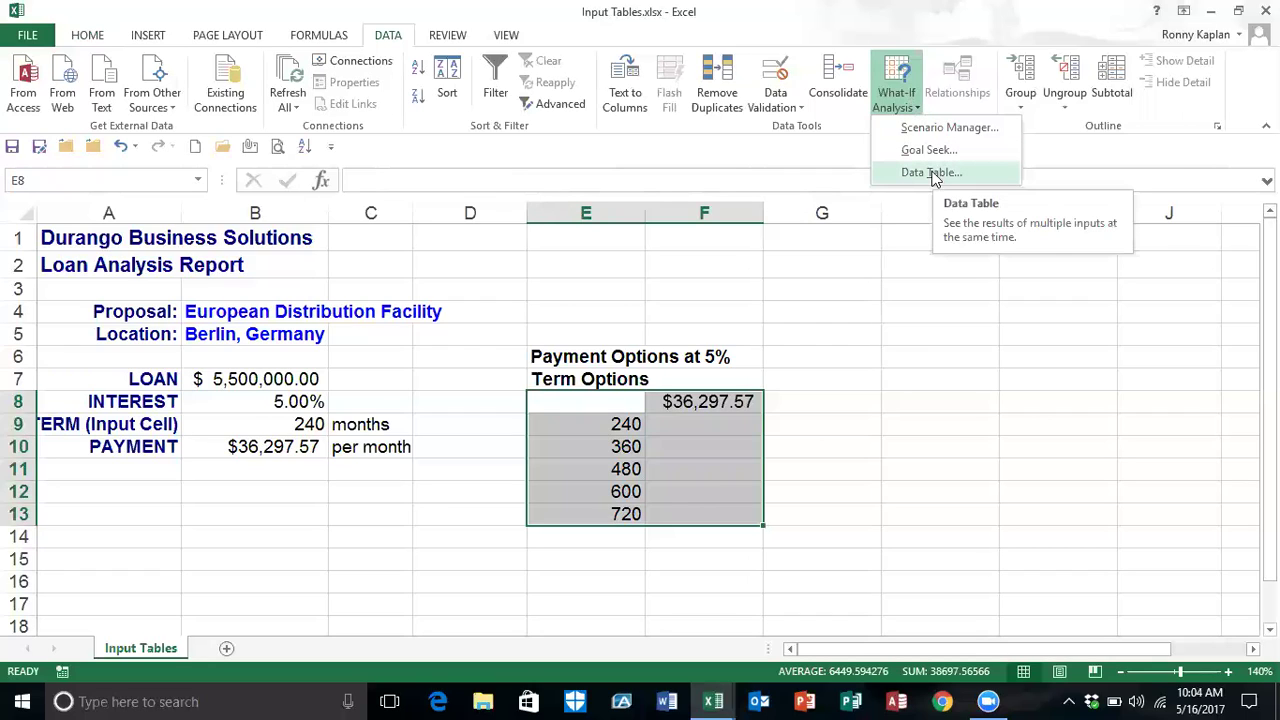
{"action": "left_click", "coordinate": [930, 174]}
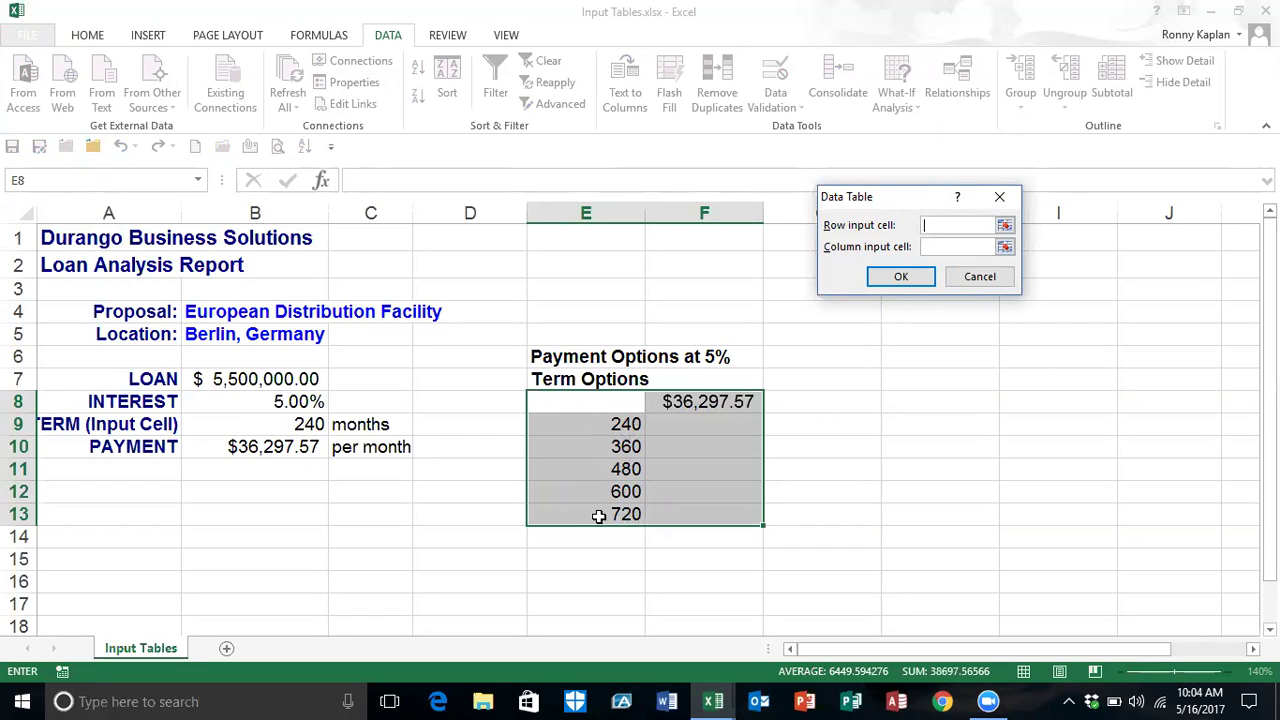
{"action": "left_click", "coordinate": [936, 246]}
{"action": "left_click", "coordinate": [267, 427]}
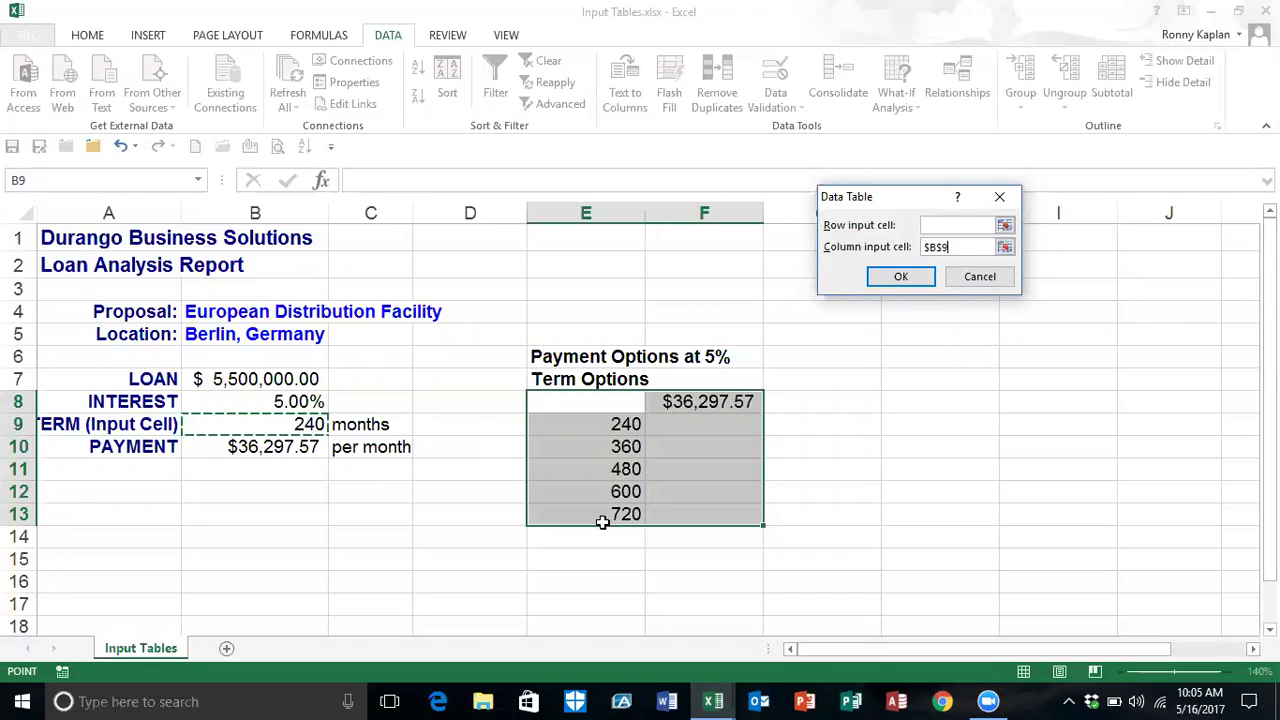
{"action": "left_click", "coordinate": [900, 277]}
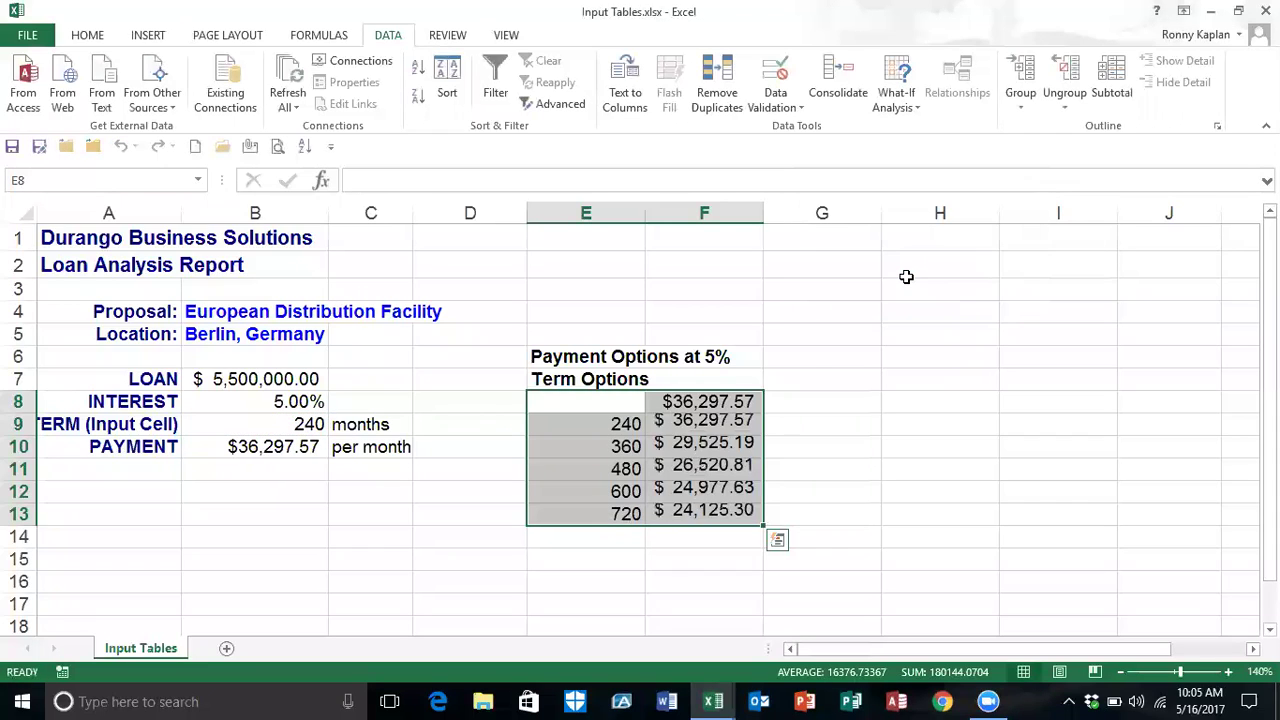
Examine the calculated payments and their table formula in F9 through F12 for the different term options
{"action": "left_click", "coordinate": [710, 444]}
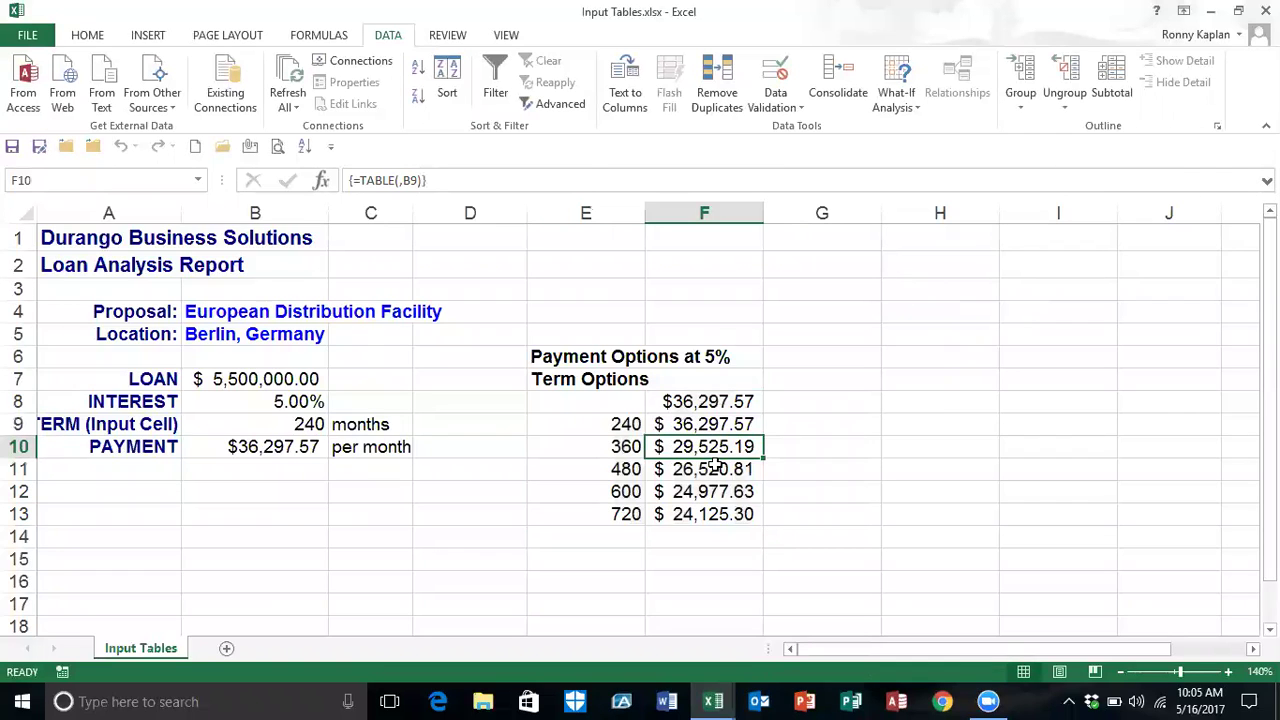
{"action": "left_click", "coordinate": [716, 468]}
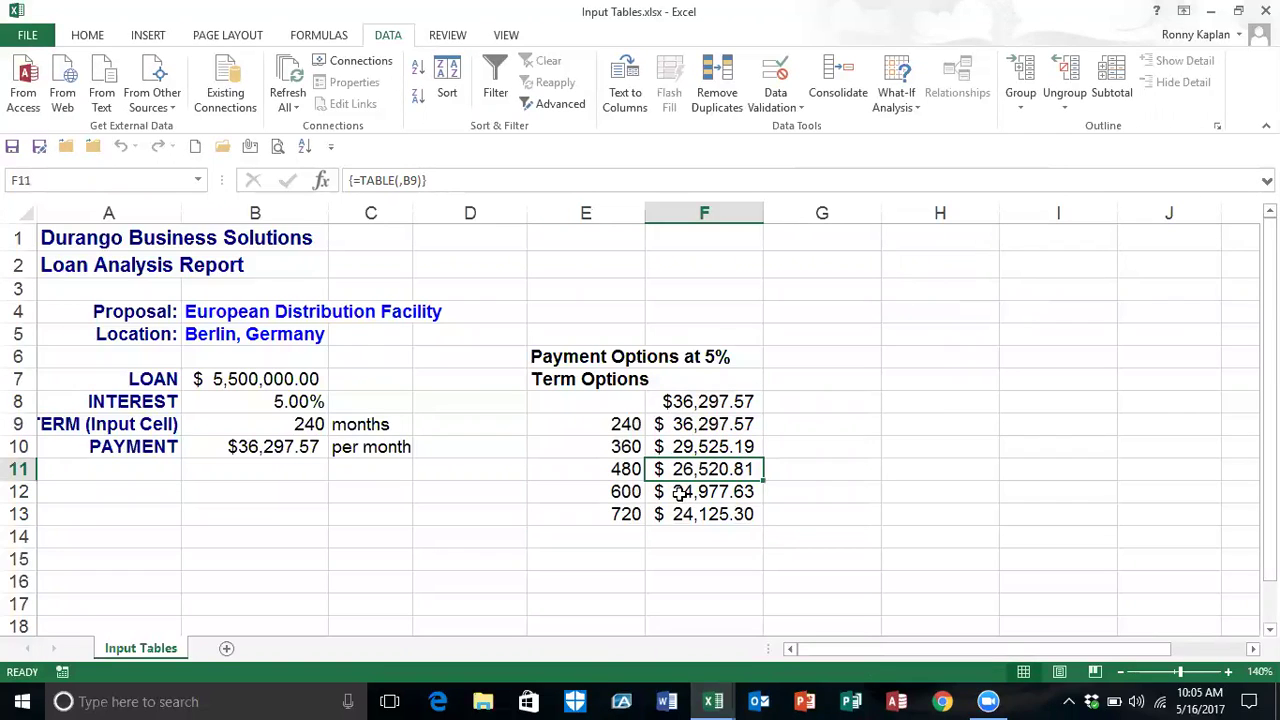
{"action": "left_click", "coordinate": [680, 494]}
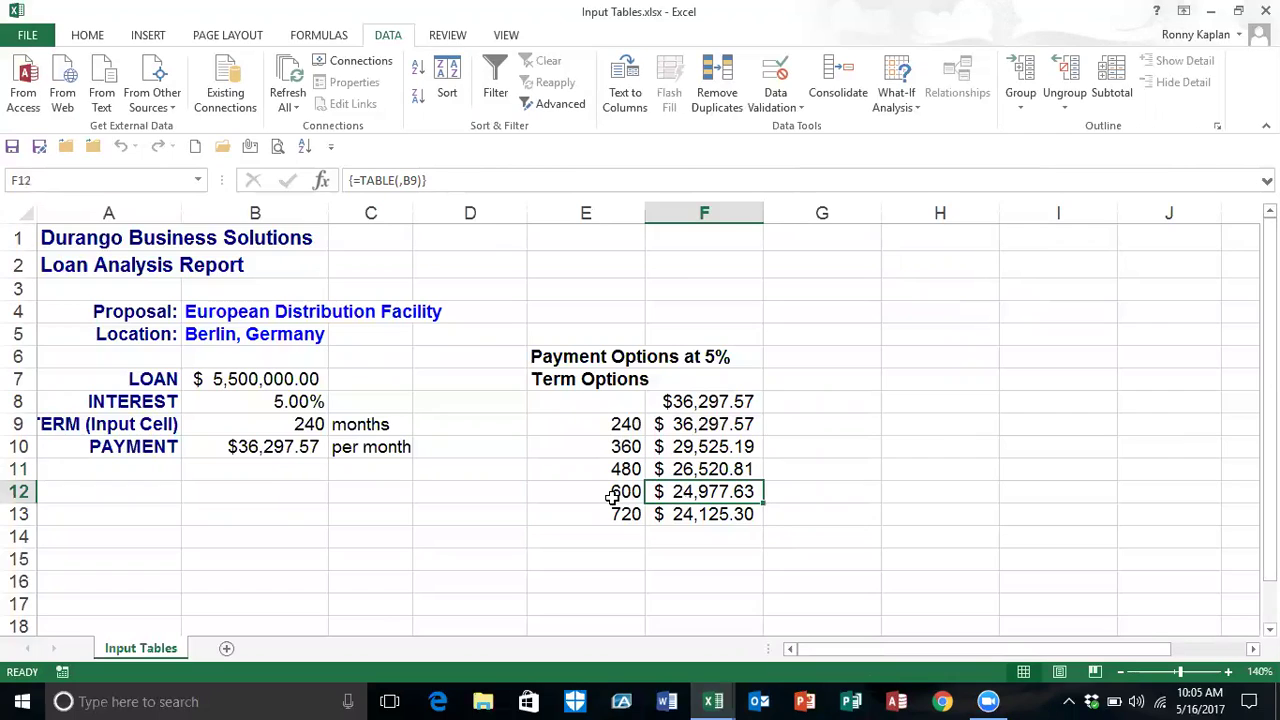
{"action": "left_click", "coordinate": [713, 463]}
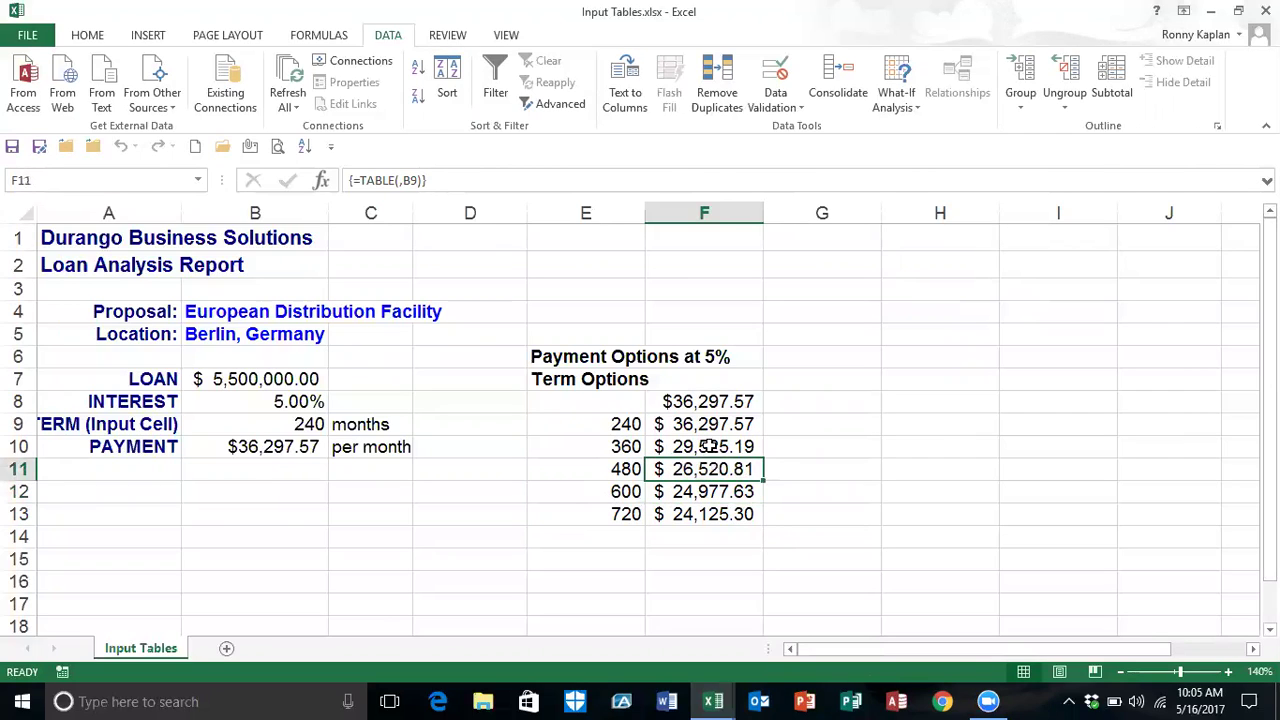
{"action": "left_click", "coordinate": [690, 446]}
{"action": "left_click", "coordinate": [730, 424]}
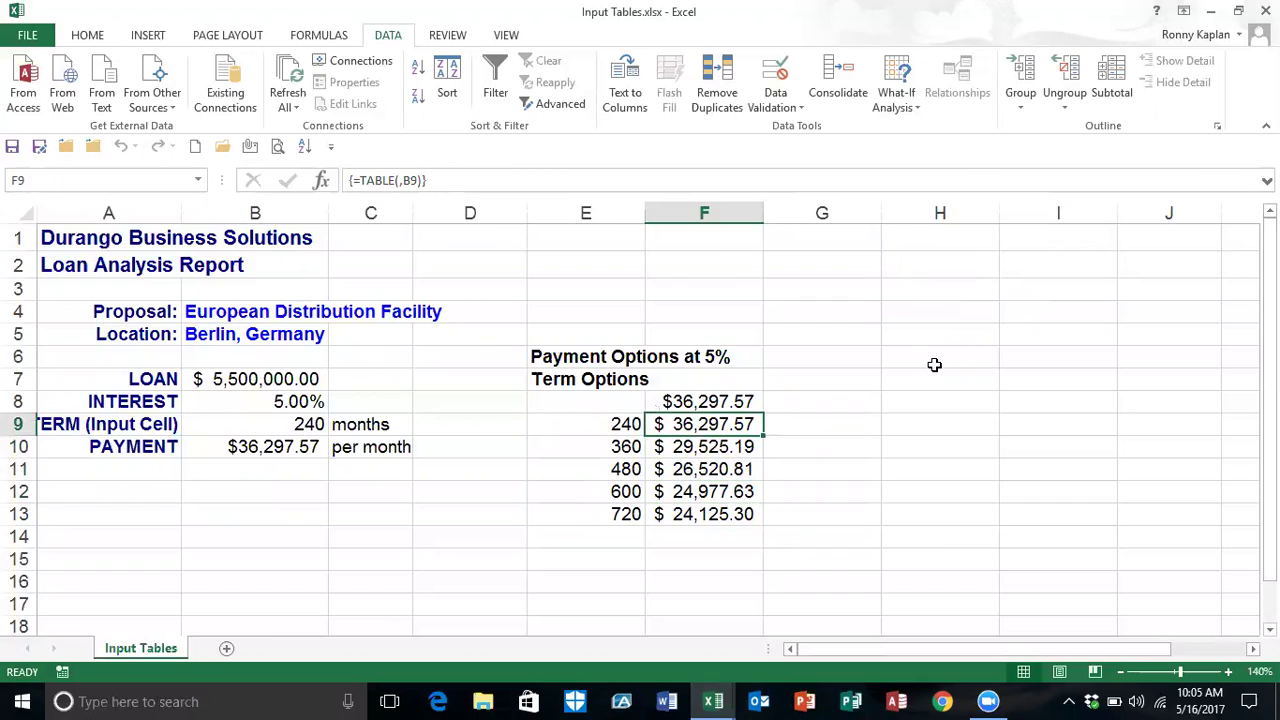
Clear the payment results in F9:F13 and copy the payment formula from F8 into G8
{"action": "left_click_drag", "start_coordinate": [700, 424], "coordinate": [705, 514]}
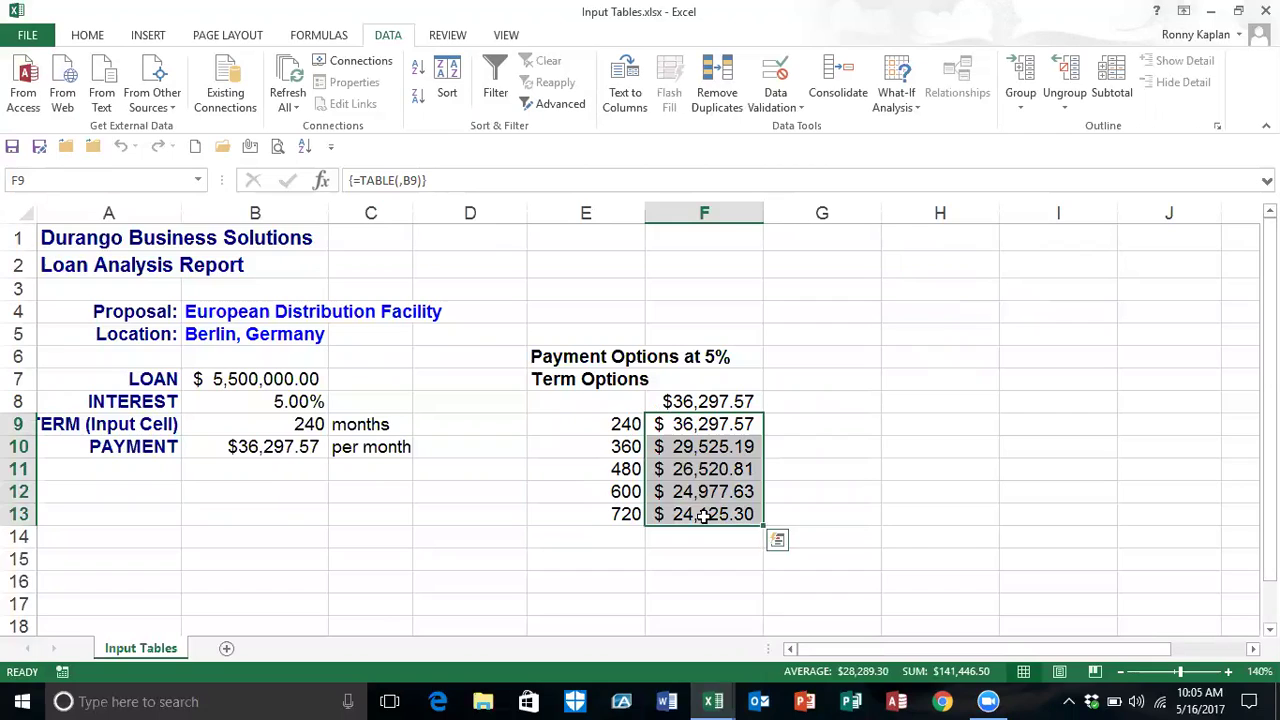
{"action": "key", "text": "Delete"}
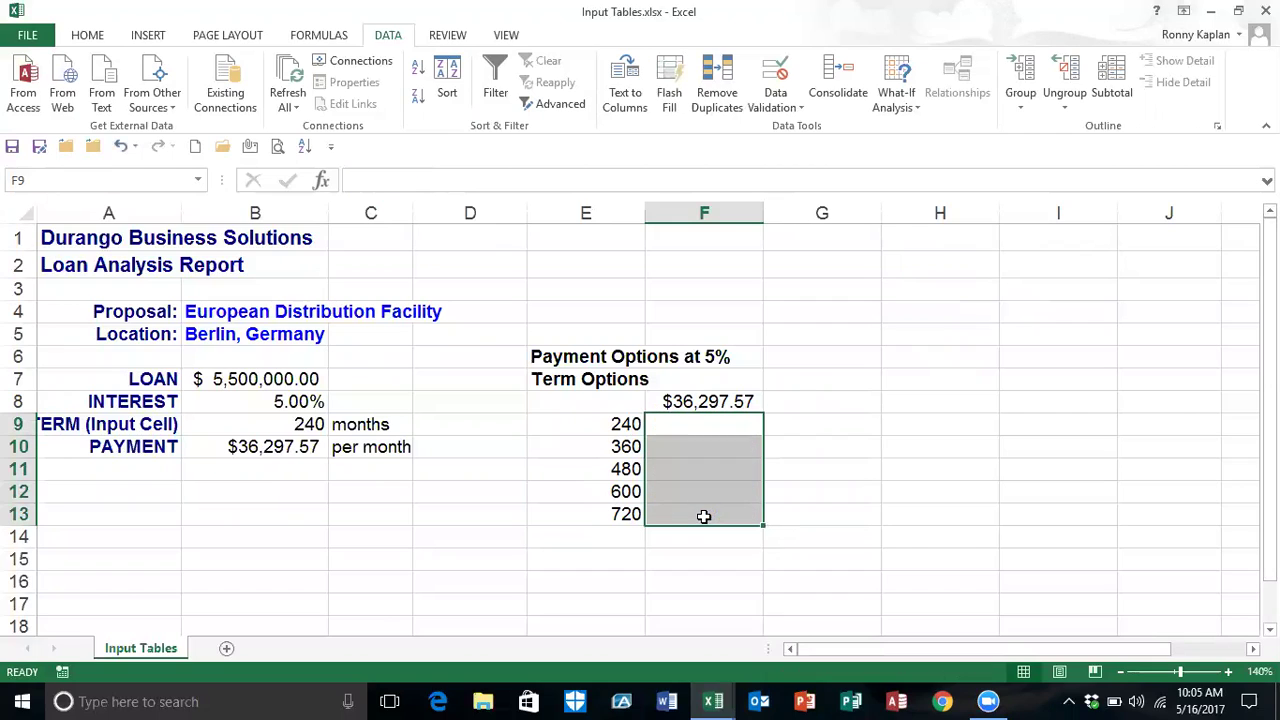
{"action": "left_click", "coordinate": [703, 403]}
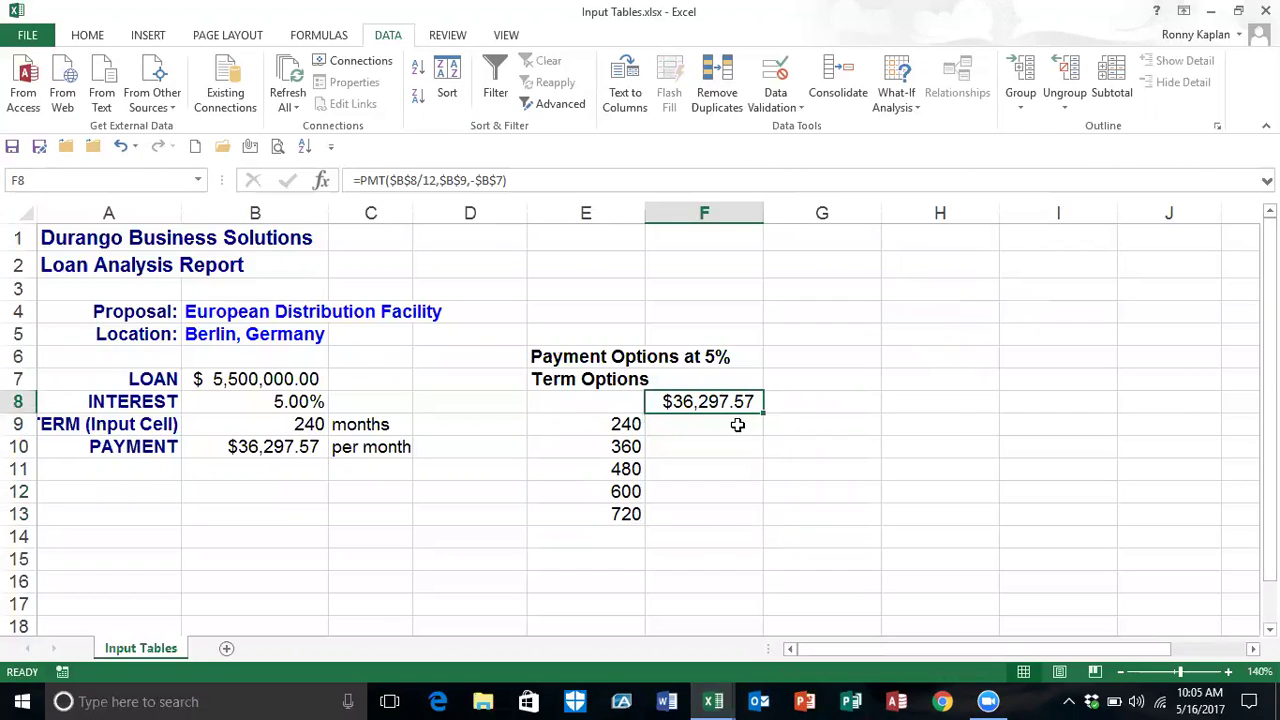
{"action": "left_click_drag", "start_coordinate": [741, 421], "coordinate": [811, 410]}
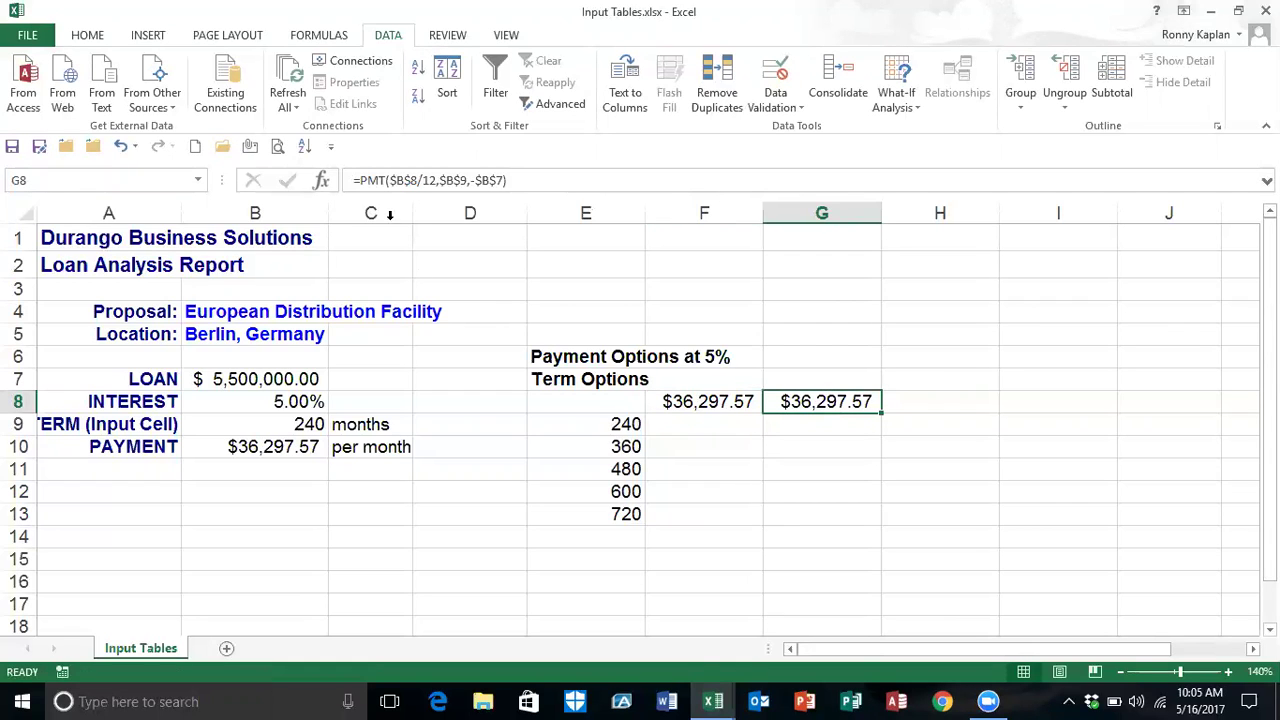
Change the PMT formula in G8 to quarterly payments, with rate $B$8/4 and number of periods $B$9/3
{"action": "left_click", "coordinate": [322, 183]}
{"action": "left_click", "coordinate": [852, 142]}
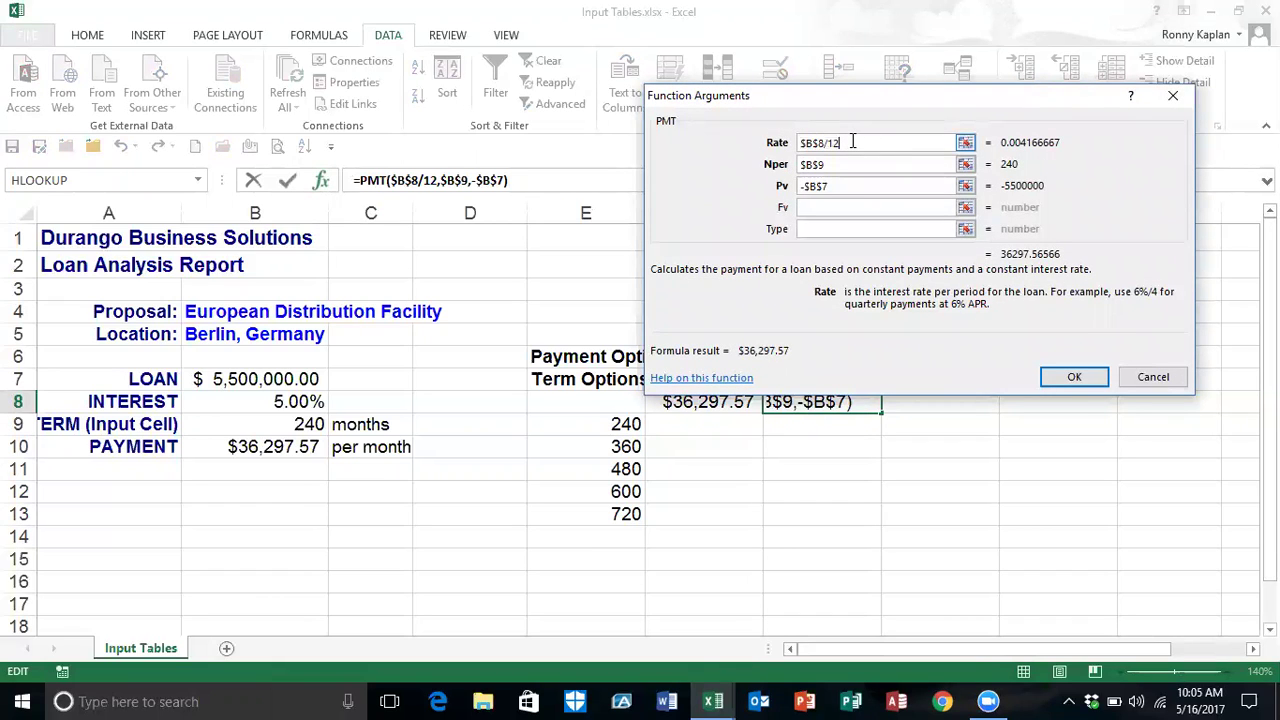
{"action": "key", "text": "BackSpace"}
{"action": "key", "text": "BackSpace"}
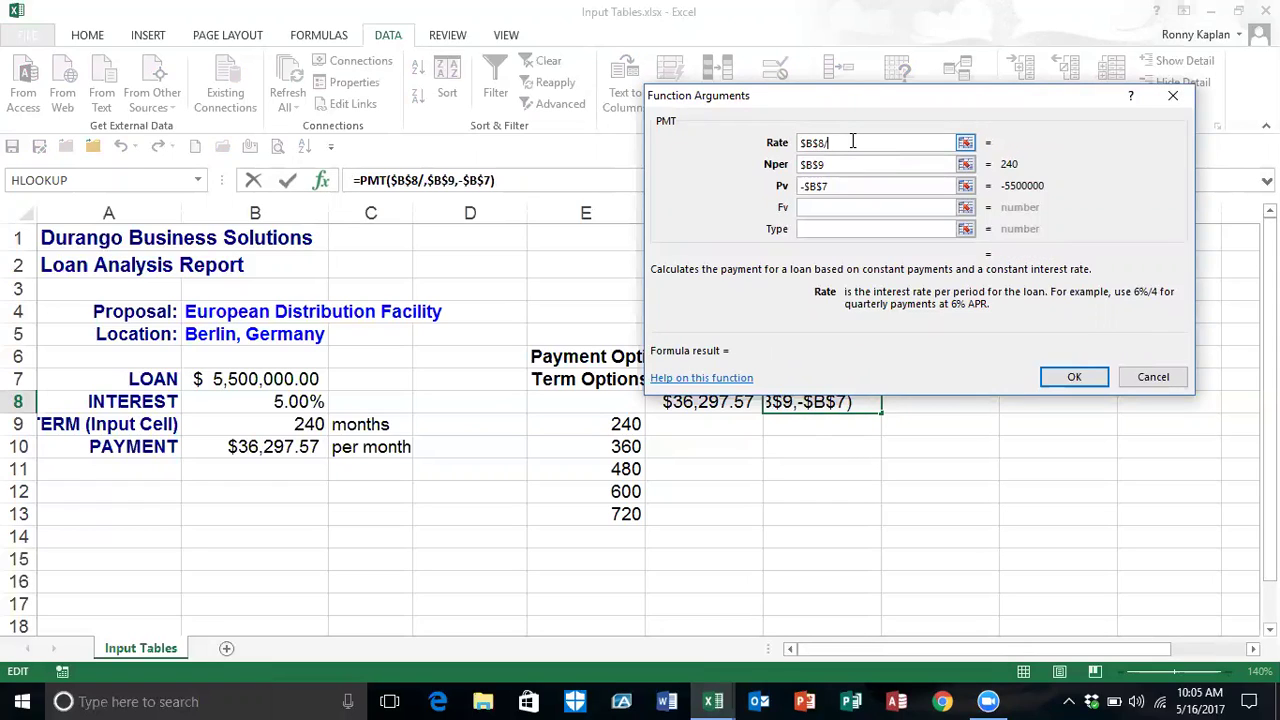
{"action": "type", "text": "4"}
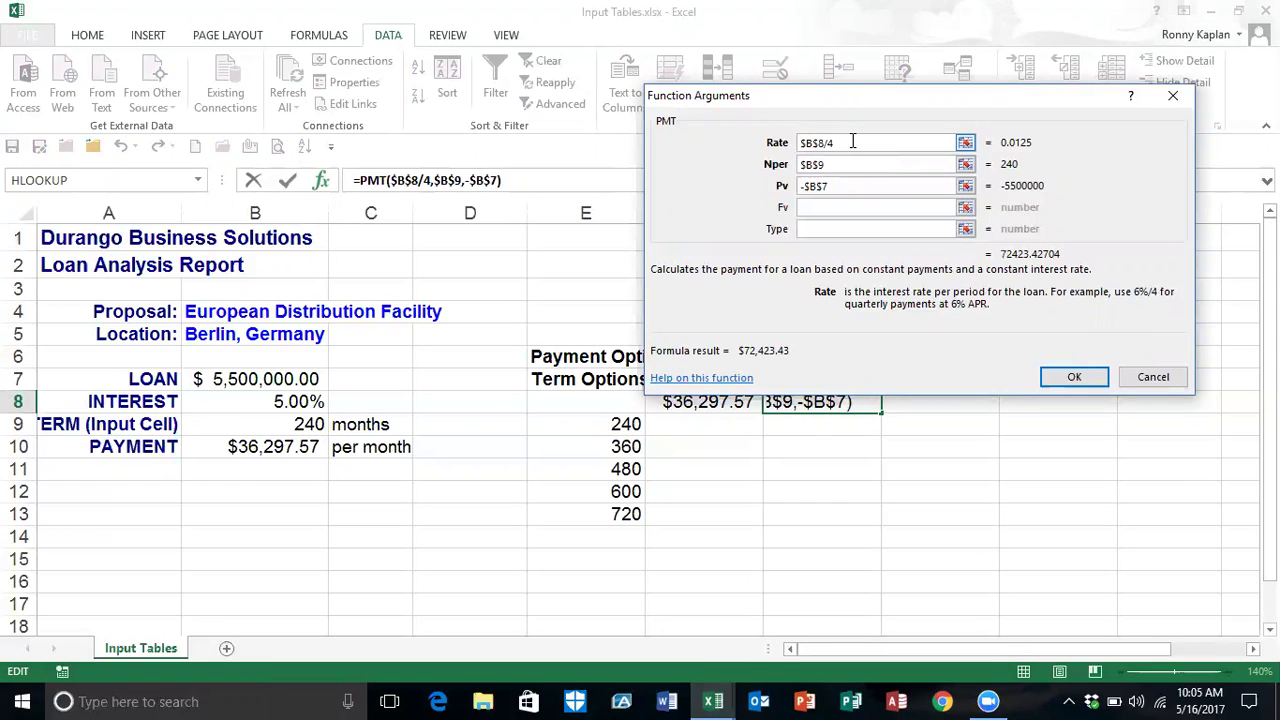
{"action": "key", "text": "Tab"}
{"action": "left_click", "coordinate": [896, 160]}
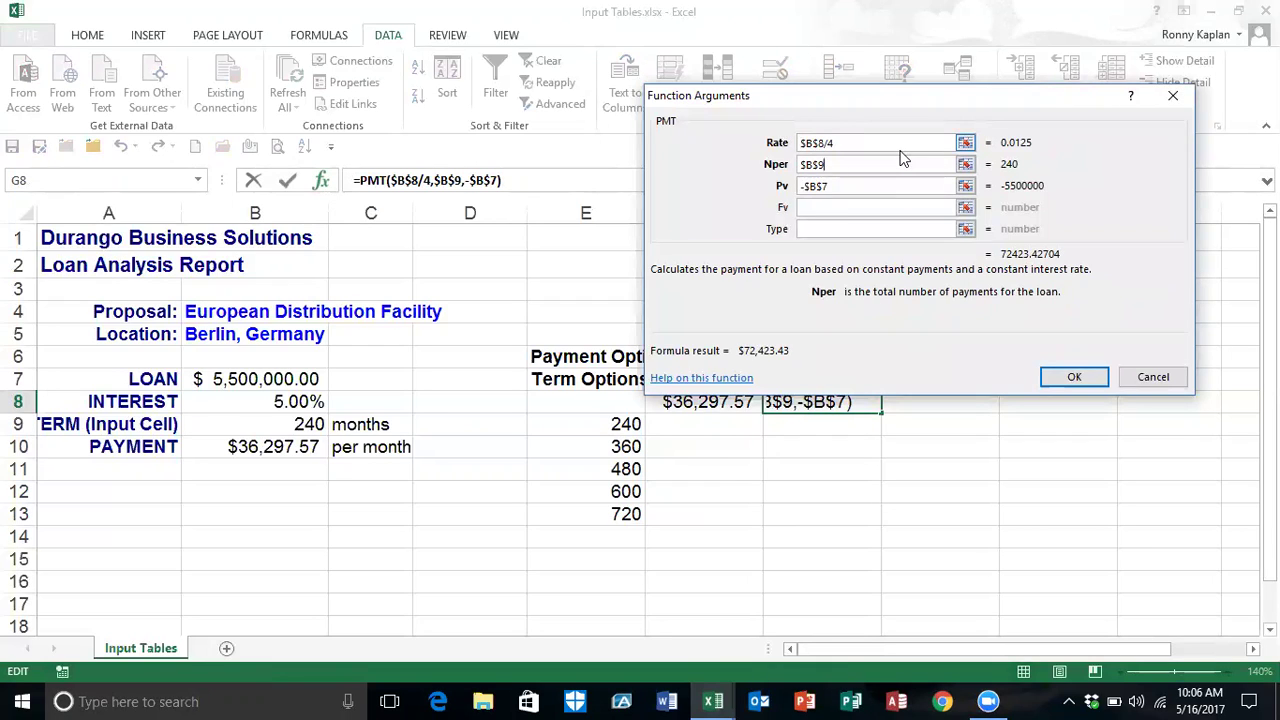
{"action": "type", "text": "/3"}
{"action": "key", "text": "Return"}
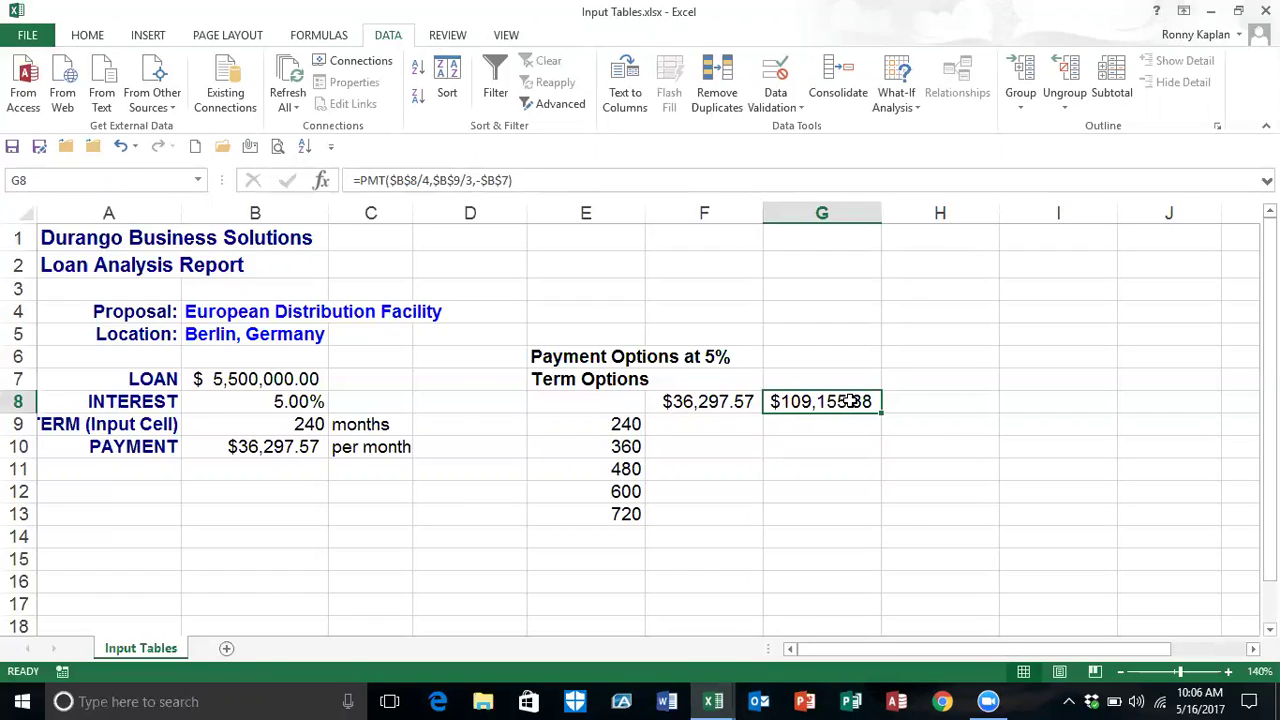
Create a What-If data table over E8:G13 with the term cell $B$9 as the column input cell
{"action": "left_click_drag", "start_coordinate": [616, 401], "coordinate": [793, 512]}
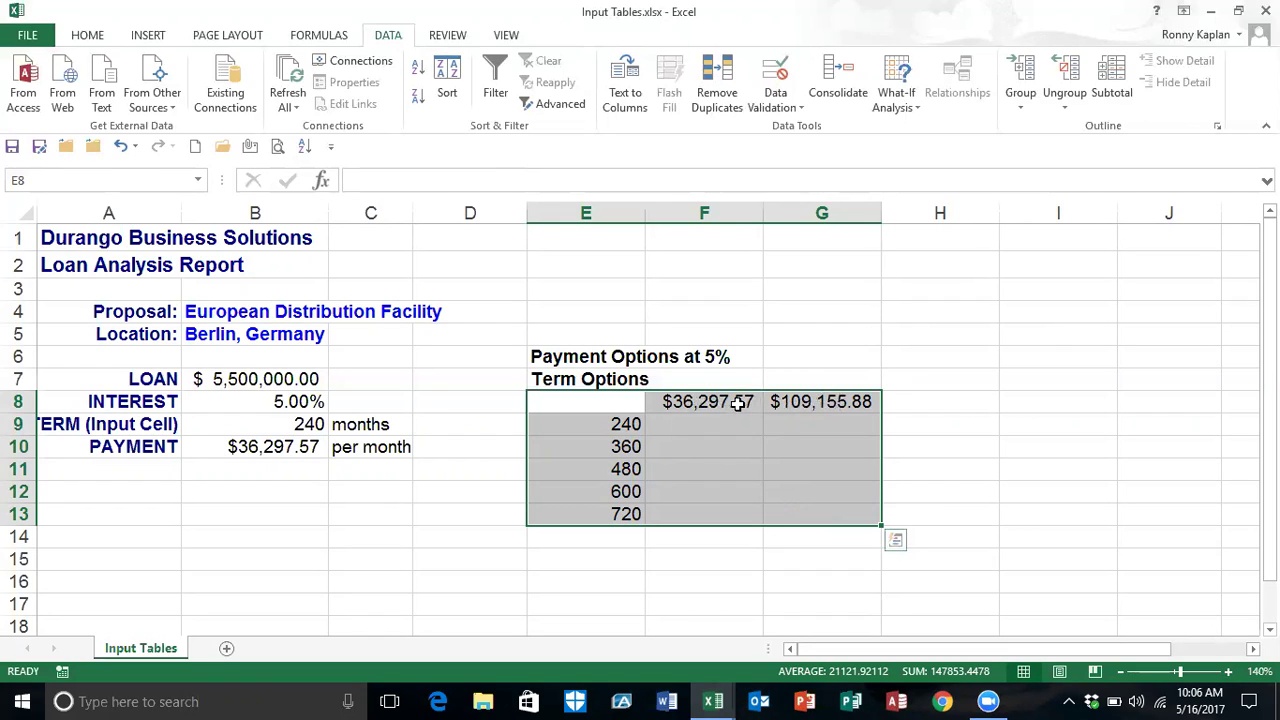
{"action": "left_click", "coordinate": [900, 106]}
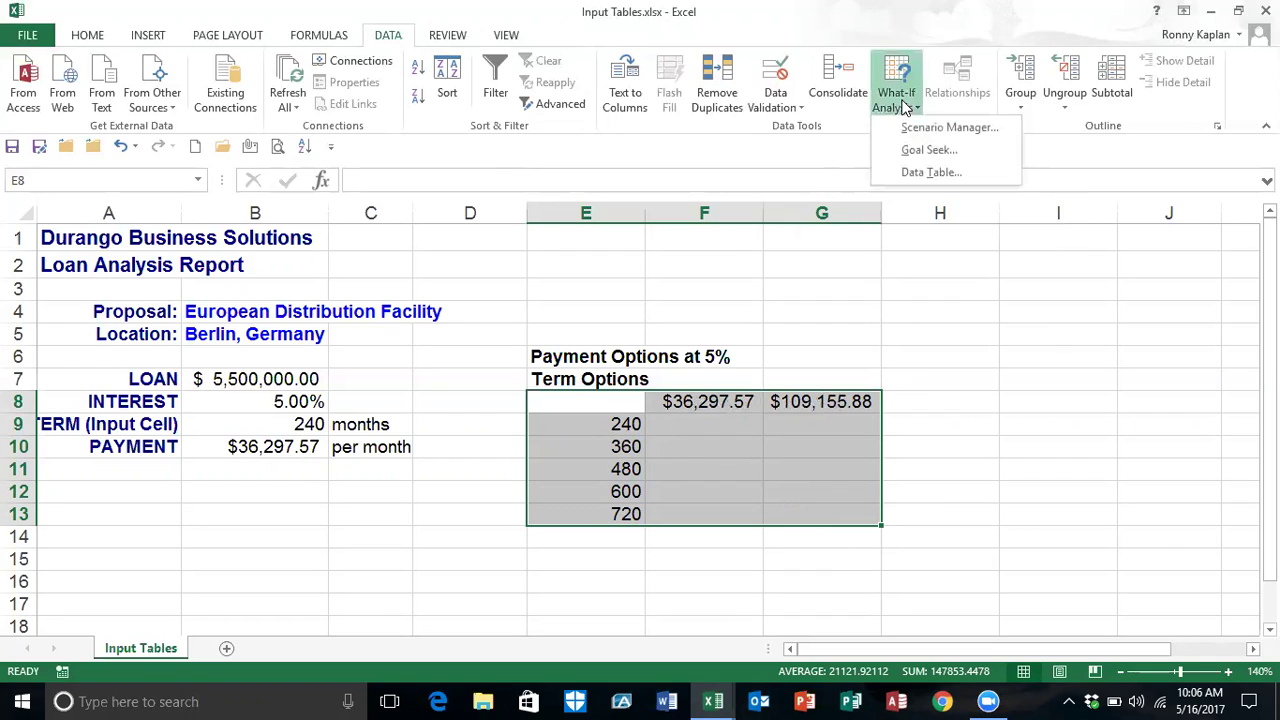
{"action": "left_click", "coordinate": [933, 173]}
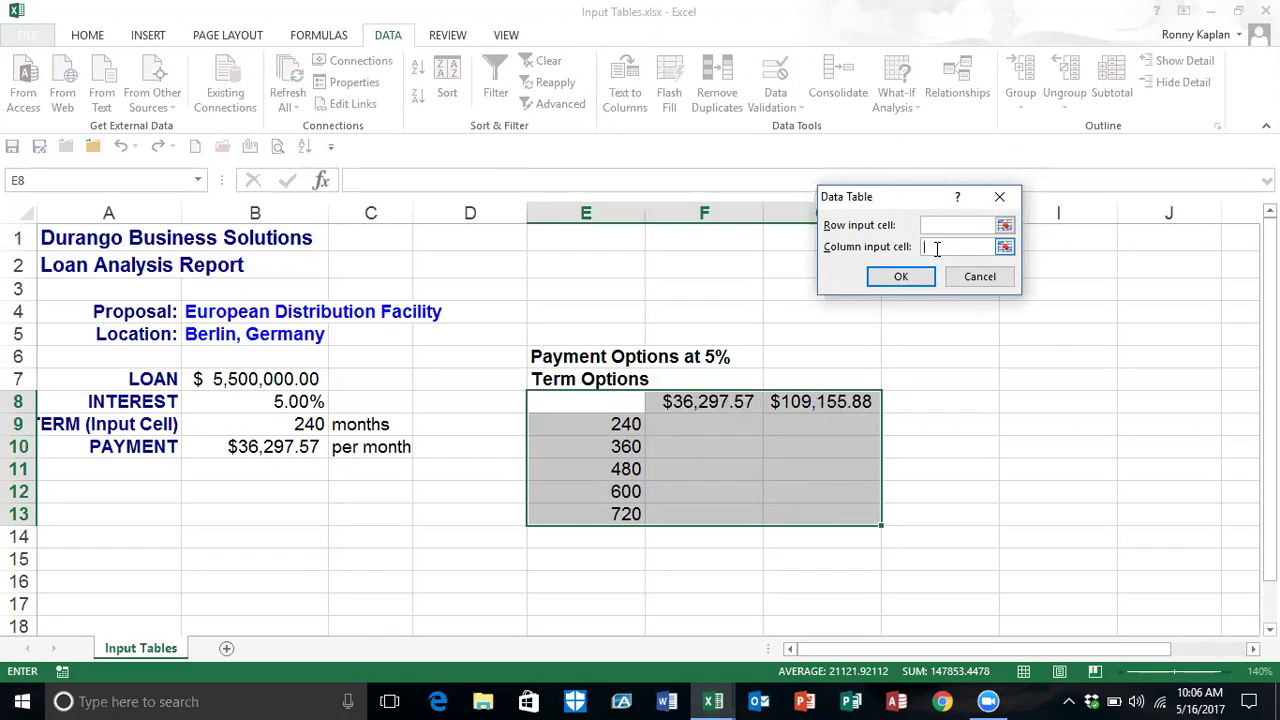
{"action": "left_click", "coordinate": [305, 423]}
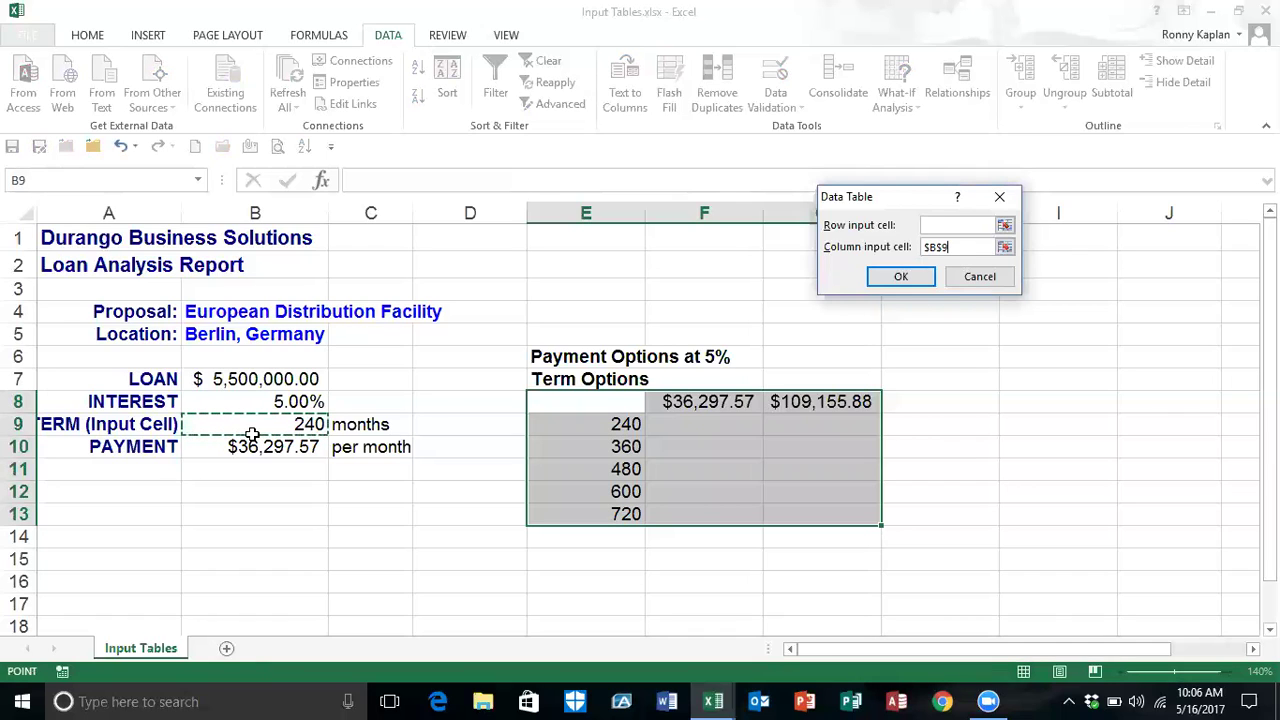
{"action": "left_click", "coordinate": [902, 276]}
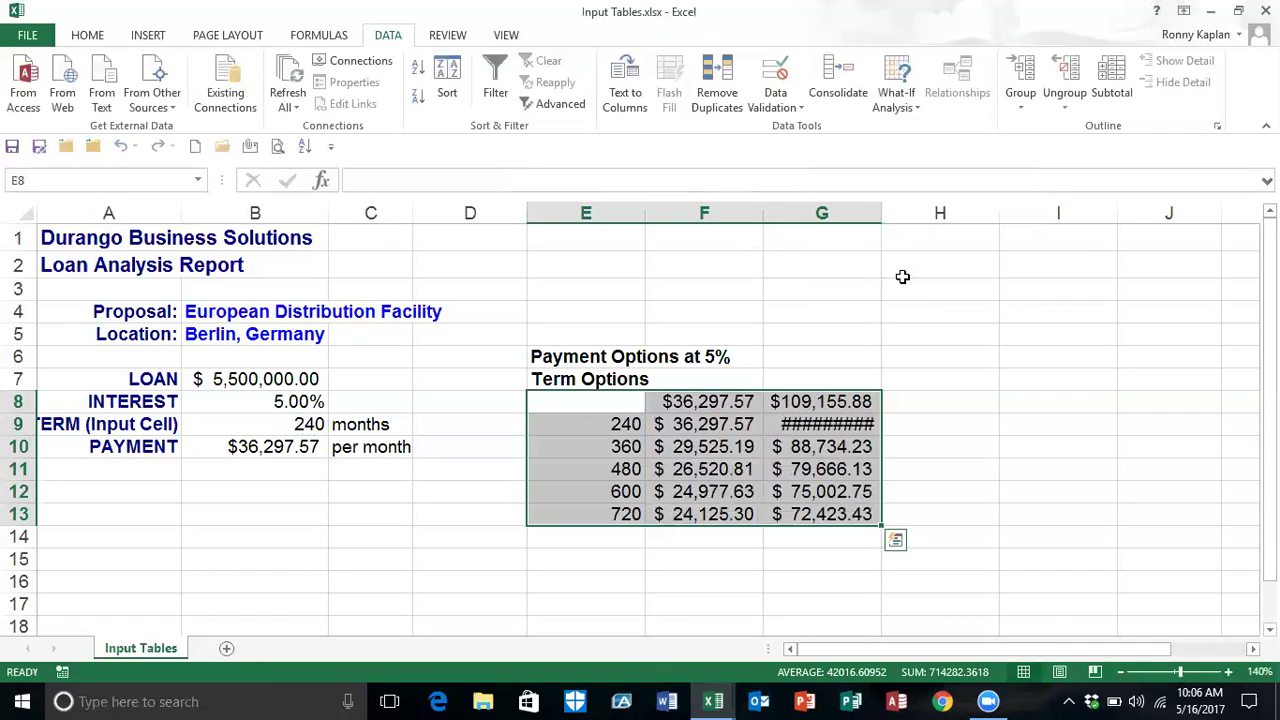
Fit the width of column G to its payment values
{"action": "left_click", "coordinate": [883, 209]}
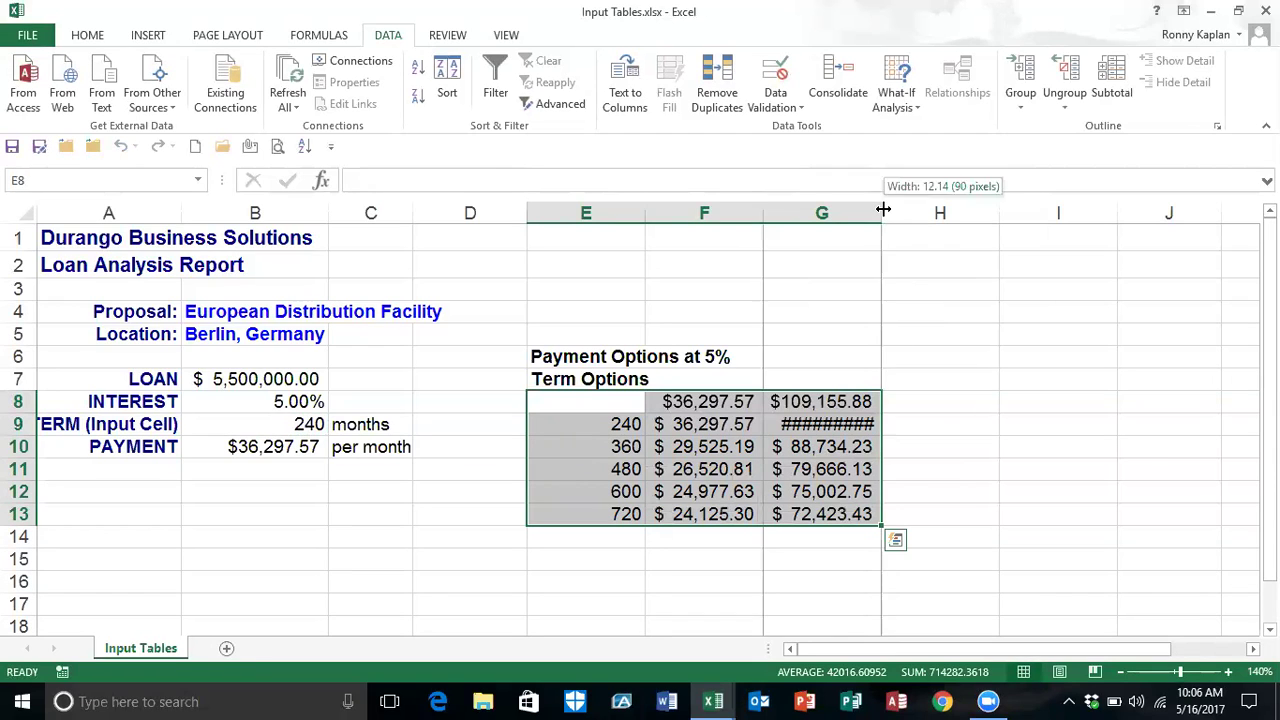
{"action": "double_click", "coordinate": [883, 209]}
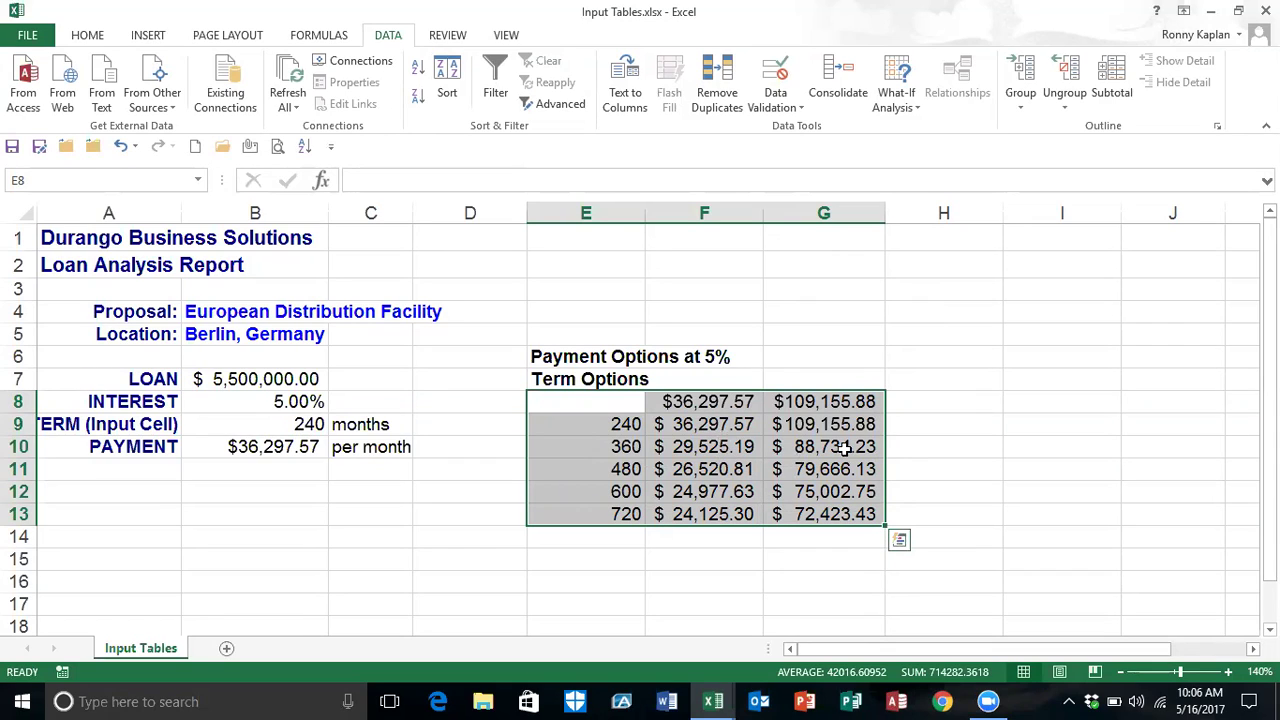
{"action": "left_click", "coordinate": [820, 381]}
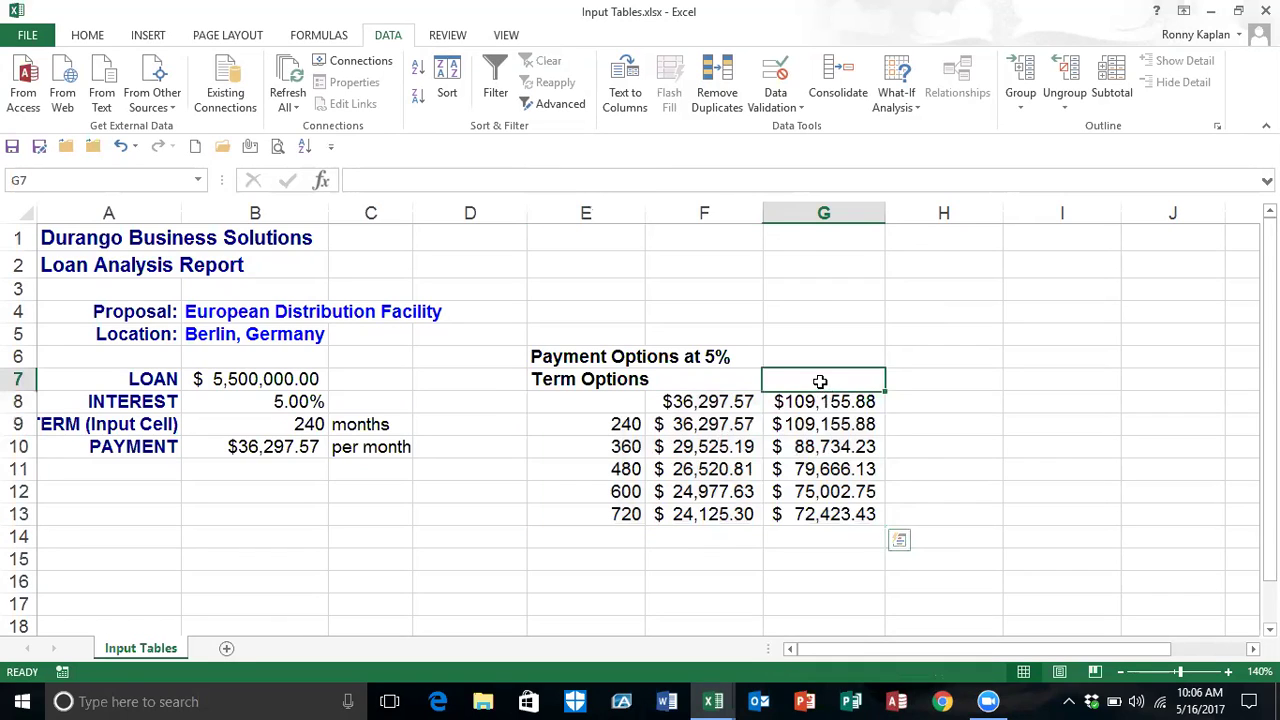
{"action": "left_click", "coordinate": [717, 377]}
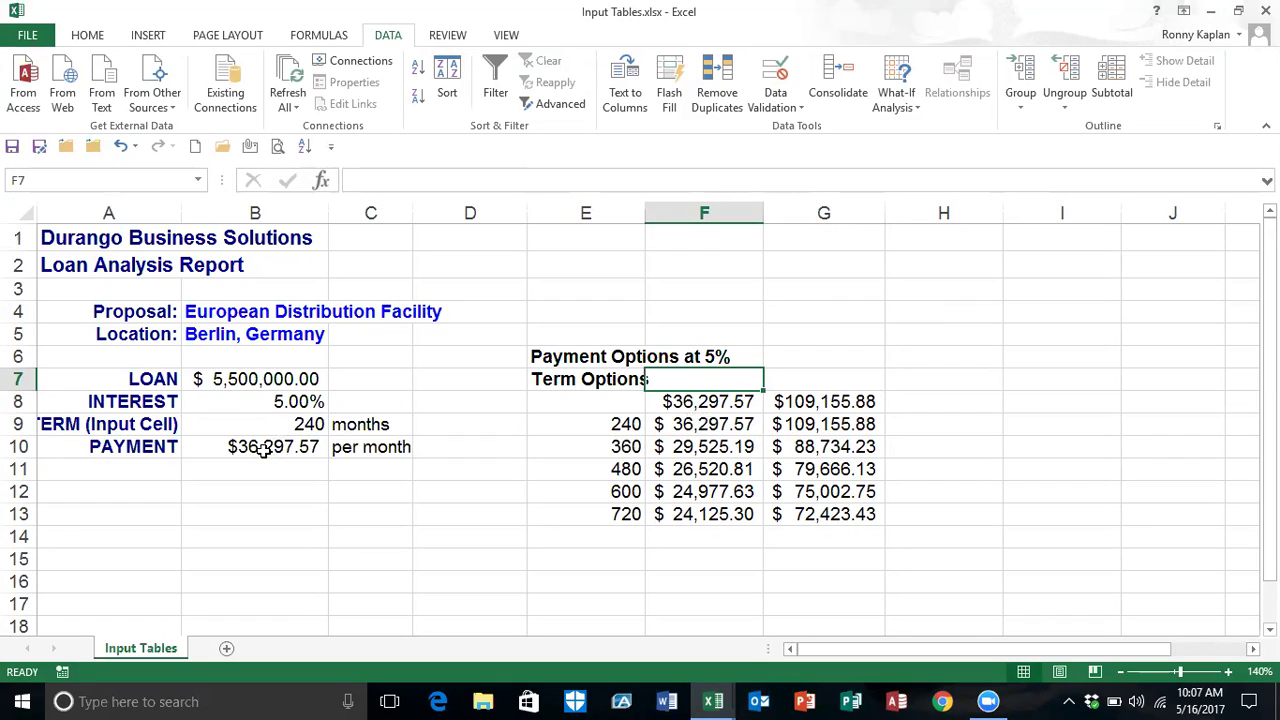
Clear the data table results in F9:G13 and the quarterly payment formula in G8
{"action": "left_click_drag", "start_coordinate": [722, 425], "coordinate": [815, 515]}
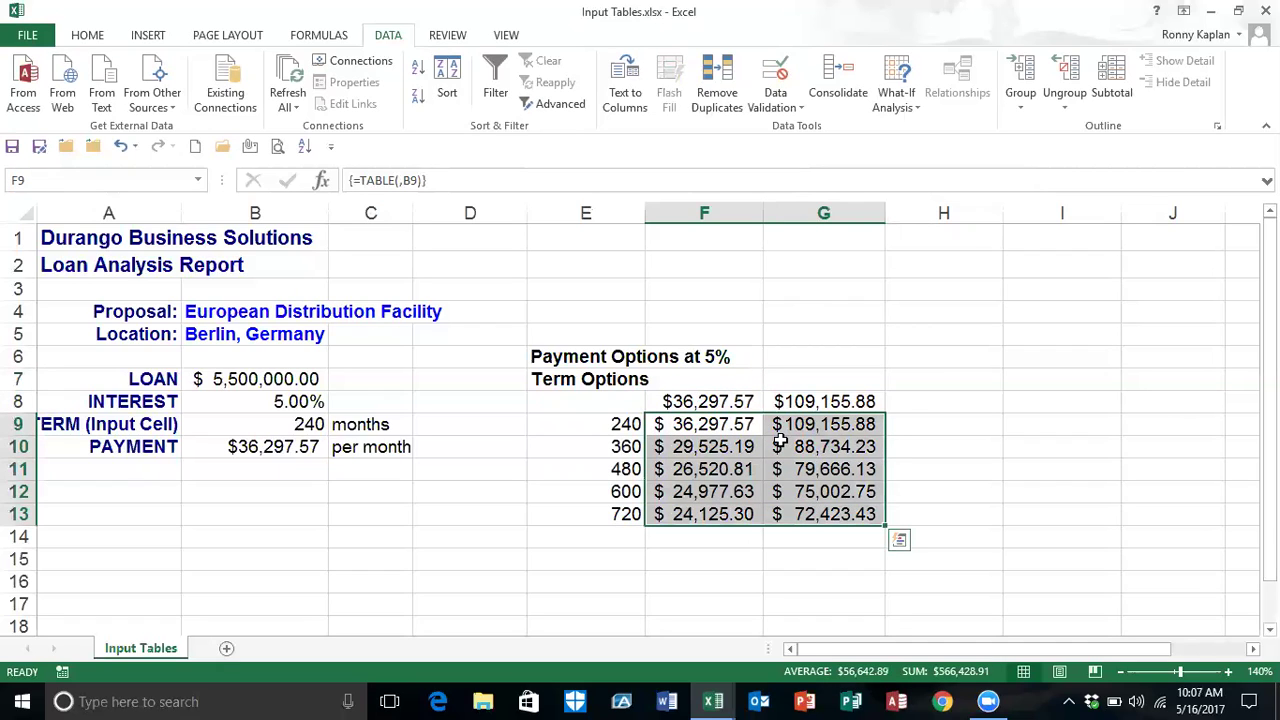
{"action": "key", "text": "Delete"}
{"action": "left_click", "coordinate": [786, 400]}
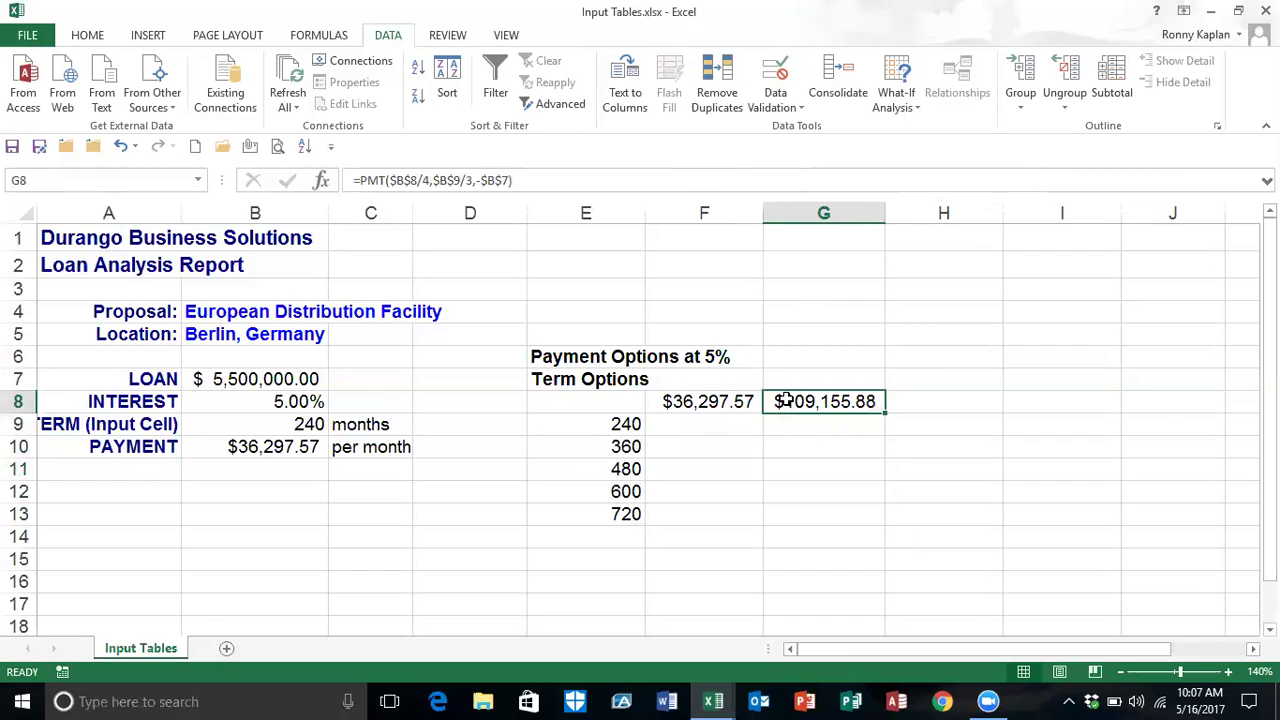
{"action": "key", "text": "Delete"}
Move the payment formula from F8 to E8, directly above the list of terms
{"action": "left_click", "coordinate": [740, 458]}
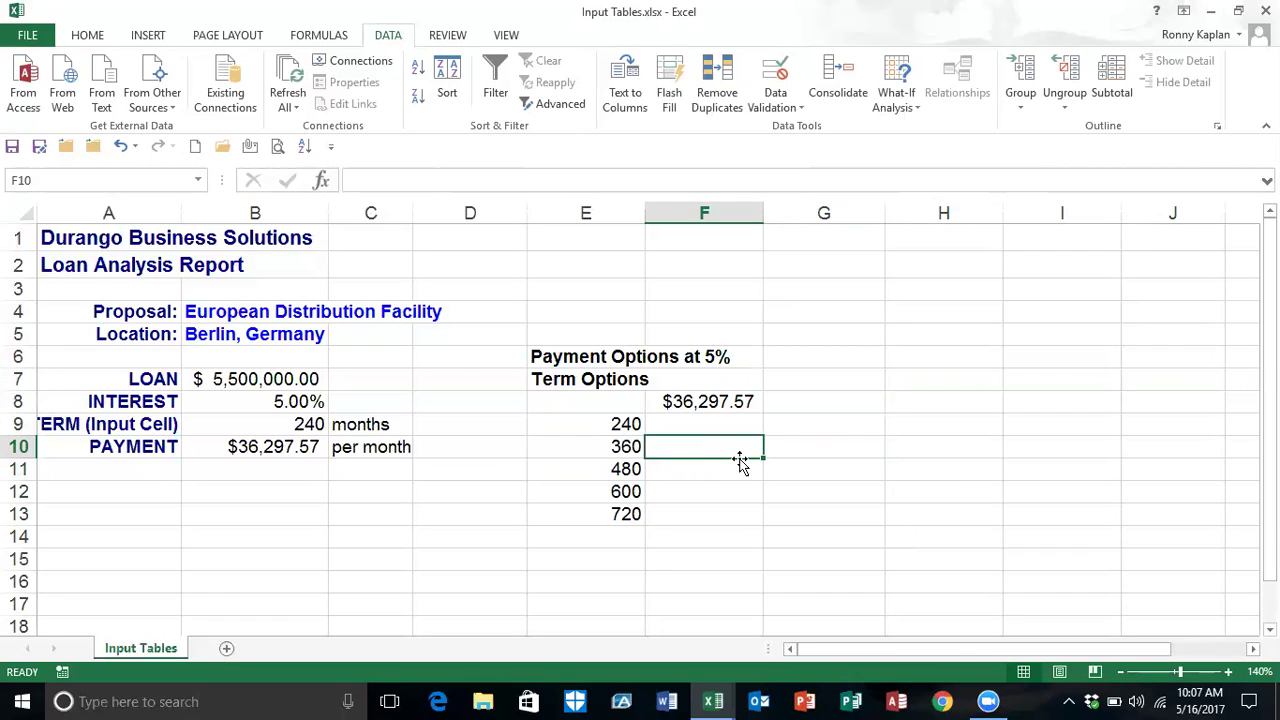
{"action": "left_click", "coordinate": [688, 401]}
{"action": "left_click_drag", "start_coordinate": [670, 420], "coordinate": [612, 423]}
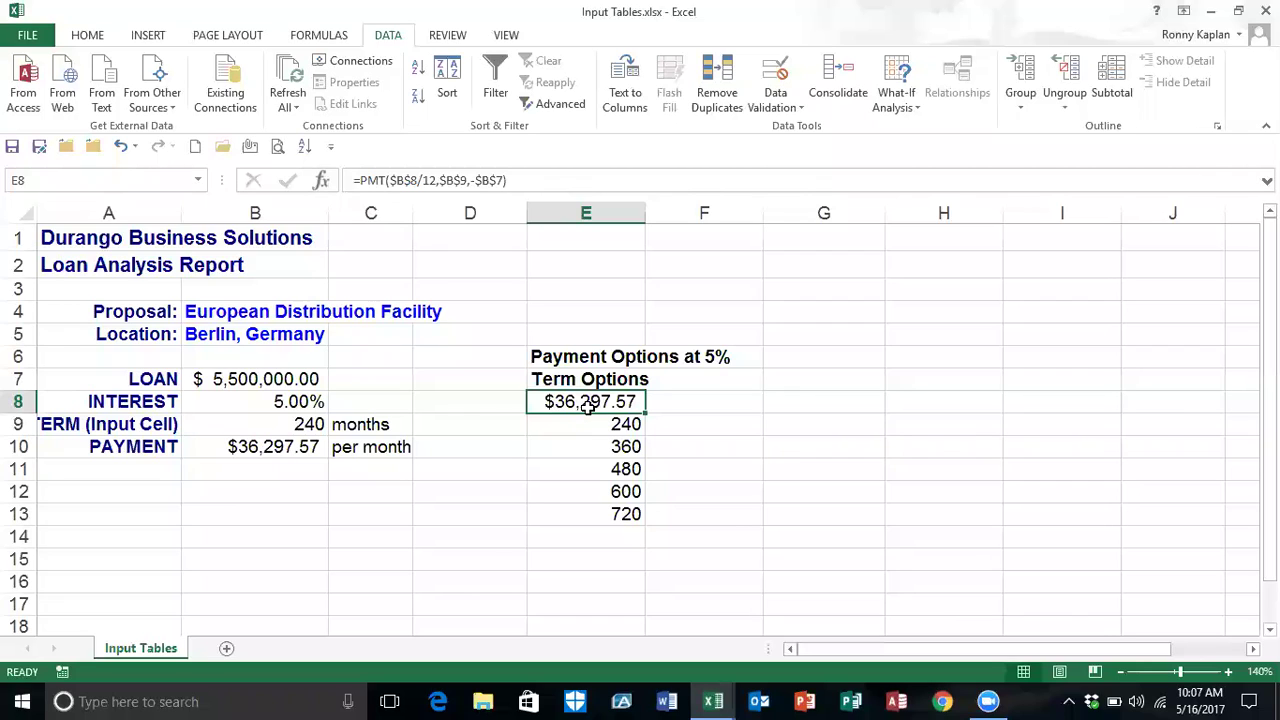
Enter the loan amounts 4000000 in F8 and 4500000 in G8, and fit column G's width to its contents
{"action": "left_click", "coordinate": [690, 403]}
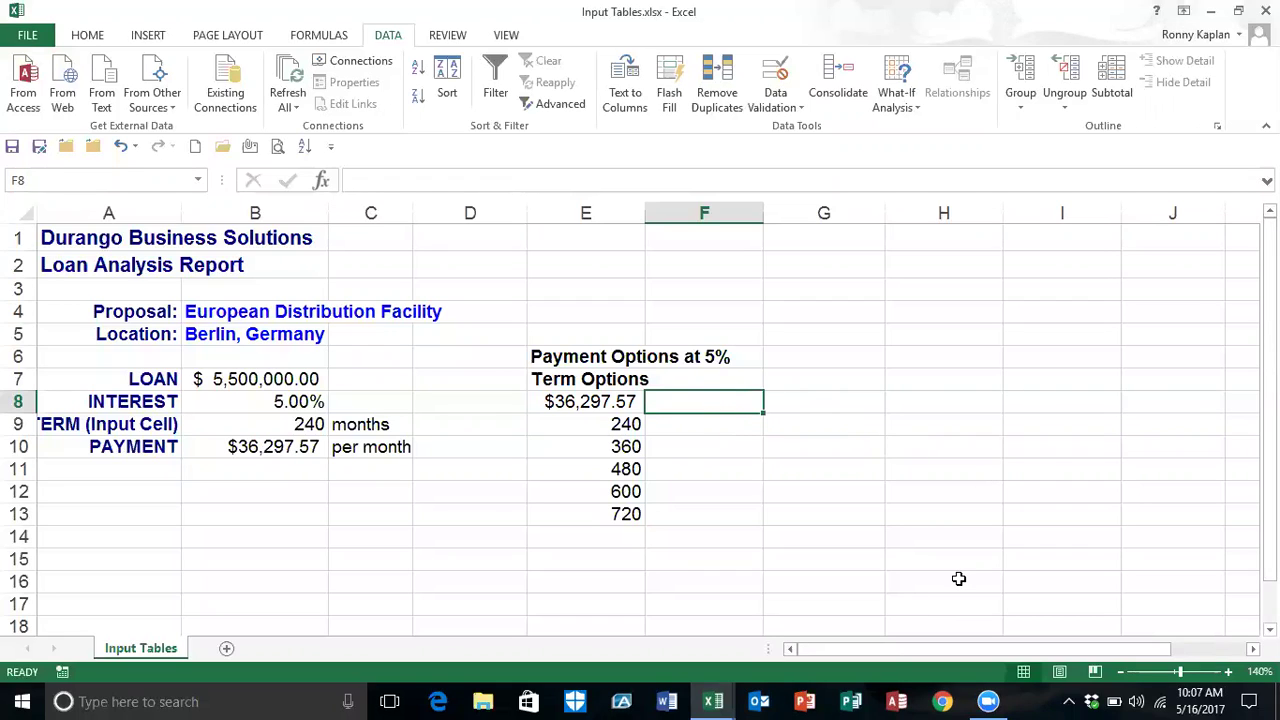
{"action": "type", "text": "4000000"}
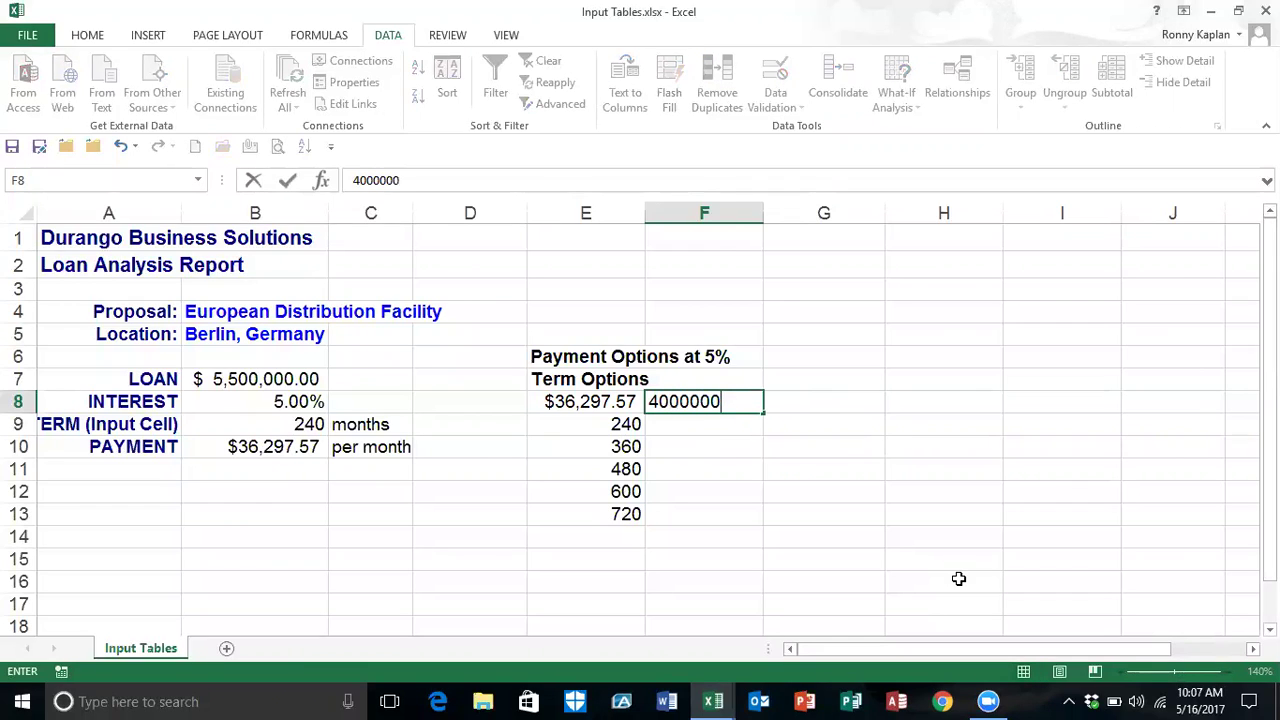
{"action": "key", "text": "Tab"}
{"action": "type", "text": "45"}
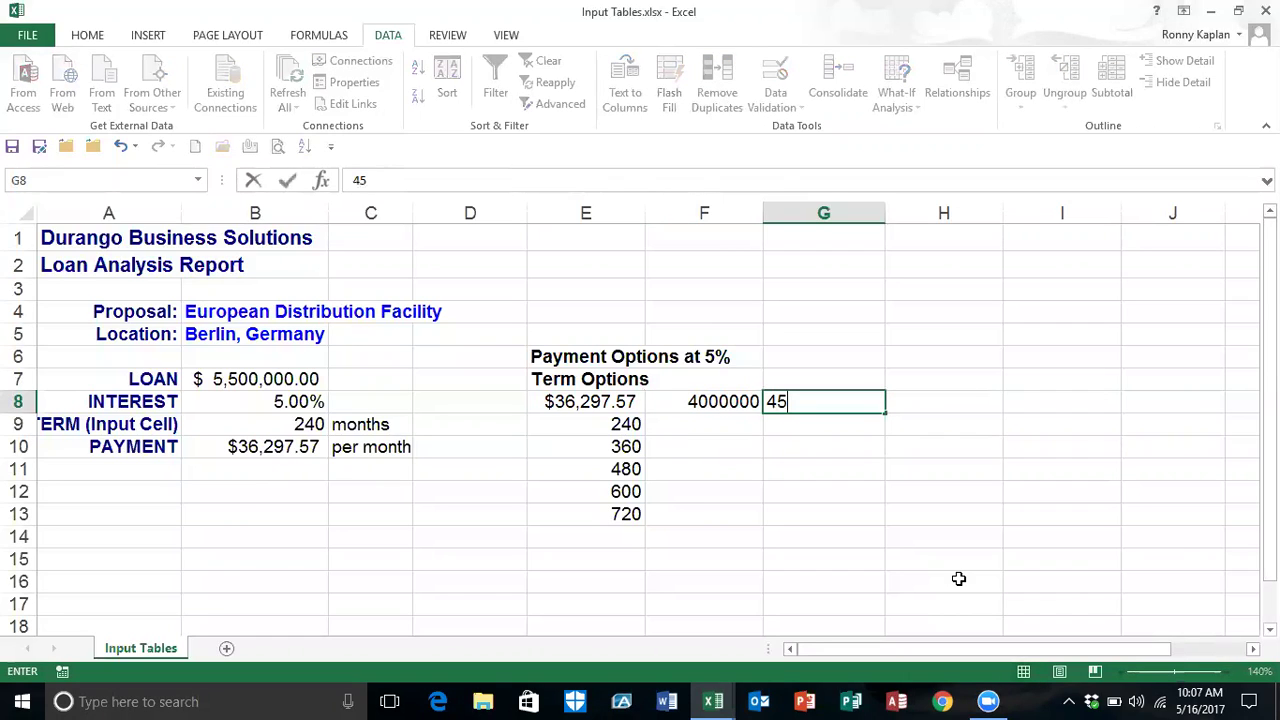
{"action": "type", "text": "00000"}
{"action": "key", "text": "Tab"}
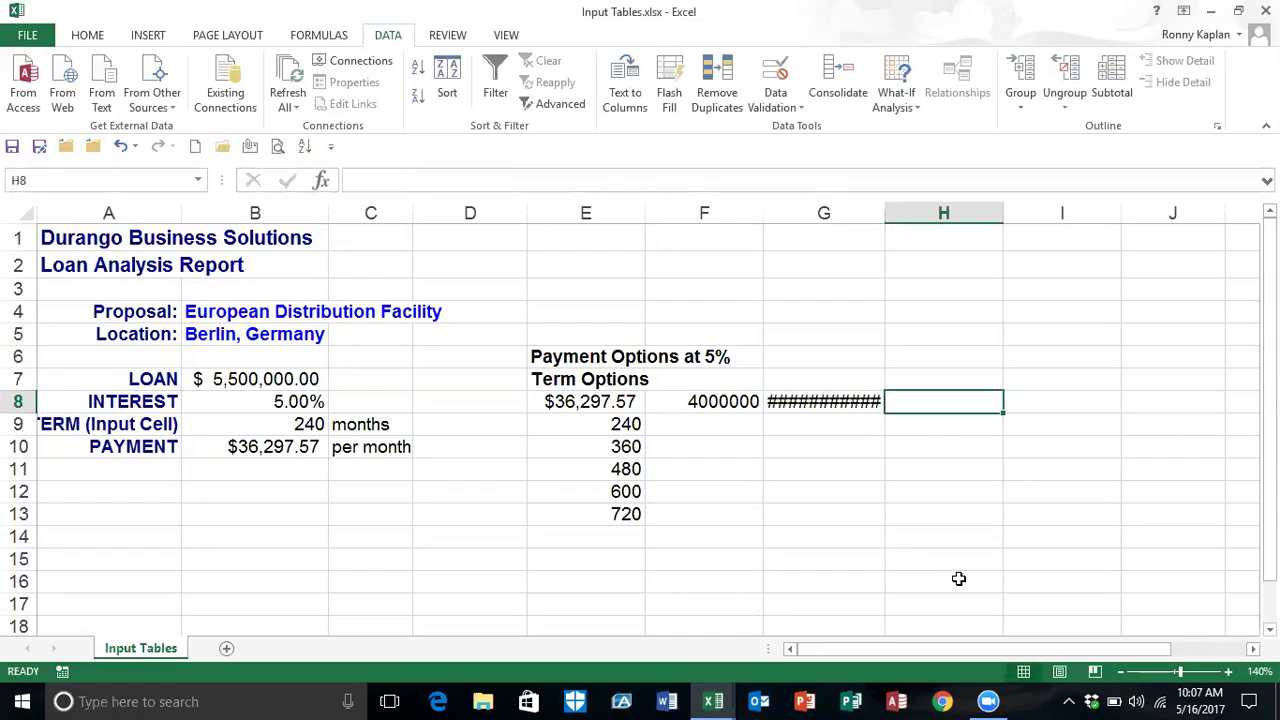
{"action": "double_click", "coordinate": [883, 213]}
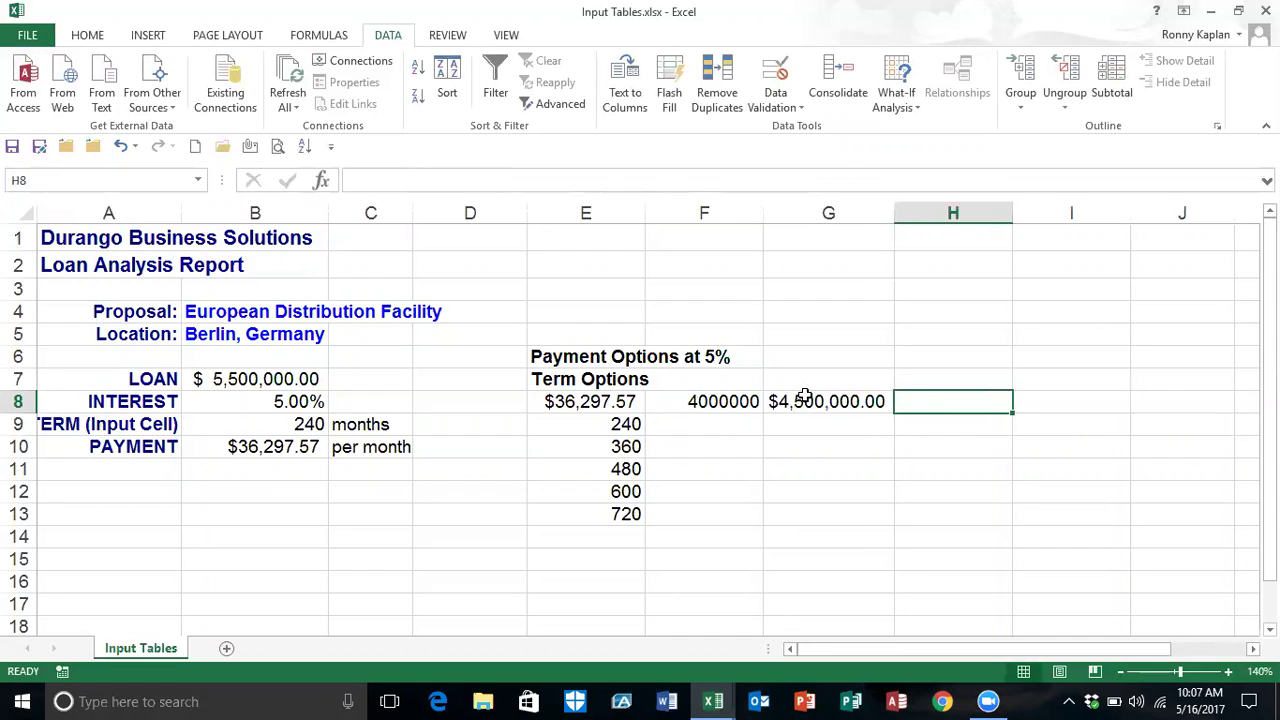
Extend the loan amount series from F8:G8 across row 8 to 6000000 in J8
{"action": "left_click", "coordinate": [727, 401]}
{"action": "left_click_drag", "start_coordinate": [727, 401], "coordinate": [777, 401]}
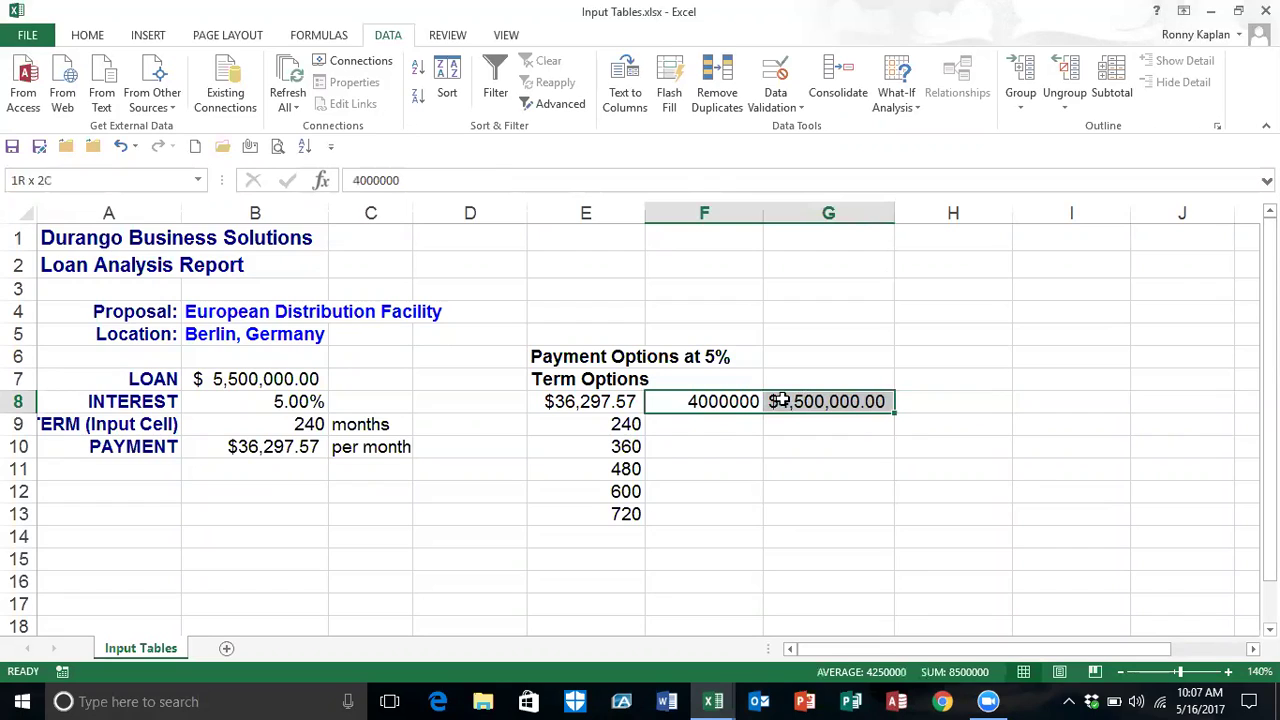
{"action": "left_click_drag", "start_coordinate": [943, 411], "coordinate": [1229, 429]}
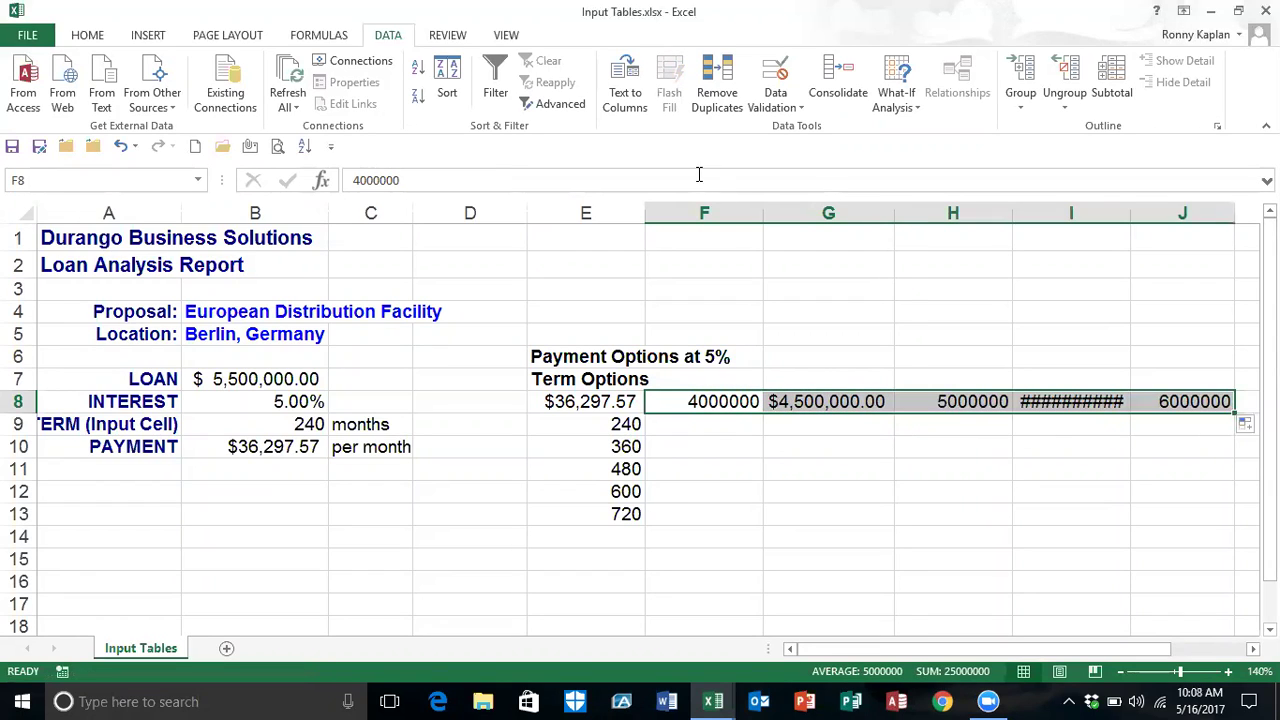
Format the loan amounts in F8:J8 in comma style with no decimal places
{"action": "left_click", "coordinate": [89, 36]}
{"action": "left_click", "coordinate": [655, 100]}
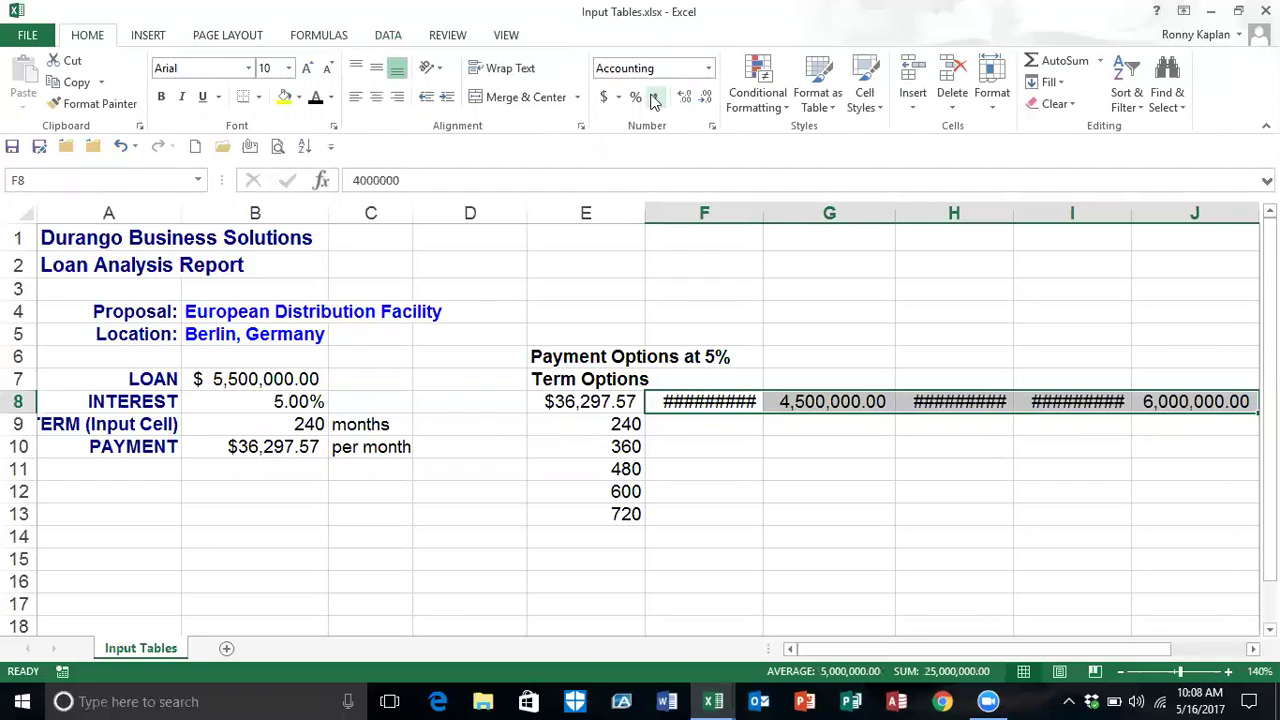
{"action": "left_click", "coordinate": [705, 98]}
{"action": "left_click", "coordinate": [705, 98]}
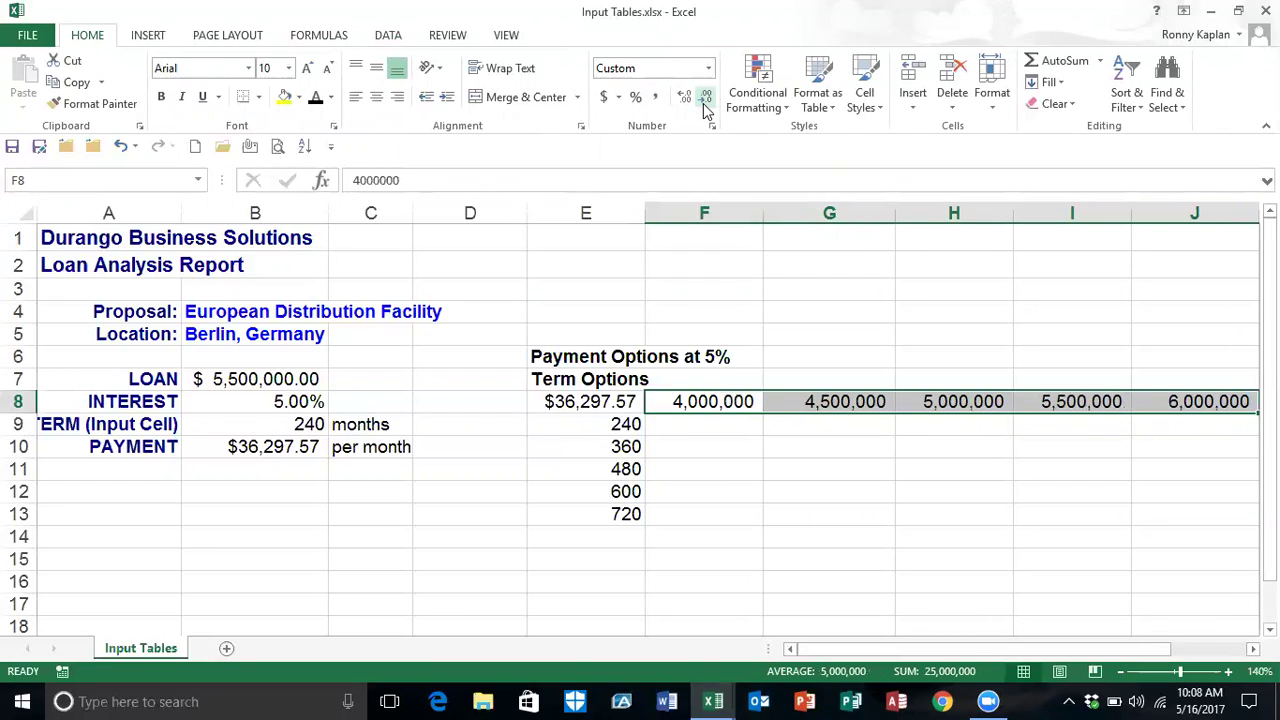
{"action": "left_click", "coordinate": [903, 470]}
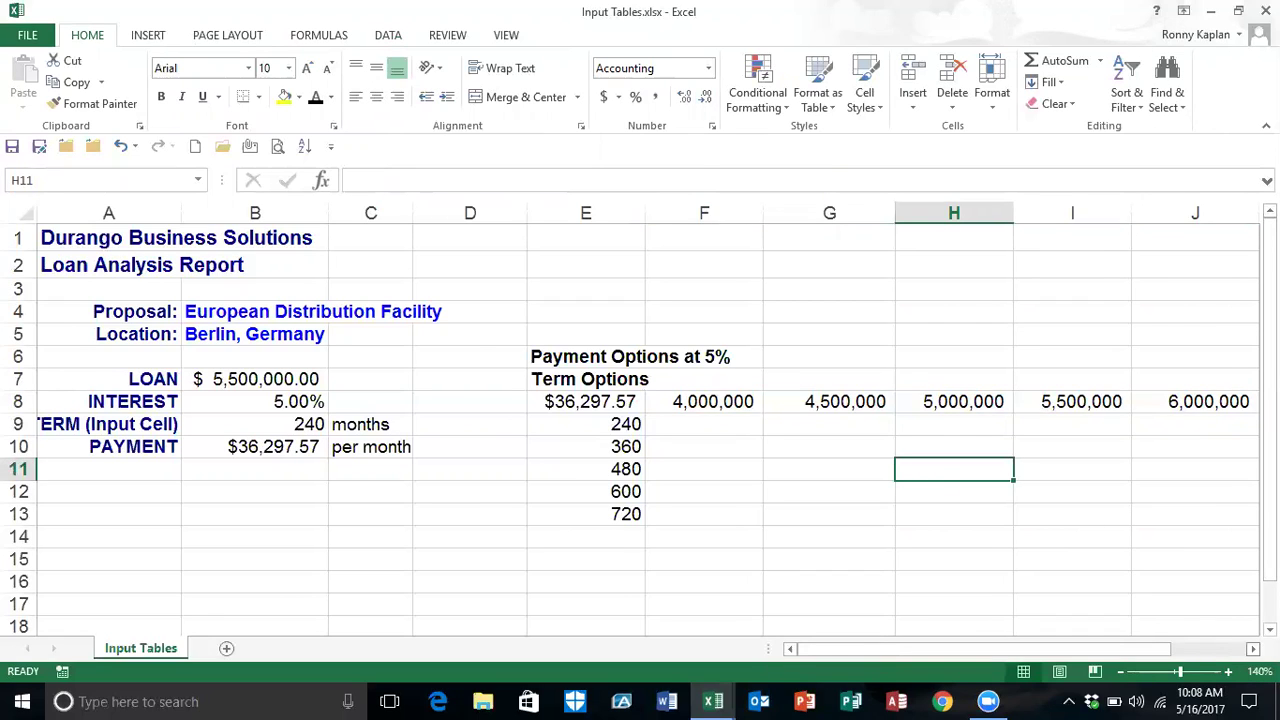
Create a two-variable data table over E8:J13 with row input cell B7 and column input cell B9, and check J9 and F13
{"action": "scroll", "coordinate": [640, 420], "scroll_direction": "right", "scroll_amount": 1}
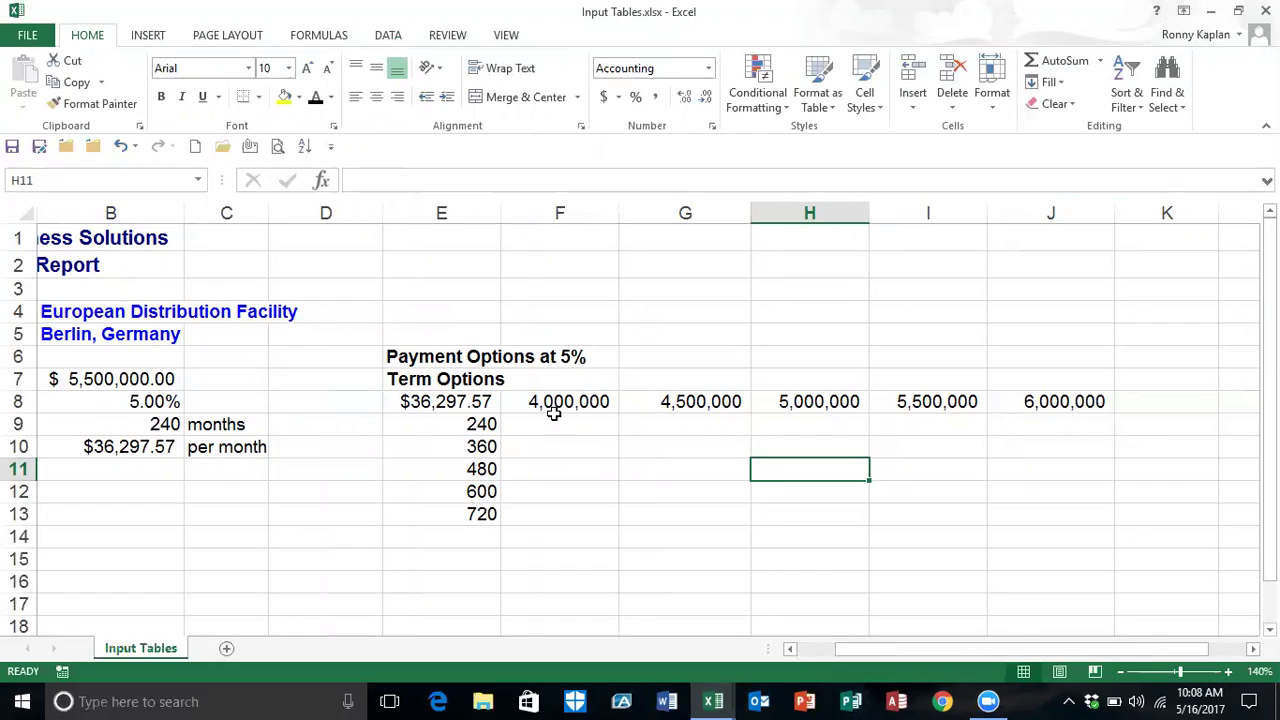
{"action": "left_click_drag", "start_coordinate": [462, 401], "coordinate": [1044, 513]}
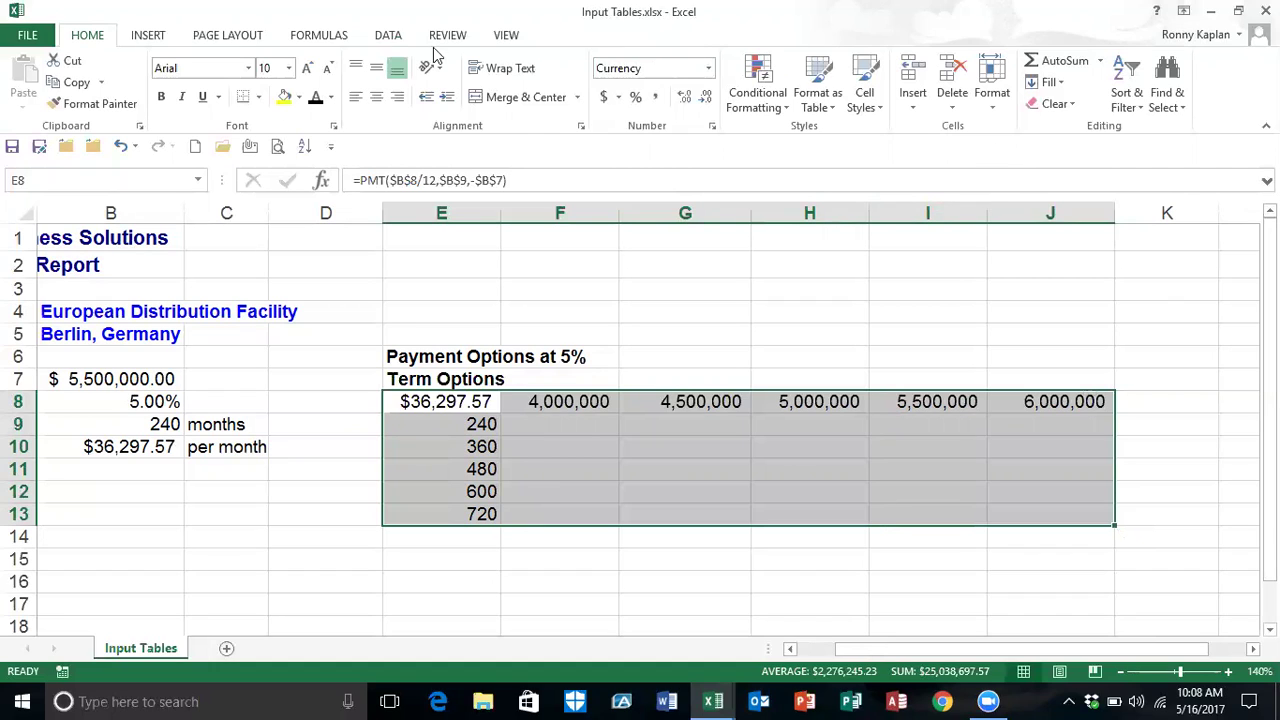
{"action": "left_click", "coordinate": [388, 35]}
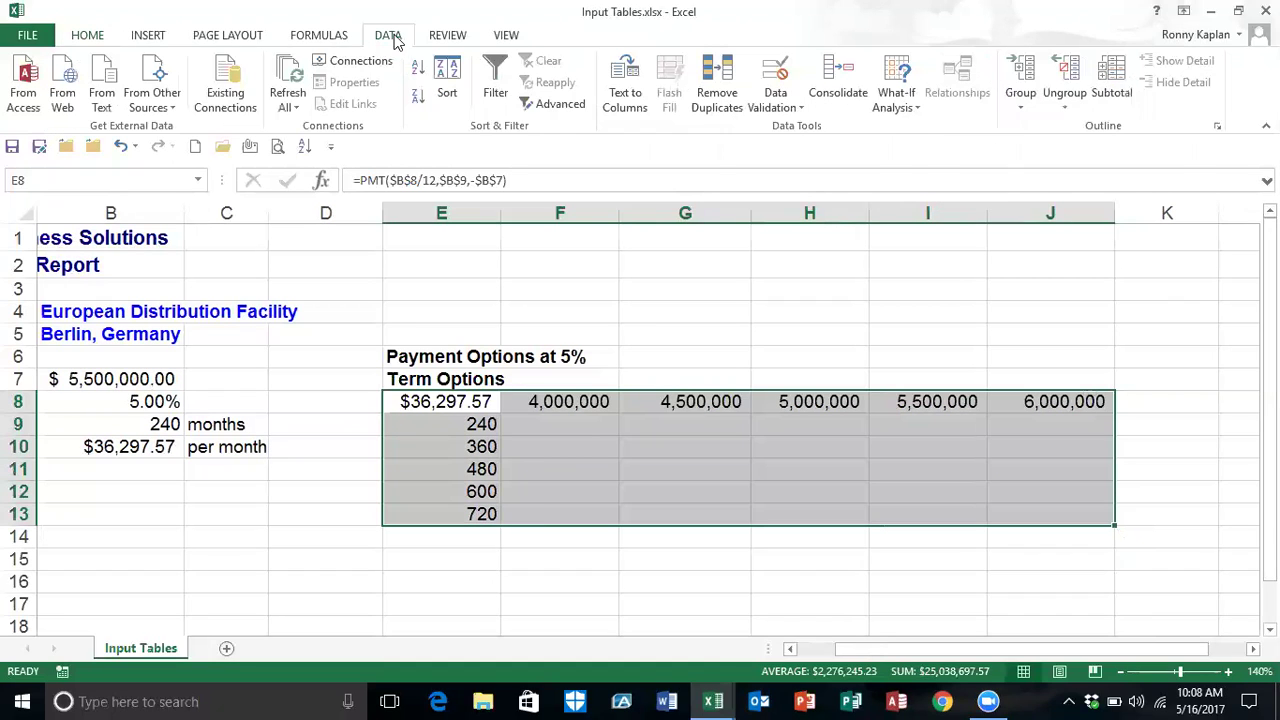
{"action": "left_click", "coordinate": [918, 108]}
{"action": "left_click", "coordinate": [934, 177]}
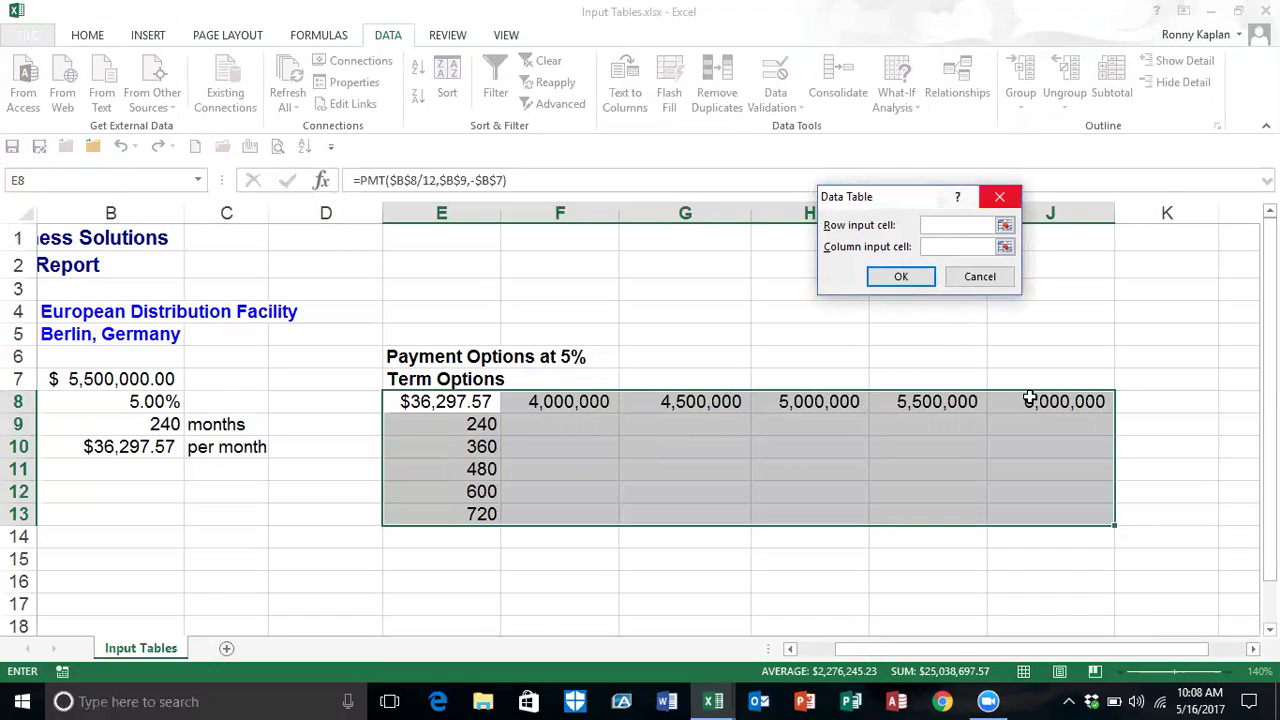
{"action": "left_click", "coordinate": [112, 380]}
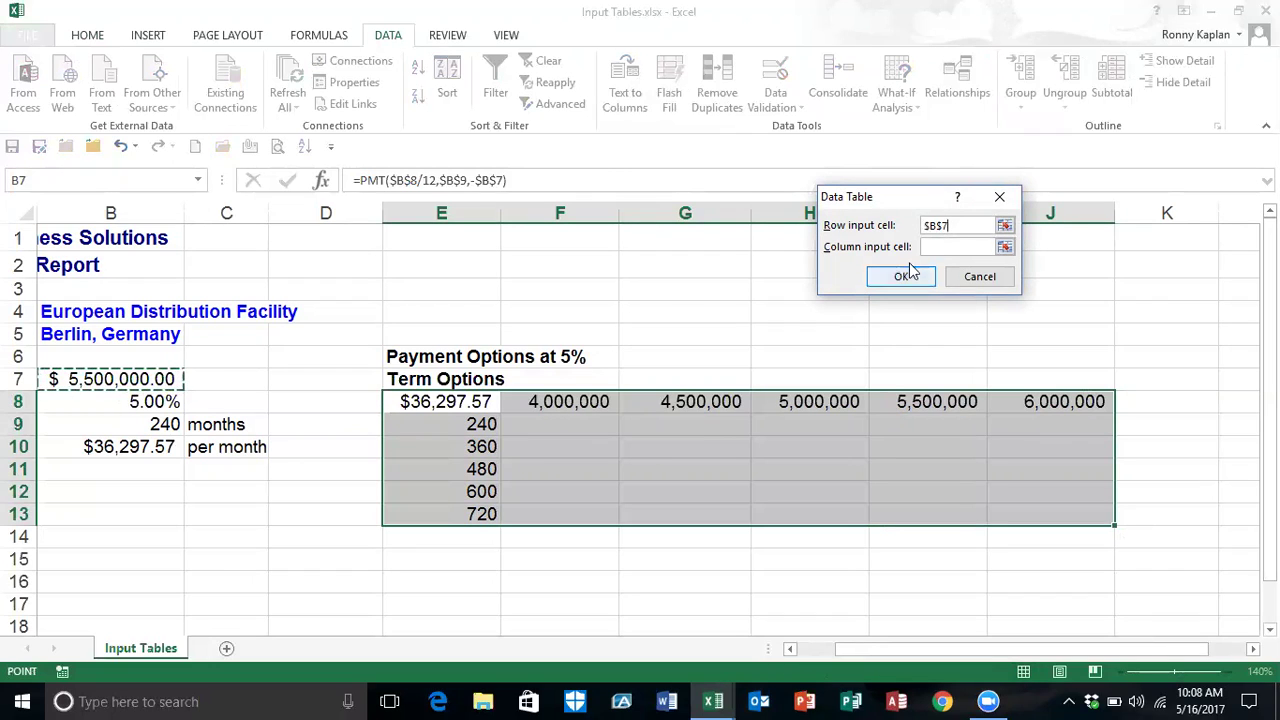
{"action": "left_click", "coordinate": [944, 246]}
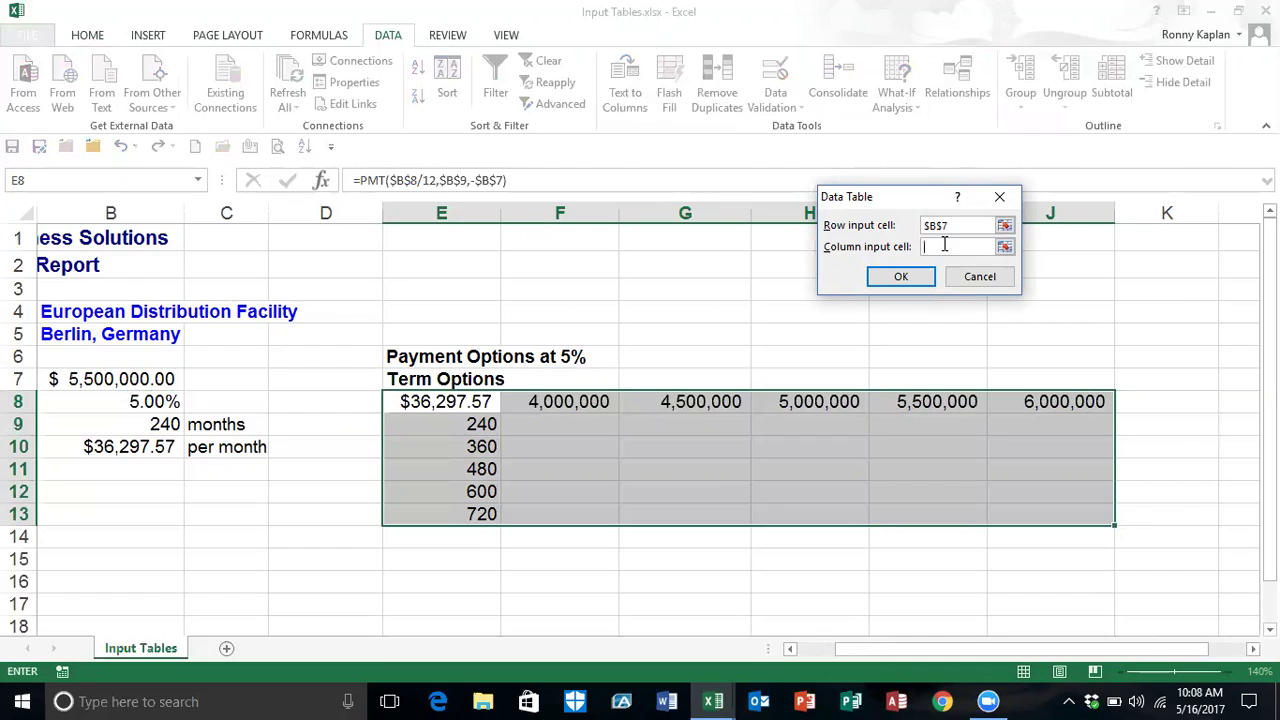
{"action": "left_click", "coordinate": [143, 426]}
{"action": "left_click", "coordinate": [898, 279]}
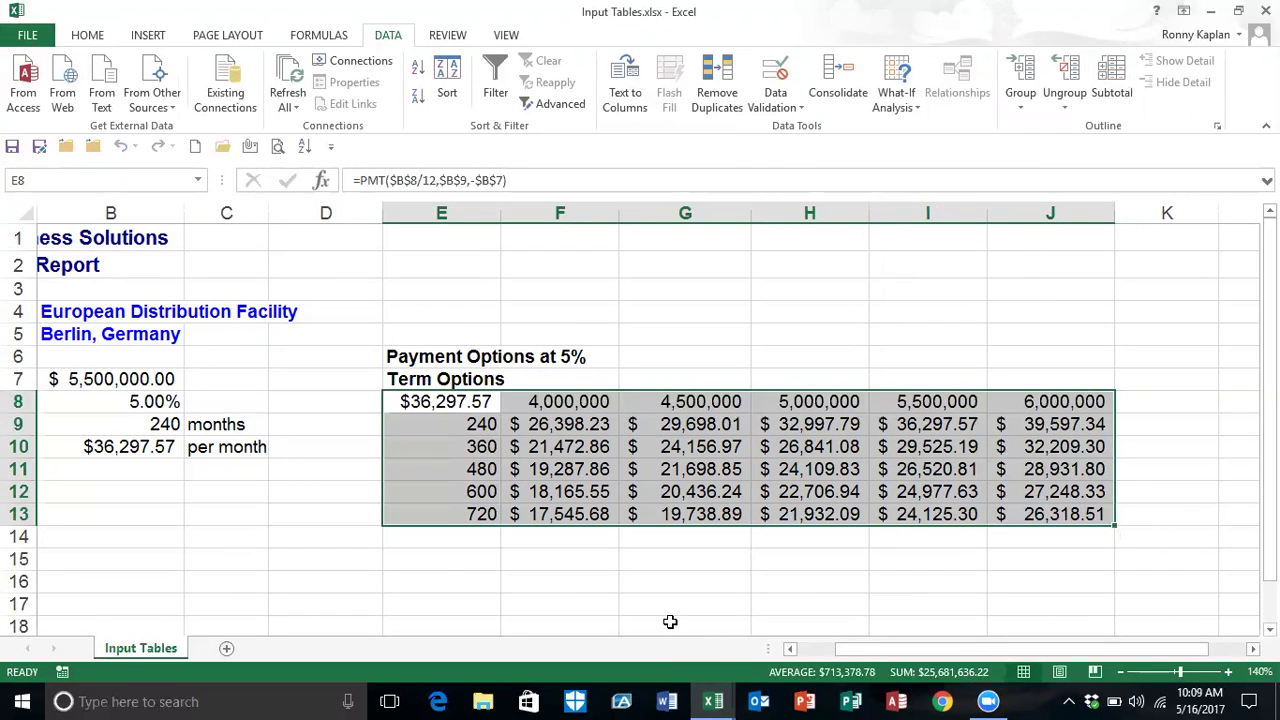
{"action": "left_click", "coordinate": [791, 649]}
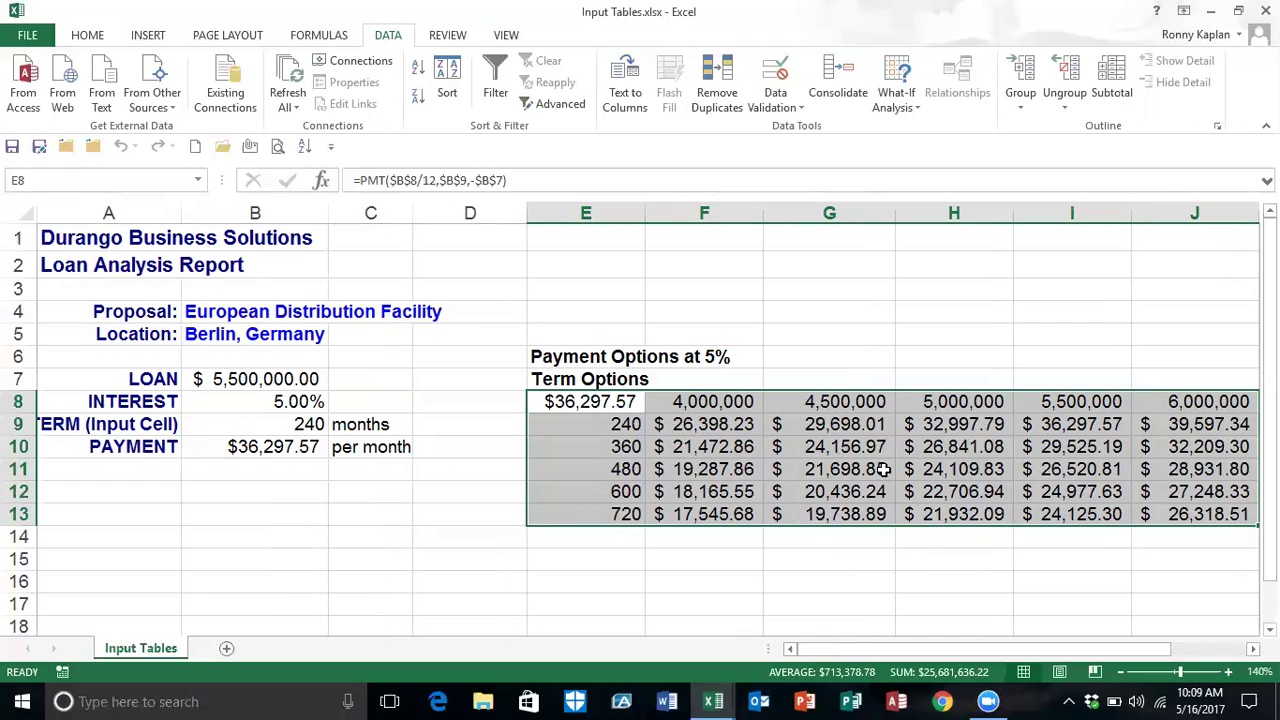
{"action": "left_click", "coordinate": [1208, 424]}
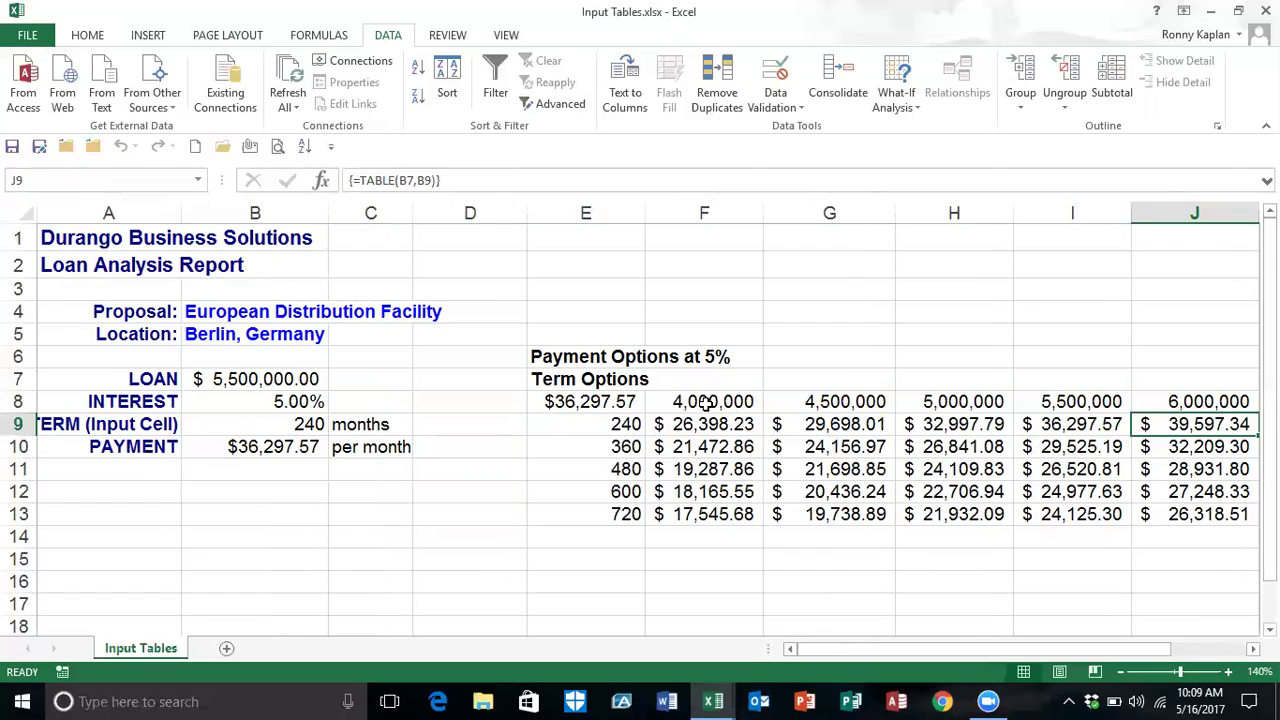
{"action": "left_click", "coordinate": [710, 516]}
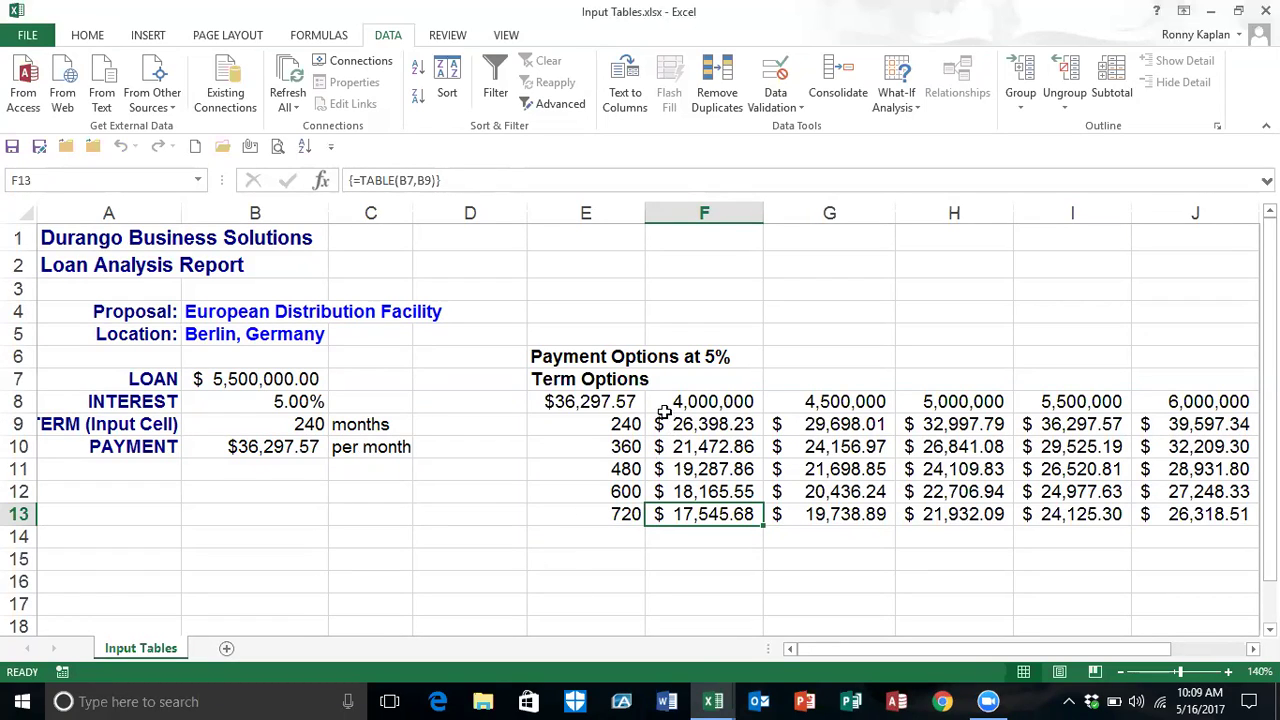
Clear E9:J13 and enter the interest rates .04 in E9 and .045 in E10
{"action": "left_click_drag", "start_coordinate": [632, 428], "coordinate": [1198, 514]}
{"action": "key", "text": "Delete"}
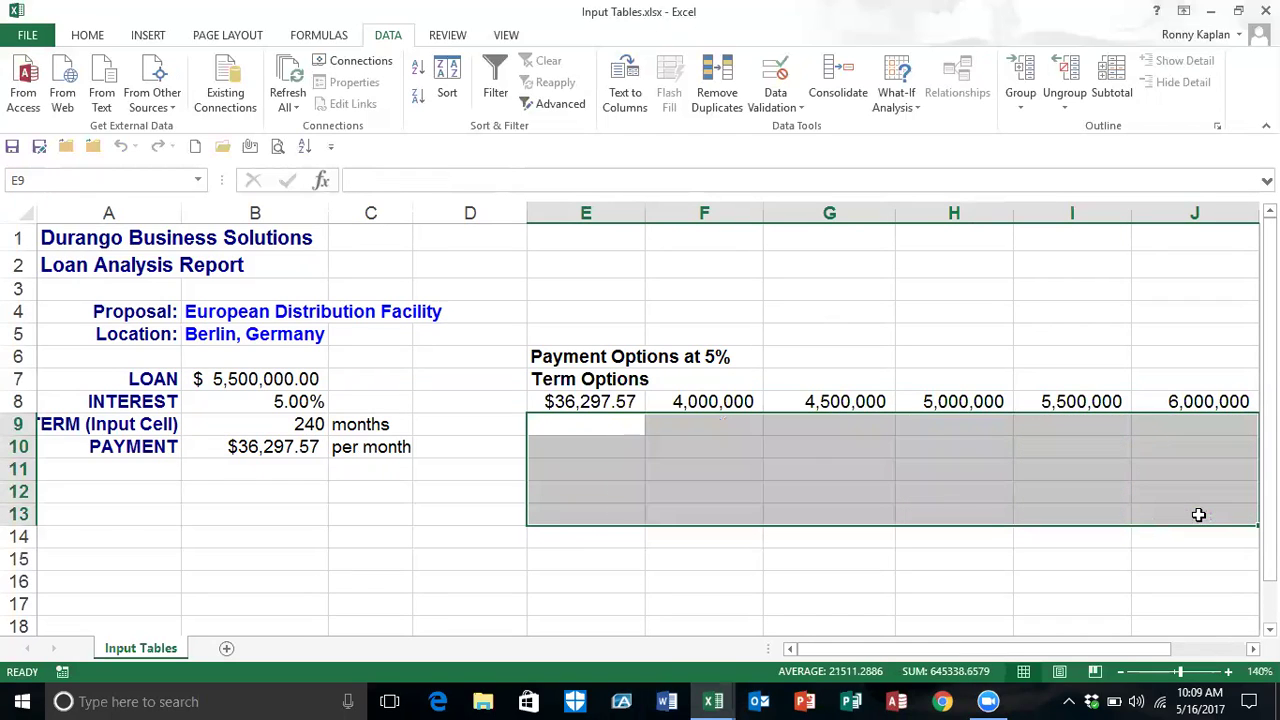
{"action": "left_click", "coordinate": [578, 425]}
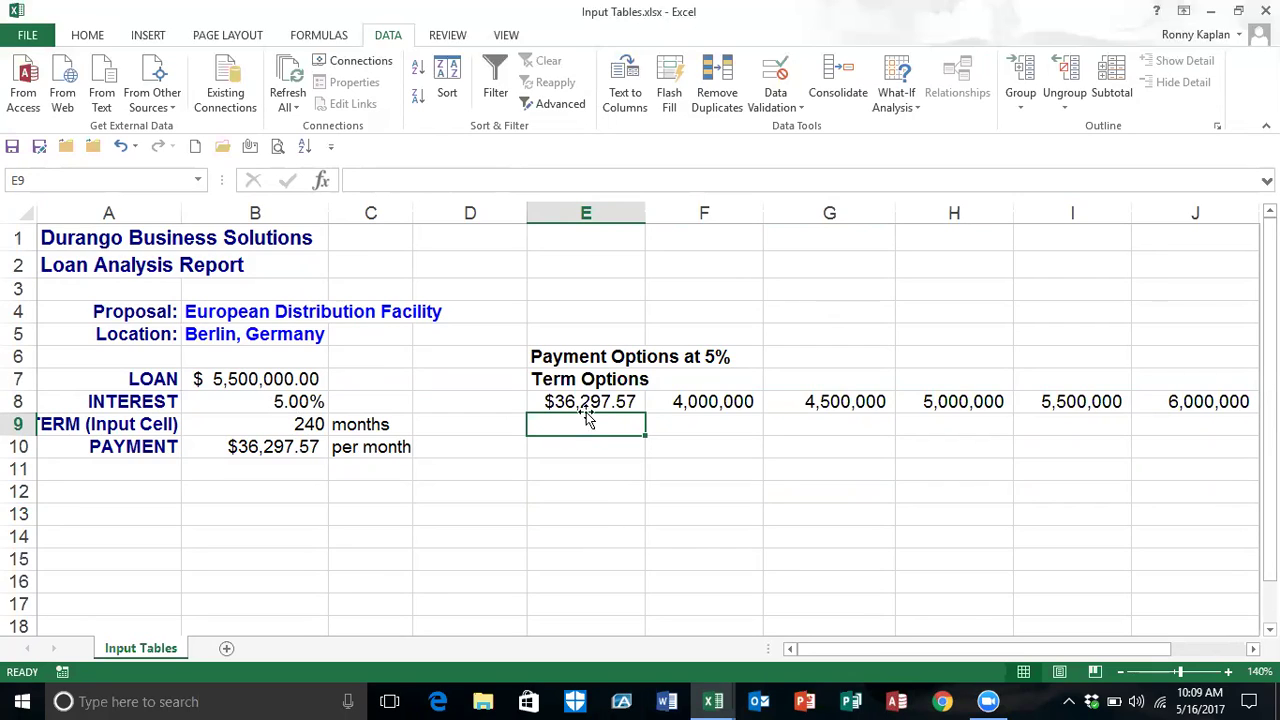
{"action": "type", "text": ".04"}
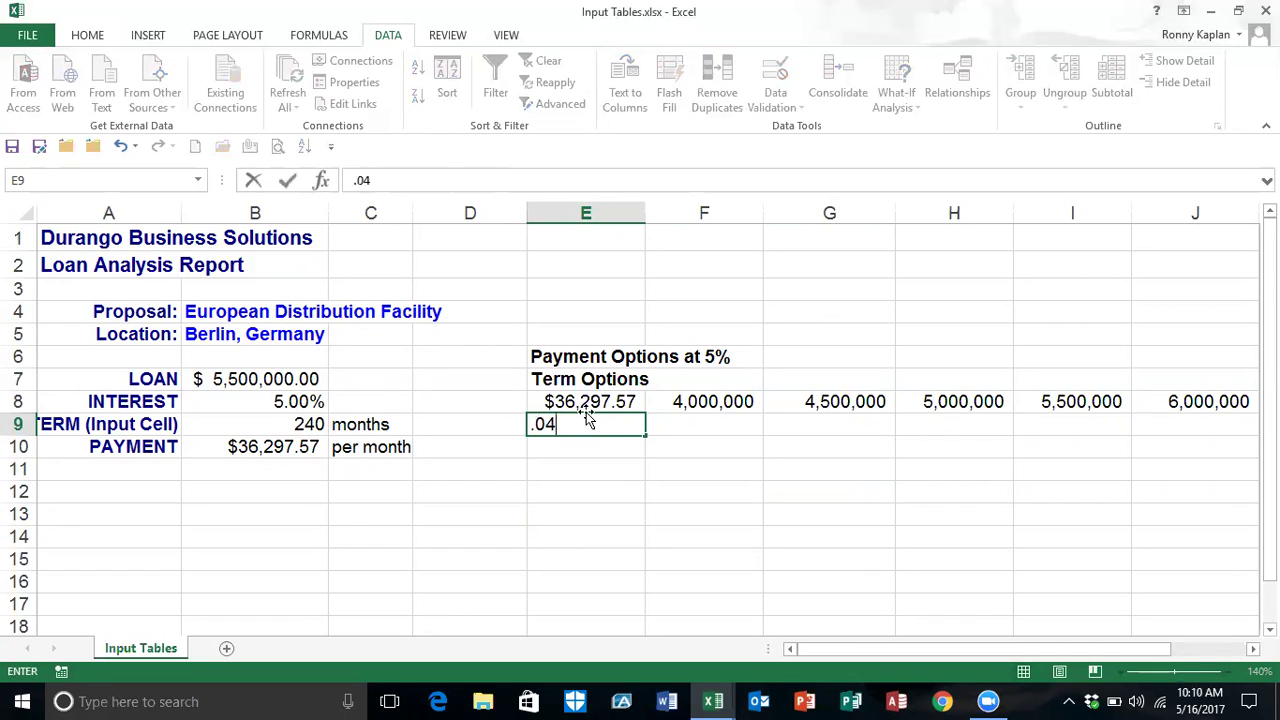
{"action": "key", "text": "Return"}
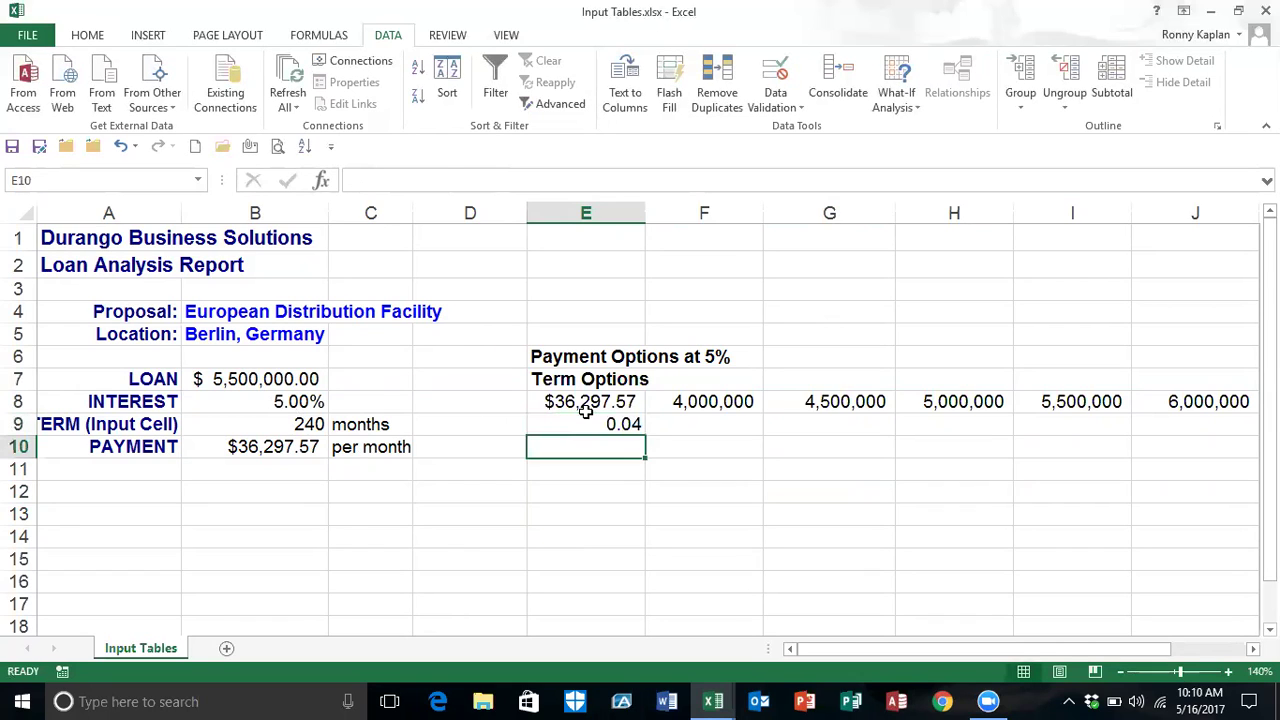
{"action": "type", "text": ".045"}
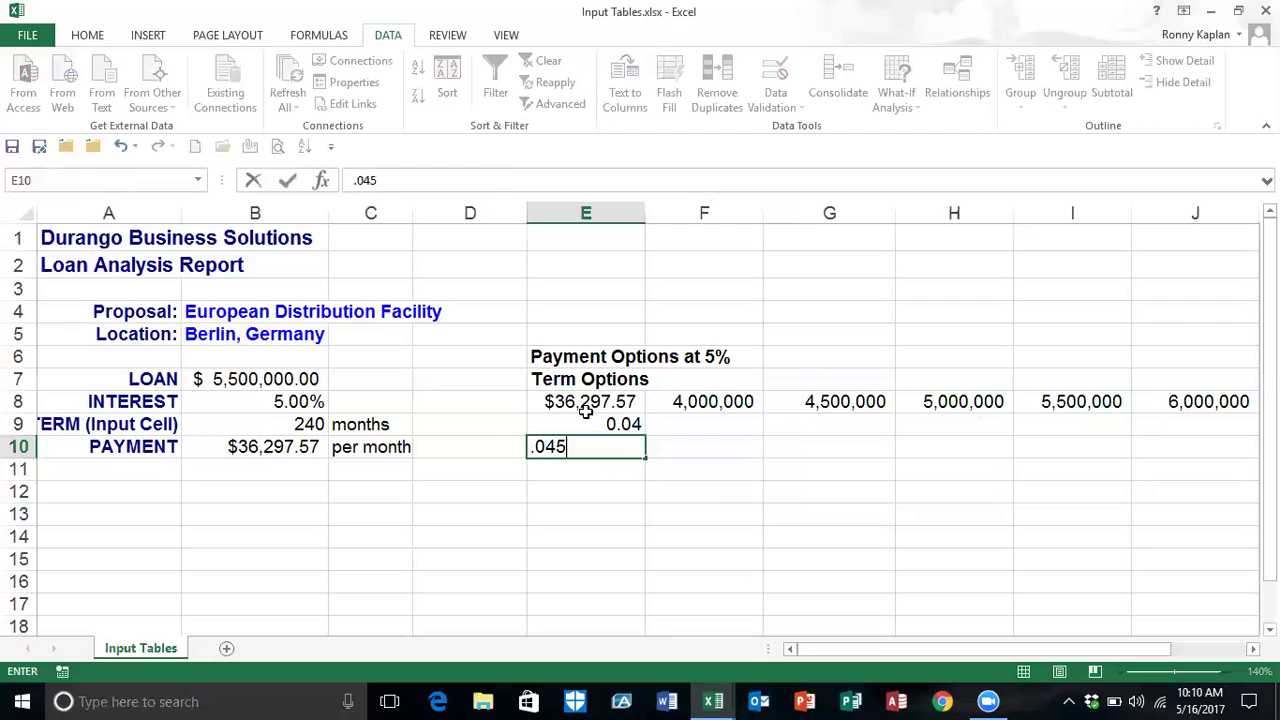
{"action": "key", "text": "Return"}
Extend the interest rate series from E9:E10 down to E14 and format the rates as percentages with two decimal places
{"action": "left_click_drag", "start_coordinate": [588, 421], "coordinate": [651, 545]}
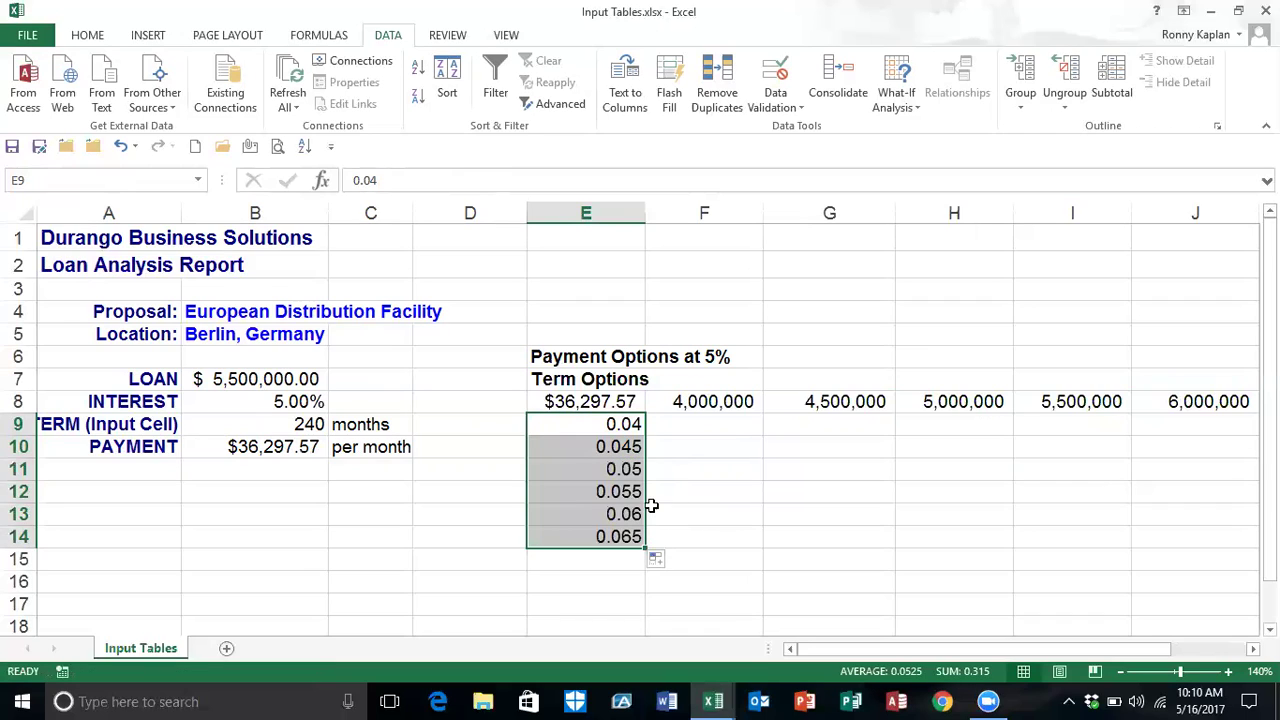
{"action": "left_click", "coordinate": [87, 37]}
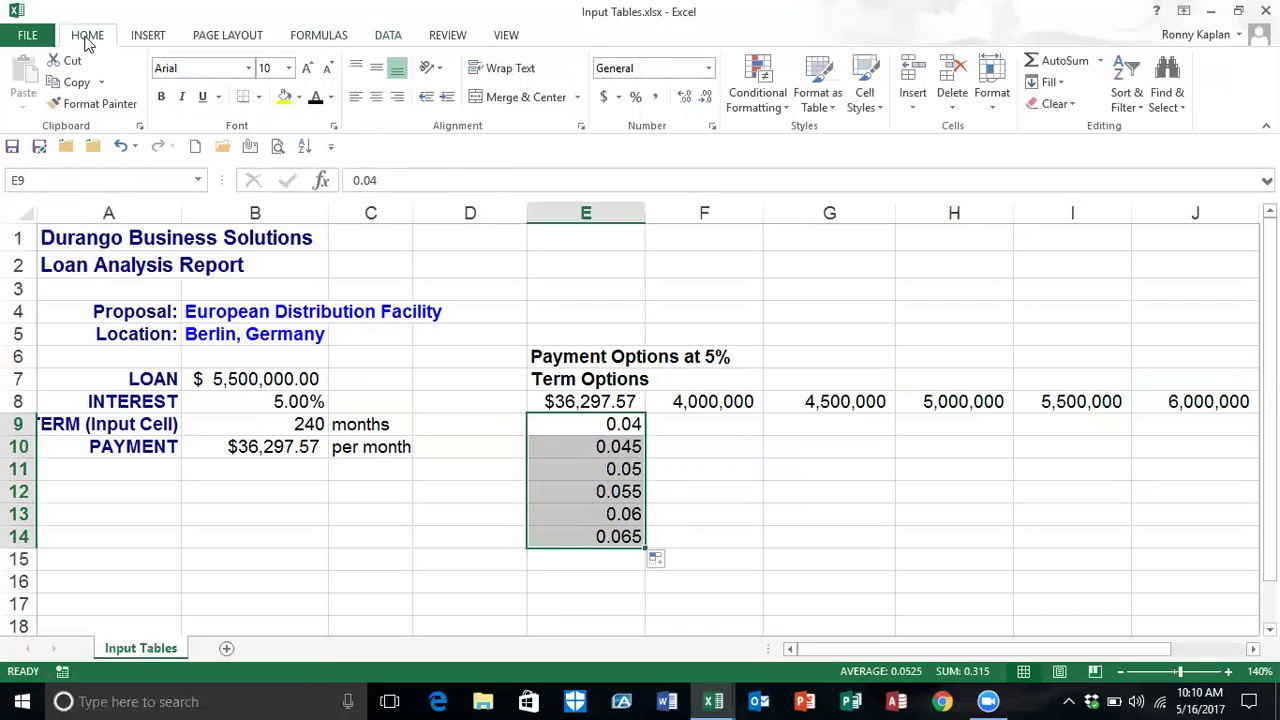
{"action": "left_click", "coordinate": [635, 97]}
{"action": "left_click", "coordinate": [685, 97]}
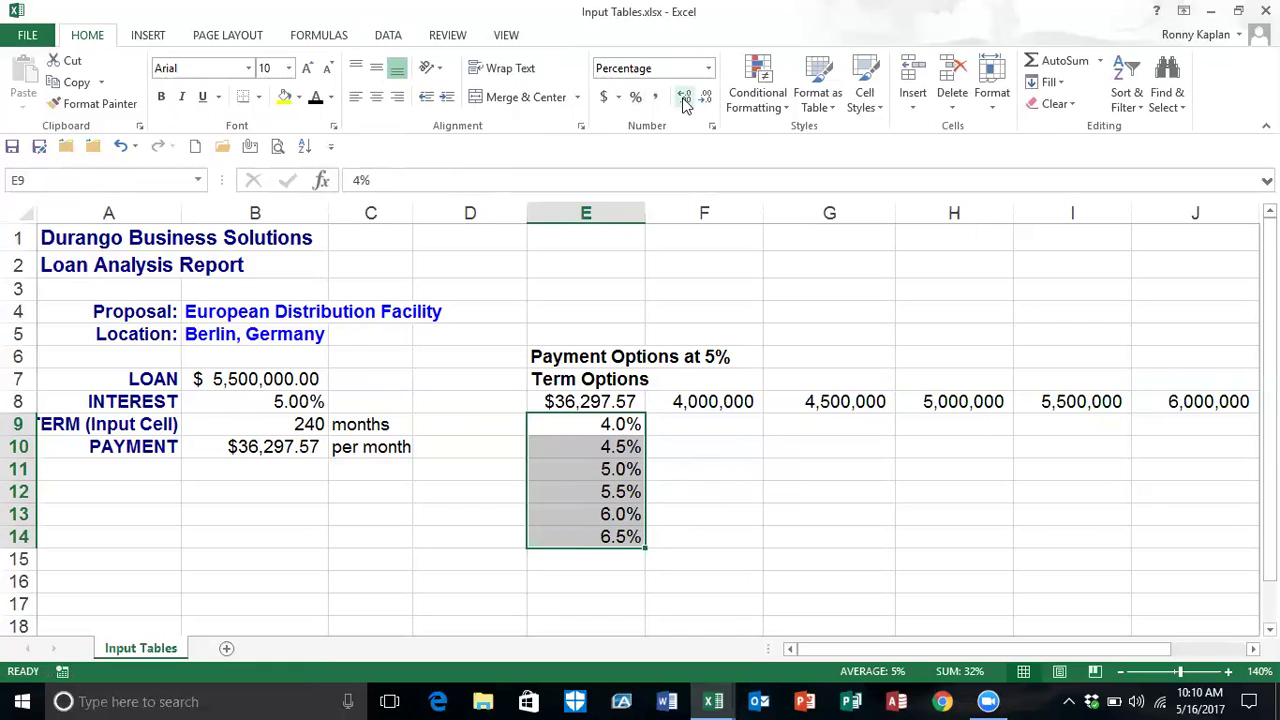
{"action": "left_click", "coordinate": [685, 97]}
{"action": "left_click", "coordinate": [812, 490]}
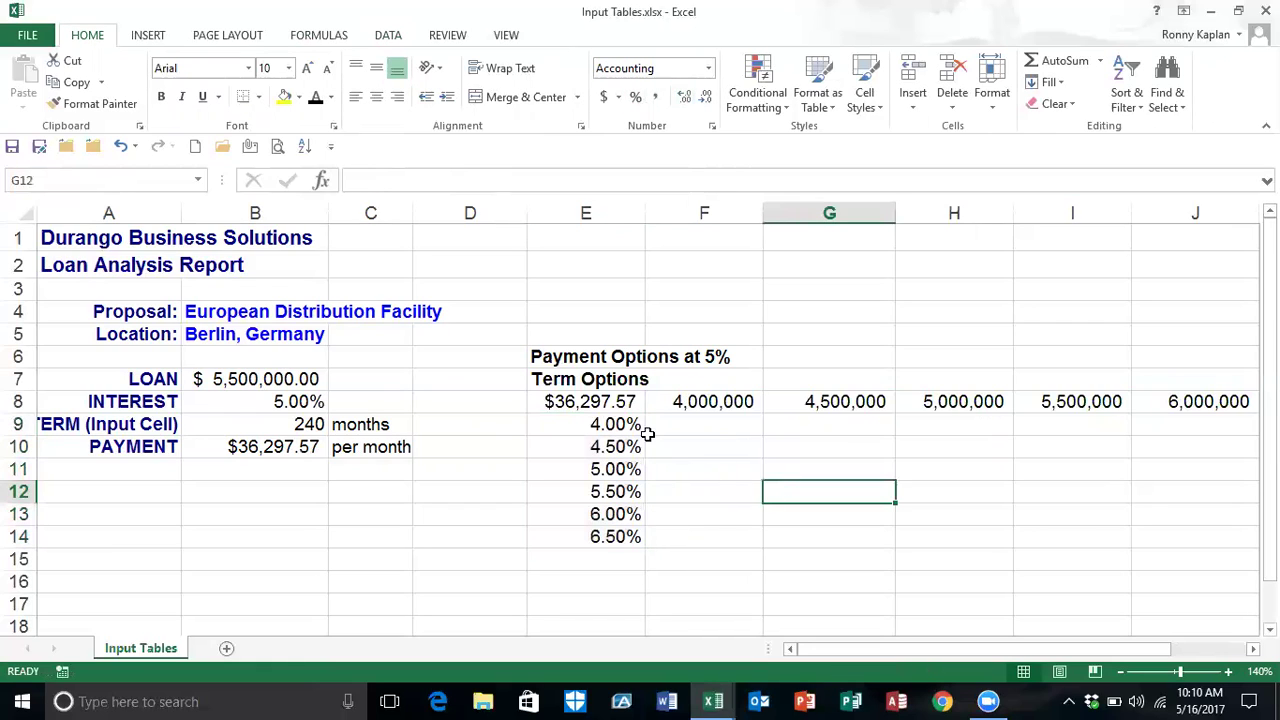
Create a two-variable data table over E8:J14 with row input cell B7 and column input cell B8, and check F9 and J14
{"action": "left_click_drag", "start_coordinate": [597, 402], "coordinate": [1166, 548]}
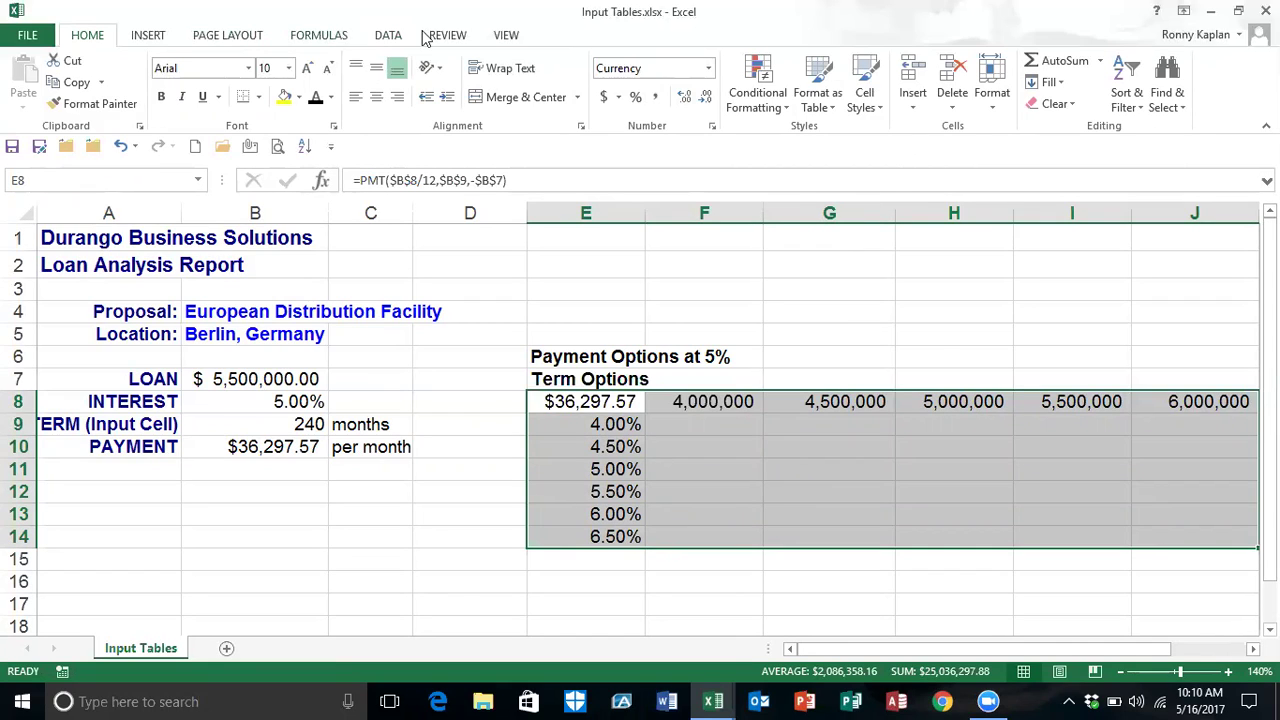
{"action": "left_click", "coordinate": [389, 38]}
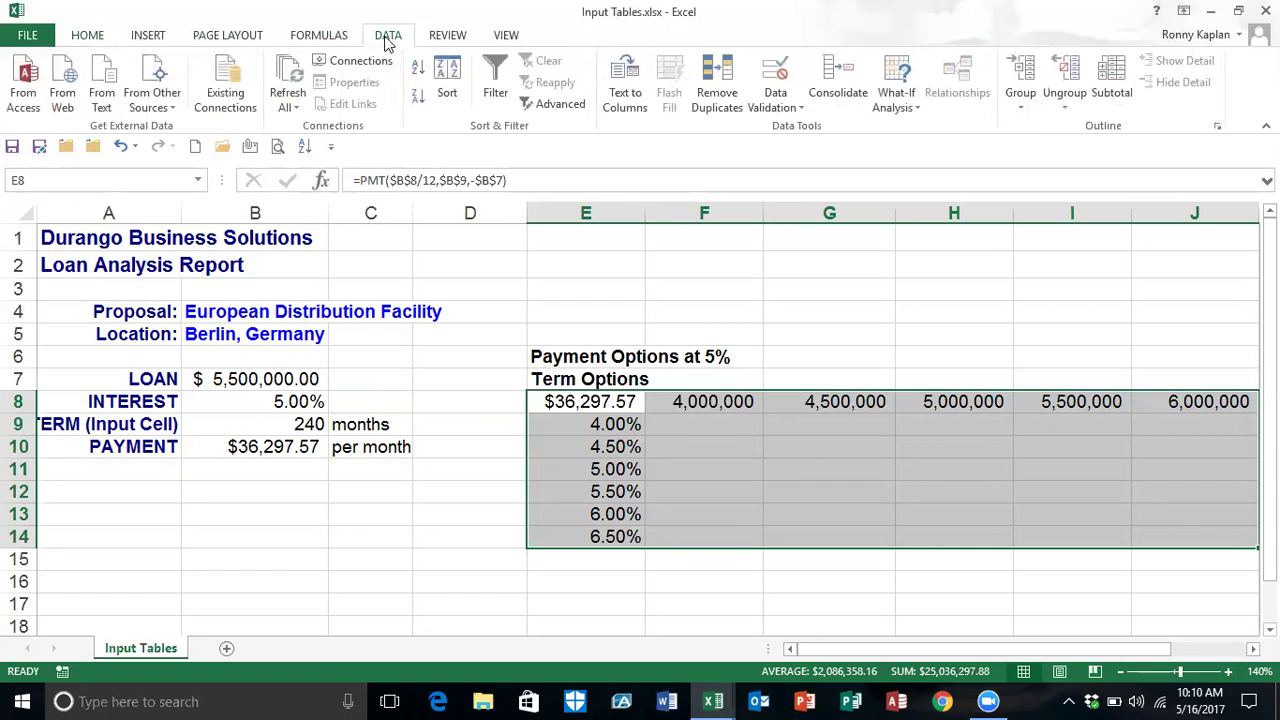
{"action": "left_click", "coordinate": [896, 98]}
{"action": "left_click", "coordinate": [930, 174]}
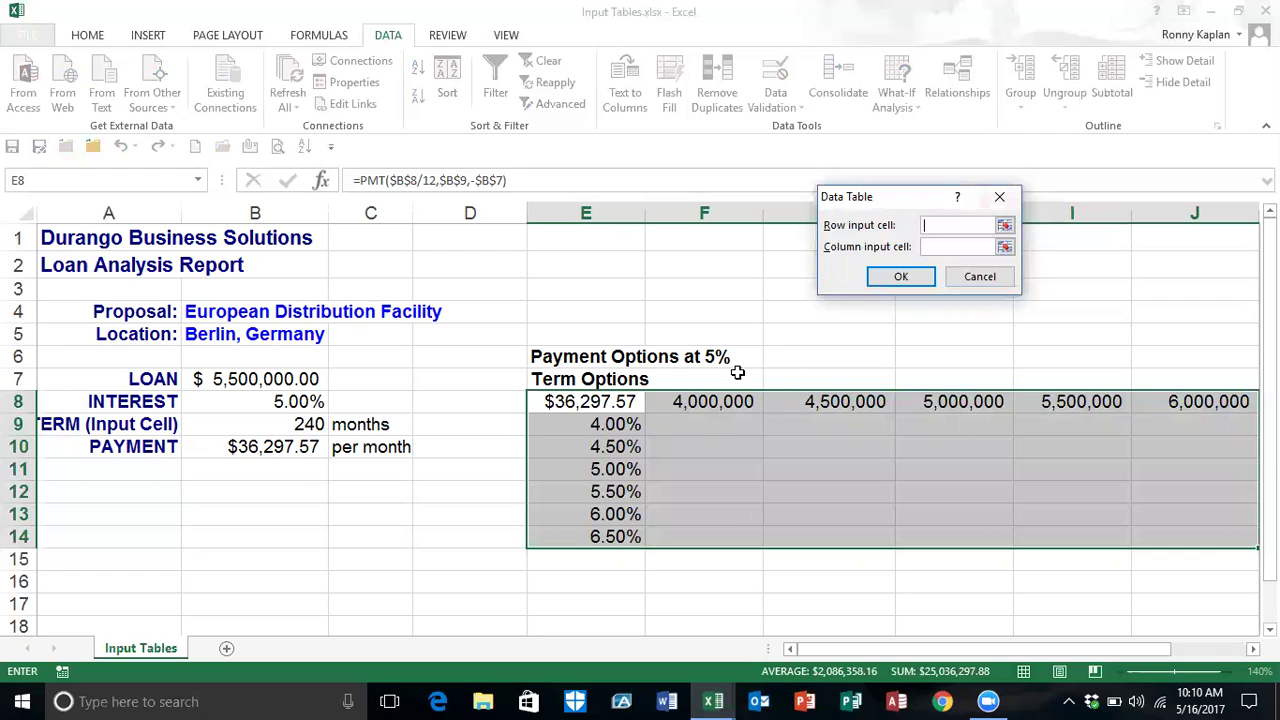
{"action": "left_click", "coordinate": [258, 379]}
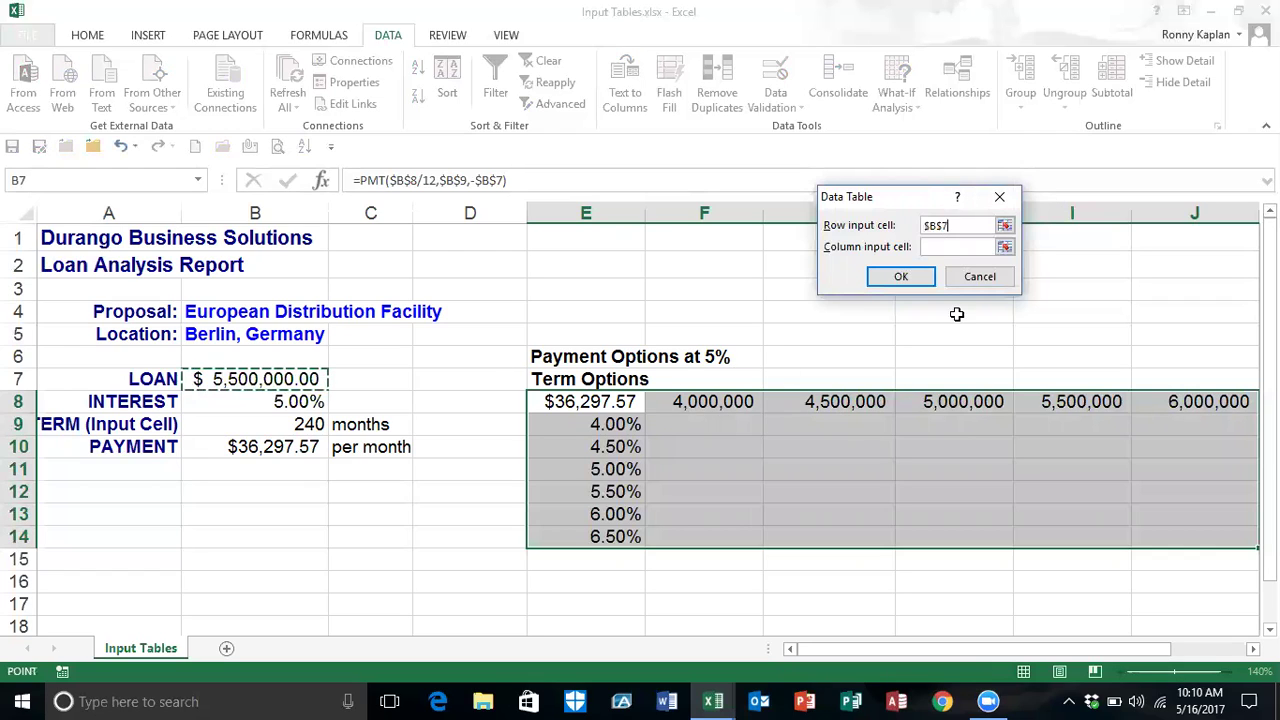
{"action": "left_click", "coordinate": [935, 245]}
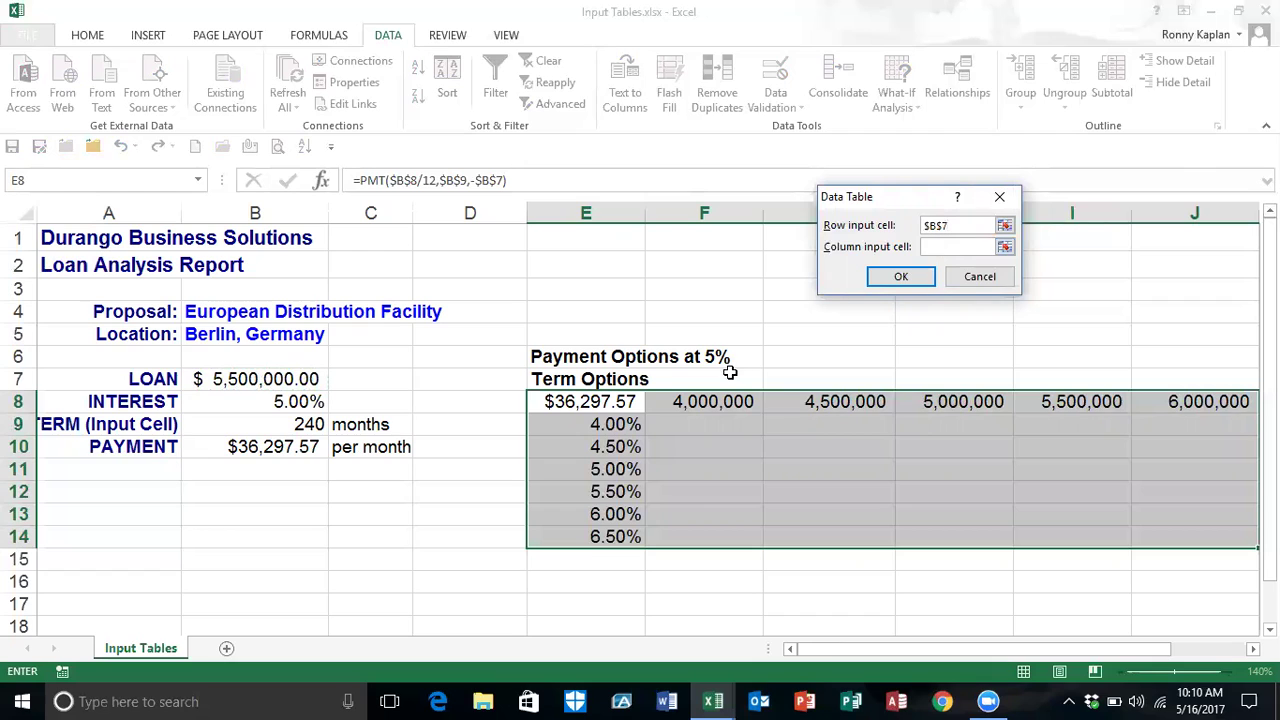
{"action": "left_click", "coordinate": [265, 403]}
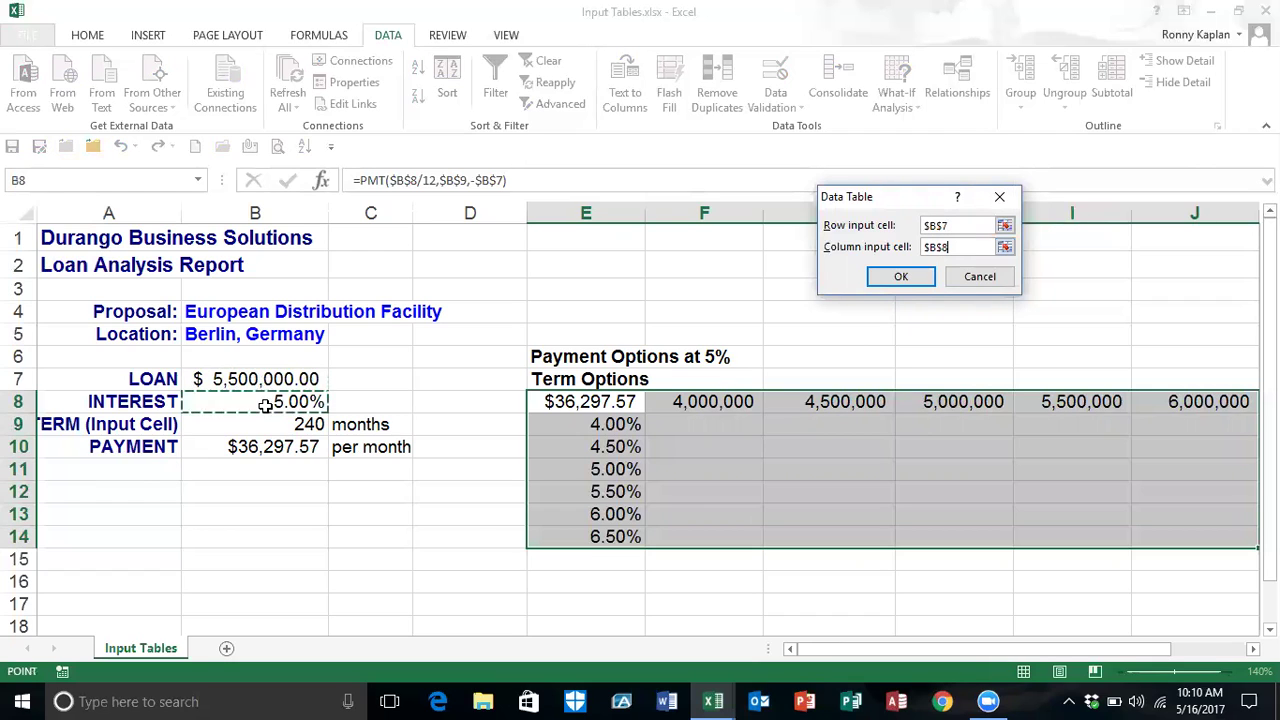
{"action": "left_click", "coordinate": [921, 276]}
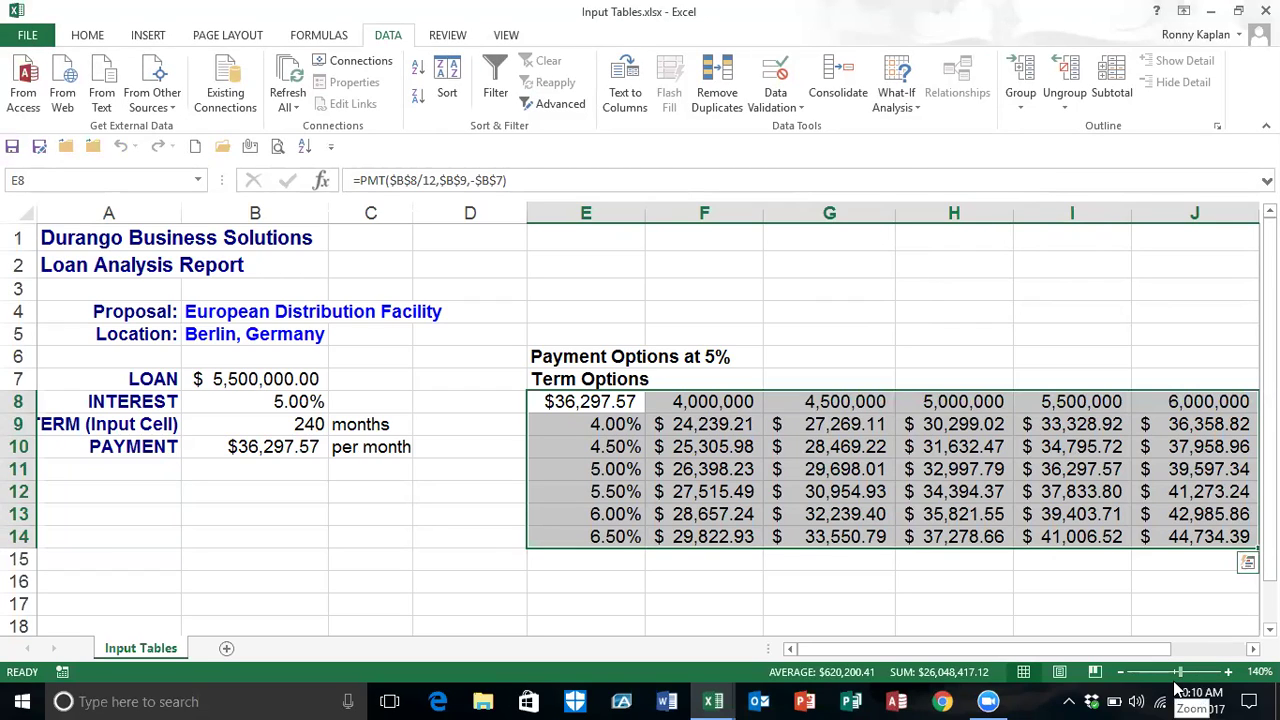
{"action": "left_click", "coordinate": [673, 424]}
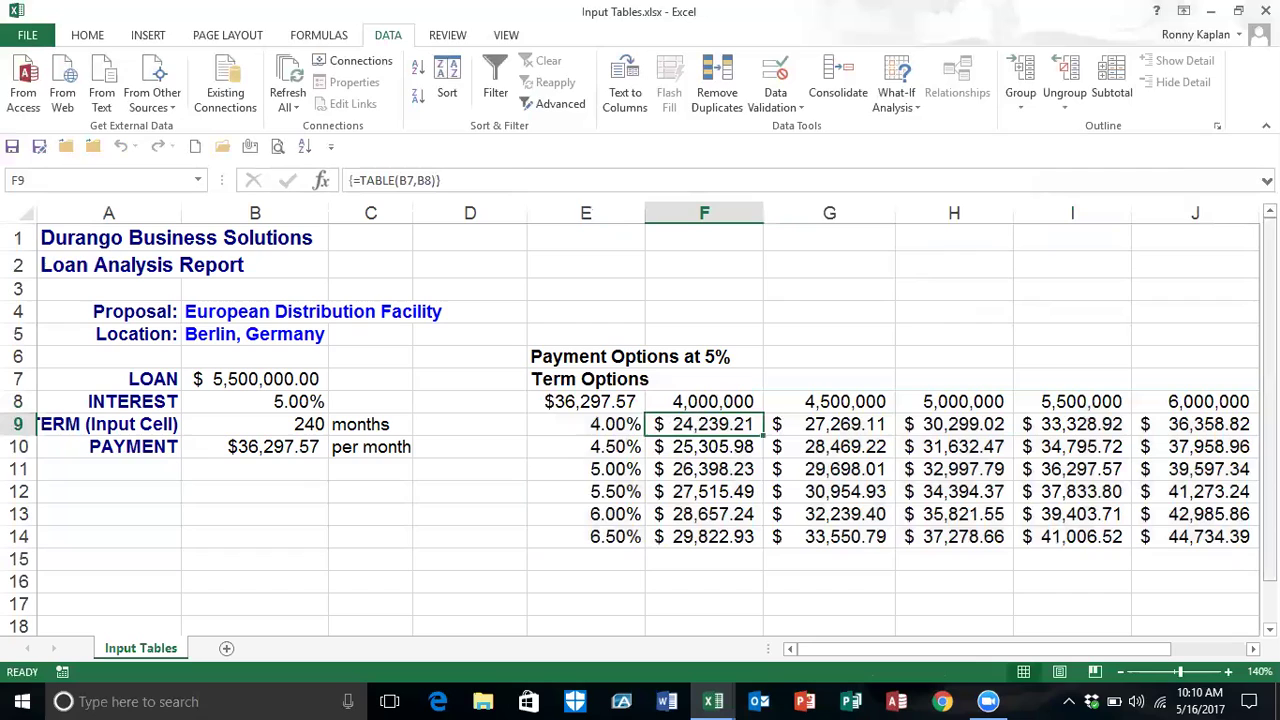
{"action": "left_click", "coordinate": [1162, 534]}
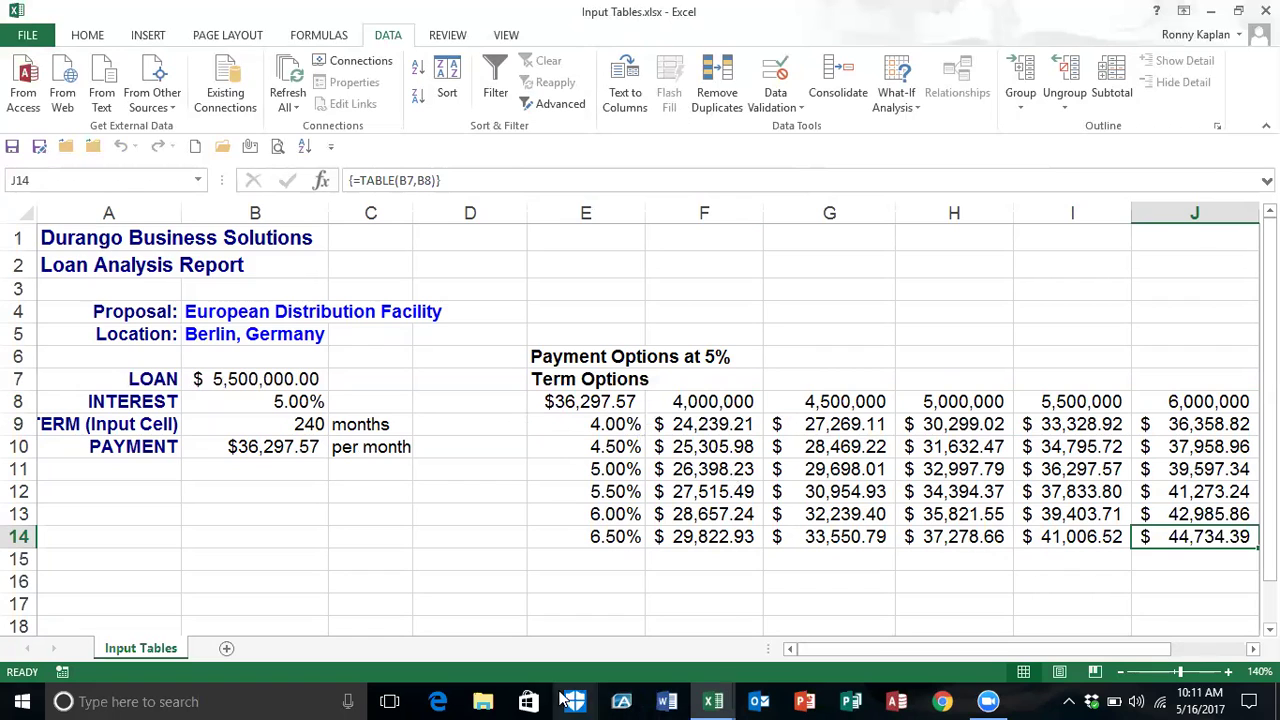
Switch to the Monthly Expenses.xlsx workbook, minimize the Input Tables.xlsx window and maximize the expense report
{"action": "mouse_move", "coordinate": [713, 701]}
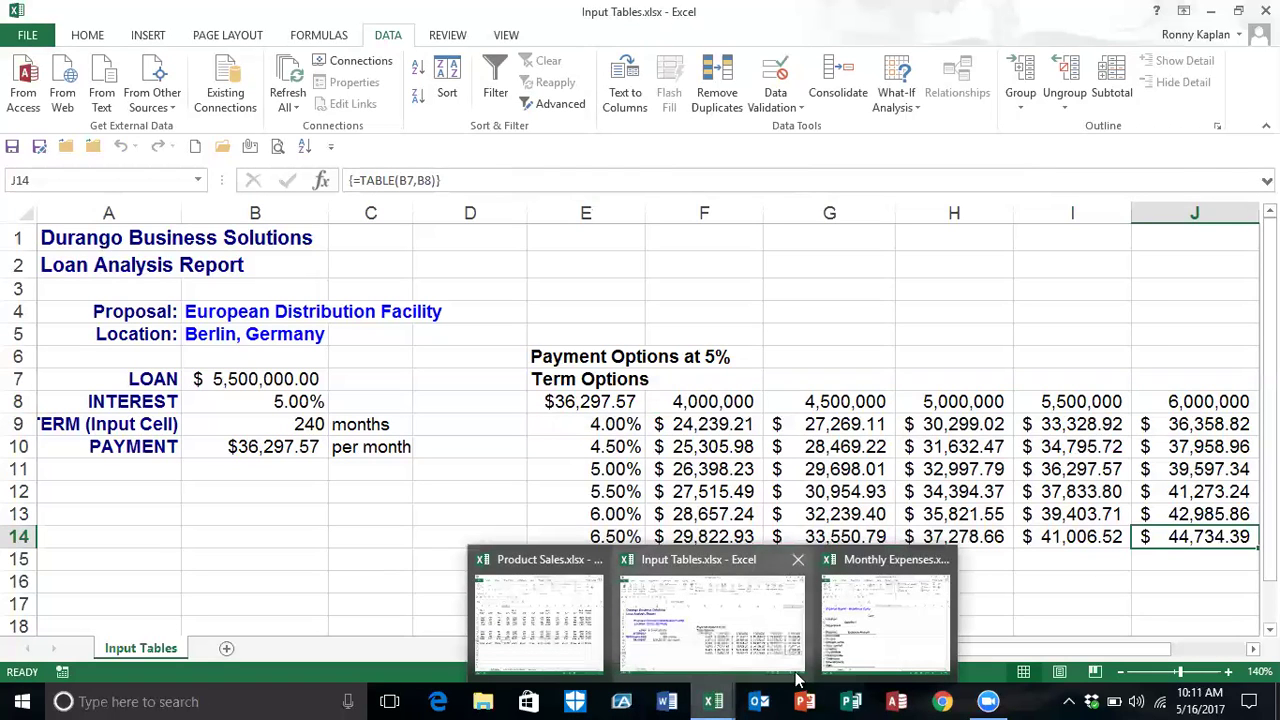
{"action": "left_click", "coordinate": [840, 650]}
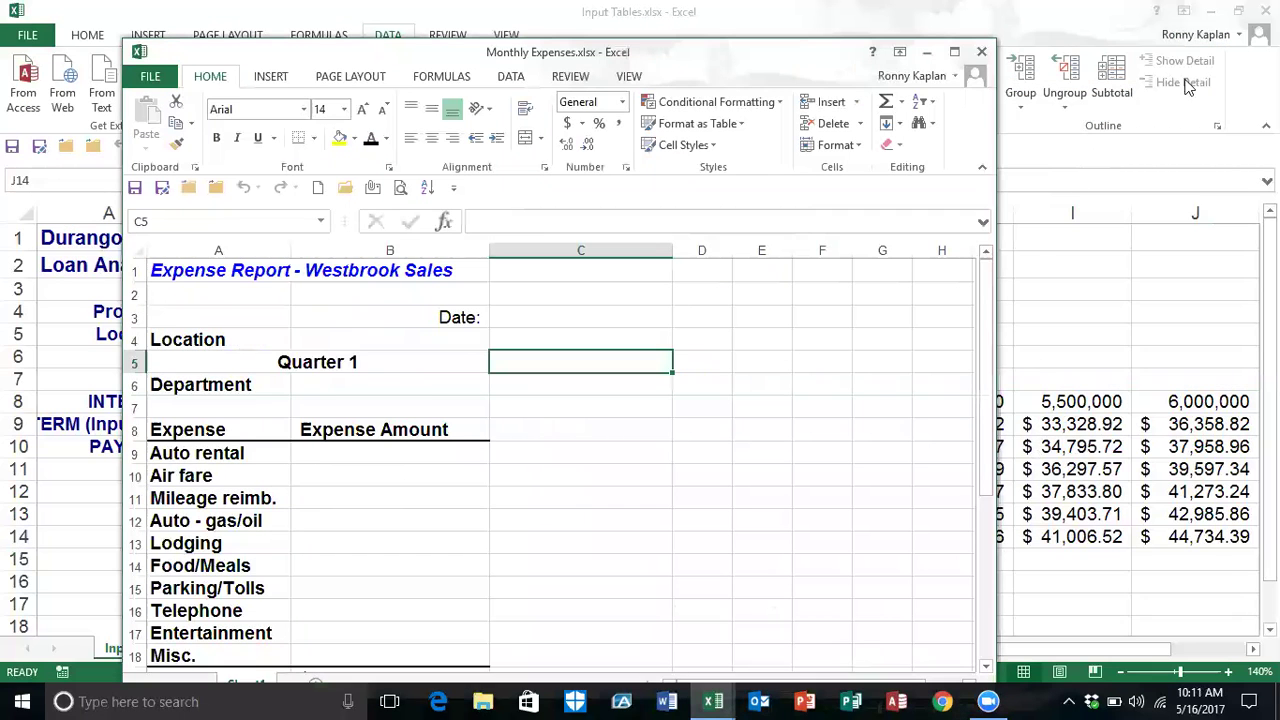
{"action": "left_click", "coordinate": [1212, 14]}
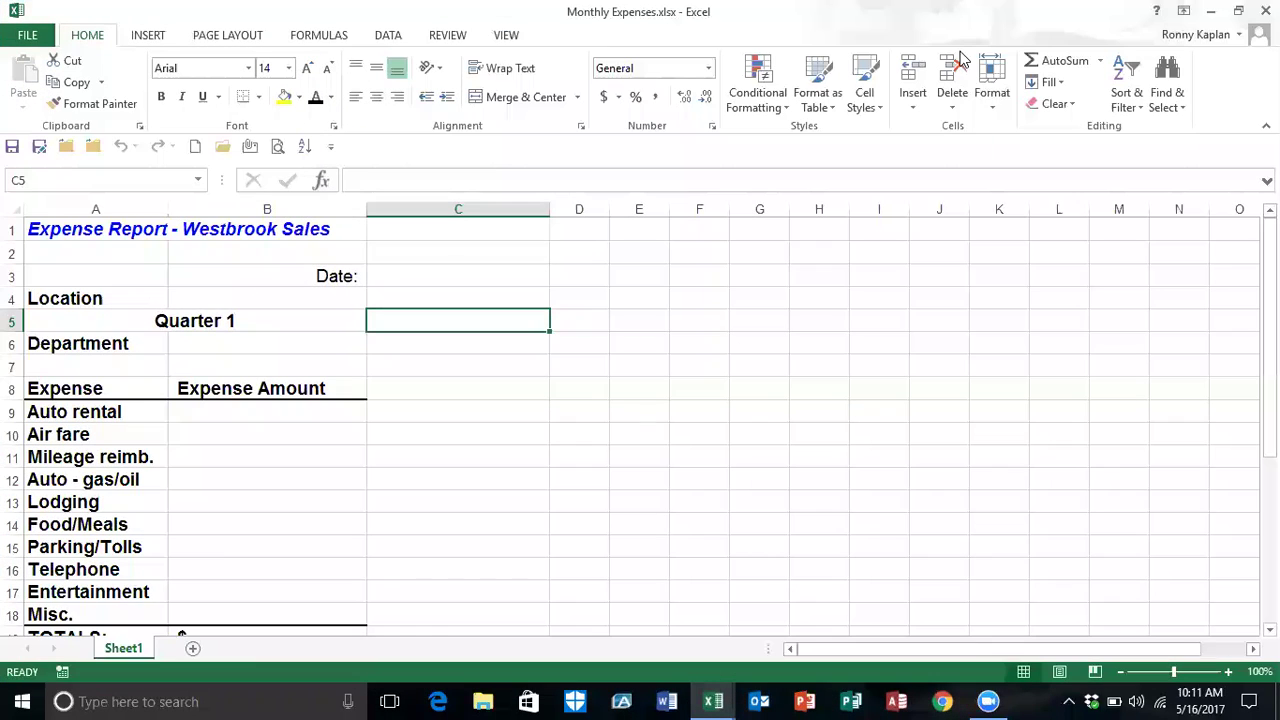
{"action": "left_click", "coordinate": [954, 51]}
{"action": "mouse_move", "coordinate": [1270, 367]}
{"action": "left_mouse_down"}
{"action": "mouse_move", "coordinate": [1270, 501]}
{"action": "mouse_move", "coordinate": [1270, 390]}
{"action": "left_mouse_up"}
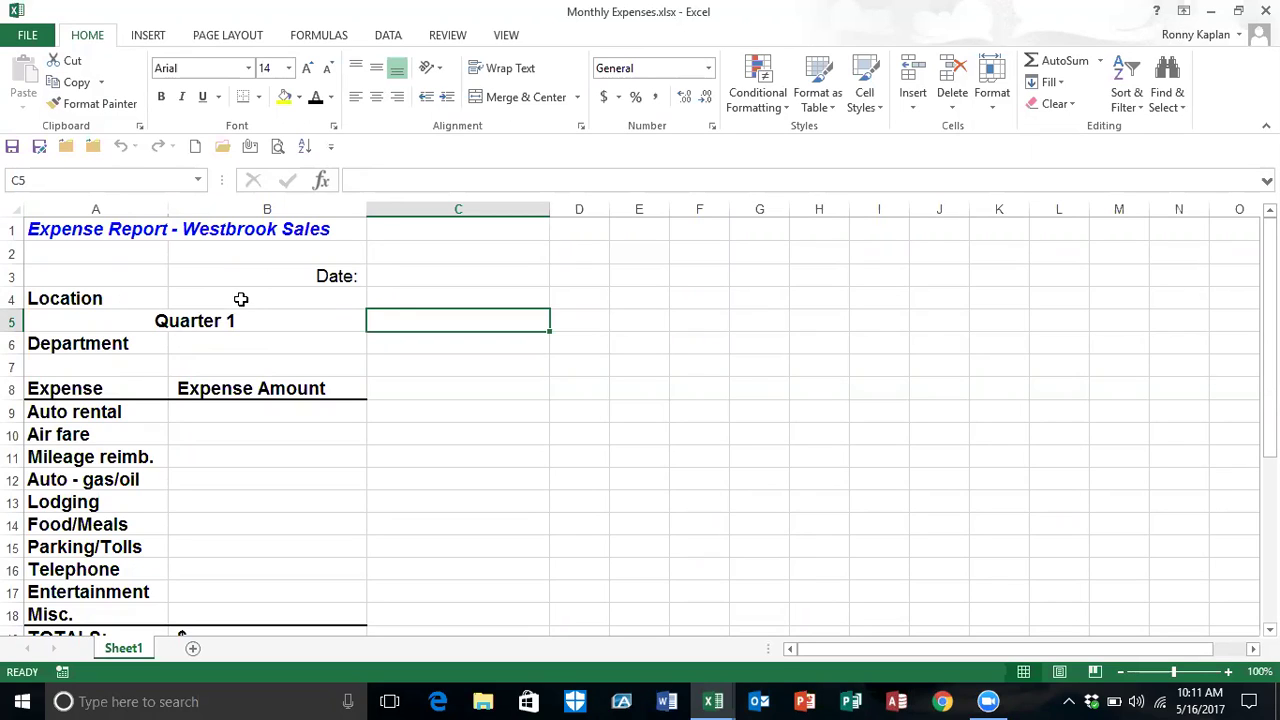
Restrict the expense amounts in B9:B18 with data validation to decimal values less than or equal to 4000
{"action": "left_click_drag", "start_coordinate": [291, 410], "coordinate": [300, 609]}
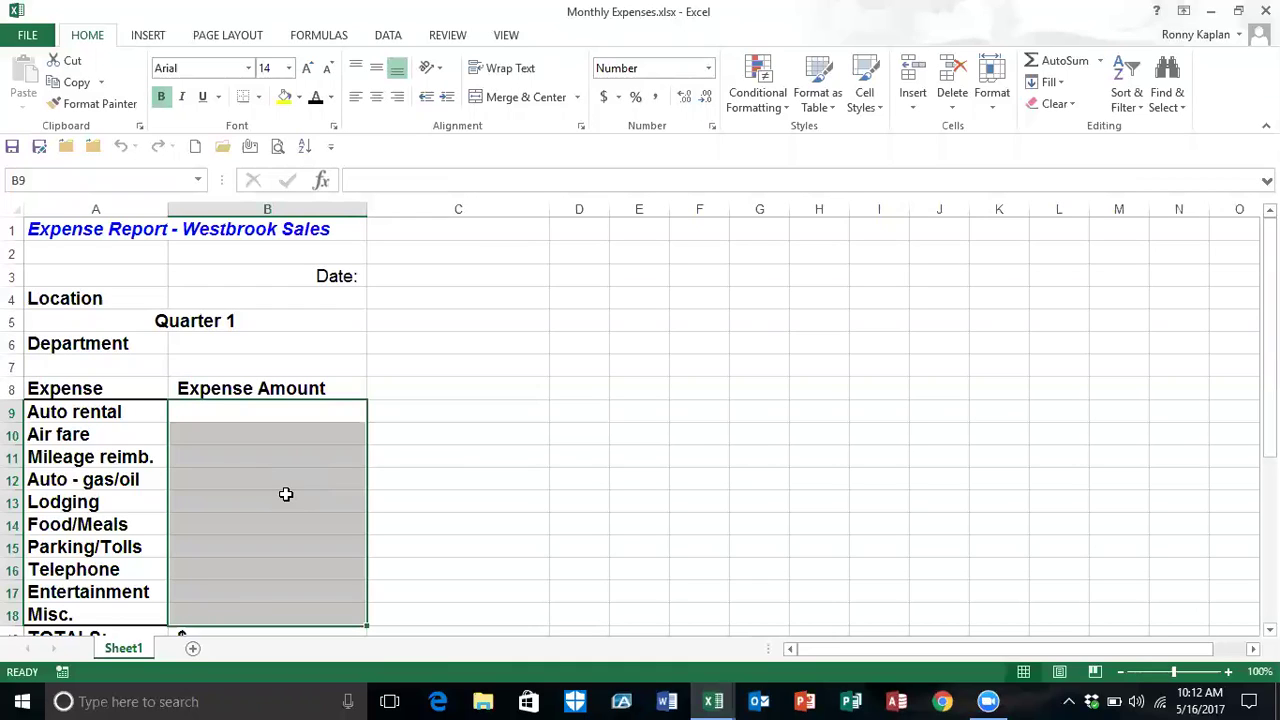
{"action": "left_click_drag", "start_coordinate": [201, 410], "coordinate": [209, 615]}
{"action": "left_click", "coordinate": [389, 42]}
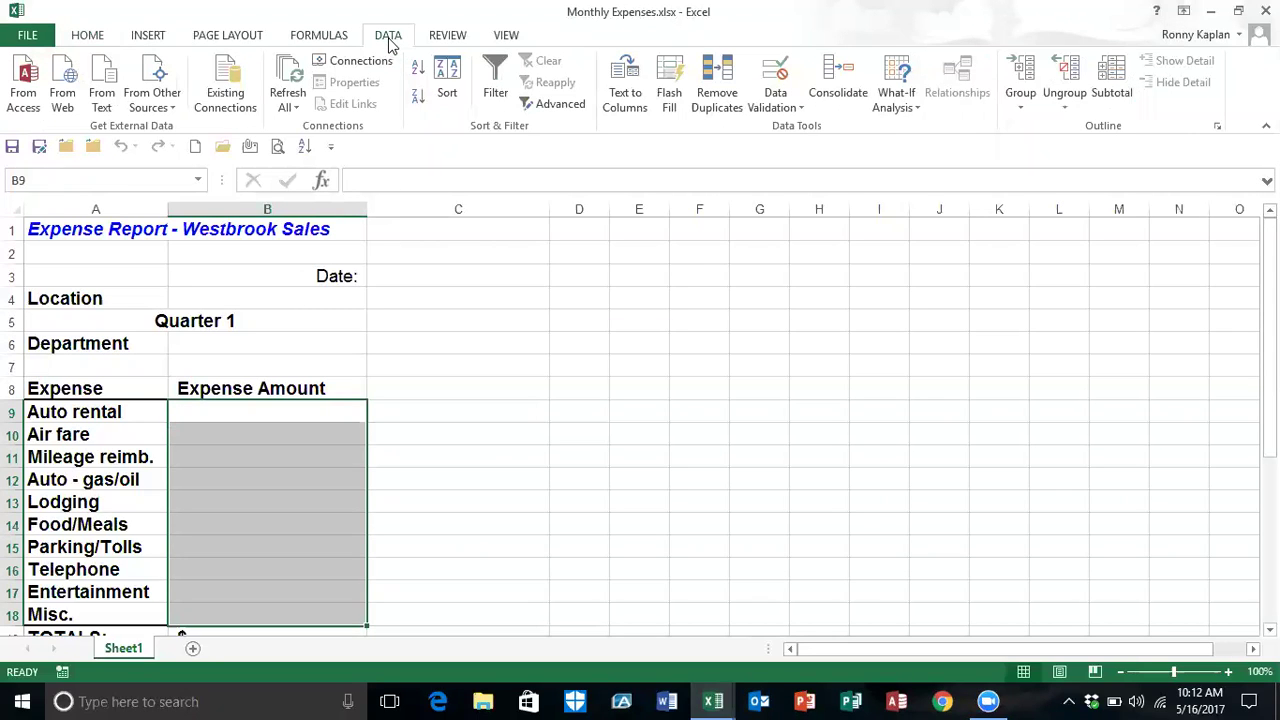
{"action": "left_click", "coordinate": [785, 110]}
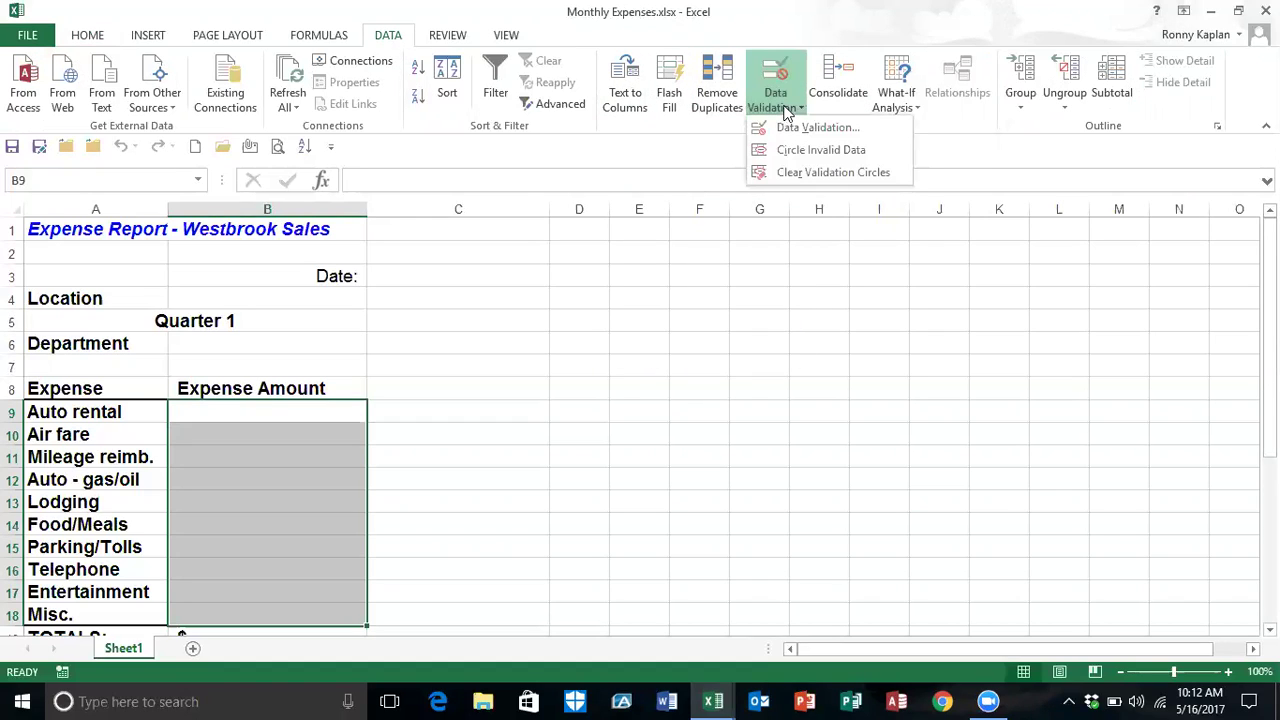
{"action": "left_click", "coordinate": [795, 128]}
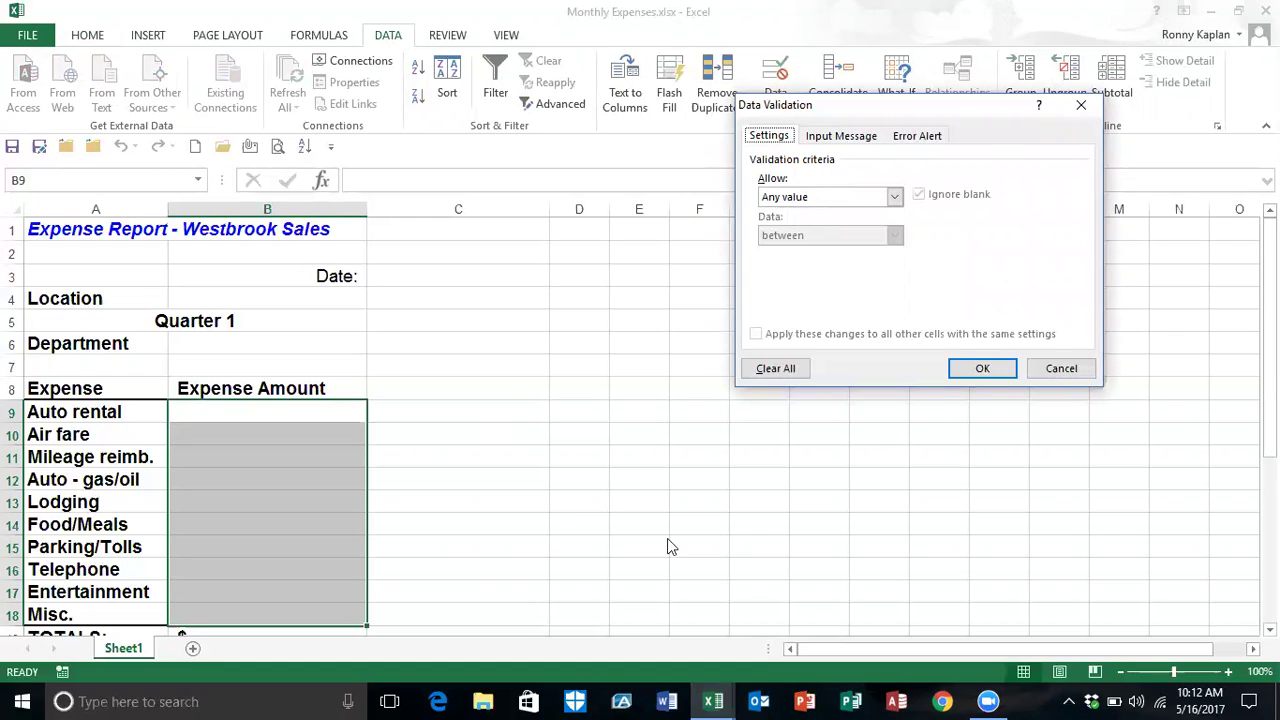
{"action": "left_click", "coordinate": [894, 198]}
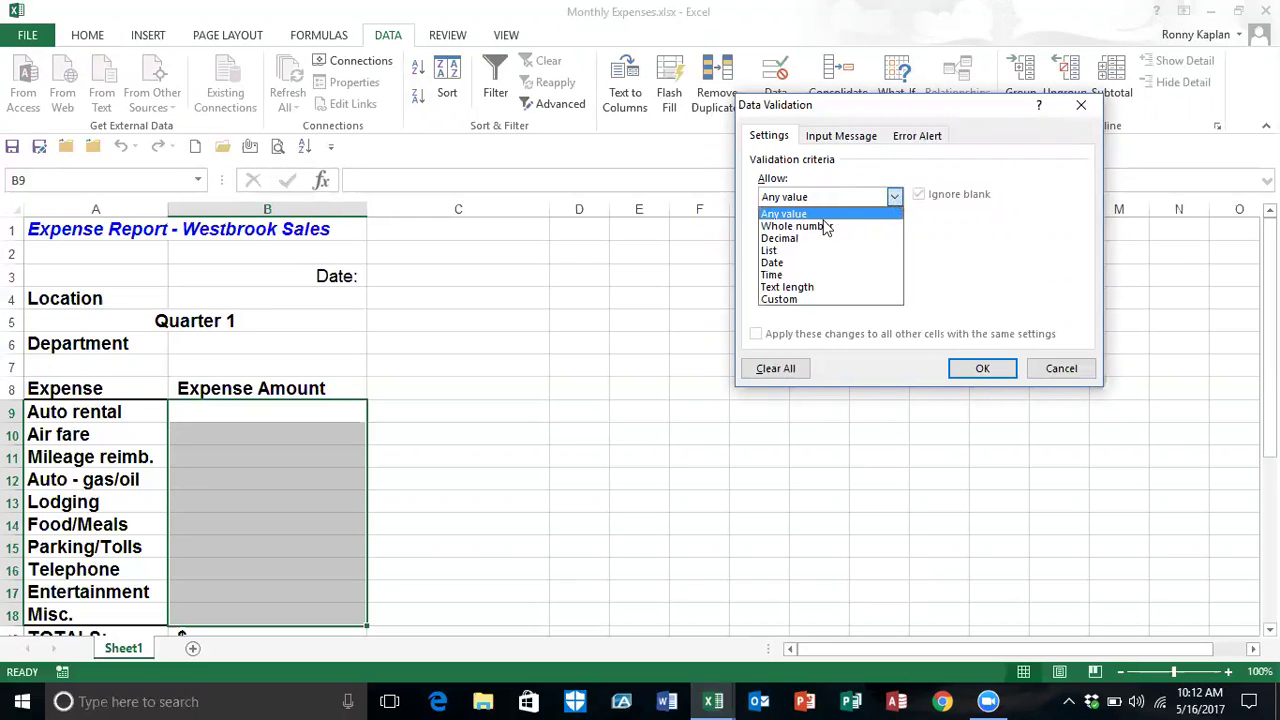
{"action": "left_click", "coordinate": [787, 241]}
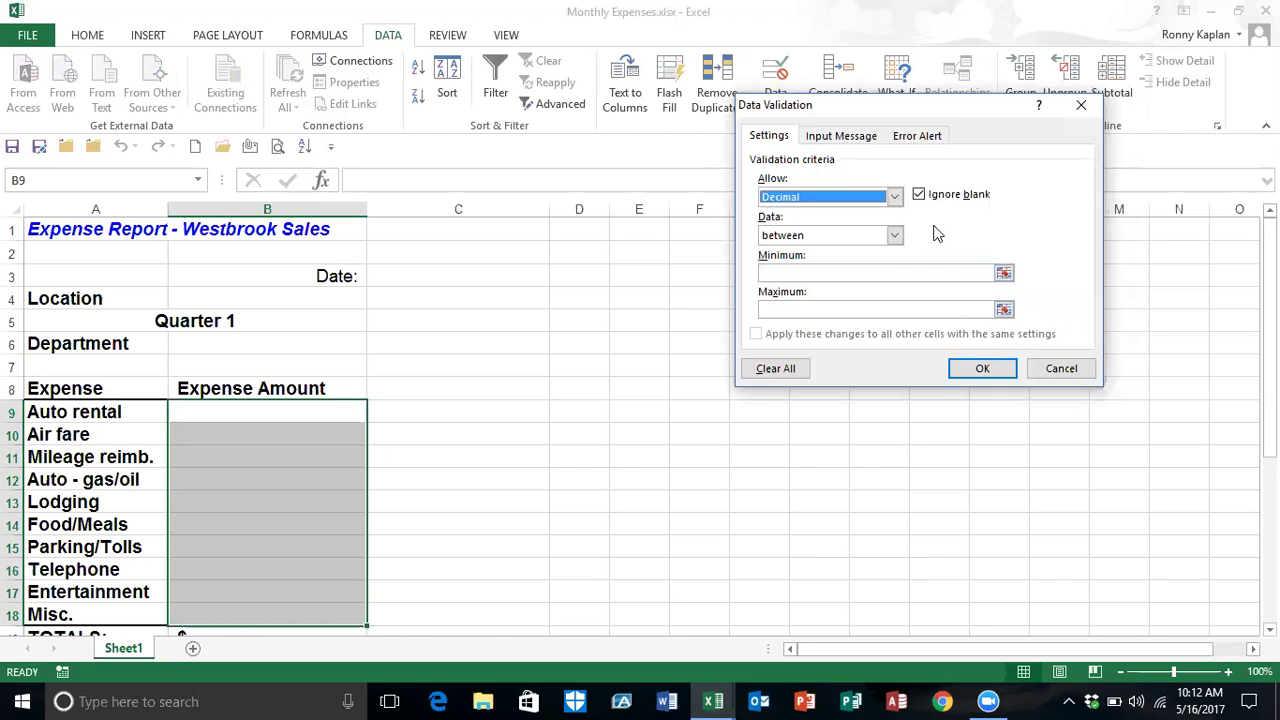
{"action": "left_click", "coordinate": [895, 236]}
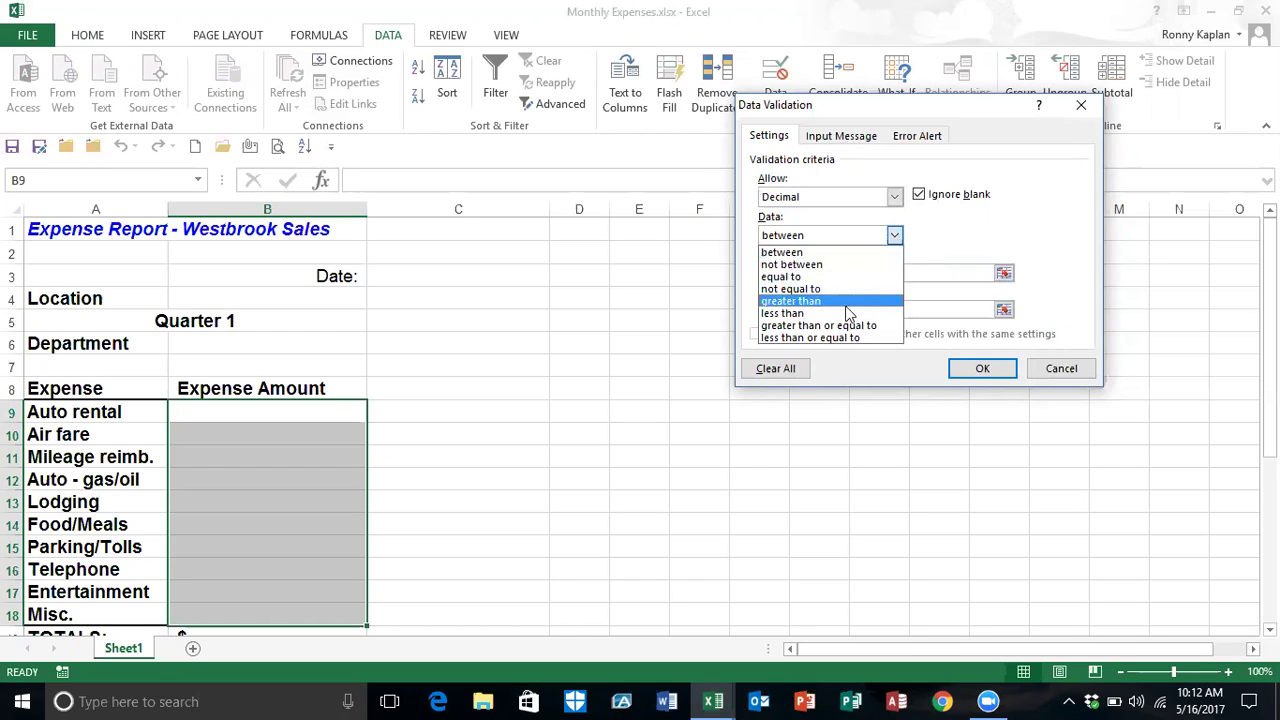
{"action": "left_click", "coordinate": [834, 338]}
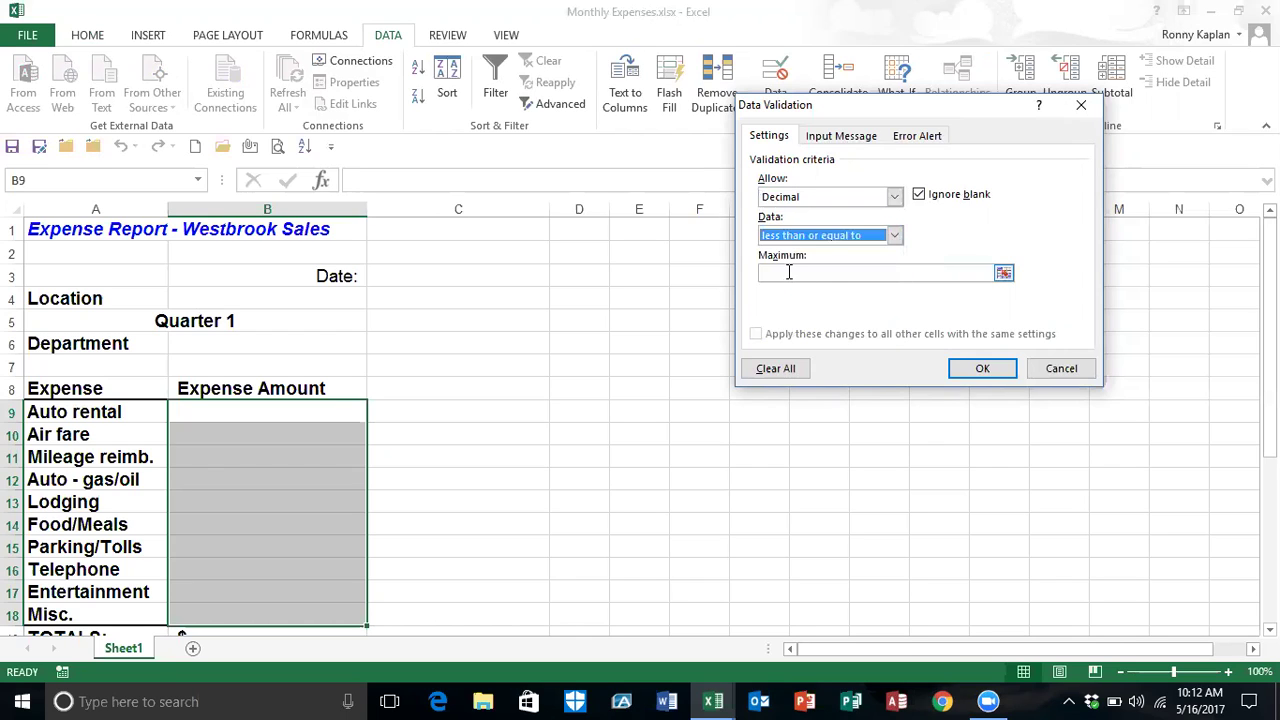
{"action": "left_click", "coordinate": [798, 275]}
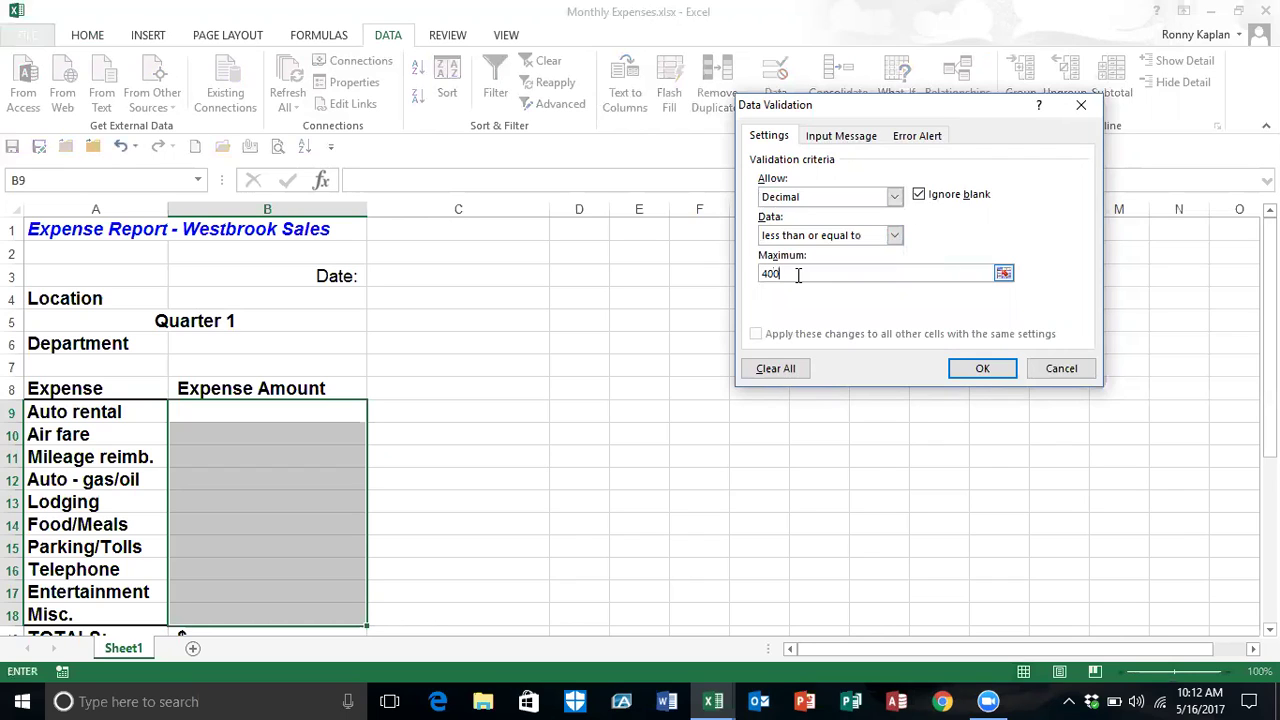
{"action": "key", "text": "Return"}
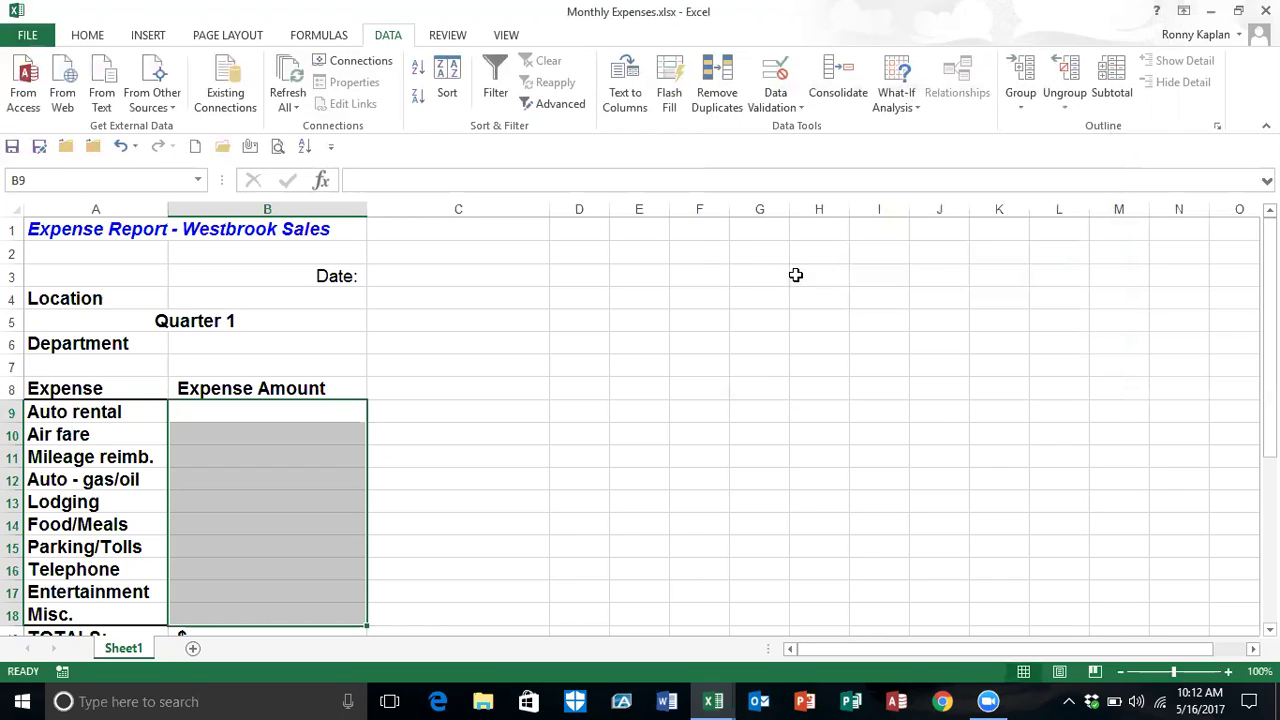
Test the validation rule by trying to enter 4500 as the Air fare amount in B10
{"action": "left_click", "coordinate": [491, 497]}
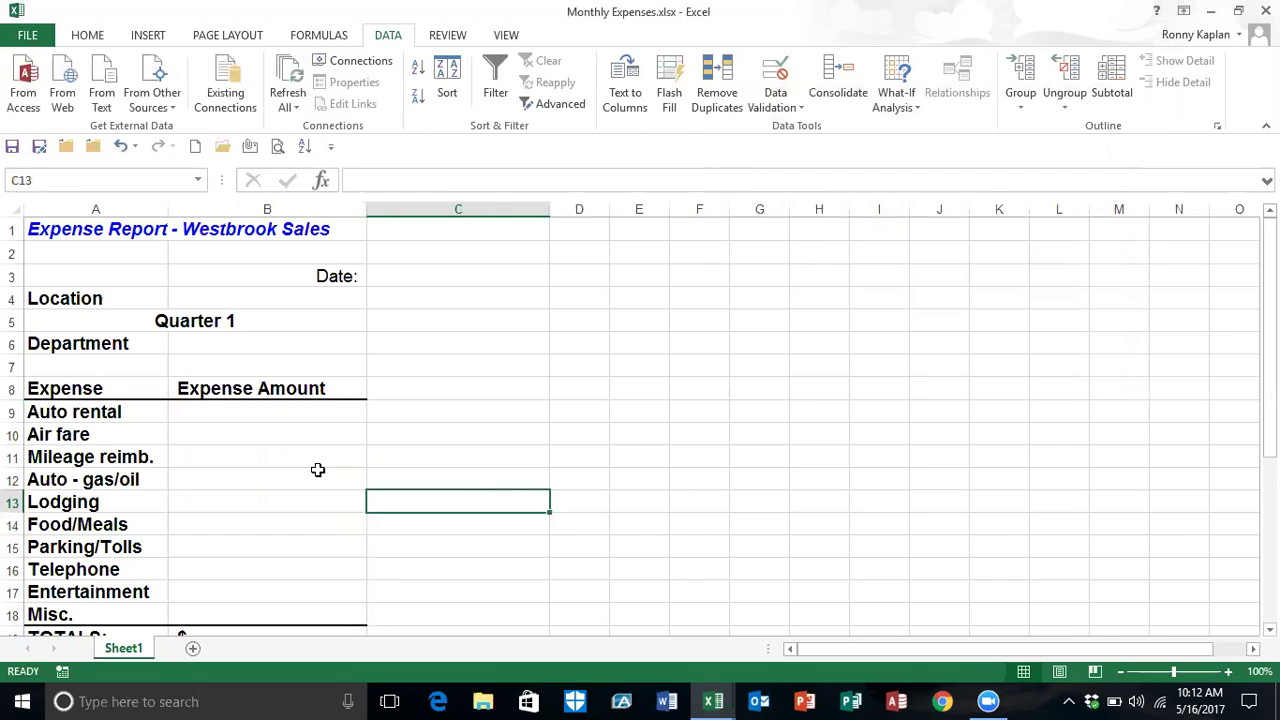
{"action": "left_click", "coordinate": [220, 427]}
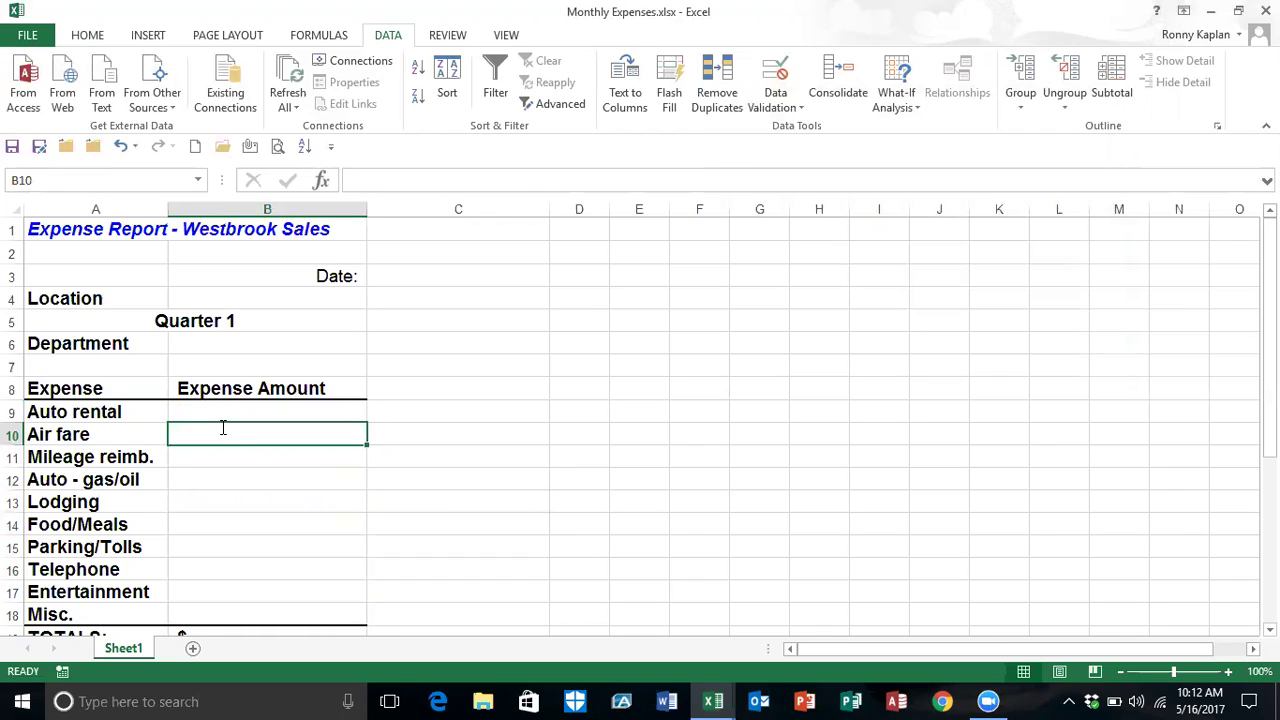
{"action": "type", "text": "4500"}
{"action": "key", "text": "Return"}
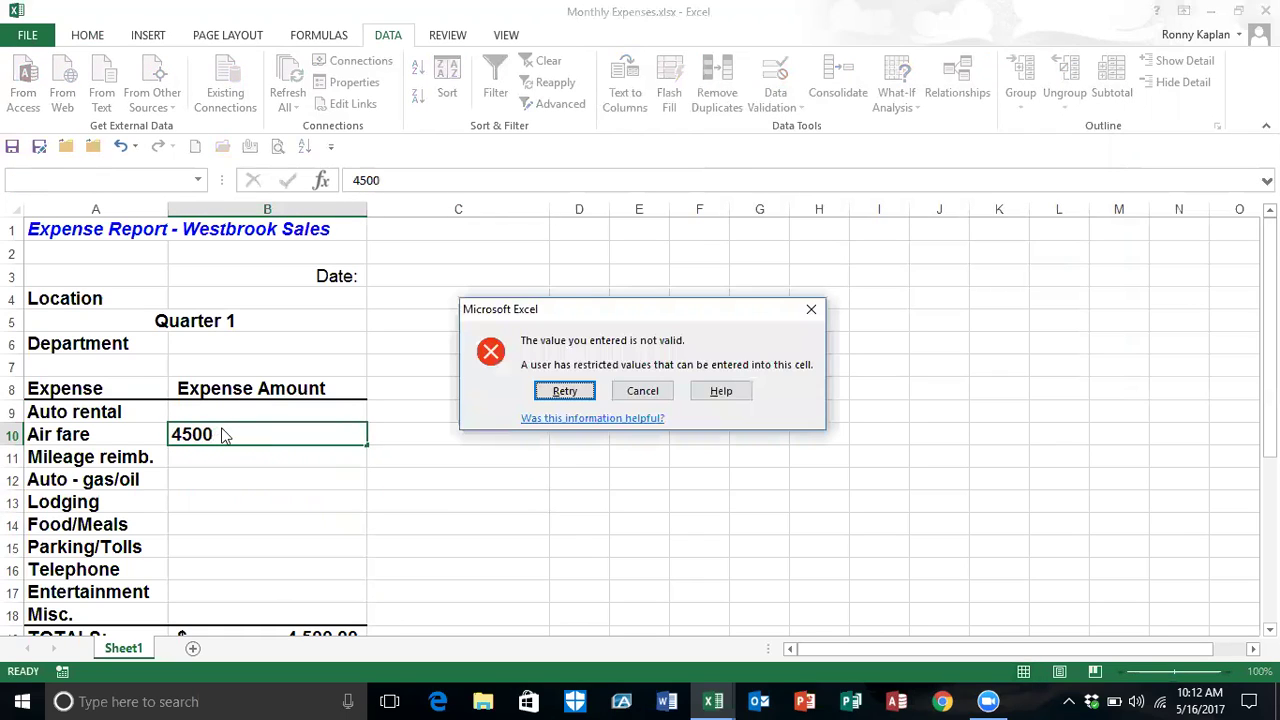
Retry the Air fare entry in B10 and enter 3500 as the amount
{"action": "left_click", "coordinate": [561, 392]}
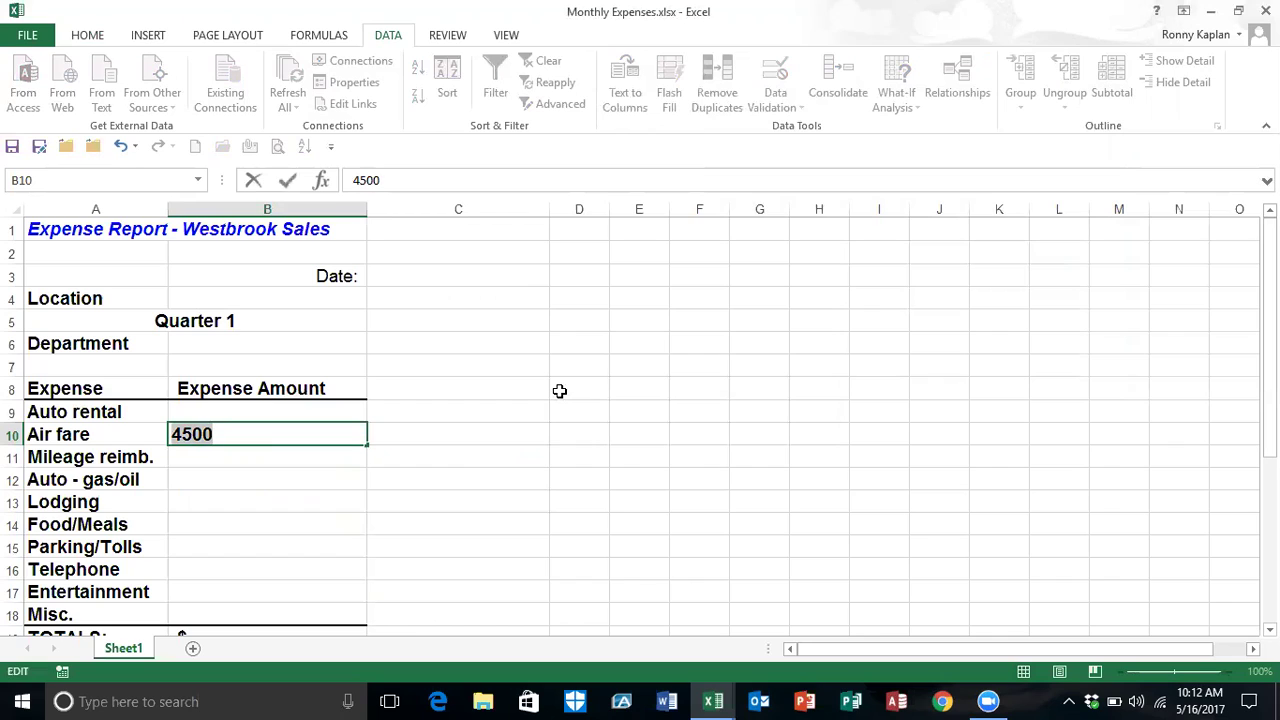
{"action": "type", "text": "4"}
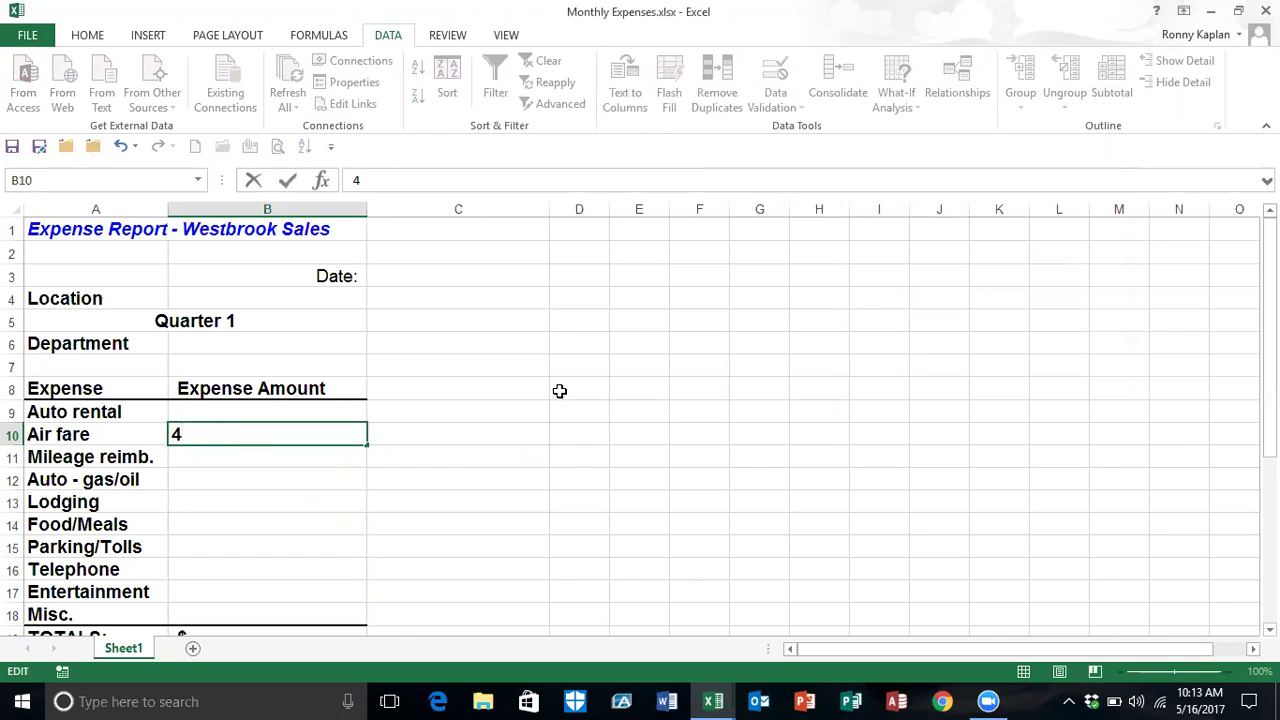
{"action": "key", "text": "BackSpace"}
{"action": "type", "text": "3500"}
{"action": "key", "text": "Return"}
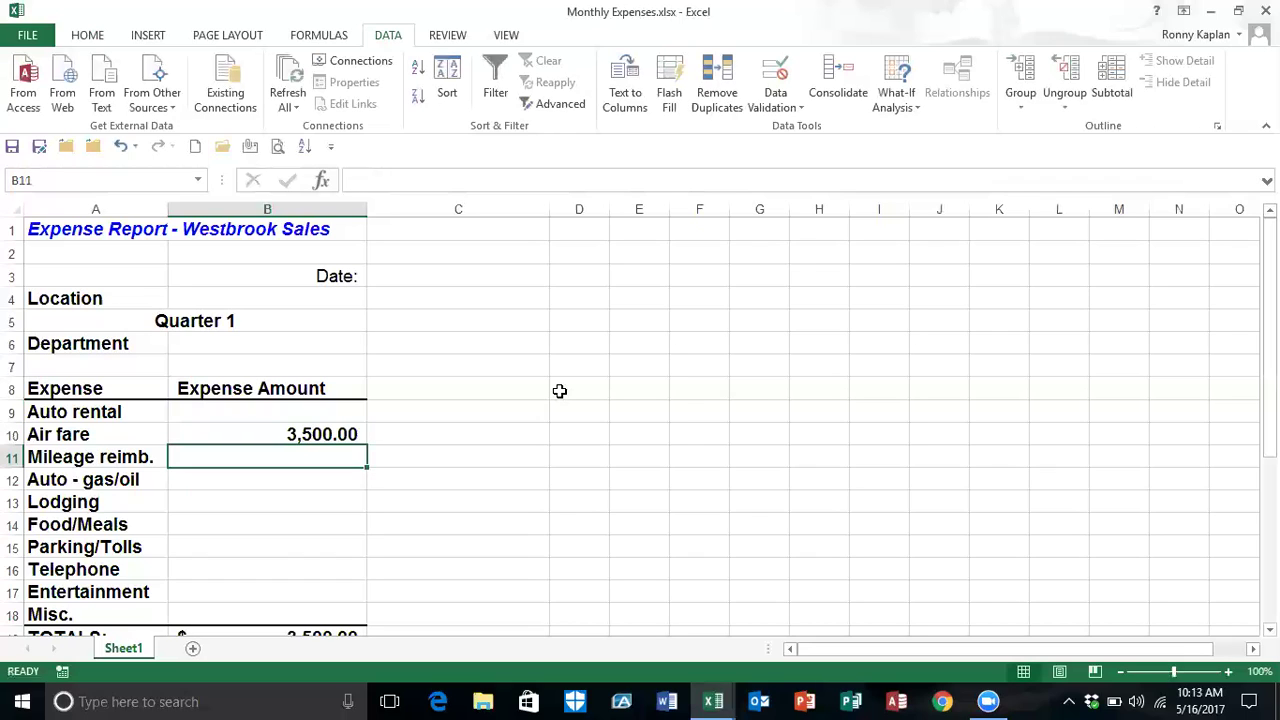
Add the input message "Must enter Amt less than 4K" to the data validation of B9:B18
{"action": "left_click_drag", "start_coordinate": [269, 407], "coordinate": [321, 610]}
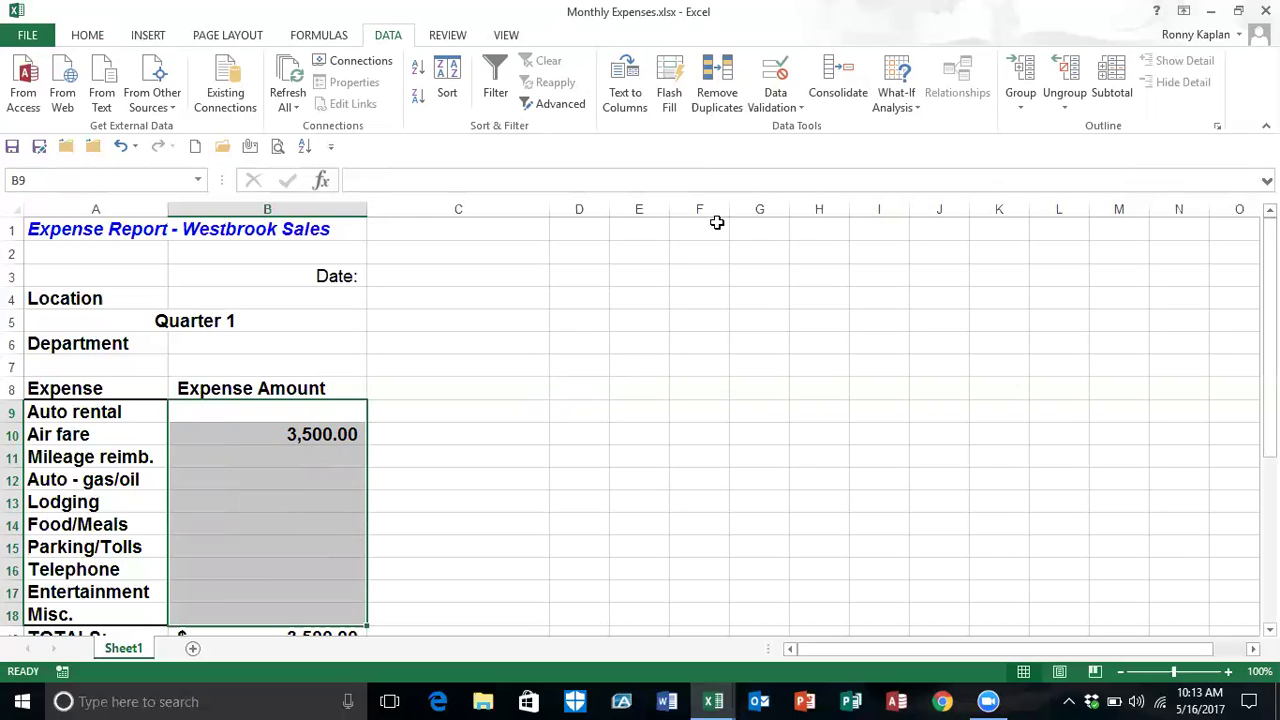
{"action": "left_click", "coordinate": [799, 110]}
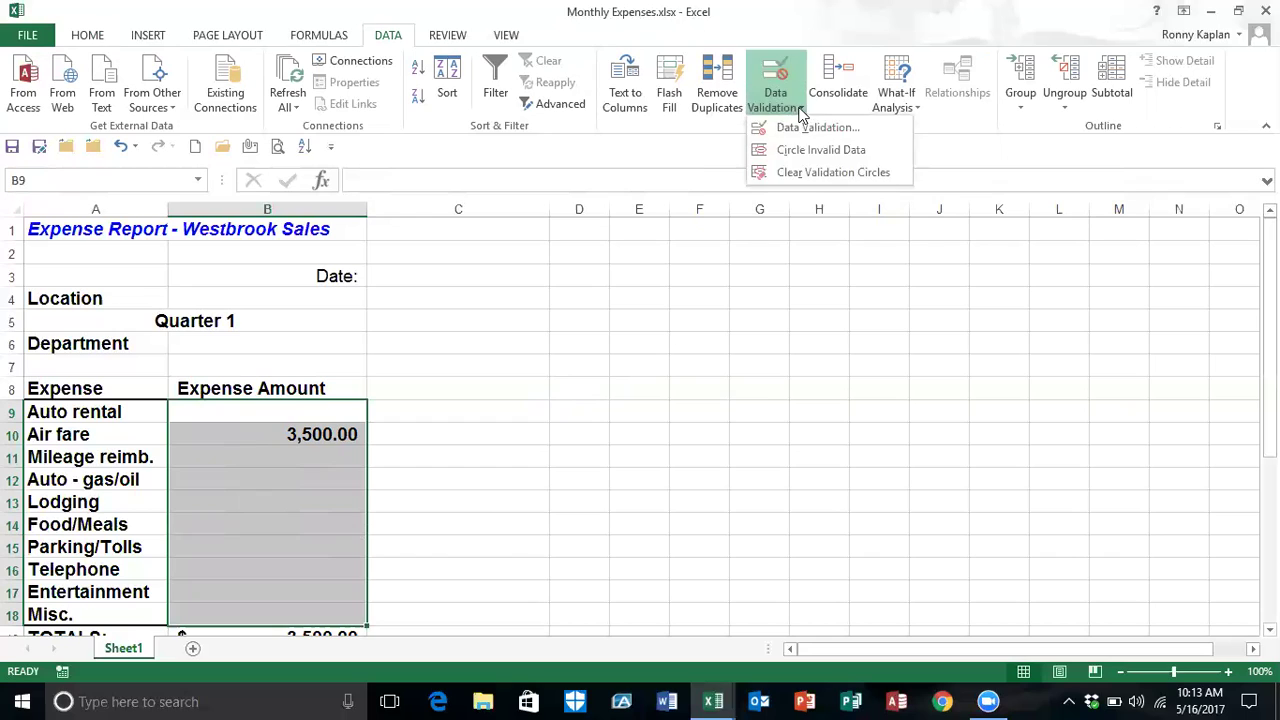
{"action": "left_click", "coordinate": [812, 128]}
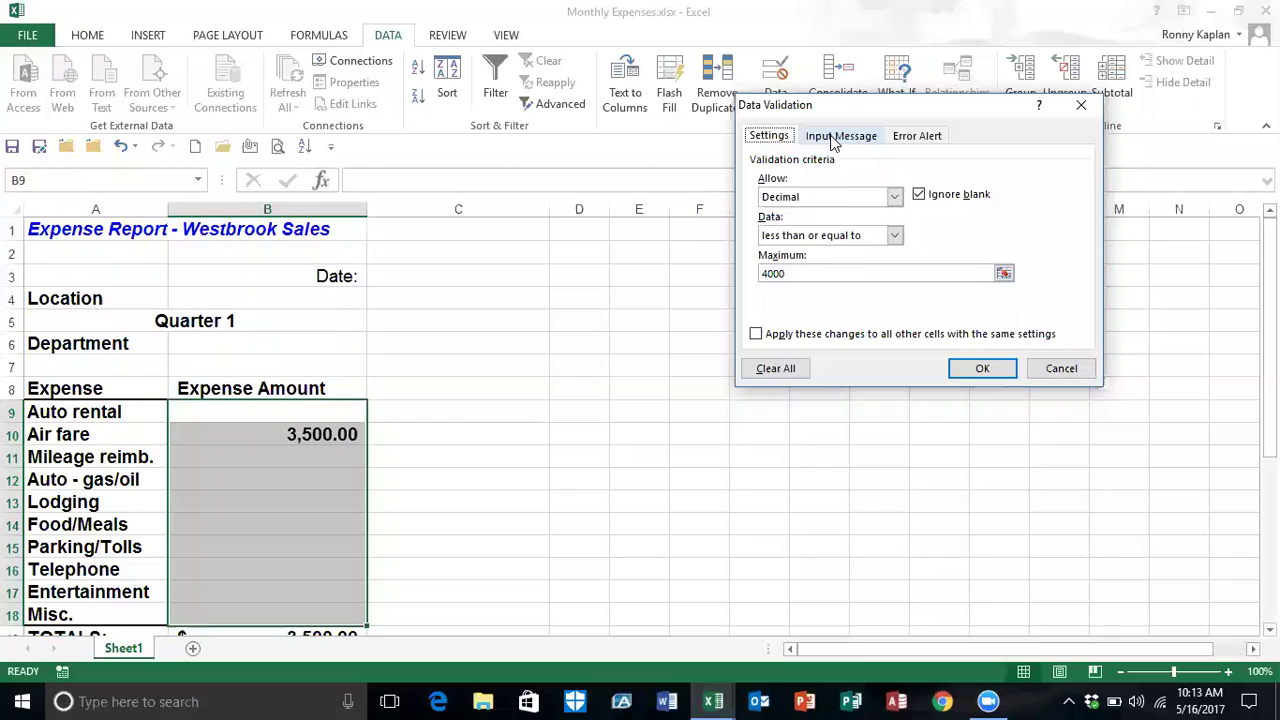
{"action": "left_click", "coordinate": [831, 140]}
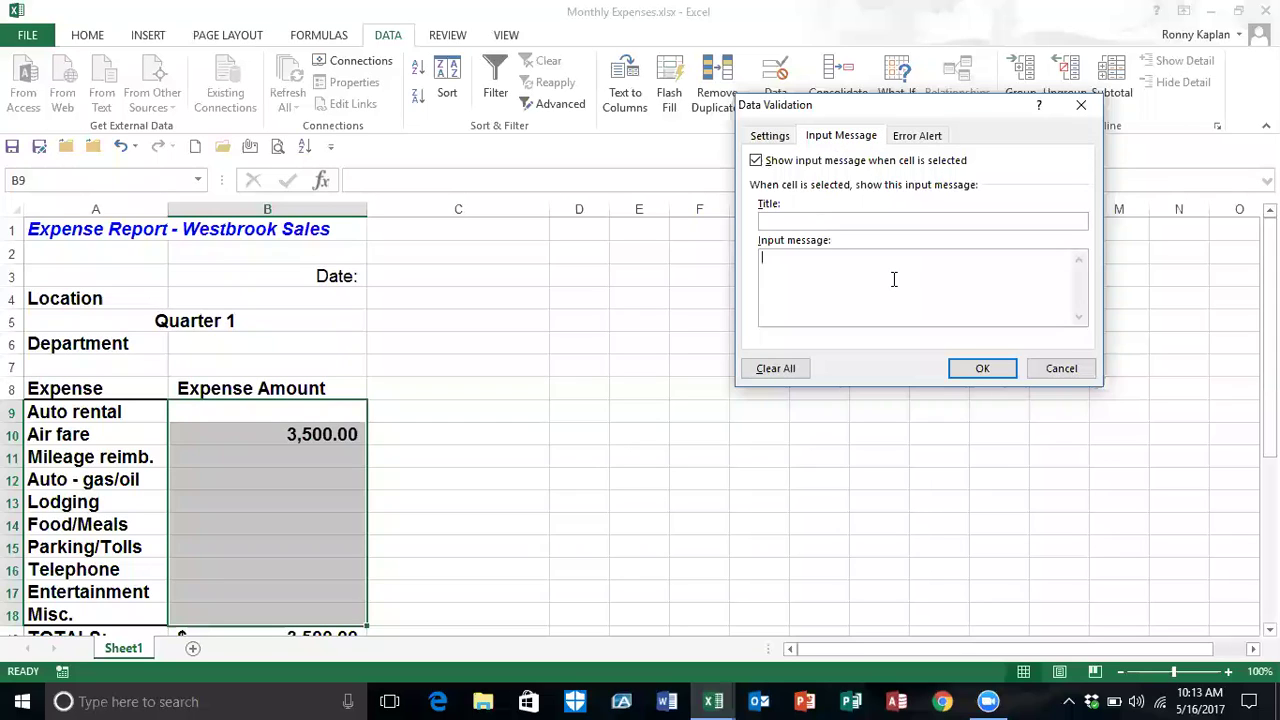
{"action": "type", "text": "st enter Amt less than 4K"}
{"action": "left_click", "coordinate": [950, 368]}
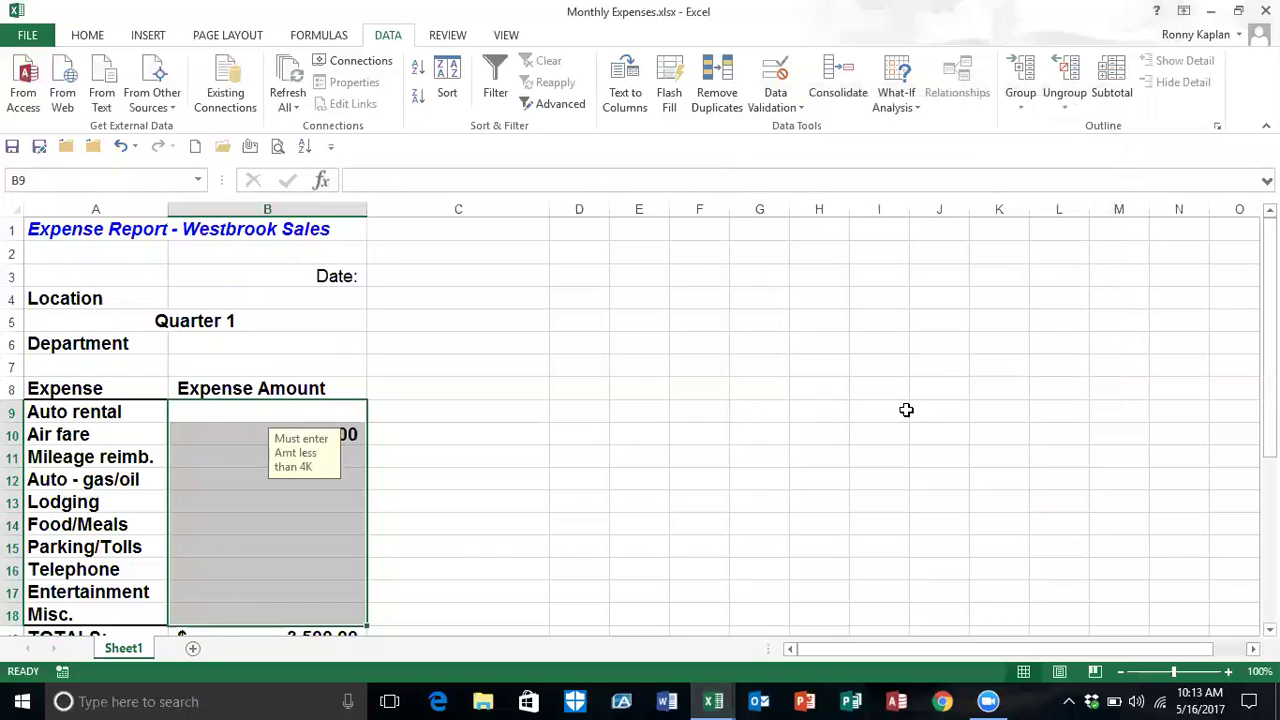
Check the input message on the Telephone, Auto - gas/oil, Air fare and Auto rental amount cells
{"action": "left_click", "coordinate": [457, 532]}
{"action": "left_click", "coordinate": [282, 578]}
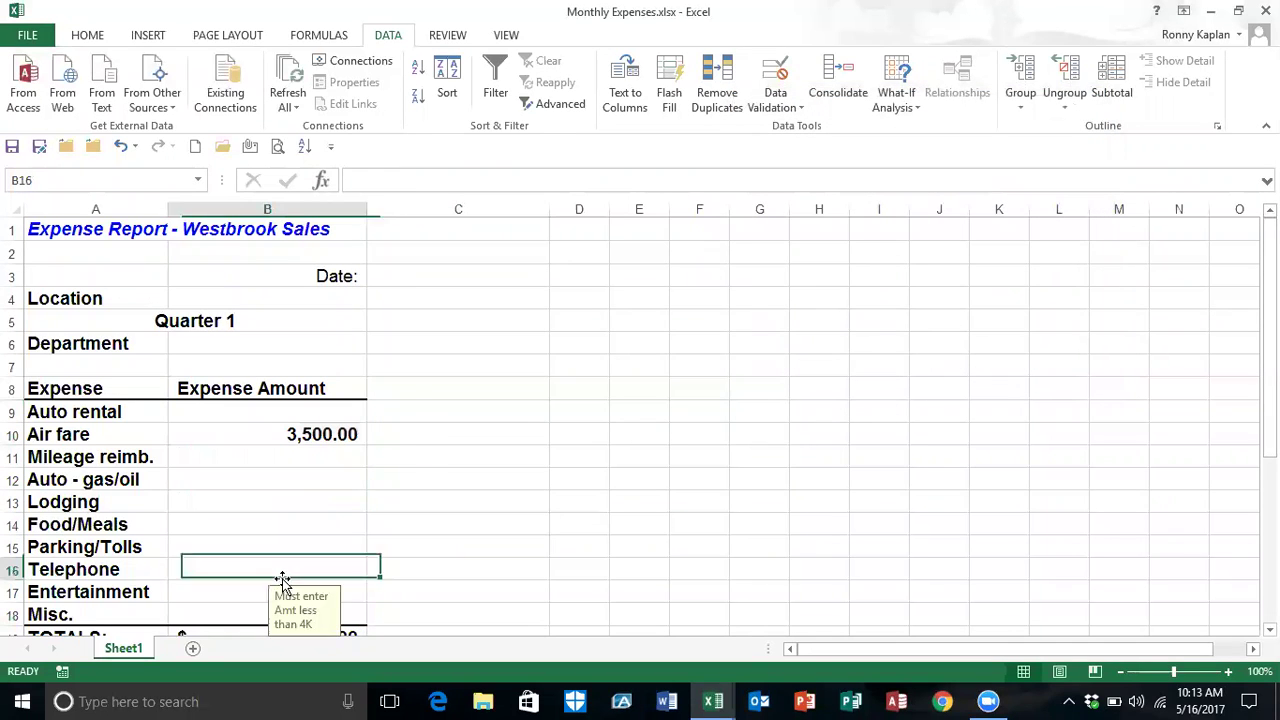
{"action": "left_click", "coordinate": [250, 478]}
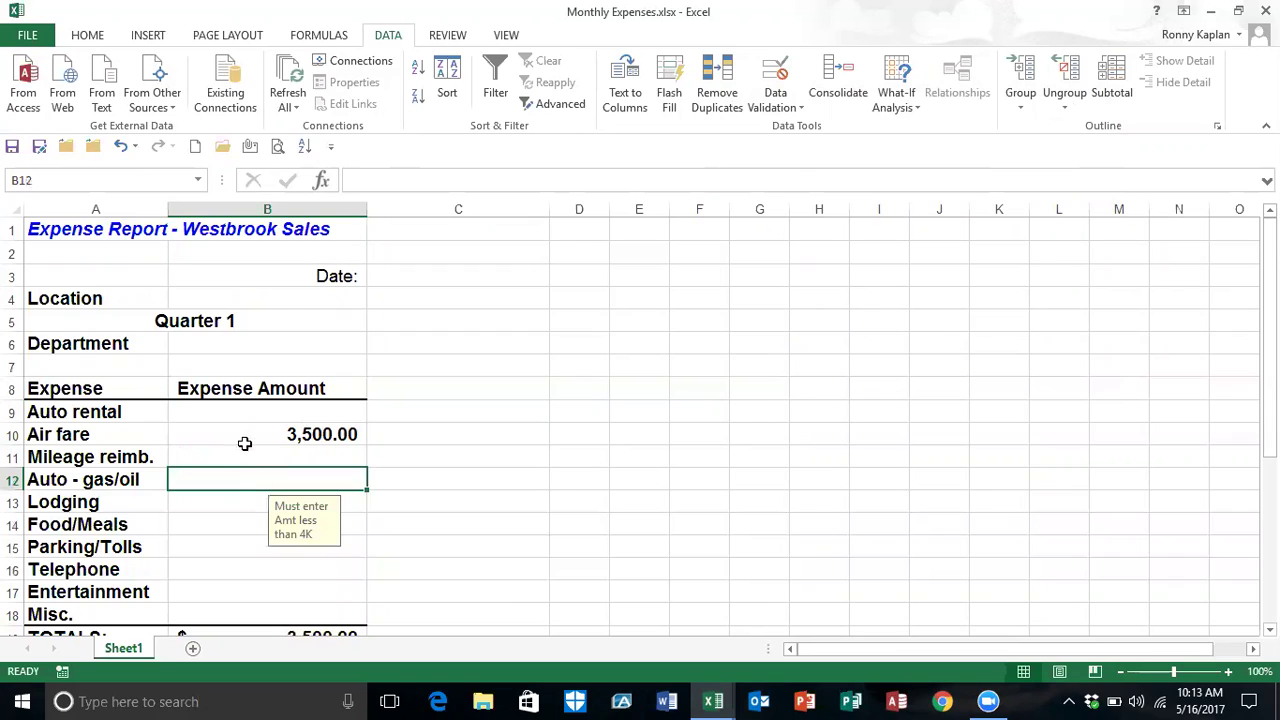
{"action": "left_click", "coordinate": [243, 434]}
{"action": "left_click", "coordinate": [243, 414]}
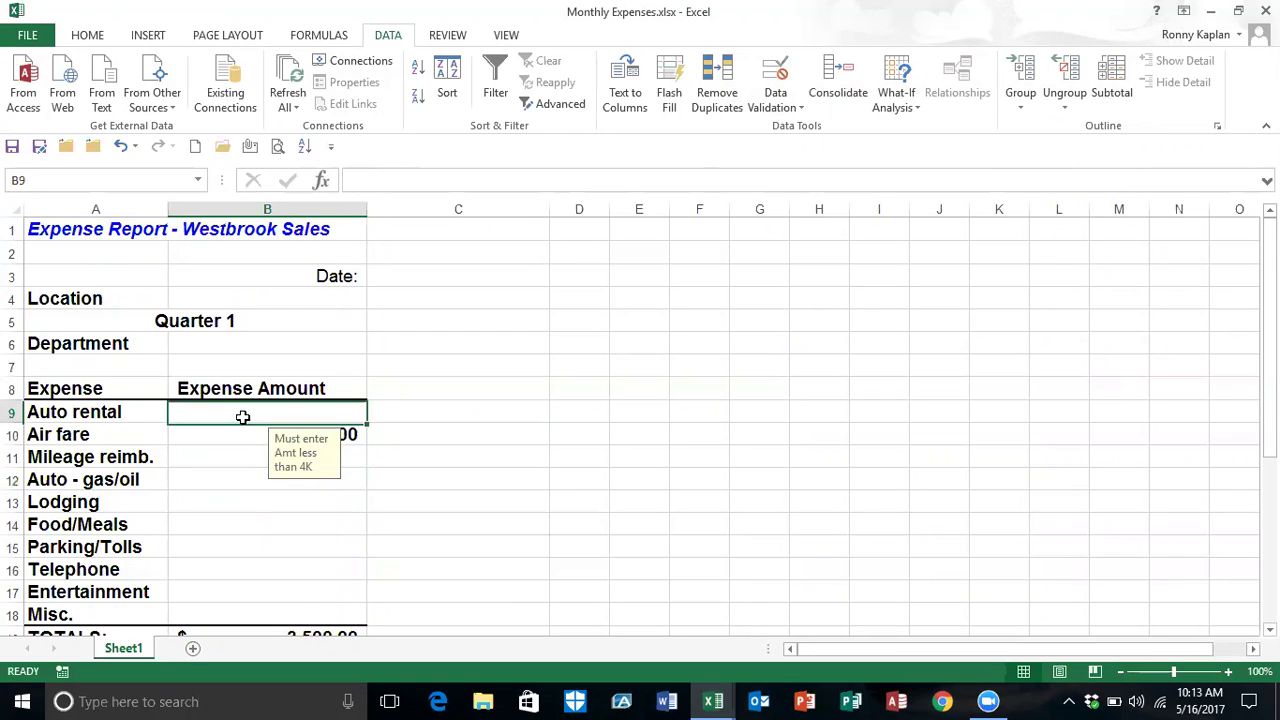
Try to enter 5000 as the Parking/Tolls amount in B15, and cancel the entry
{"action": "left_click", "coordinate": [308, 540]}
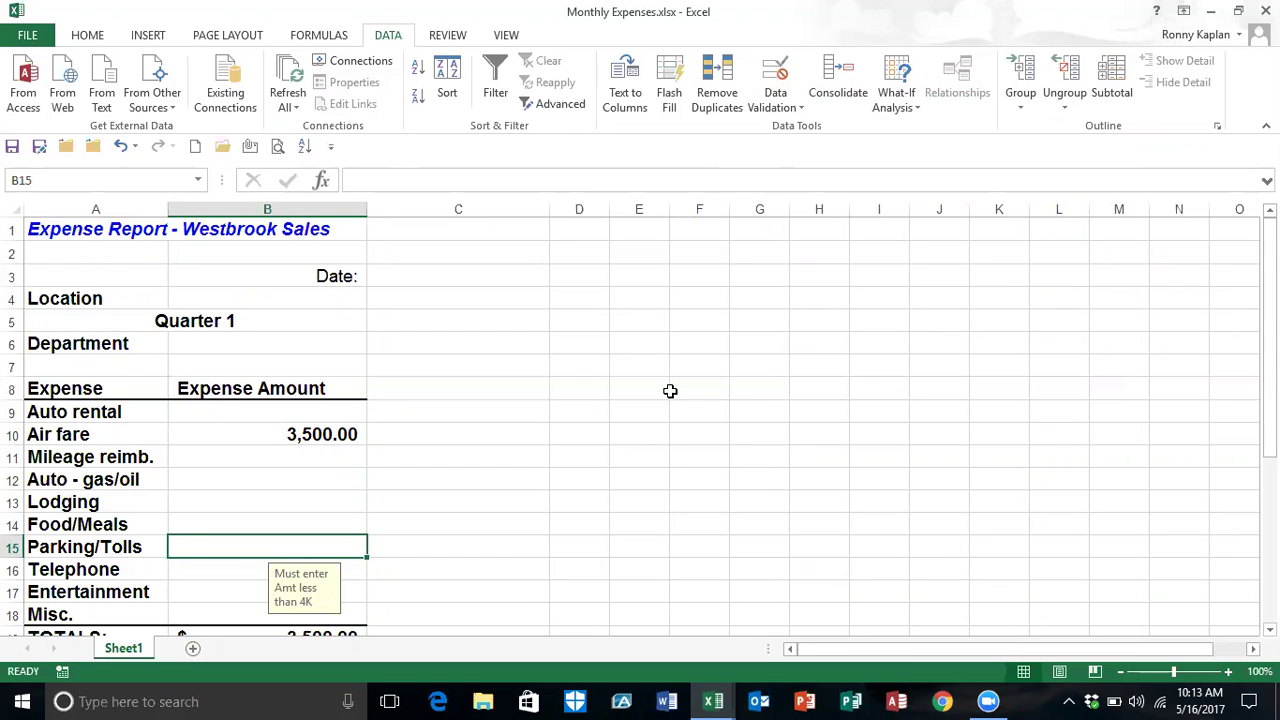
{"action": "type", "text": "5000"}
{"action": "key", "text": "Return"}
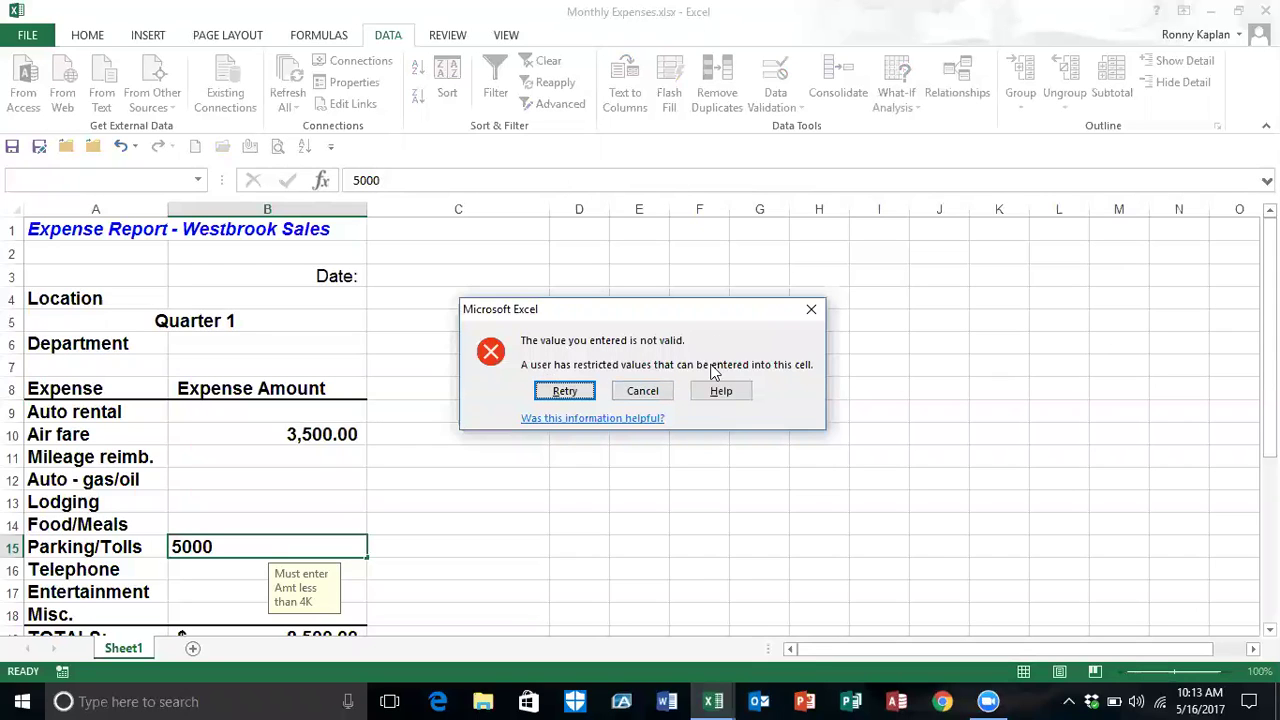
{"action": "left_click", "coordinate": [645, 395]}
Add the error alert message "Whoops too High!" to the data validation of B9:B18, keeping the Stop style
{"action": "left_click_drag", "start_coordinate": [214, 410], "coordinate": [258, 610]}
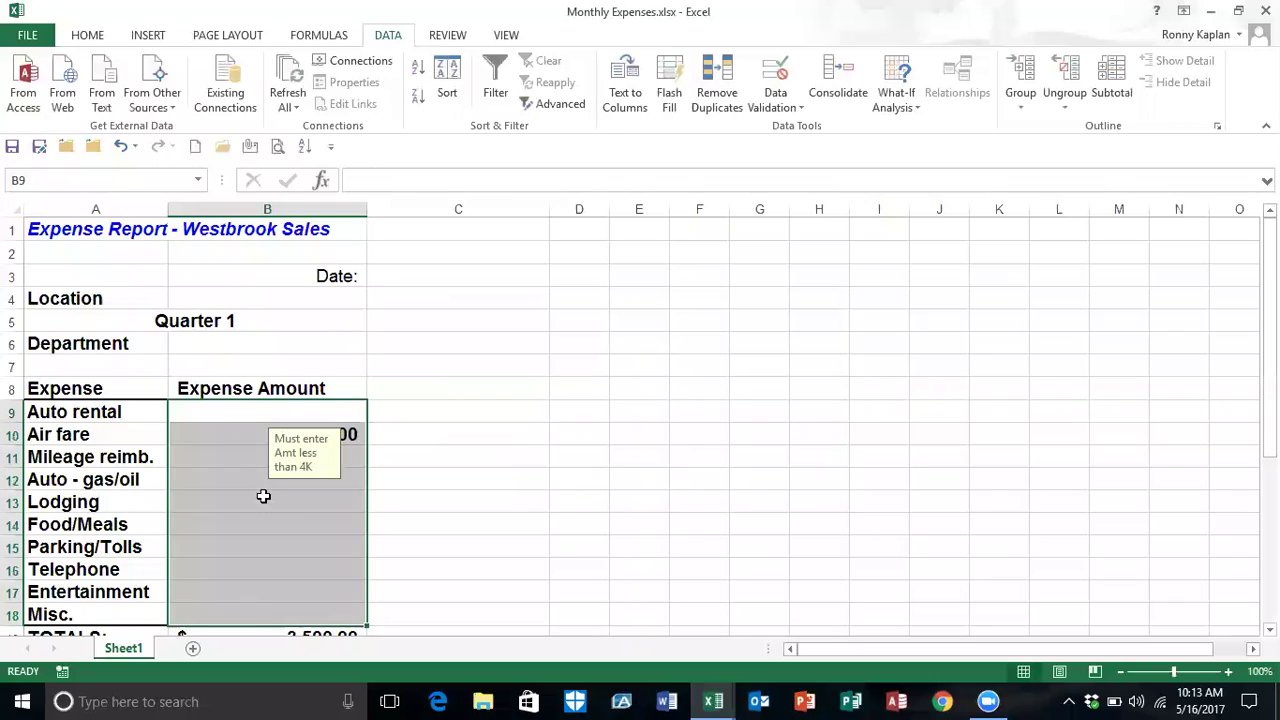
{"action": "left_click", "coordinate": [896, 100]}
{"action": "left_click", "coordinate": [762, 106]}
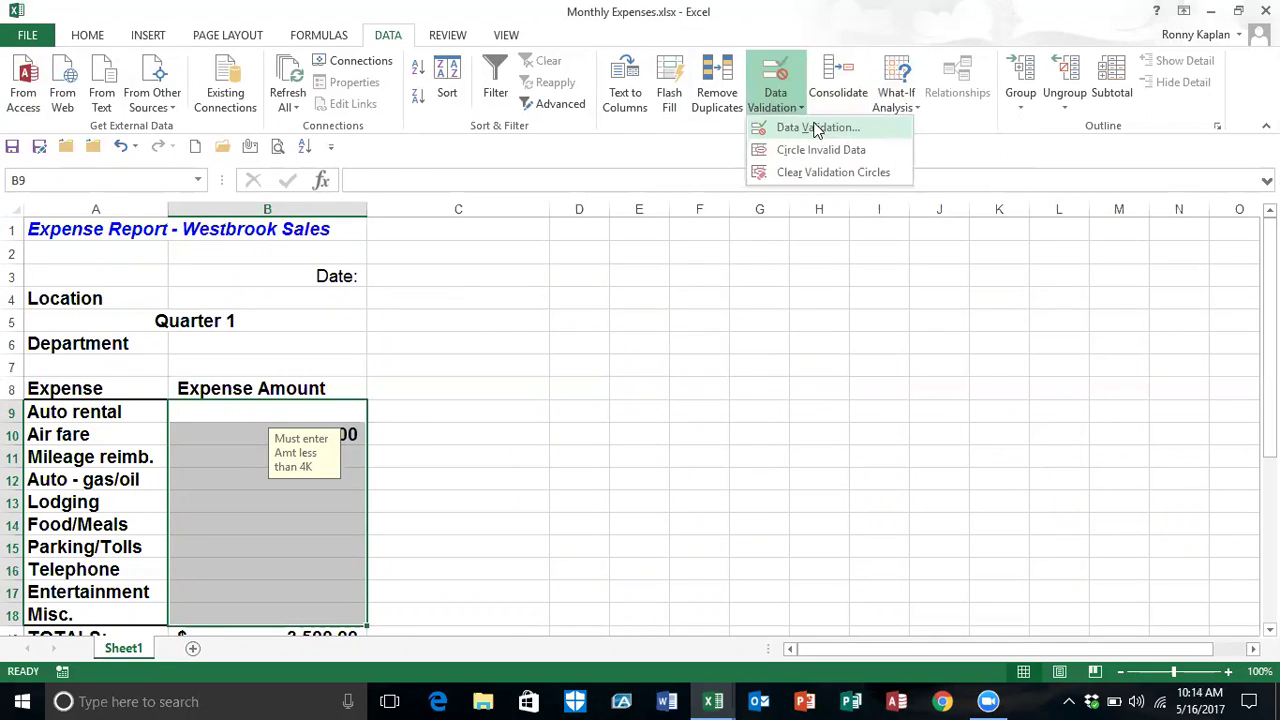
{"action": "left_click", "coordinate": [821, 131]}
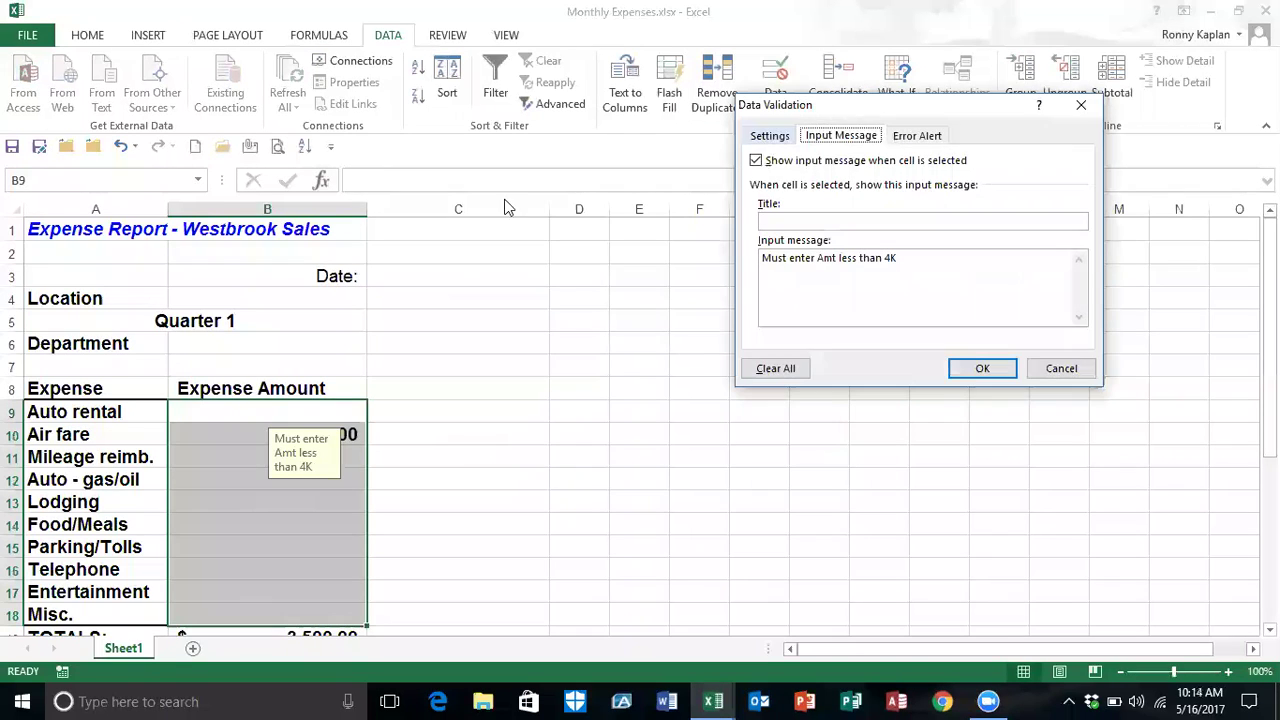
{"action": "left_click", "coordinate": [910, 138]}
{"action": "left_click", "coordinate": [927, 265]}
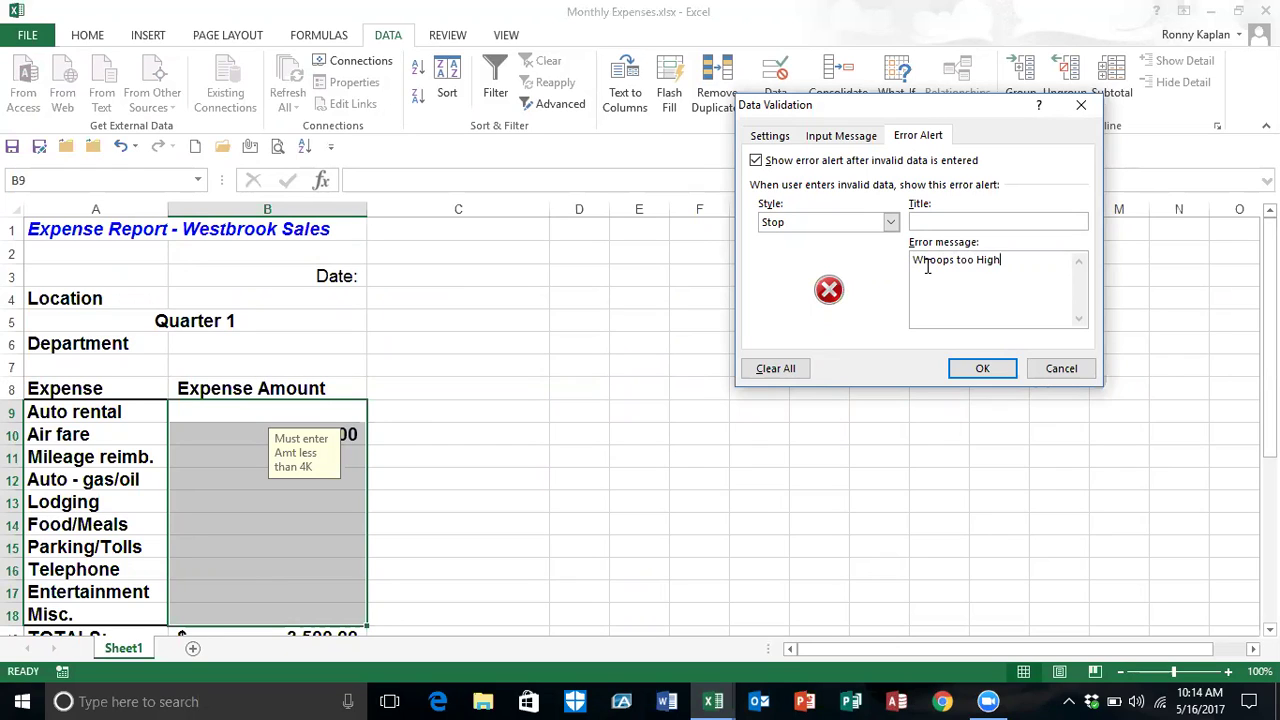
{"action": "type", "text": "Whoops too High!"}
{"action": "left_click", "coordinate": [1005, 366]}
Test the custom error alert by trying to enter 6000 as the Food/Meals amount in B14, and dismiss it
{"action": "left_click", "coordinate": [254, 526]}
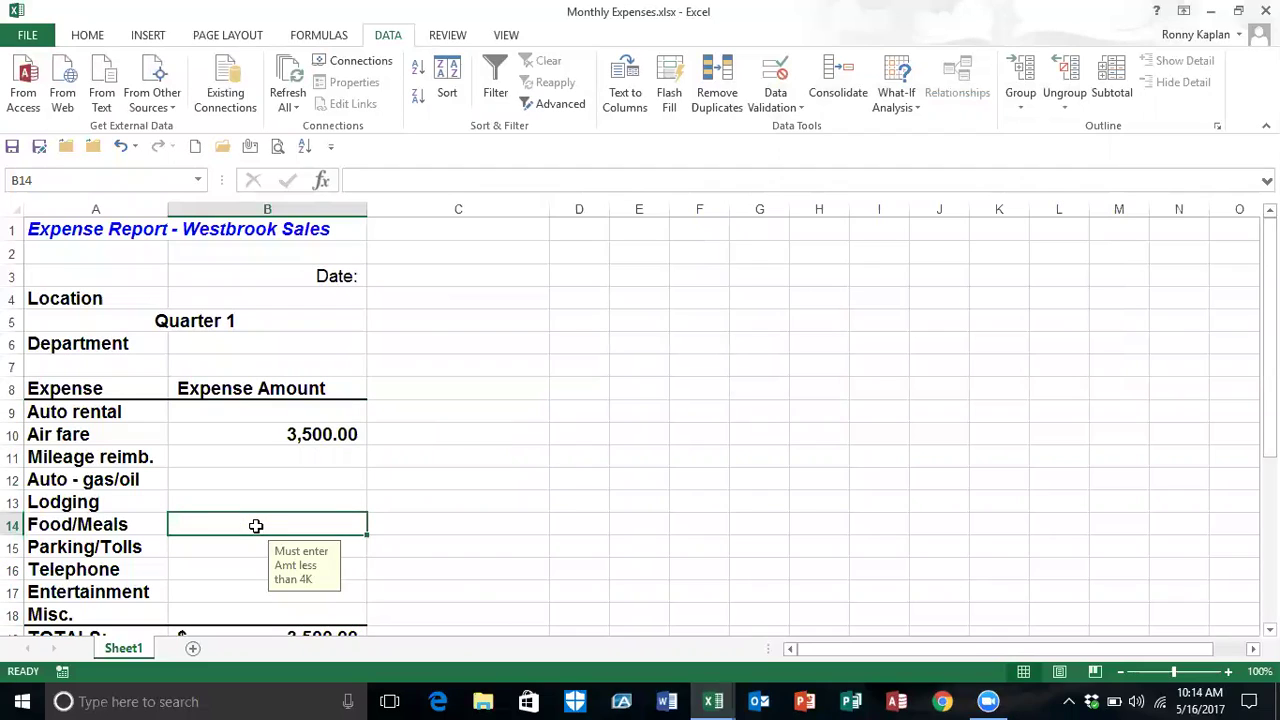
{"action": "type", "text": "6000"}
{"action": "key", "text": "Return"}
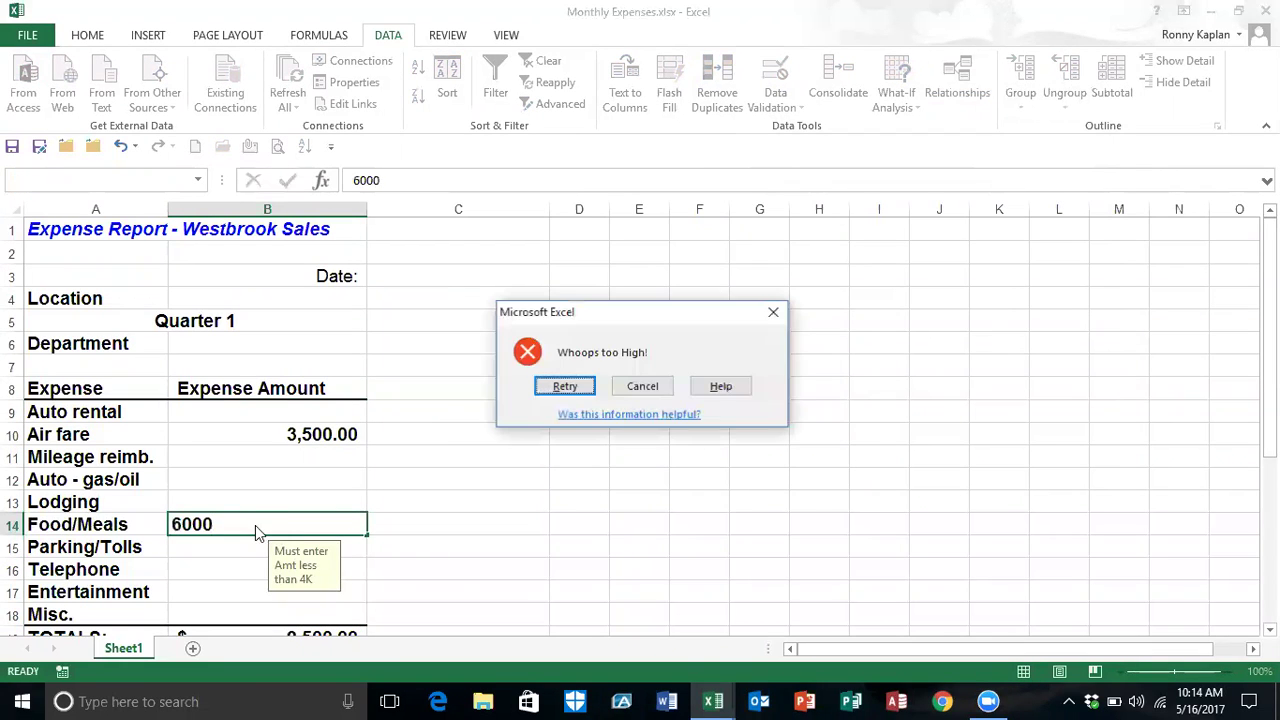
{"action": "left_click", "coordinate": [773, 316]}
Review the input message on the Auto - gas/oil and Telephone amount cells, and move the selection outside the expense table
{"action": "left_click", "coordinate": [310, 476]}
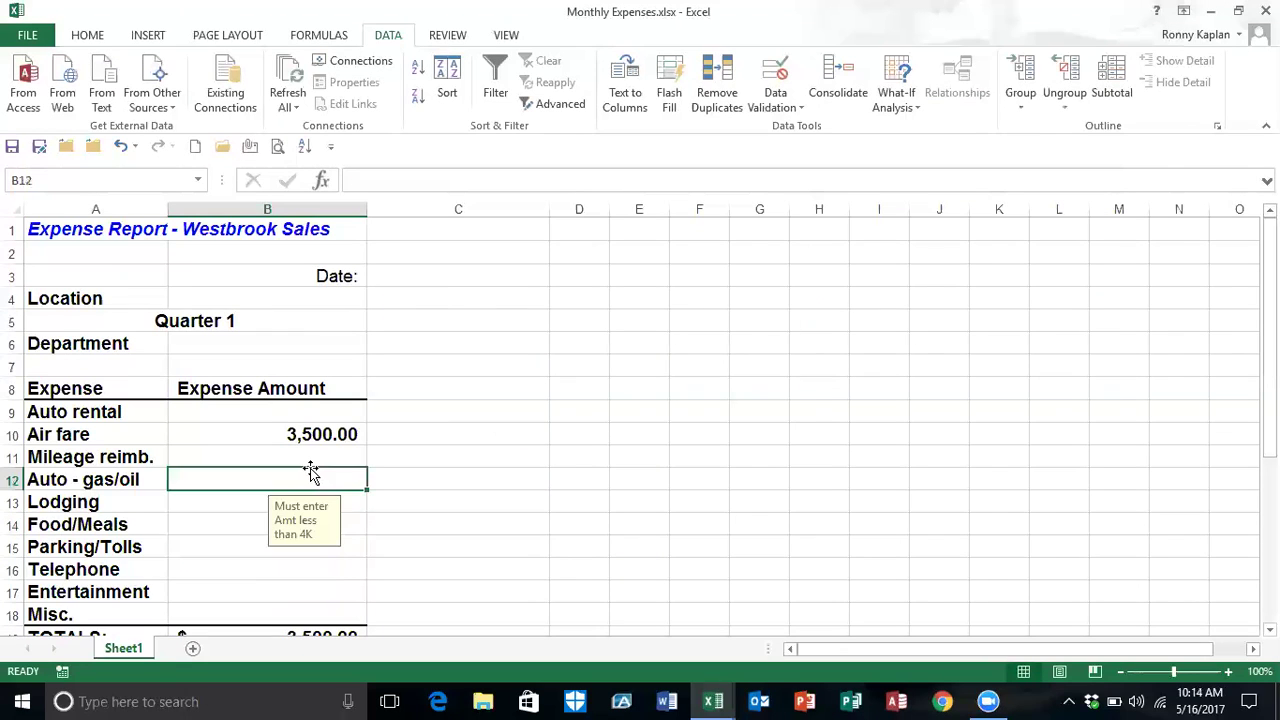
{"action": "left_click", "coordinate": [446, 562]}
{"action": "left_click", "coordinate": [308, 572]}
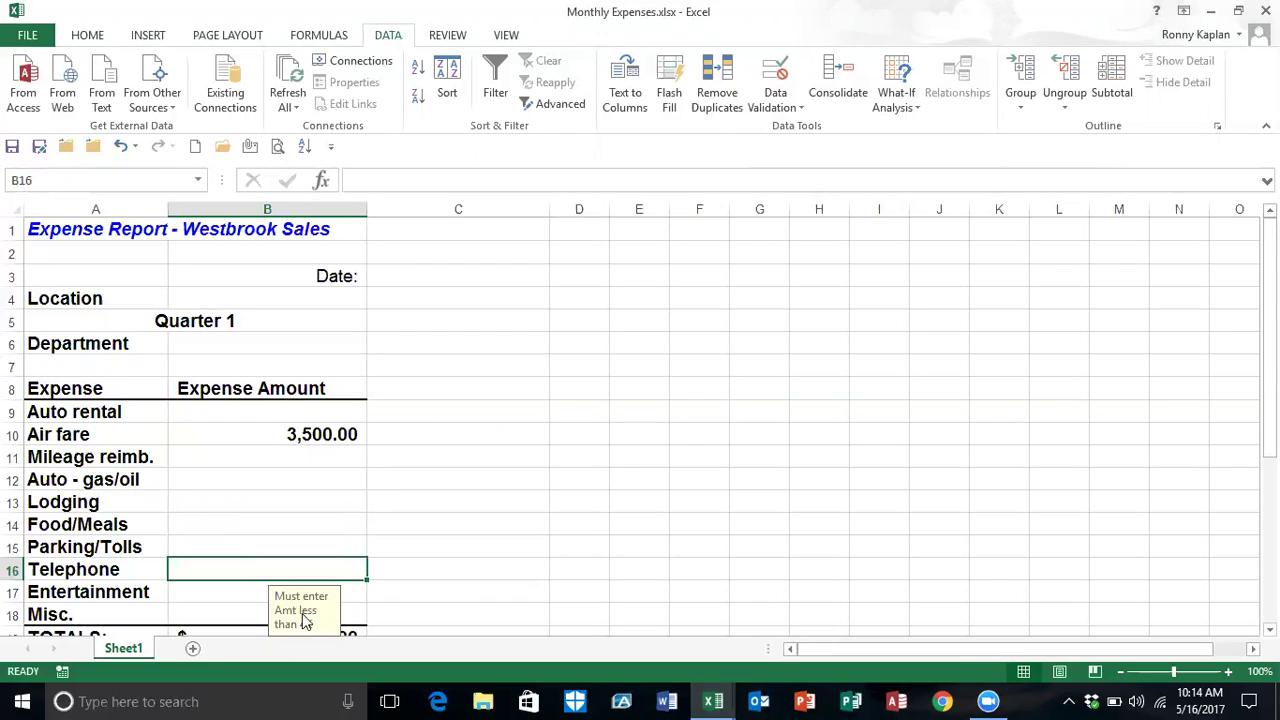
{"action": "left_click", "coordinate": [535, 433]}
{"action": "left_click", "coordinate": [553, 389]}
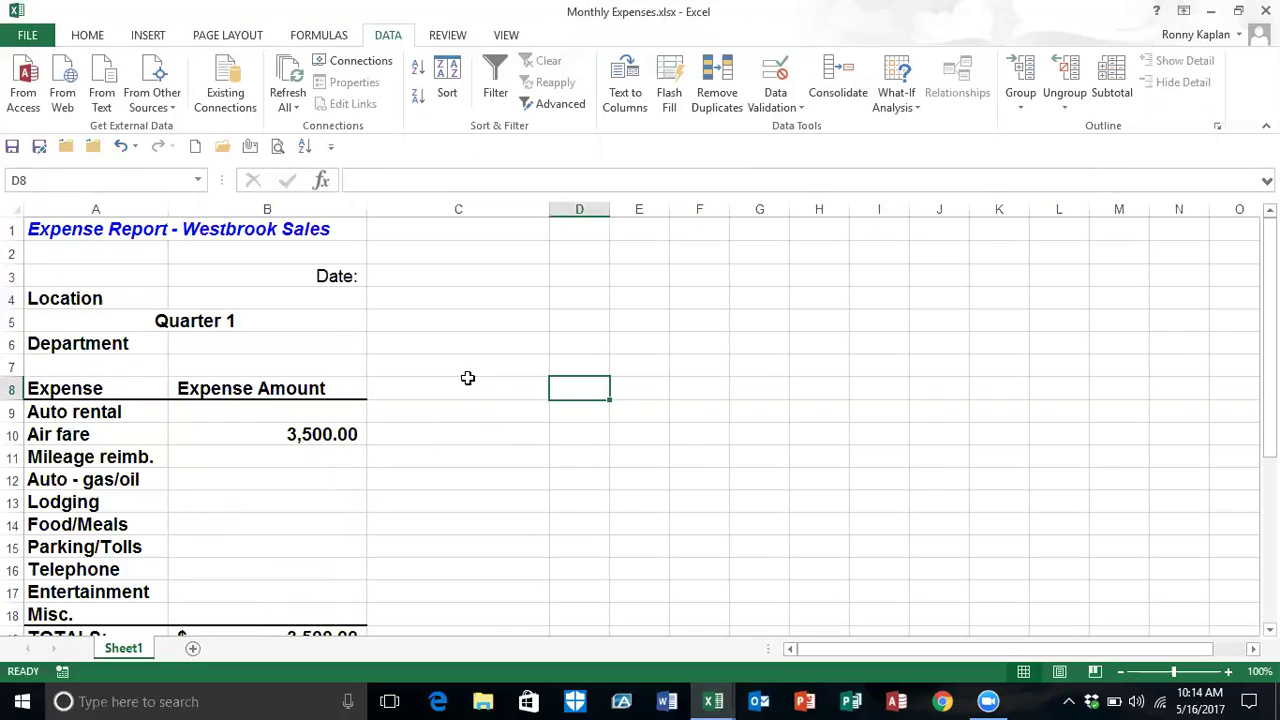
Set the data validation of the Department cell B6 to a List with in-cell dropdown, using the department names in A22:A26 as source
{"action": "left_click", "coordinate": [231, 345]}
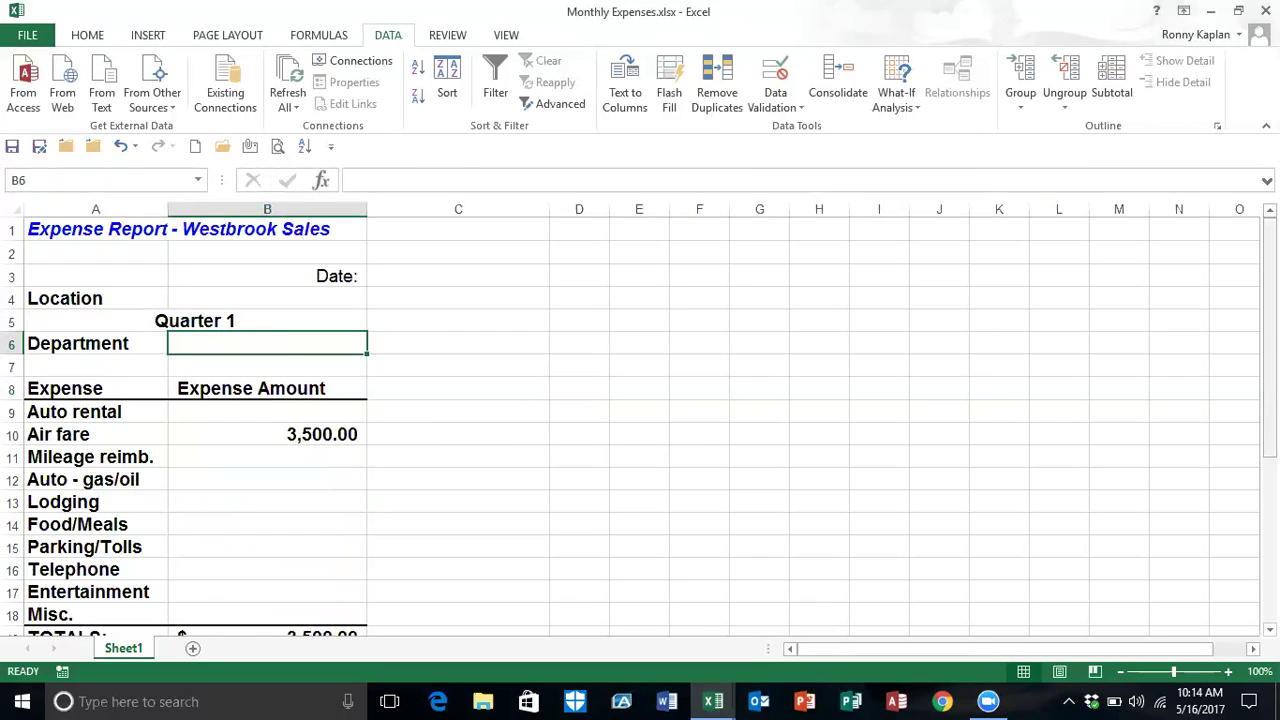
{"action": "left_click_drag", "start_coordinate": [1269, 330], "coordinate": [1243, 480]}
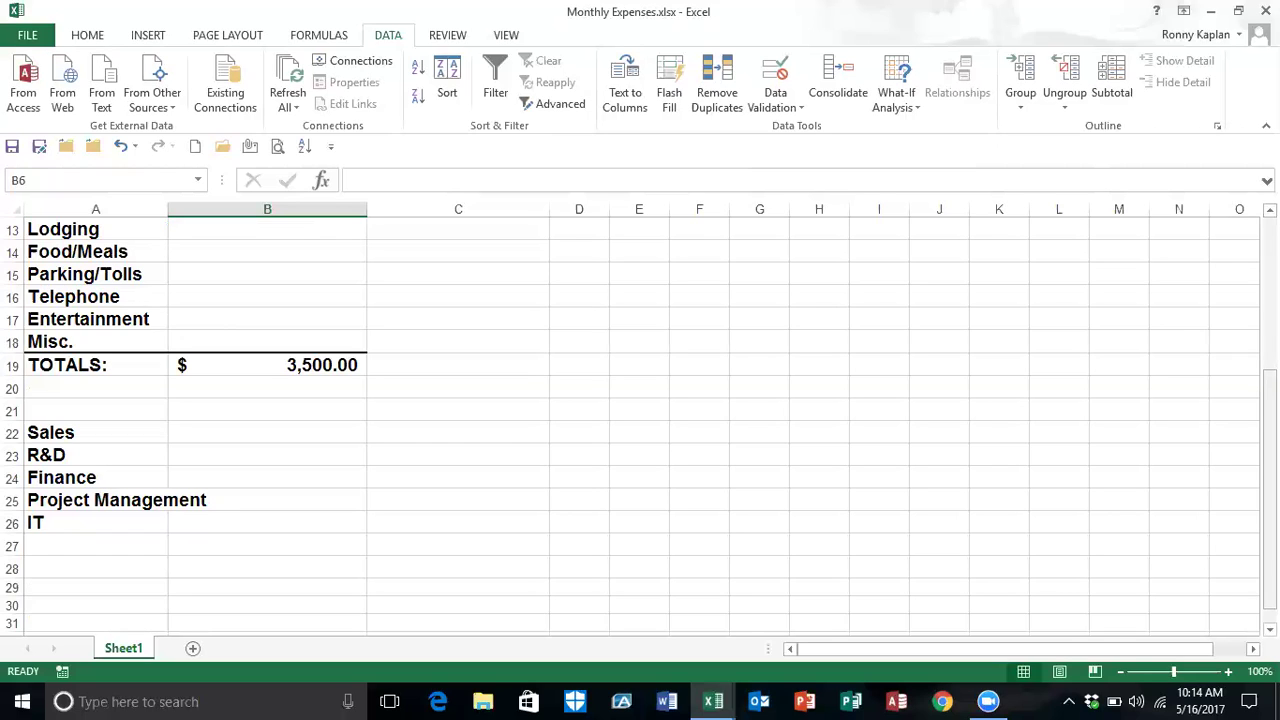
{"action": "scroll", "coordinate": [674, 264], "scroll_direction": "up", "scroll_amount": 4}
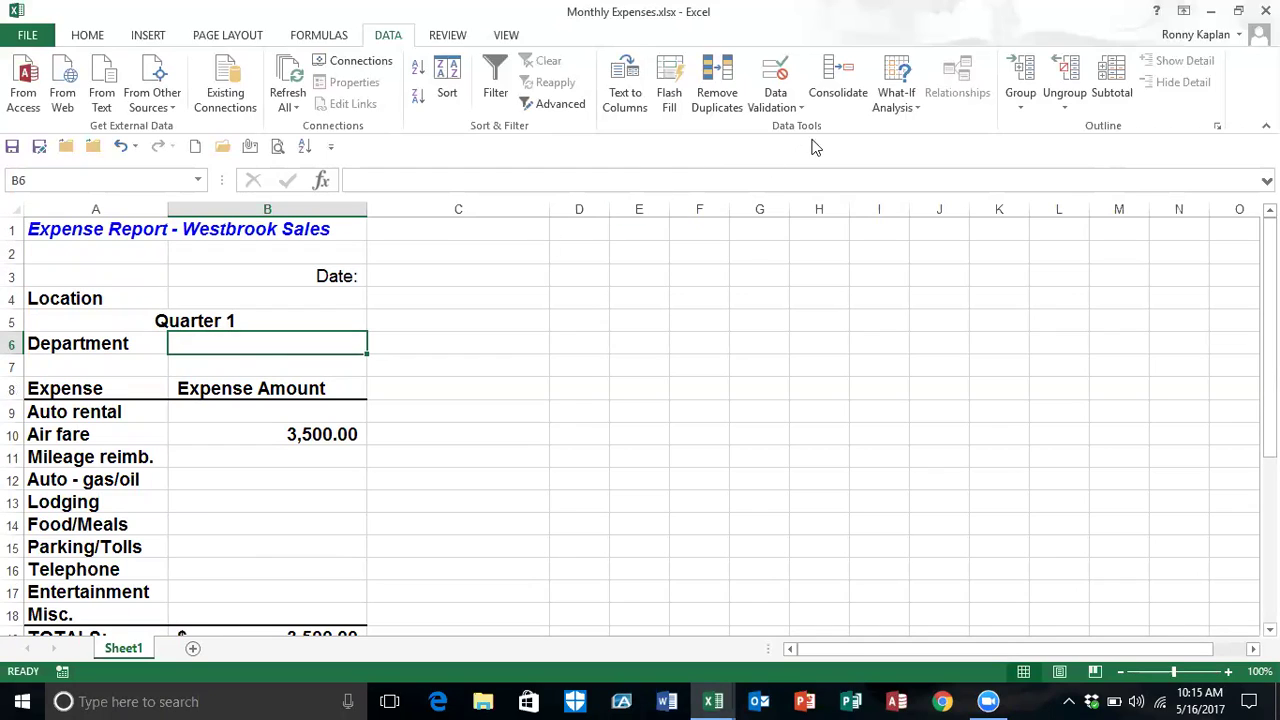
{"action": "left_click", "coordinate": [785, 115]}
{"action": "left_click", "coordinate": [790, 127]}
{"action": "left_click", "coordinate": [772, 137]}
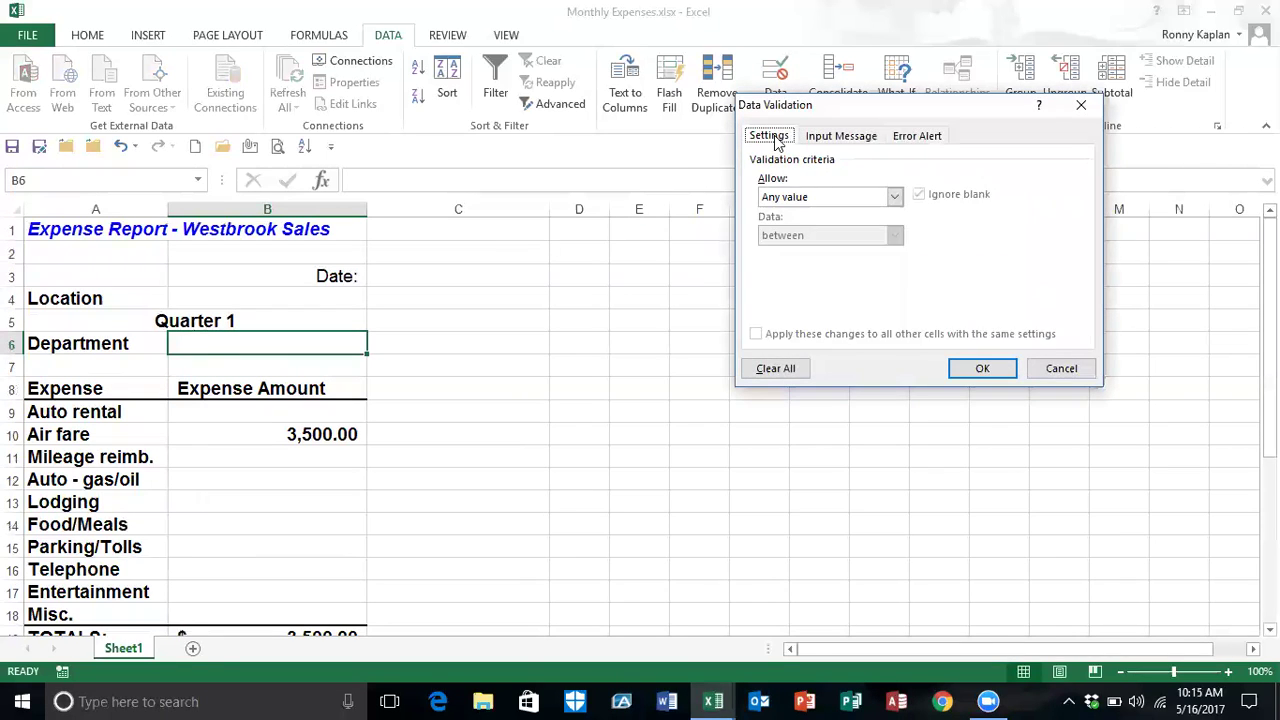
{"action": "left_click", "coordinate": [893, 197]}
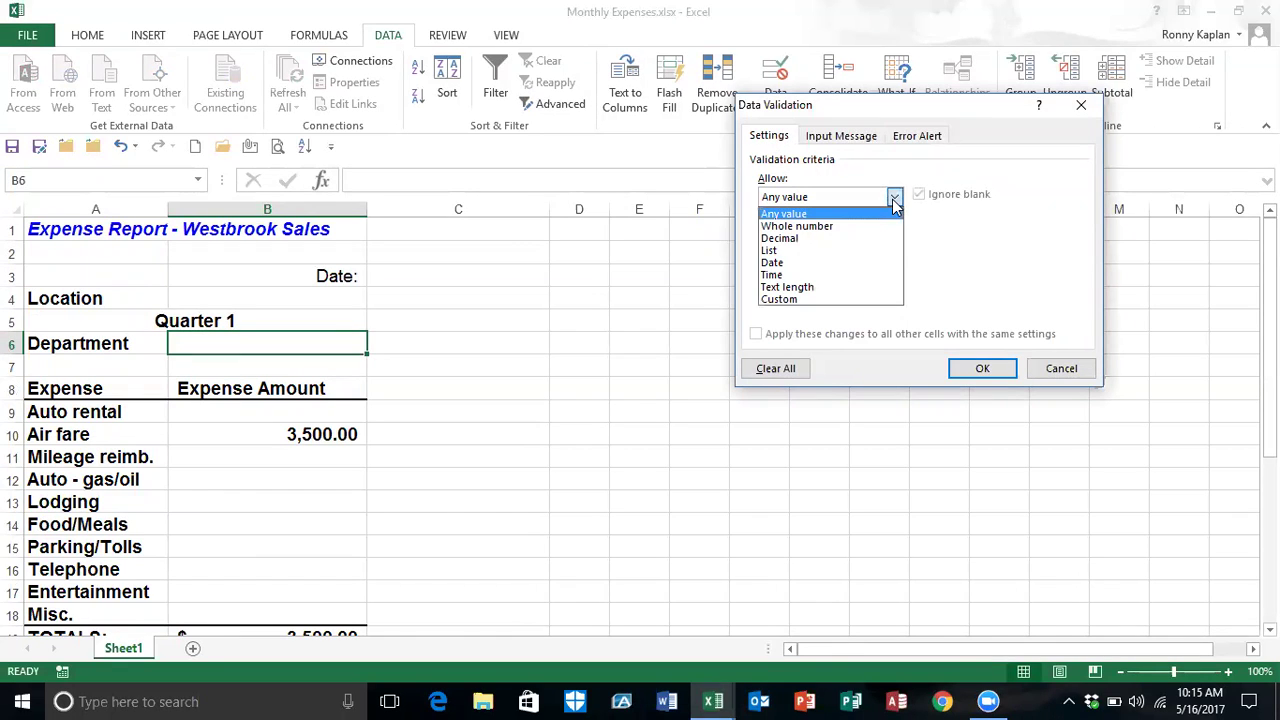
{"action": "left_click", "coordinate": [808, 251]}
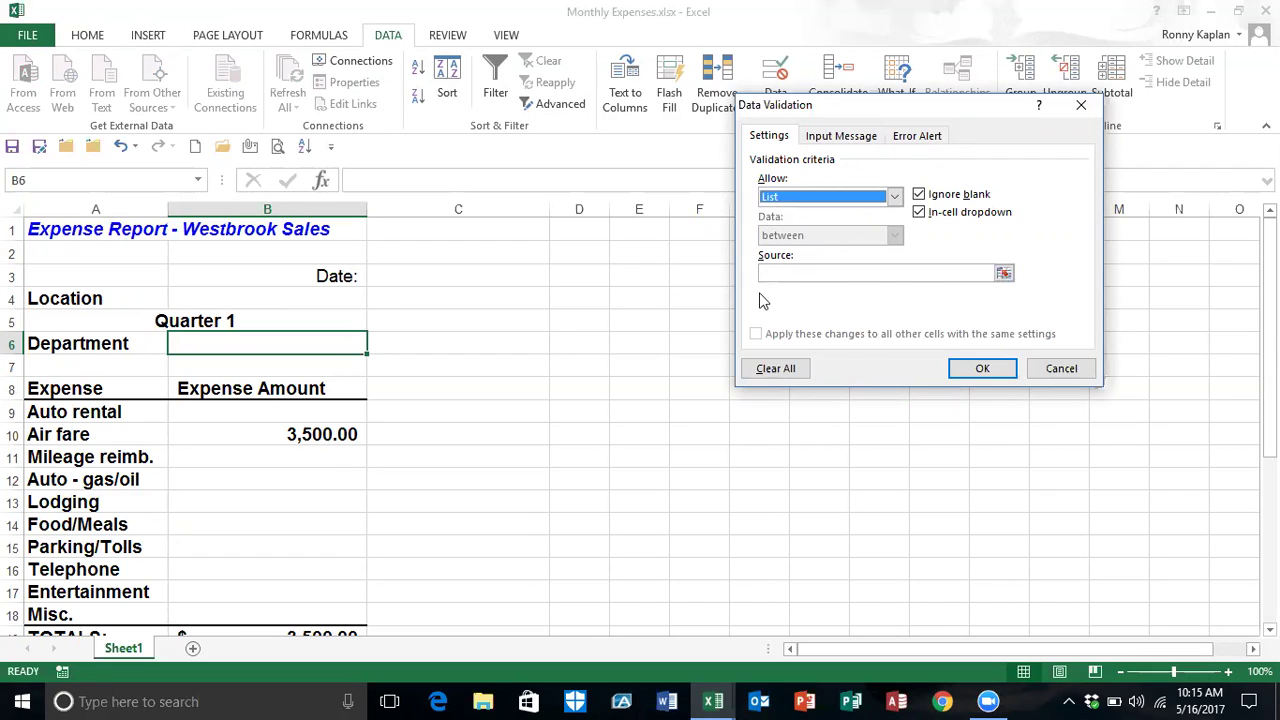
{"action": "left_click", "coordinate": [1005, 277]}
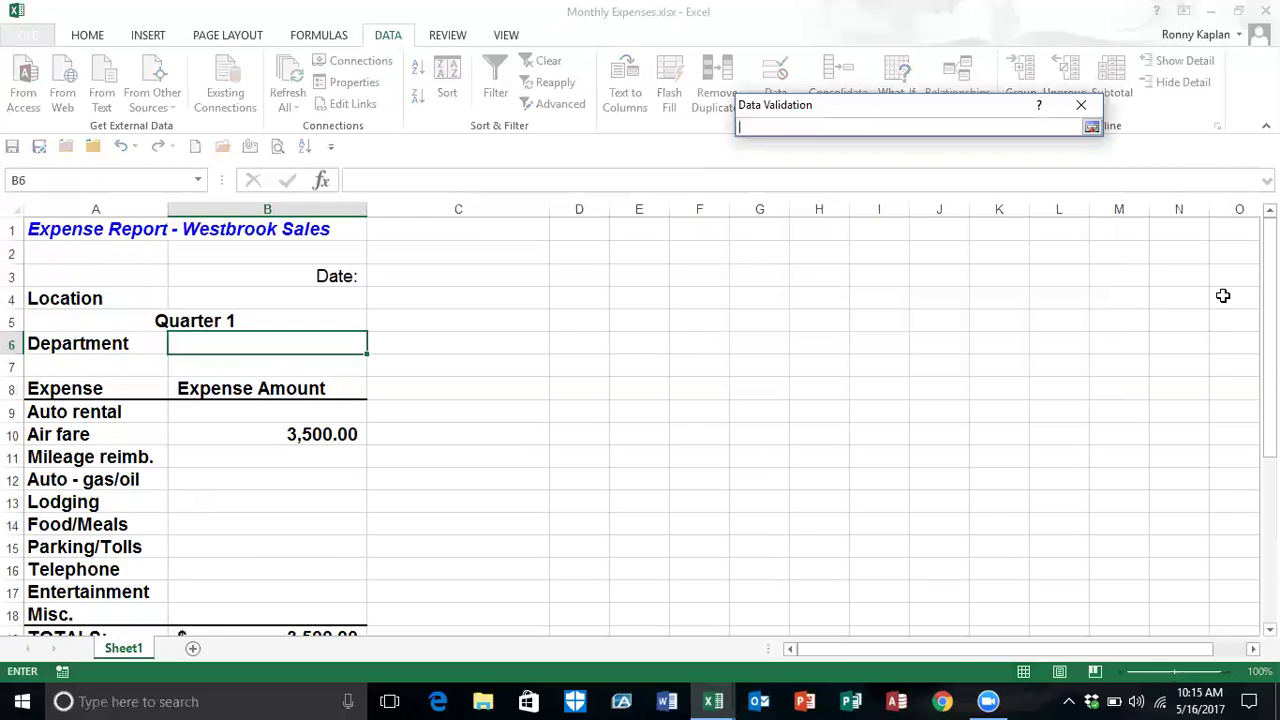
{"action": "left_click_drag", "start_coordinate": [1270, 384], "coordinate": [1270, 549]}
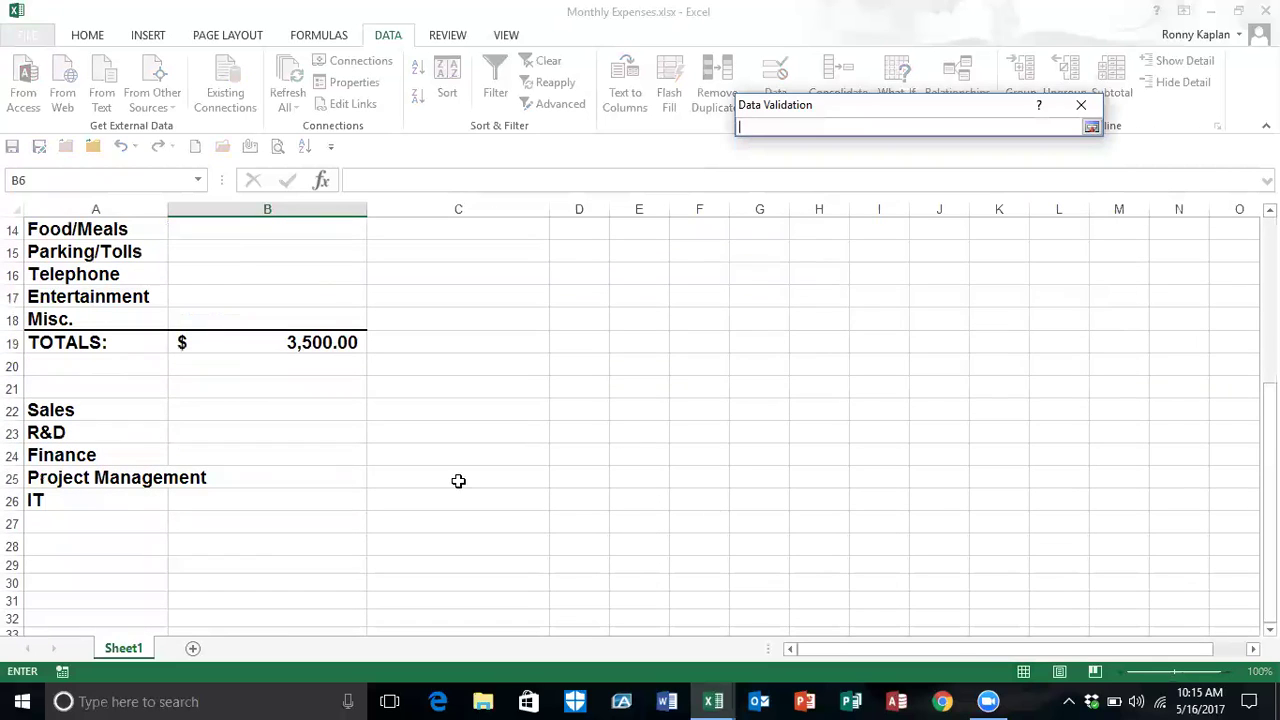
{"action": "left_click_drag", "start_coordinate": [82, 410], "coordinate": [92, 500]}
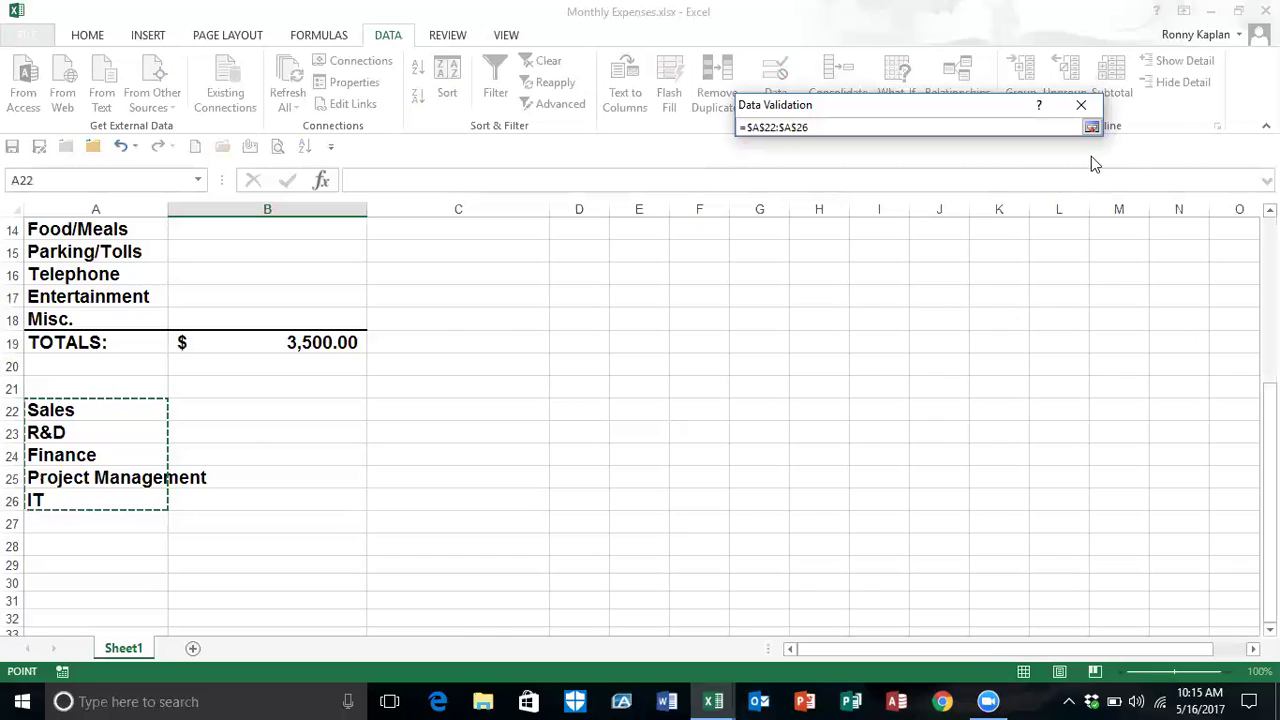
{"action": "left_click", "coordinate": [1092, 128]}
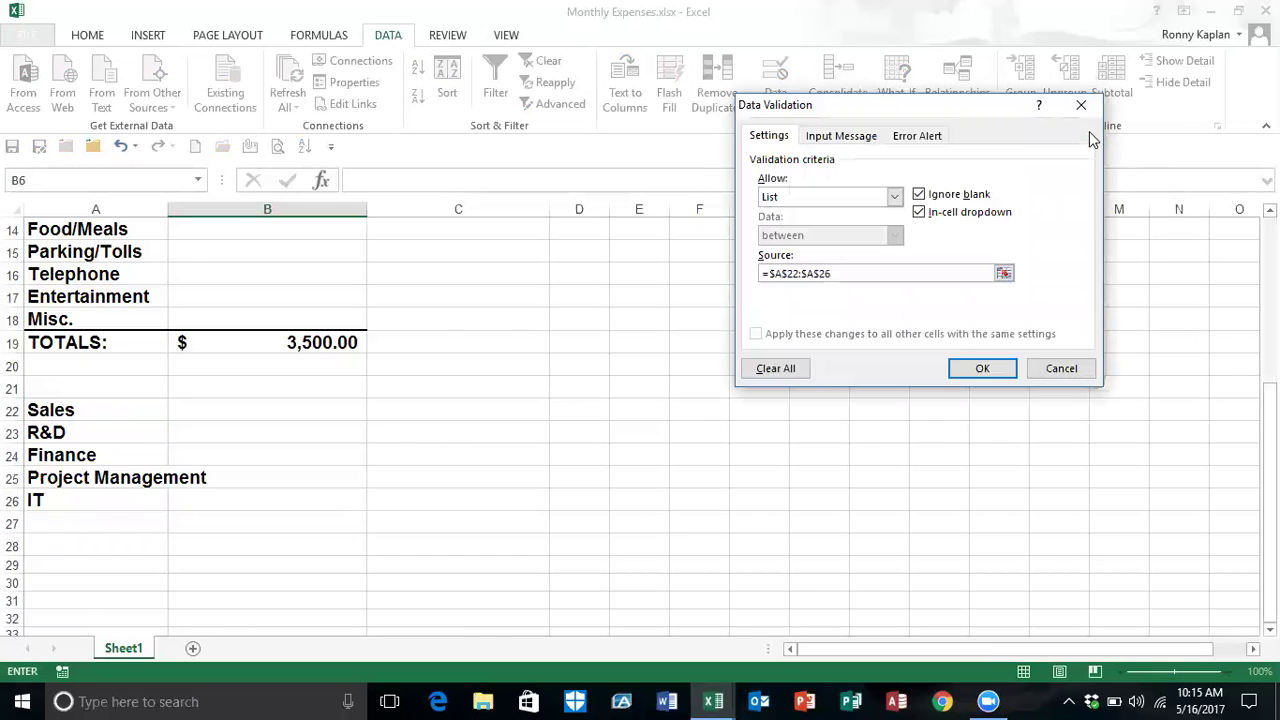
Add the input message "Select fromList only" to the validation of B6 and apply the rule
{"action": "left_click", "coordinate": [840, 136]}
{"action": "left_click", "coordinate": [777, 270]}
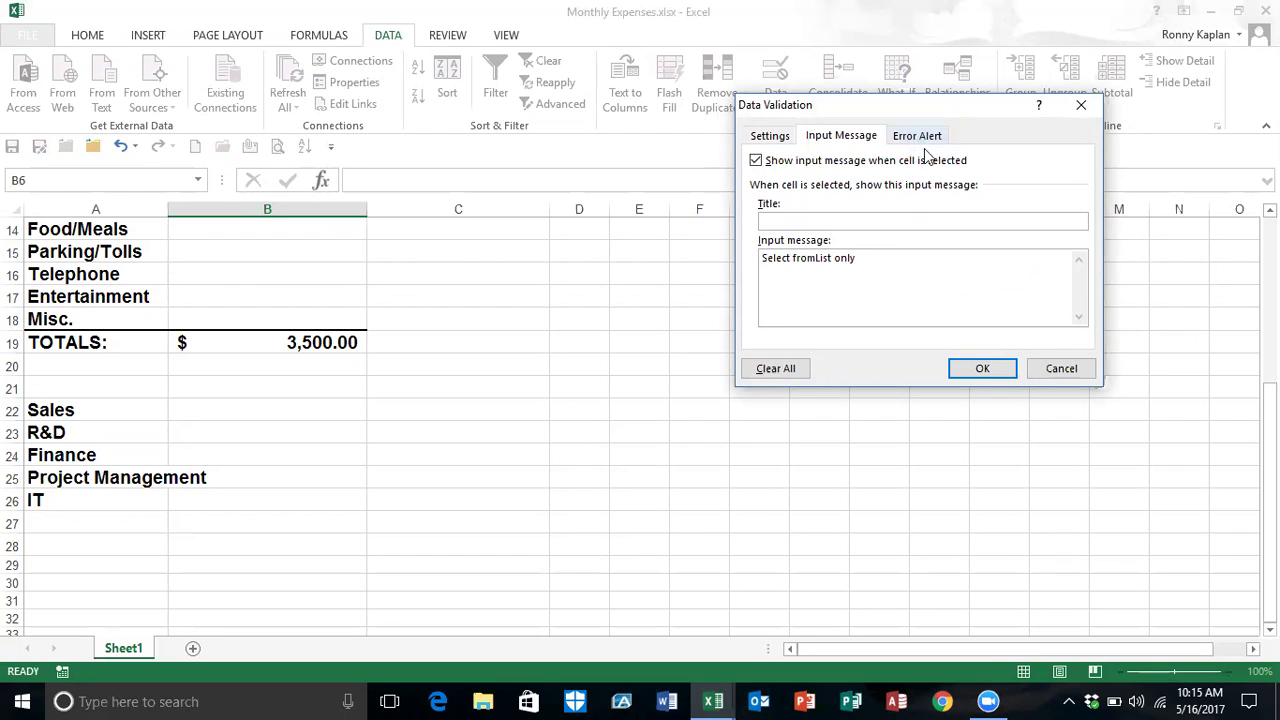
{"action": "left_click", "coordinate": [990, 368]}
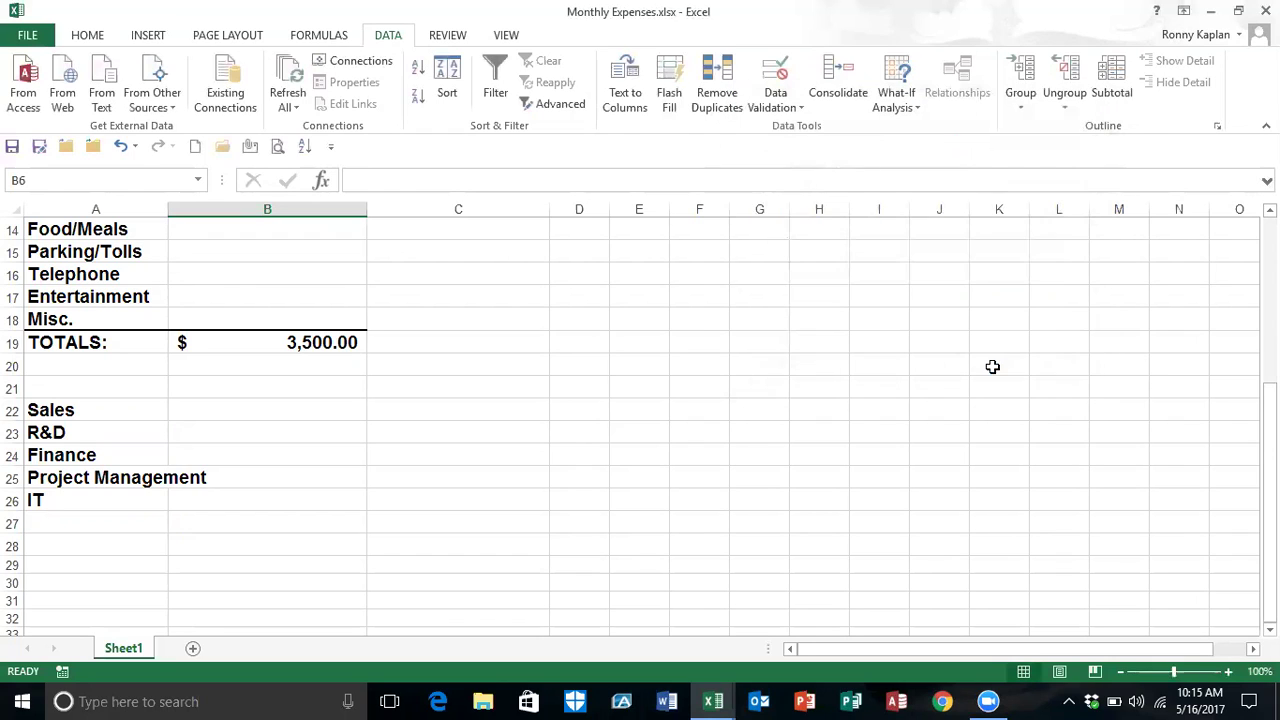
Try the dropdown list in the Department cell B6 by choosing Finance, and change the choice to Sales
{"action": "left_click_drag", "start_coordinate": [1268, 427], "coordinate": [1230, 230]}
{"action": "left_click", "coordinate": [501, 349]}
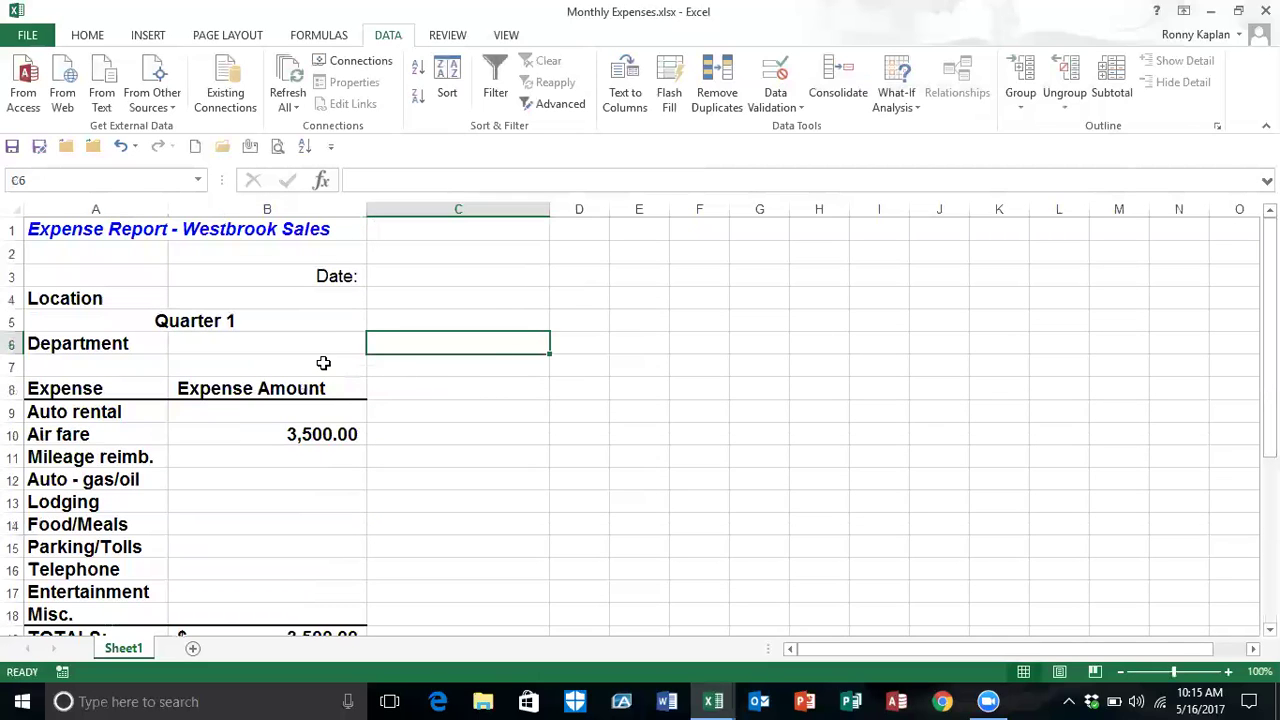
{"action": "left_click", "coordinate": [226, 344]}
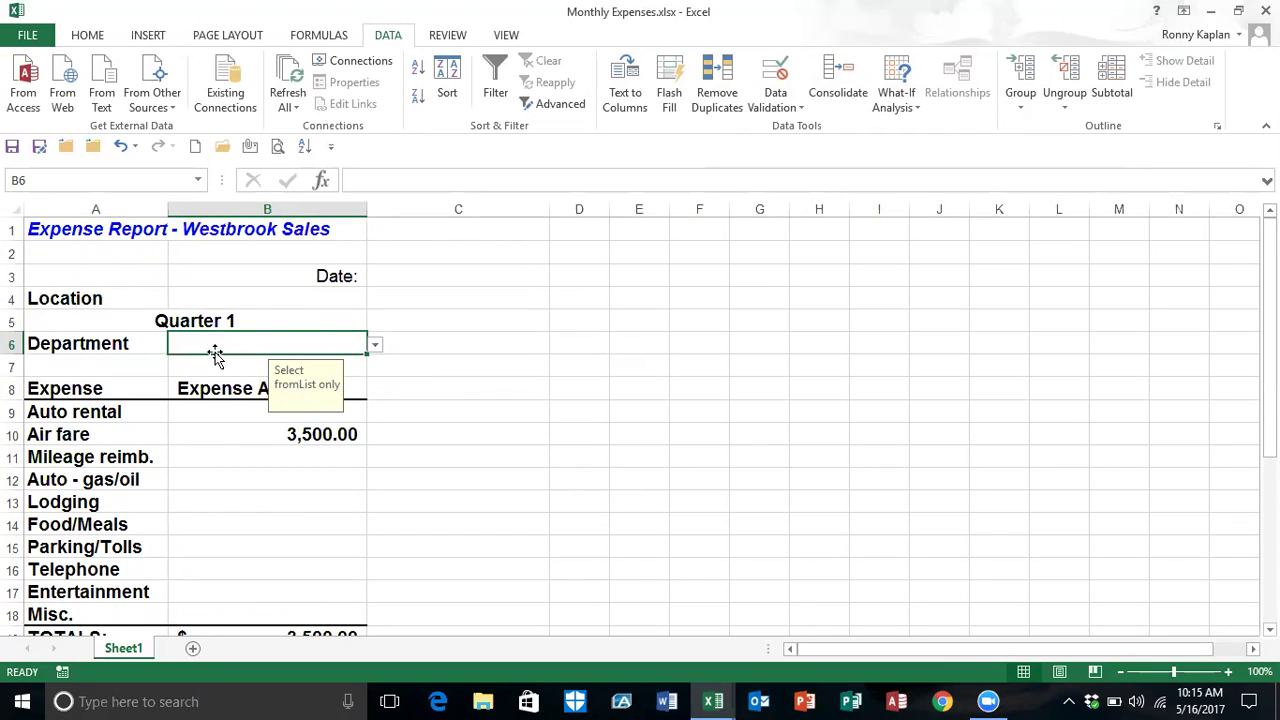
{"action": "left_click", "coordinate": [375, 347]}
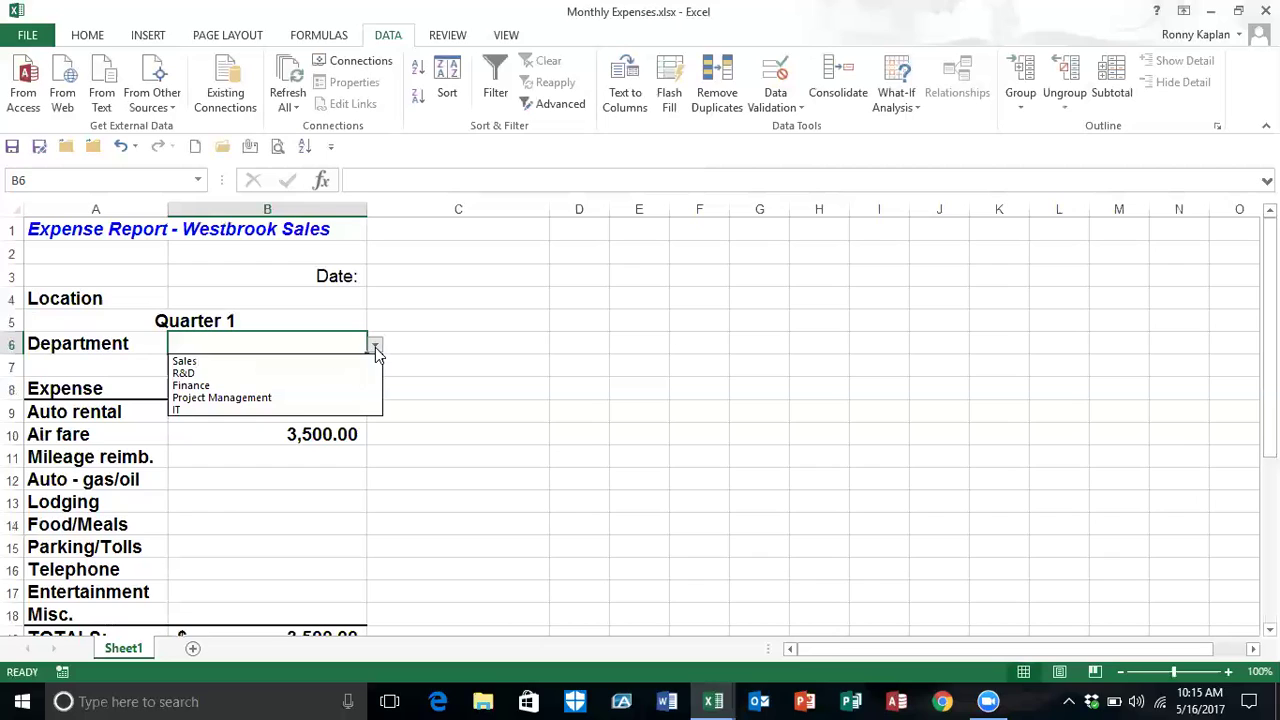
{"action": "left_click", "coordinate": [303, 386]}
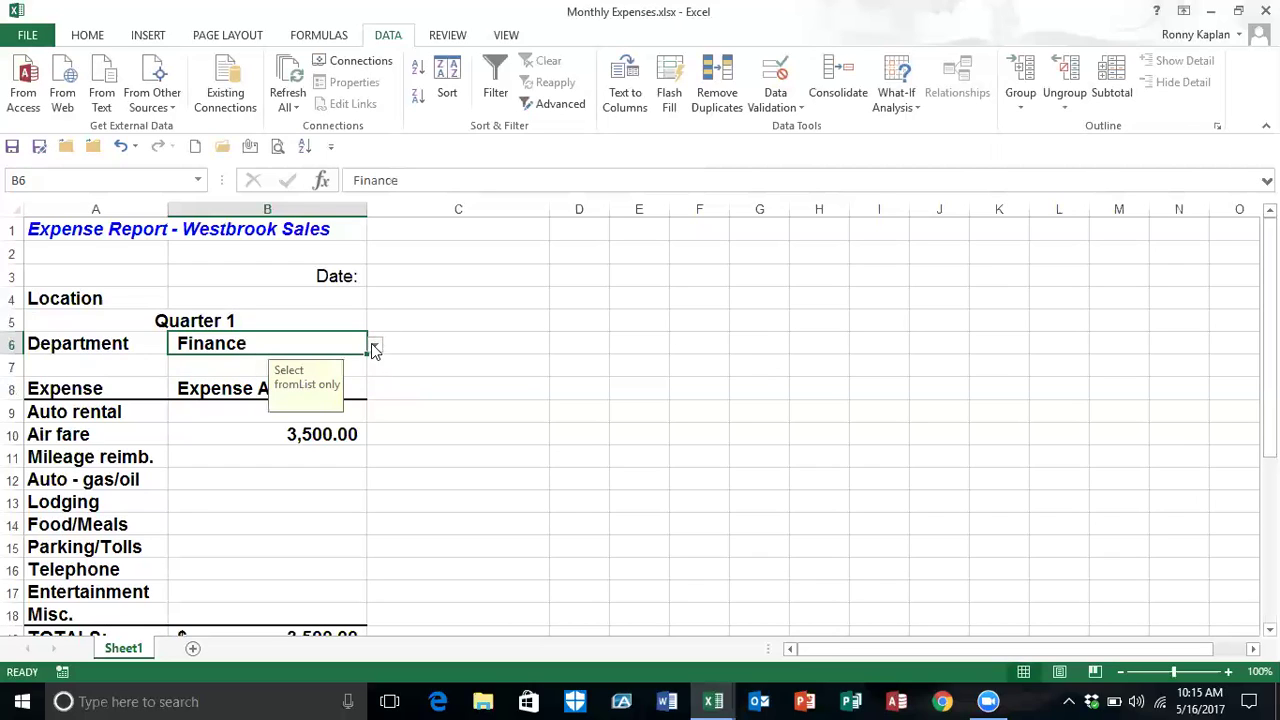
{"action": "left_click", "coordinate": [373, 344]}
{"action": "left_click", "coordinate": [319, 361]}
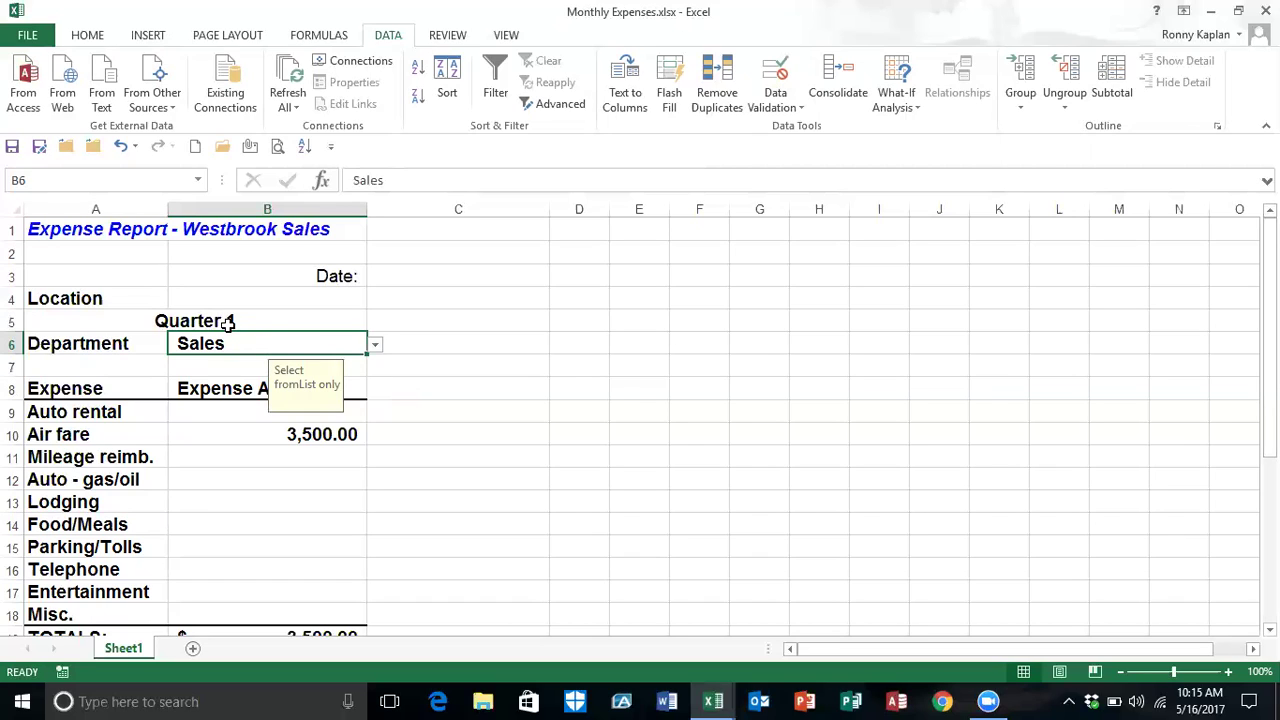
Test the list validation by trying to enter Accounting as the department in B6, retry it once, and cancel the entry
{"action": "type", "text": "Accounting"}
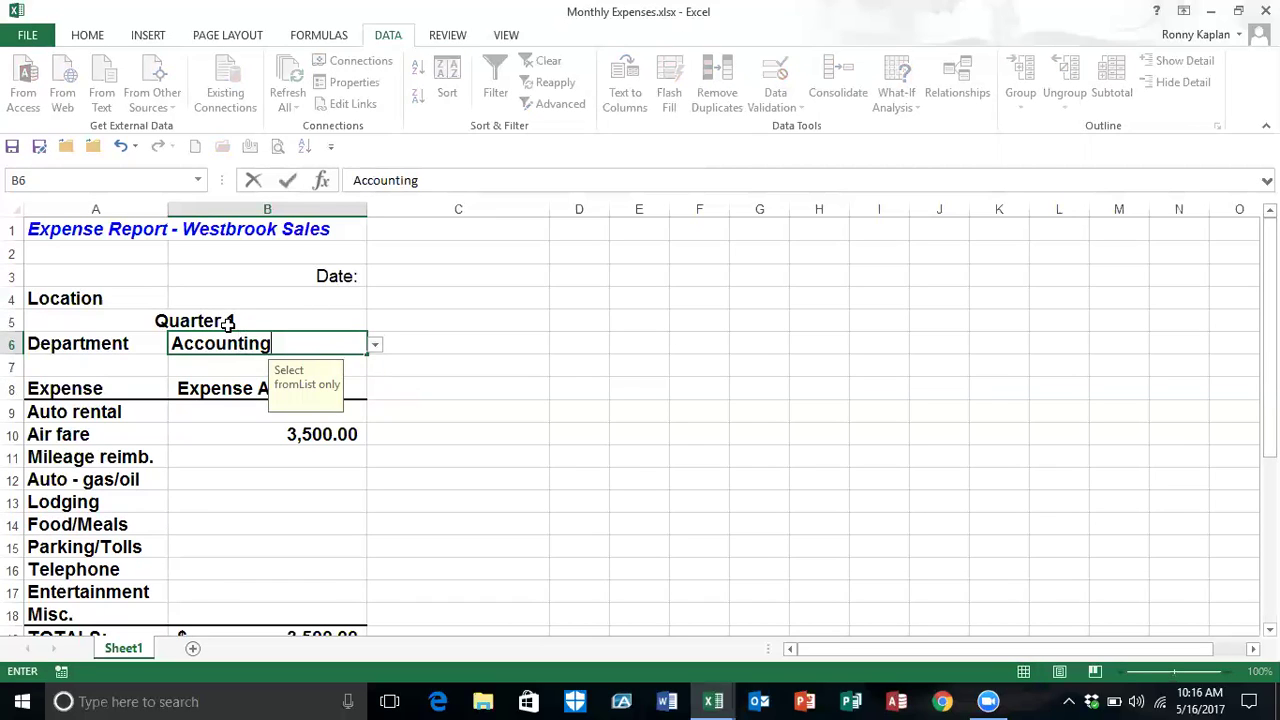
{"action": "key", "text": "Return"}
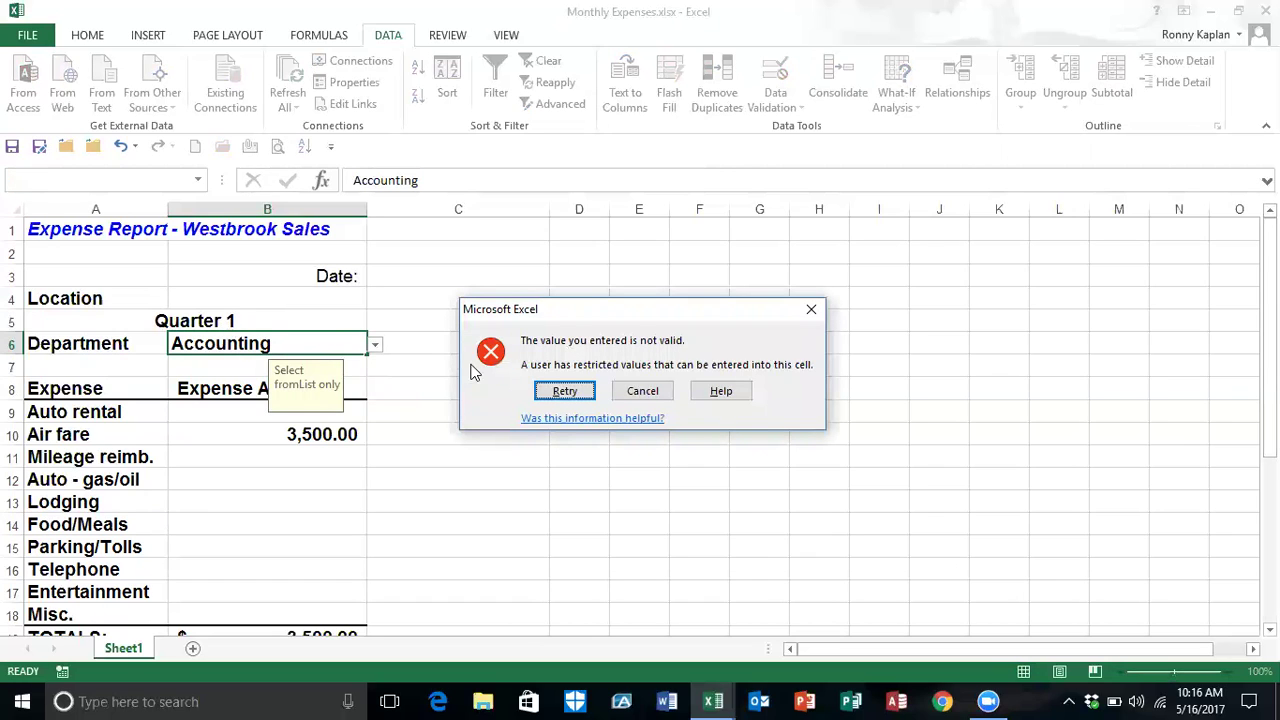
{"action": "left_click", "coordinate": [551, 392]}
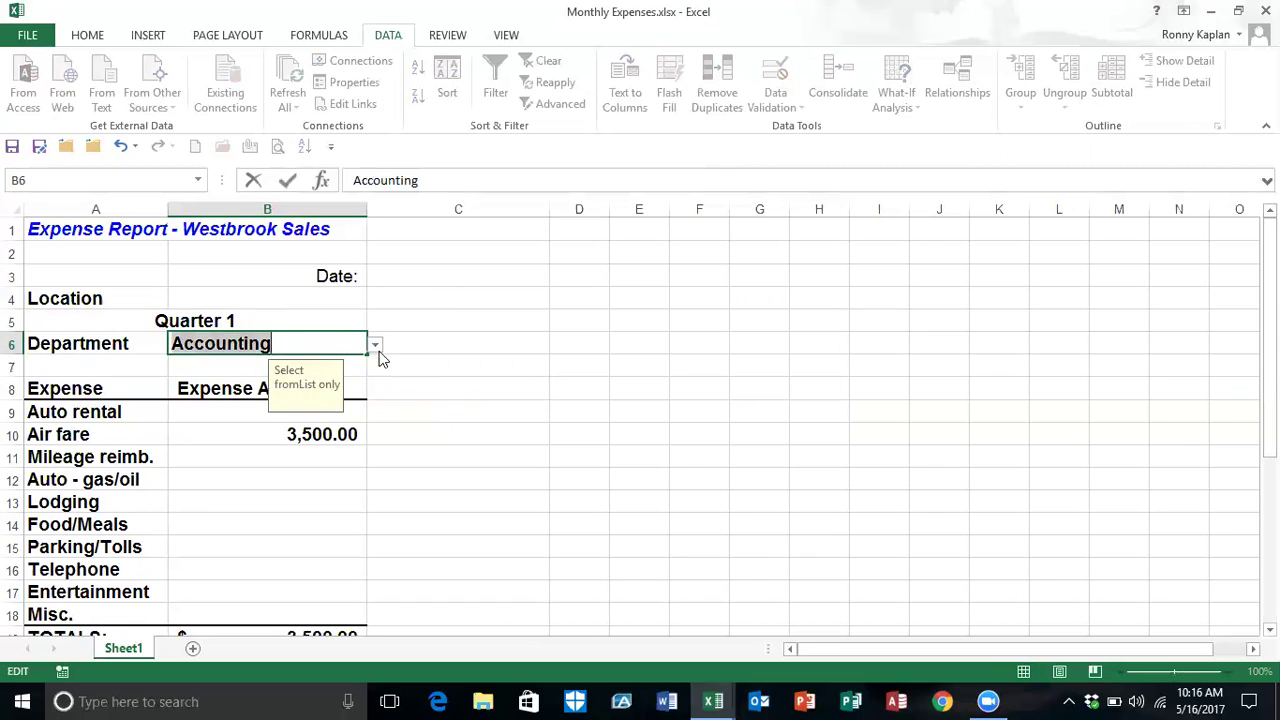
{"action": "key", "text": "Return"}
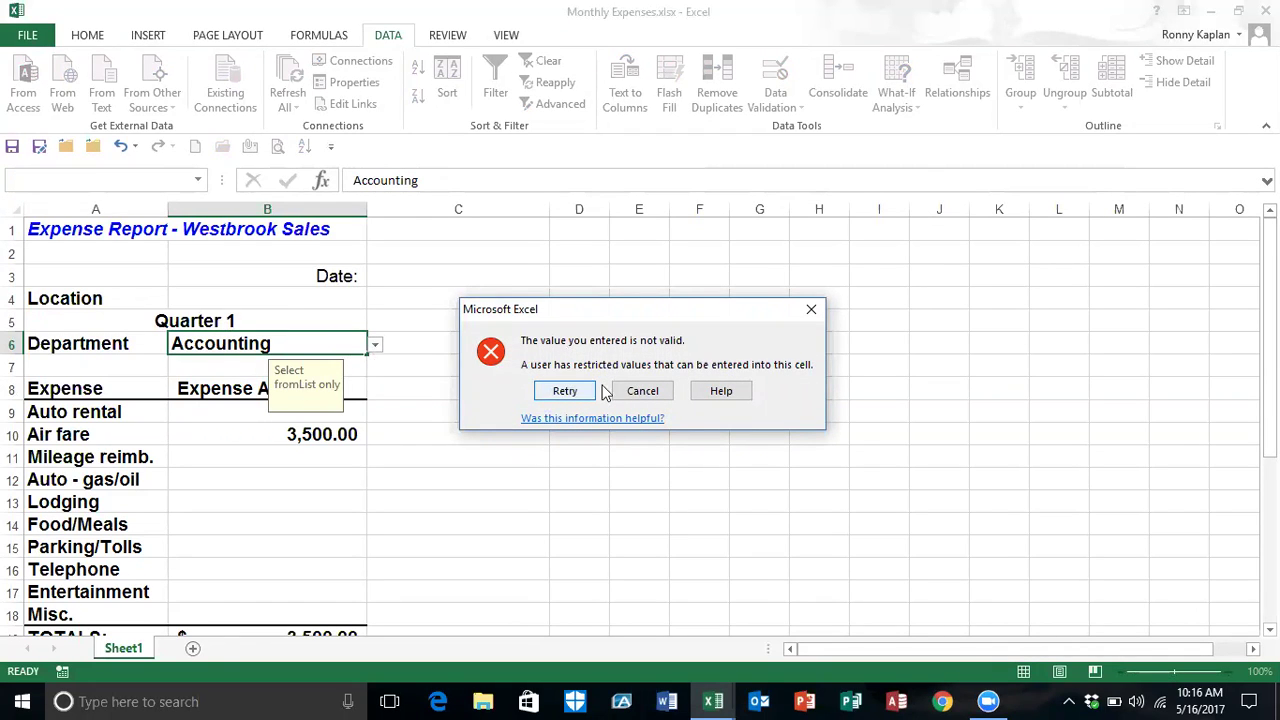
{"action": "left_click", "coordinate": [640, 391]}
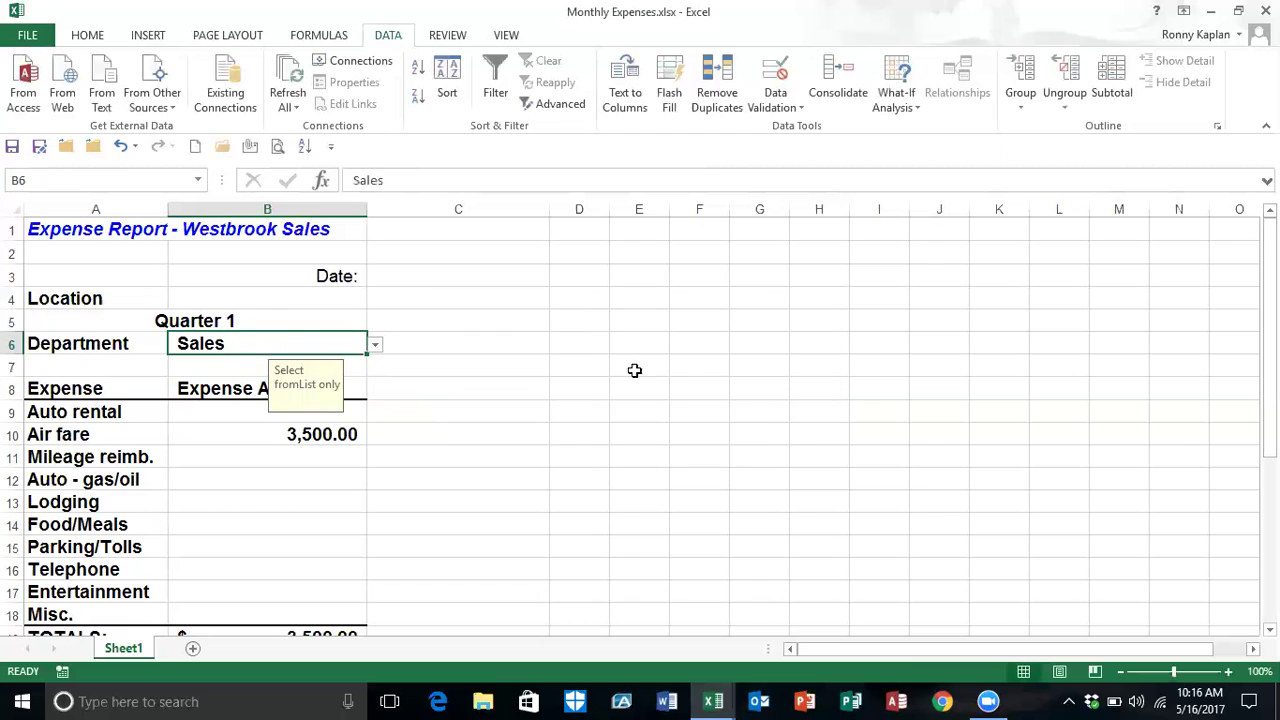
Restrict the Location cell B4 with data validation to a text length less than or equal to 5
{"action": "left_click_drag", "start_coordinate": [1270, 282], "coordinate": [1270, 287]}
{"action": "left_click_drag", "start_coordinate": [1268, 280], "coordinate": [1268, 226]}
{"action": "left_click", "coordinate": [232, 298]}
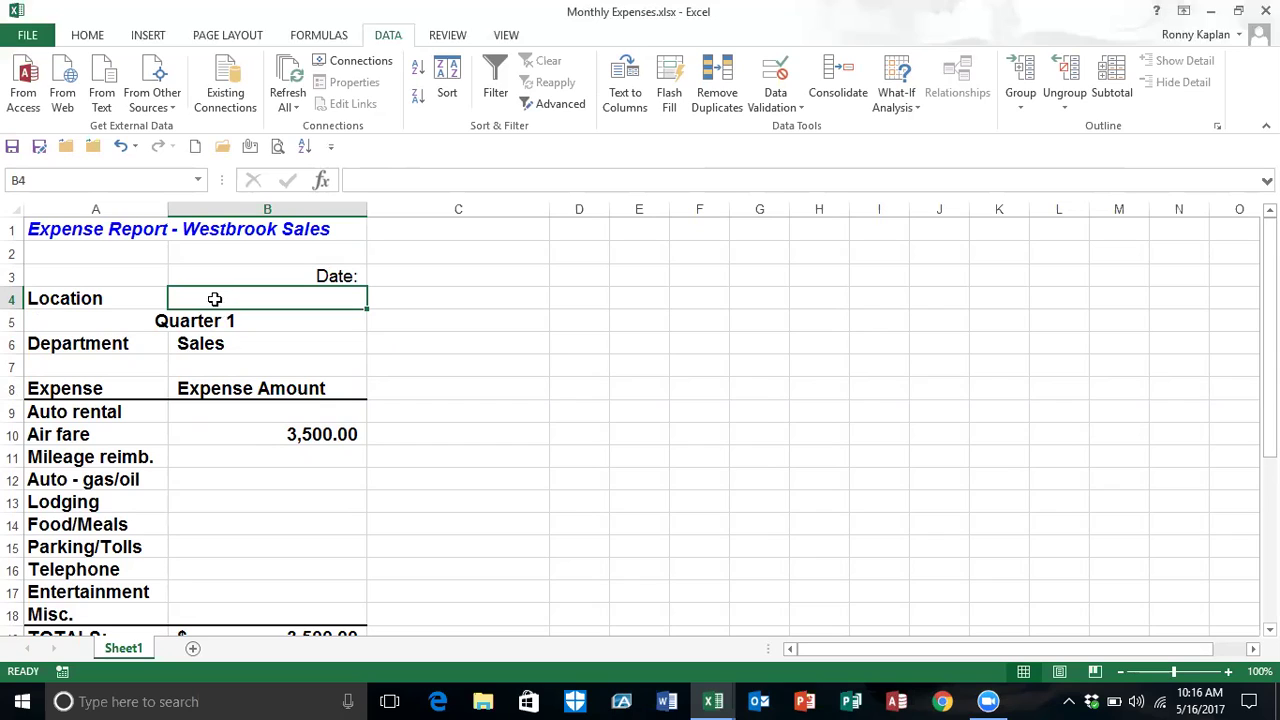
{"action": "left_click", "coordinate": [790, 110]}
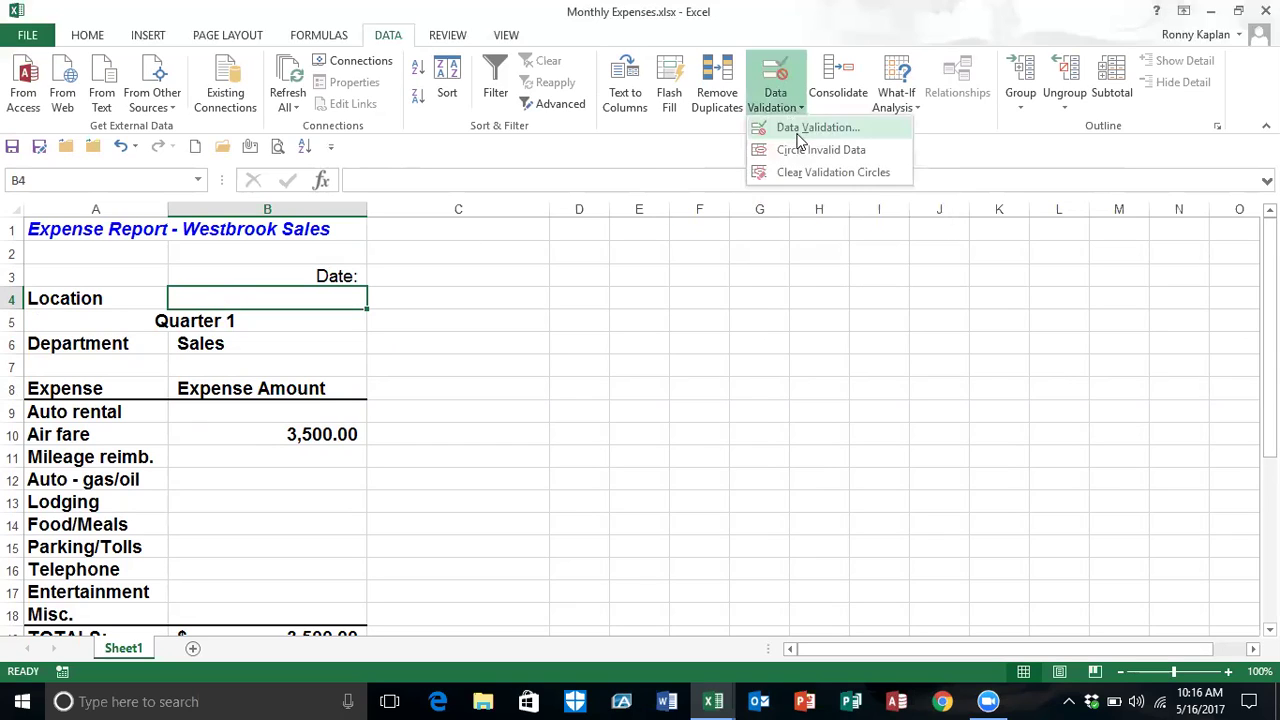
{"action": "left_click", "coordinate": [773, 126]}
{"action": "left_click", "coordinate": [768, 136]}
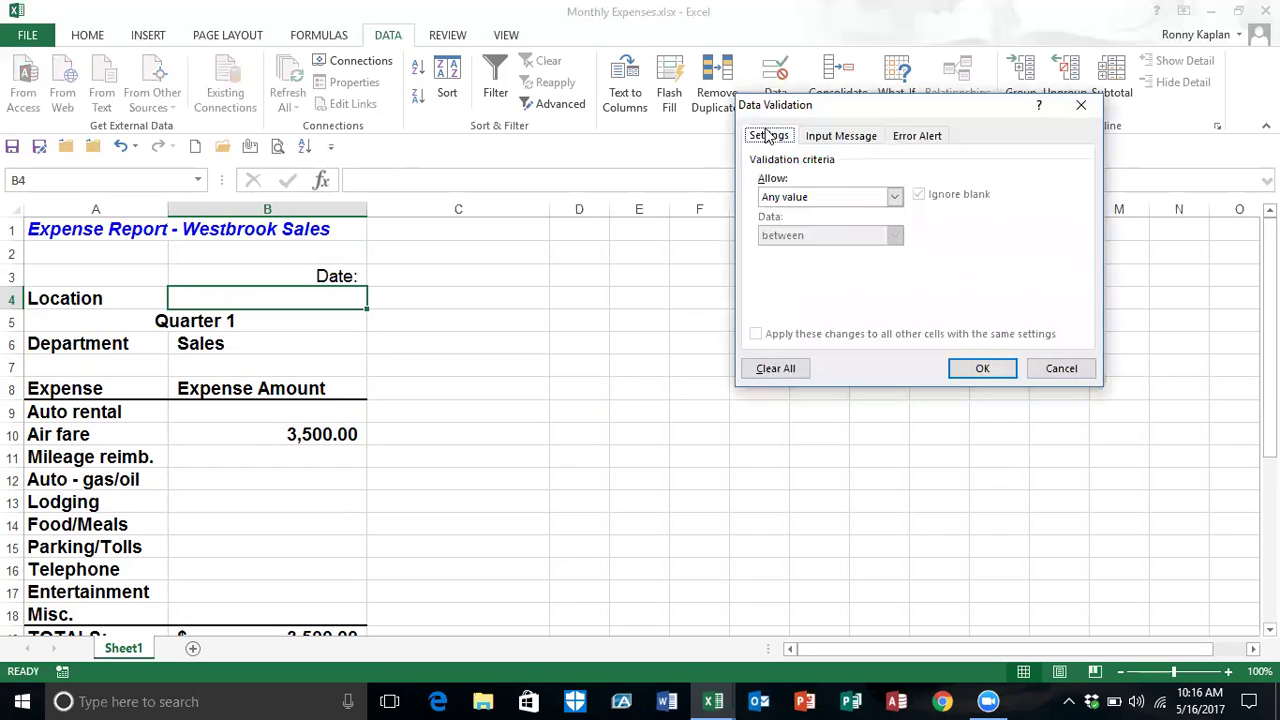
{"action": "left_click", "coordinate": [894, 198]}
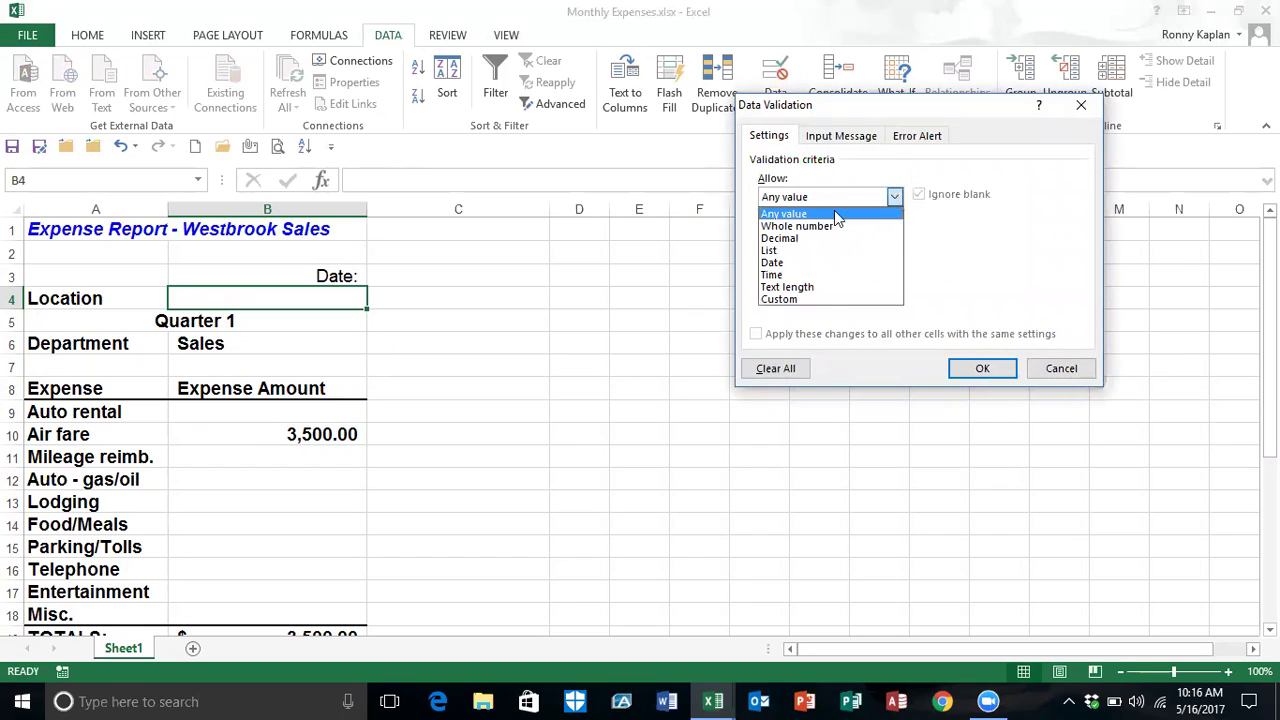
{"action": "left_click", "coordinate": [815, 287]}
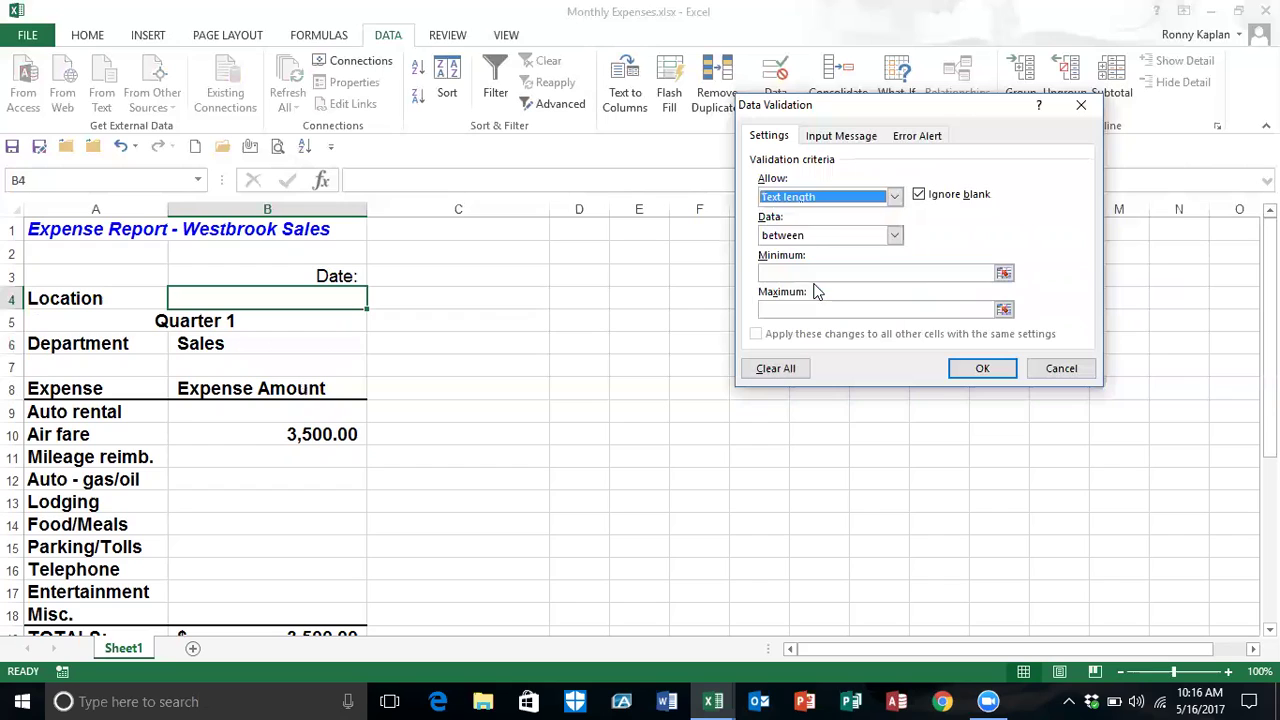
{"action": "left_click", "coordinate": [893, 237]}
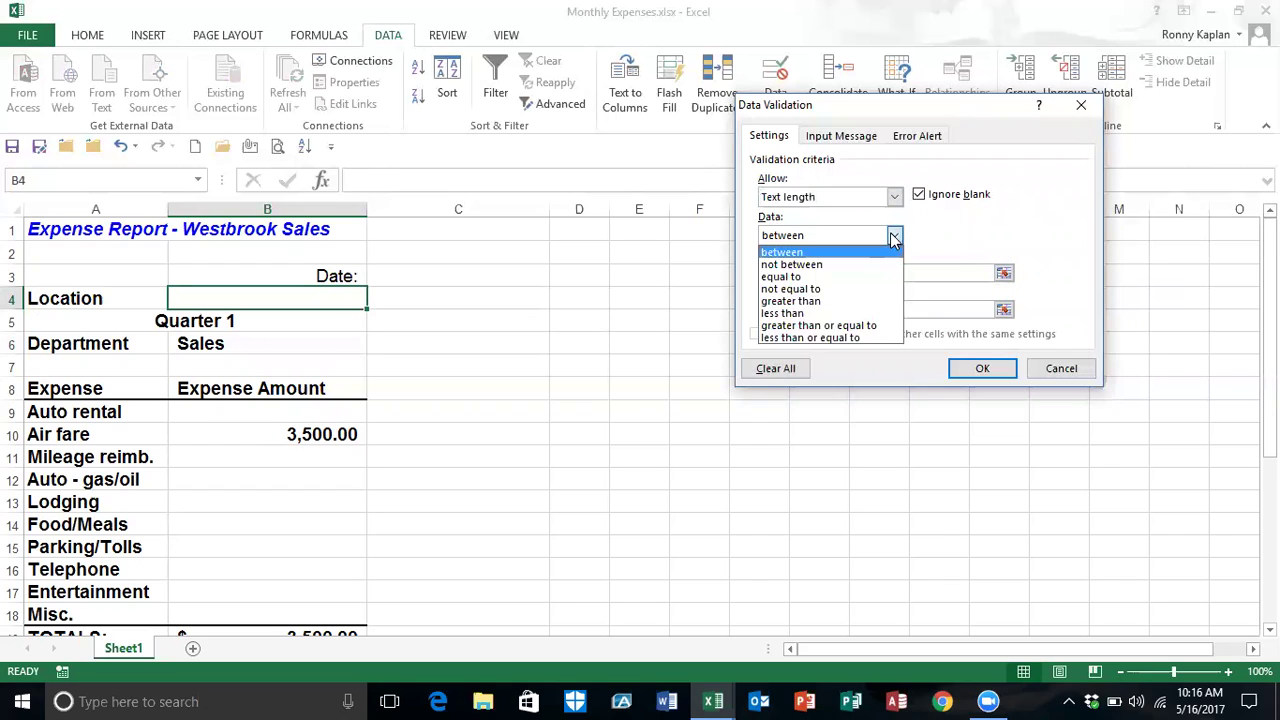
{"action": "left_click", "coordinate": [878, 339]}
{"action": "left_click", "coordinate": [781, 272]}
{"action": "type", "text": "5"}
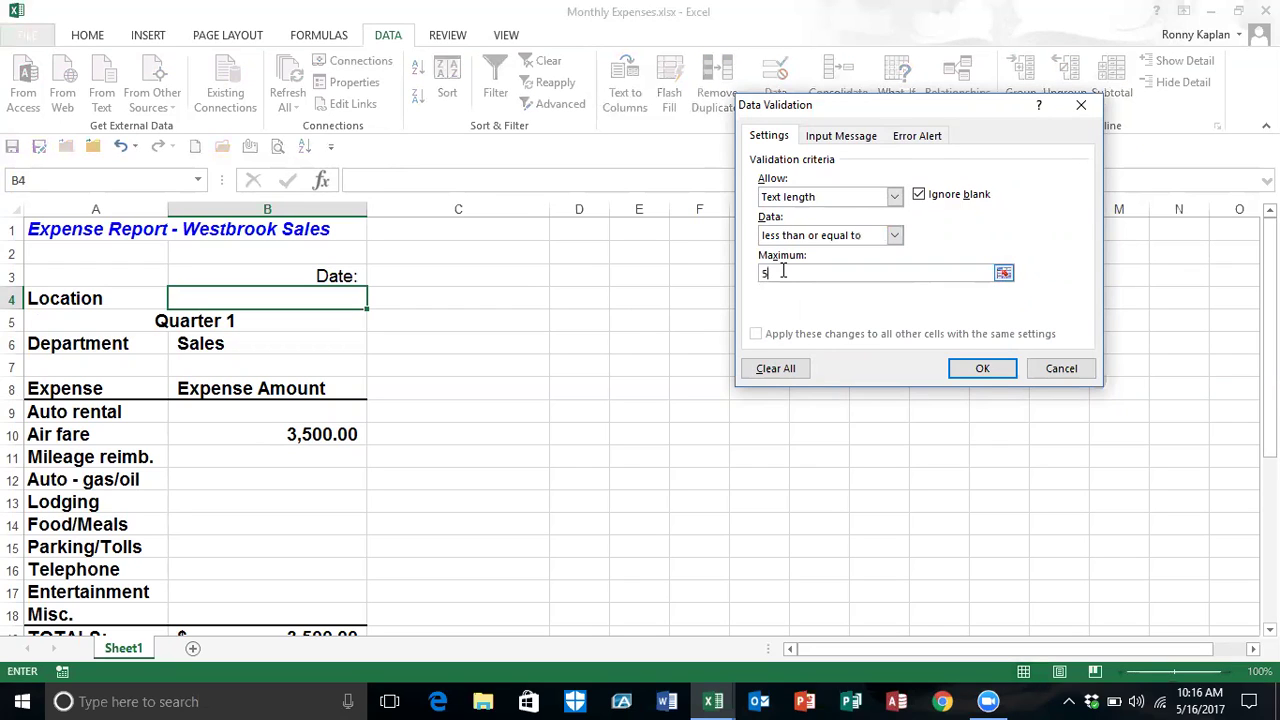
{"action": "left_click", "coordinate": [995, 371]}
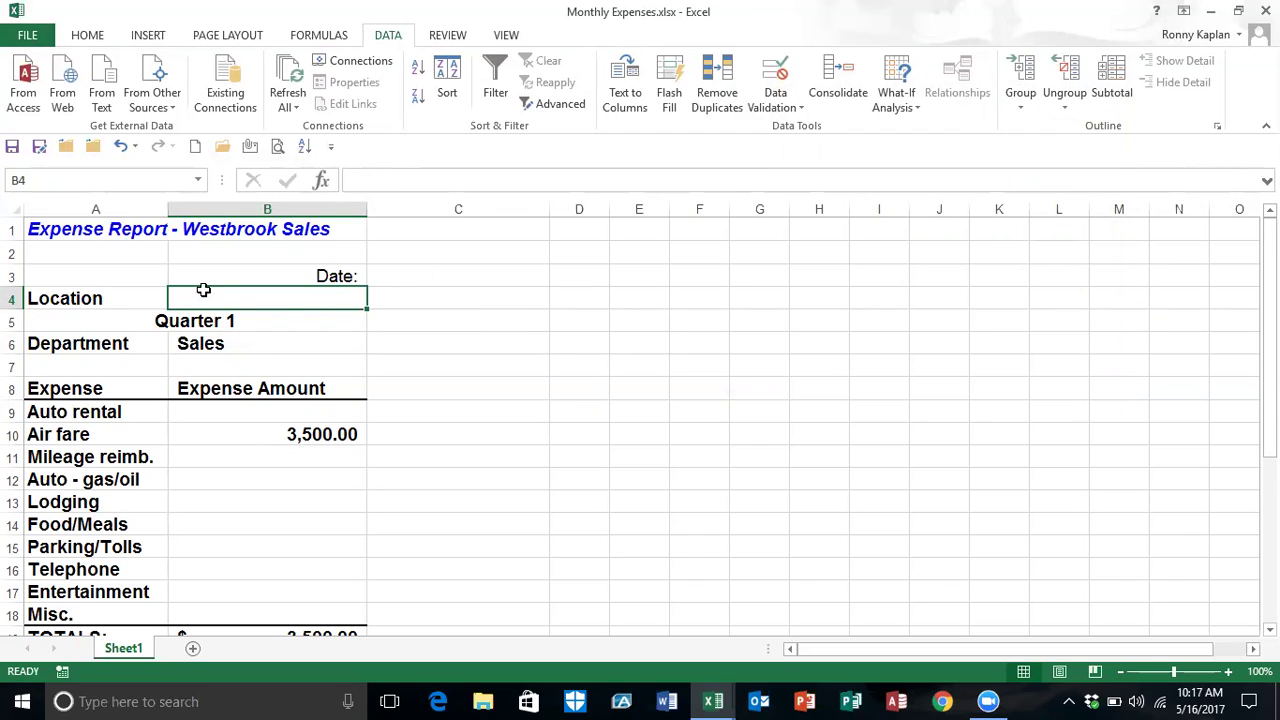
Test the text length limit by trying to enter New York as the Location in B4, and choose to retry
{"action": "type", "text": "New York"}
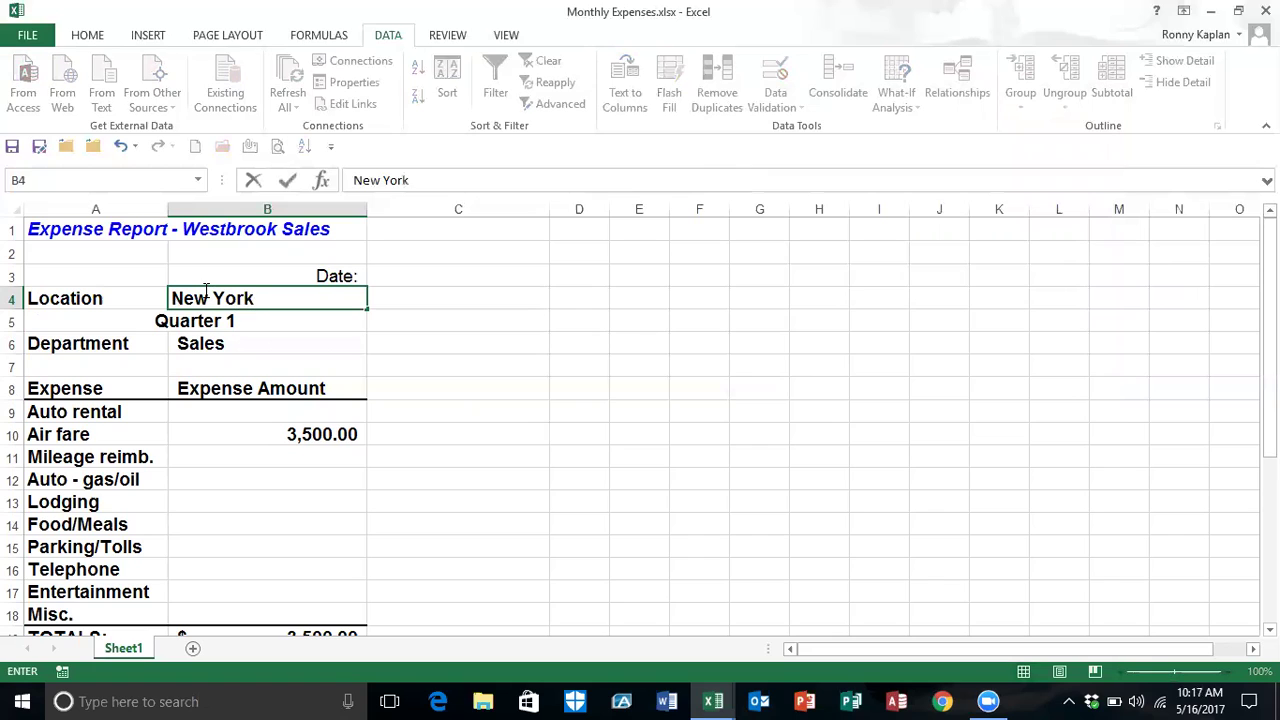
{"action": "key", "text": "Return"}
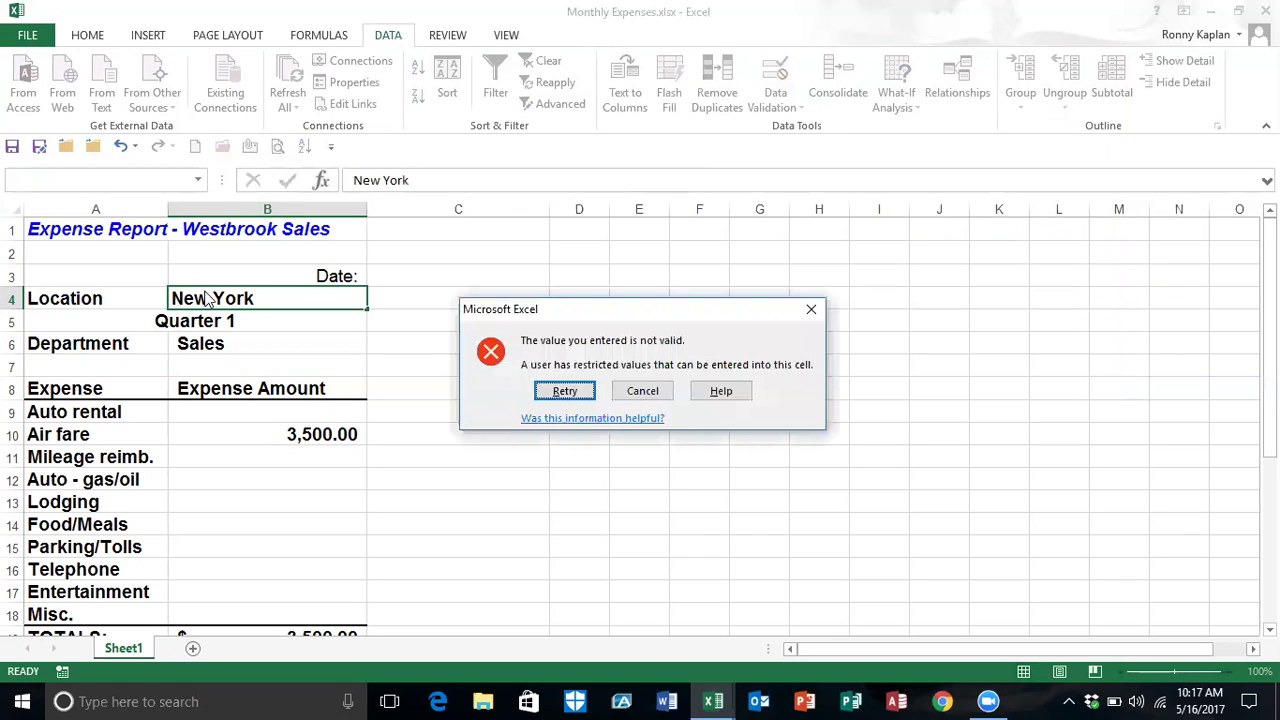
{"action": "left_click", "coordinate": [576, 394]}
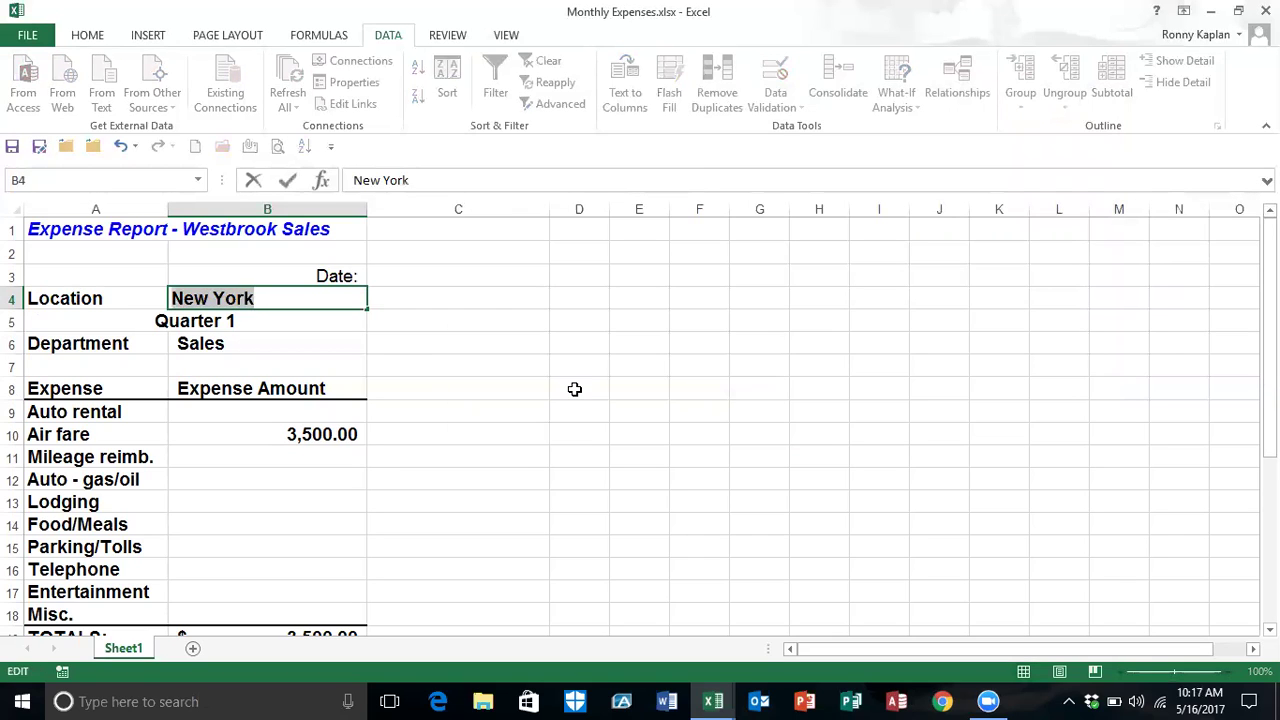
Enter NYC as the Location in B4, and select that cell again
{"action": "type", "text": "NYC"}
{"action": "key", "text": "Return"}
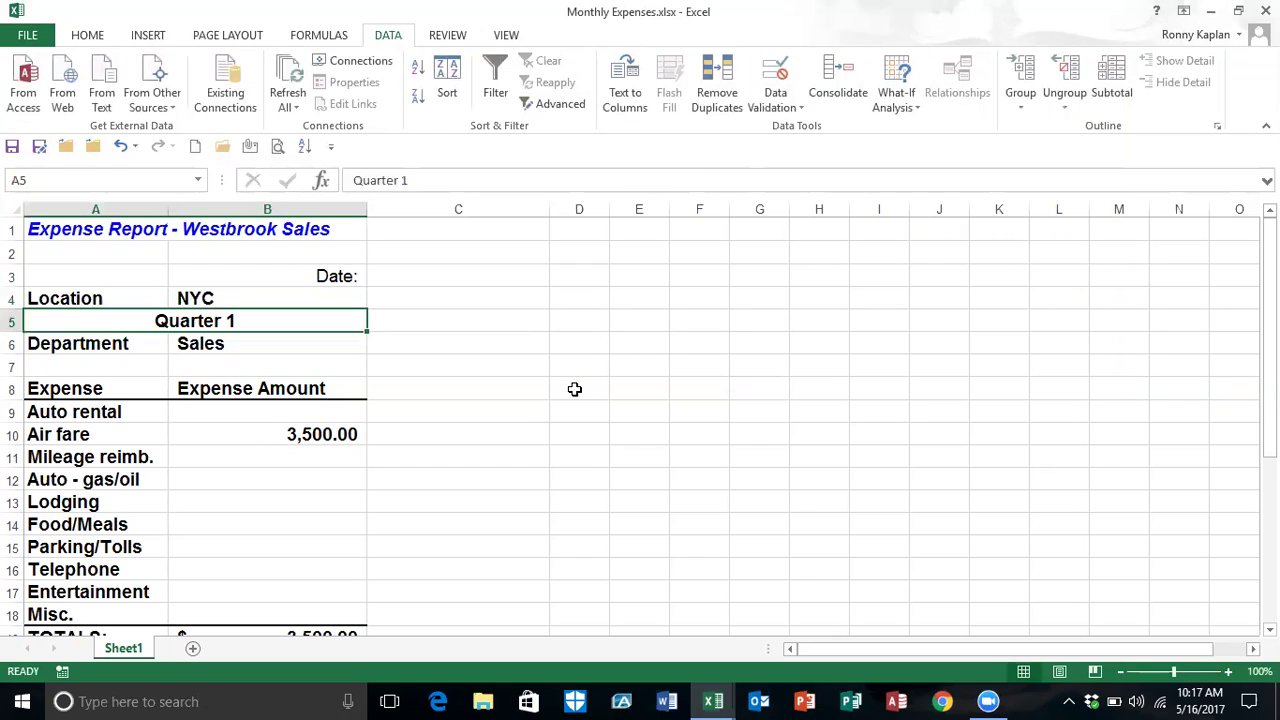
{"action": "left_click", "coordinate": [206, 298]}
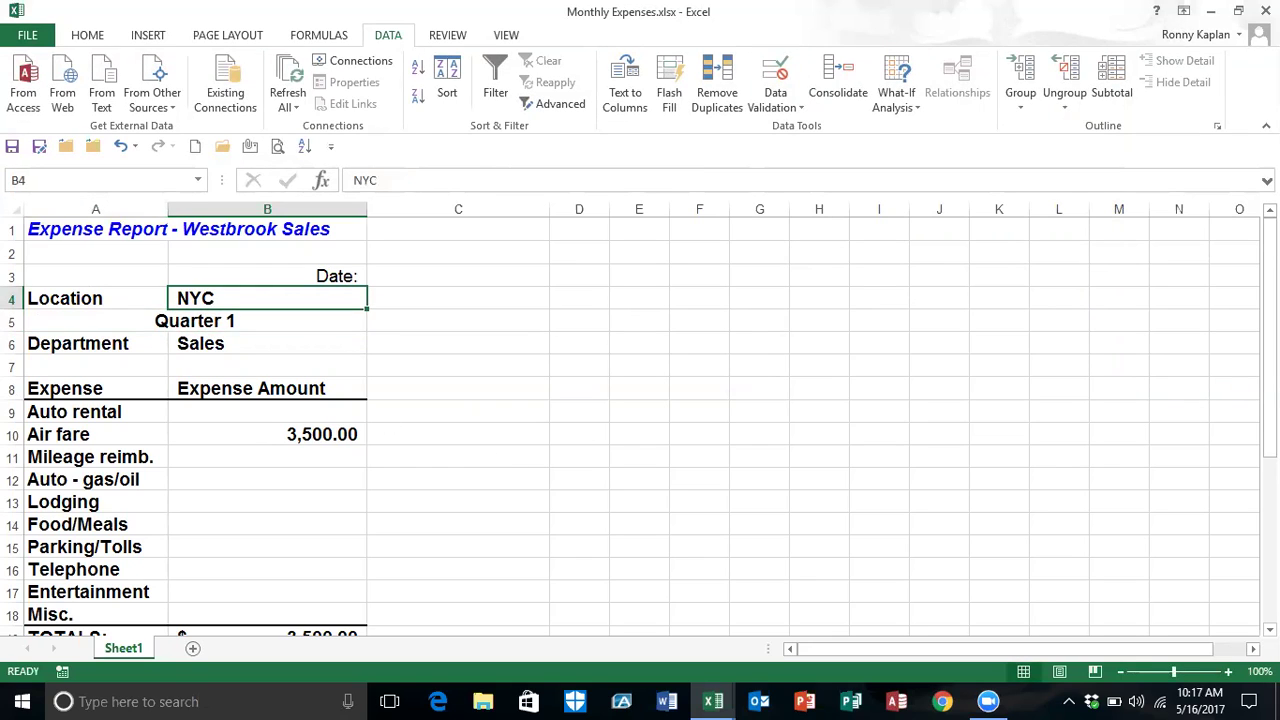
Test the text length limit by trying to enter Port Washington as the Location in B4, and choose to retry
{"action": "type", "text": "Port Washington"}
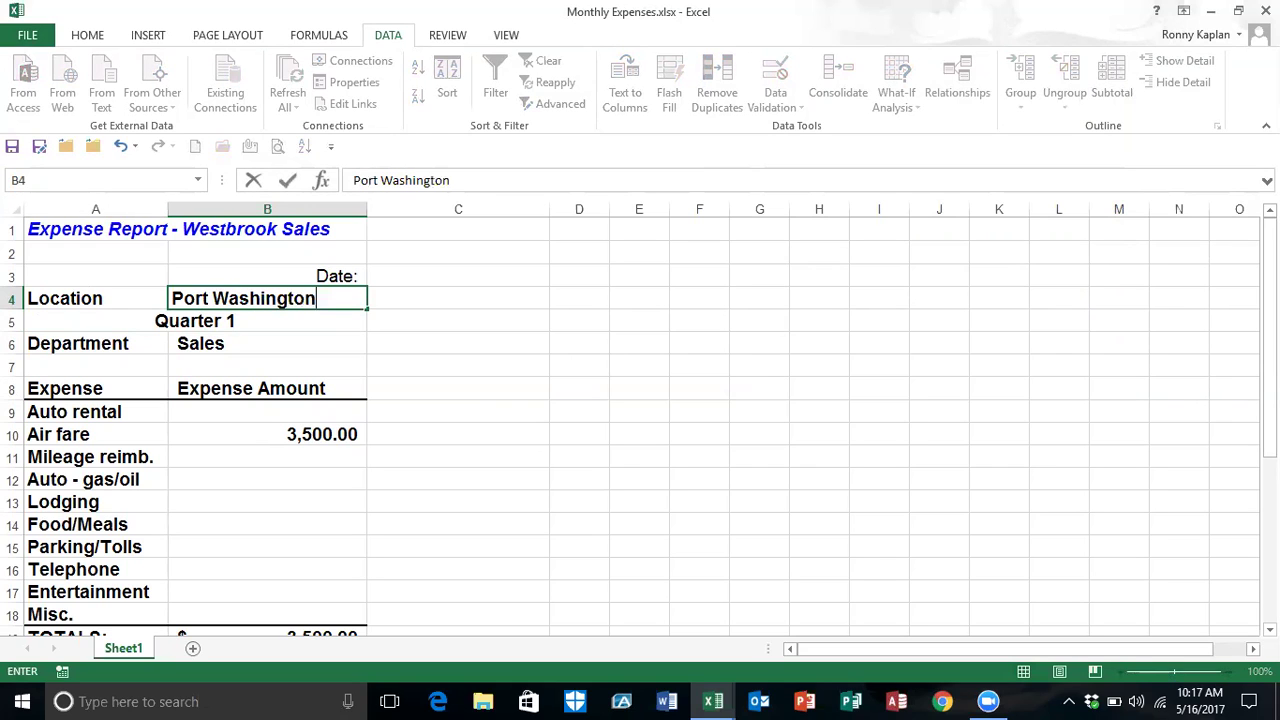
{"action": "key", "text": "Return"}
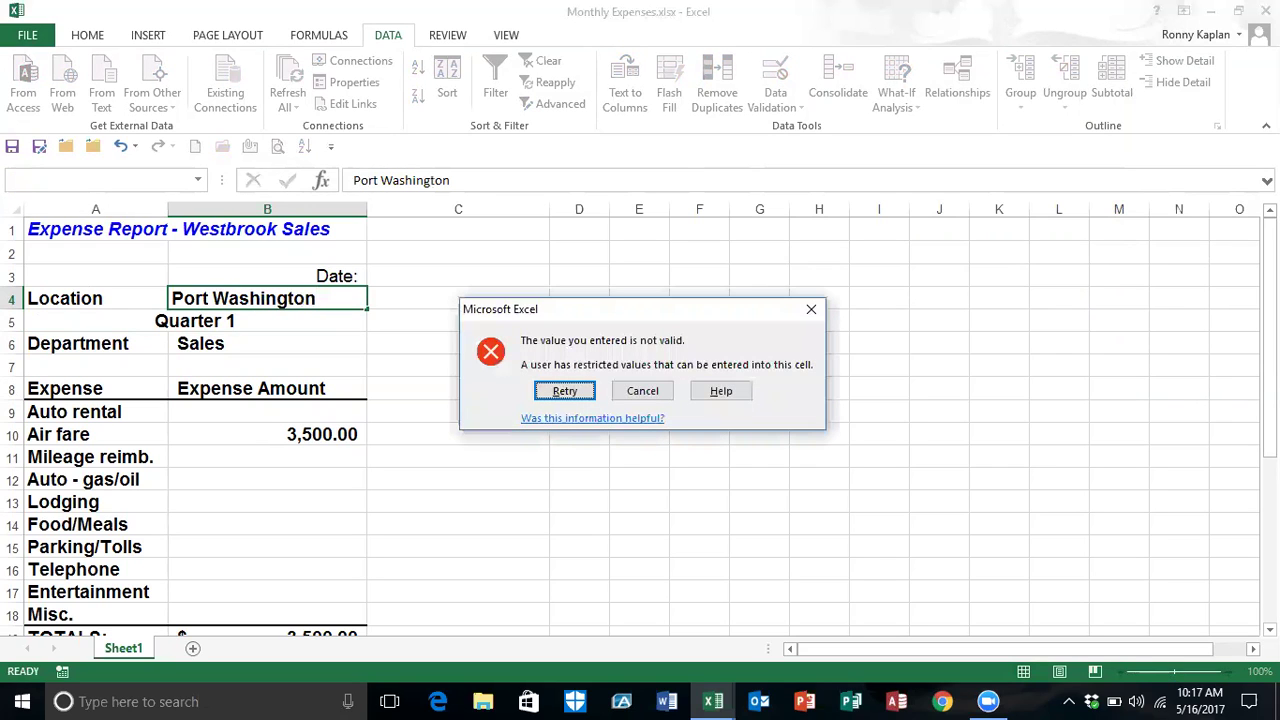
{"action": "left_click", "coordinate": [565, 390]}
Enter PWash as the Location in B4, and select that cell again
{"action": "type", "text": "PWash"}
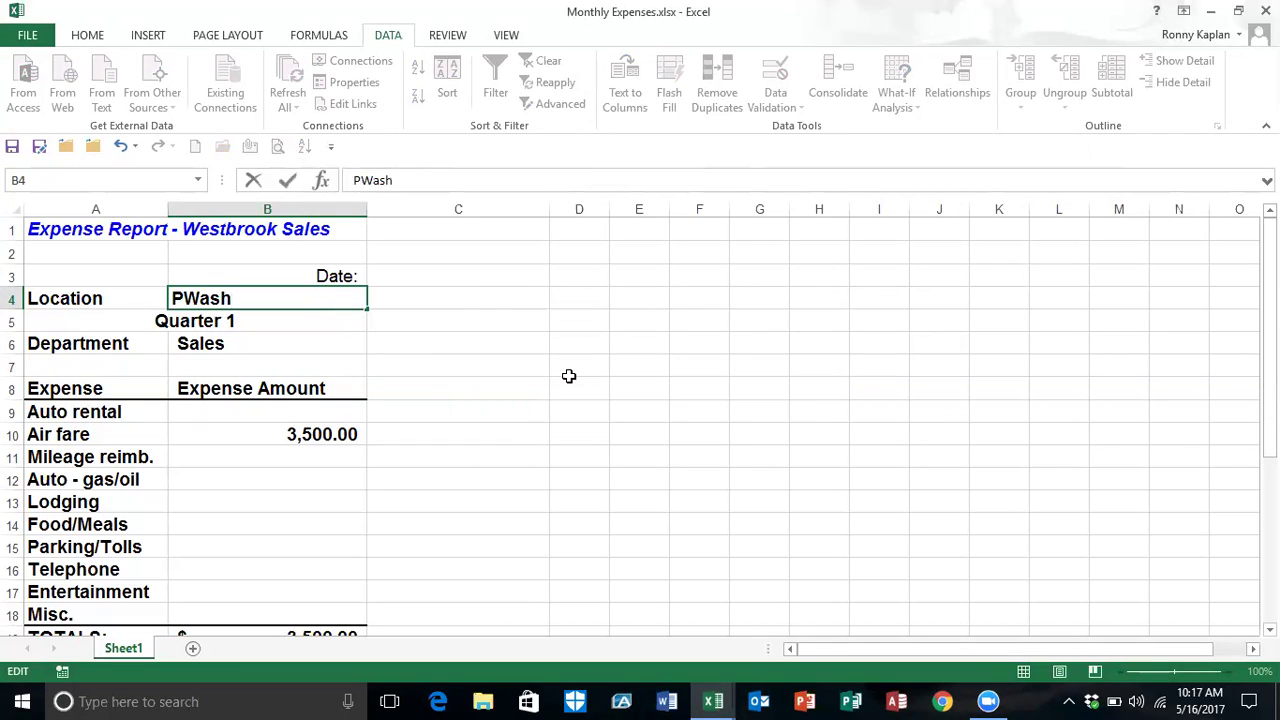
{"action": "key", "text": "Return"}
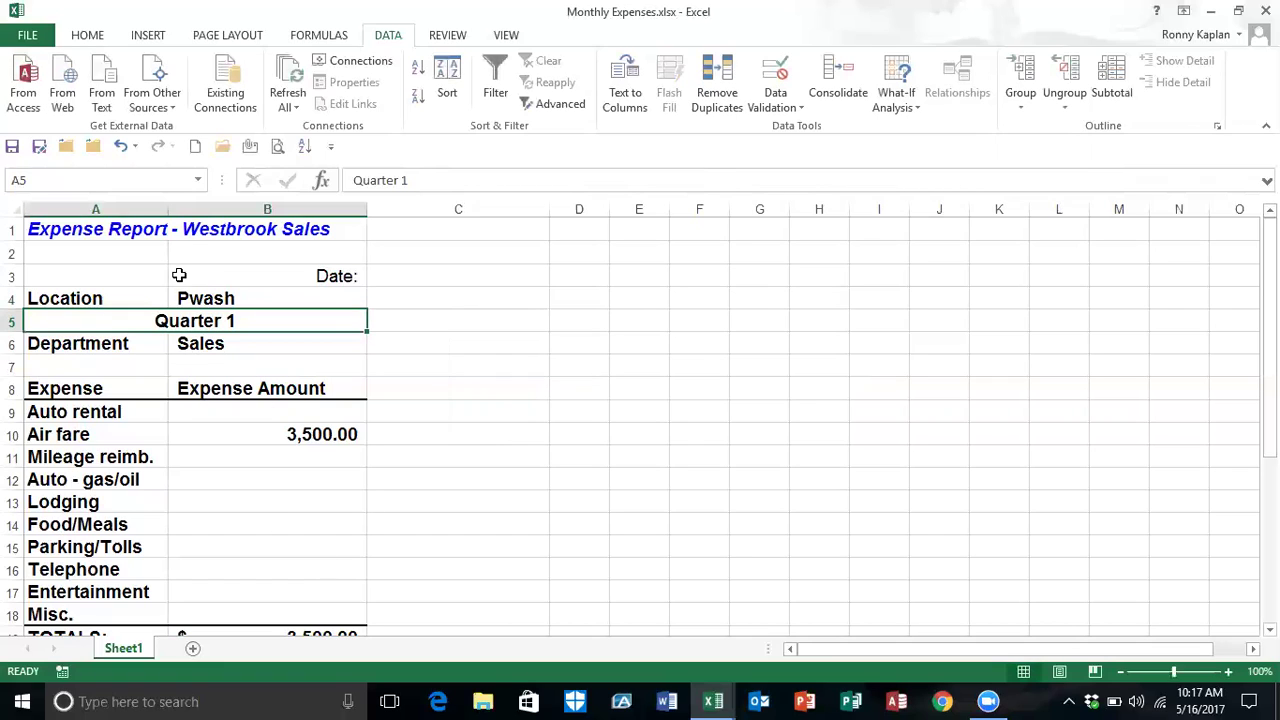
{"action": "left_click", "coordinate": [195, 300]}
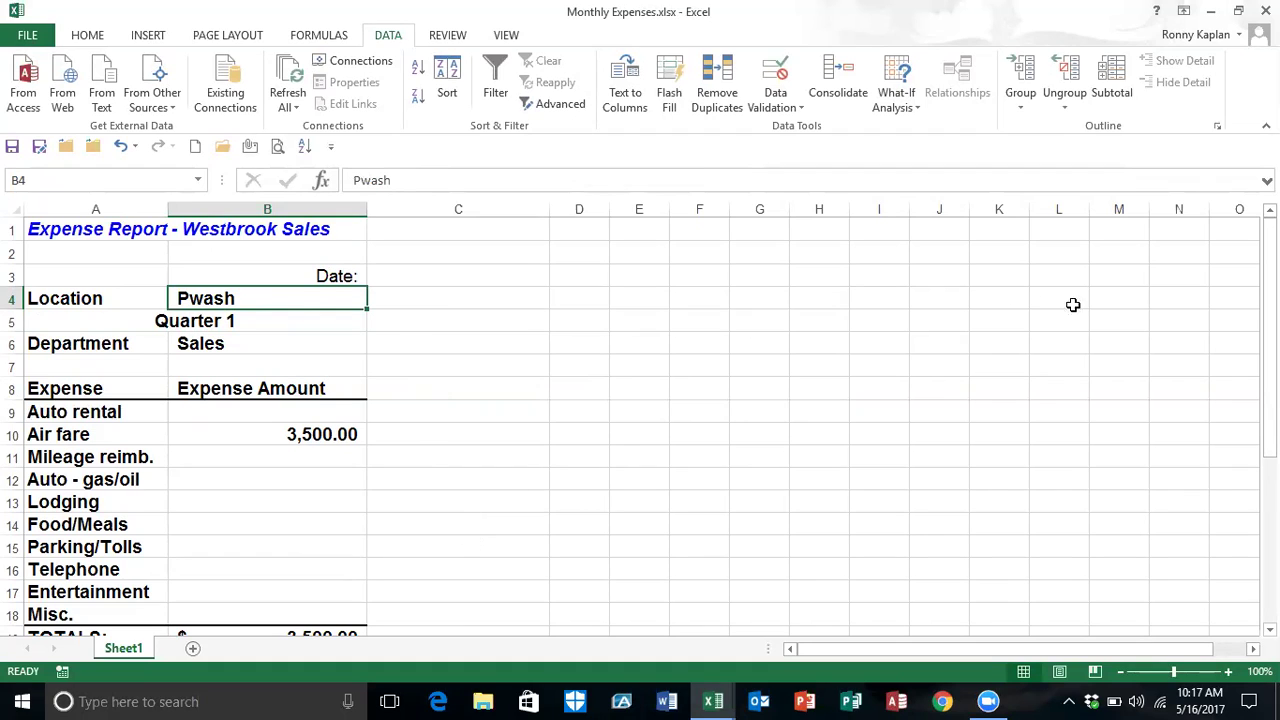
{"action": "left_click_drag", "start_coordinate": [1268, 312], "coordinate": [1234, 256]}
Restrict the date cell C3 with data validation to dates greater than or equal to 1/1/17
{"action": "left_click", "coordinate": [429, 275]}
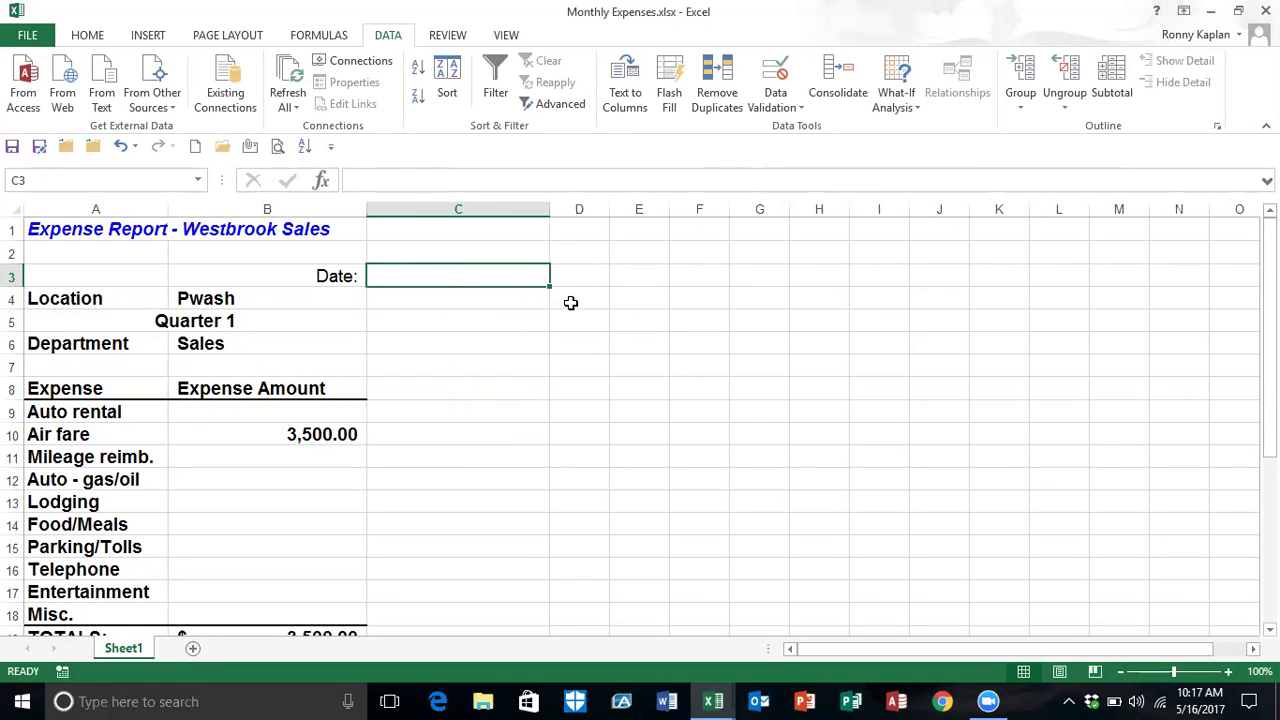
{"action": "left_click", "coordinate": [791, 105]}
{"action": "left_click", "coordinate": [785, 129]}
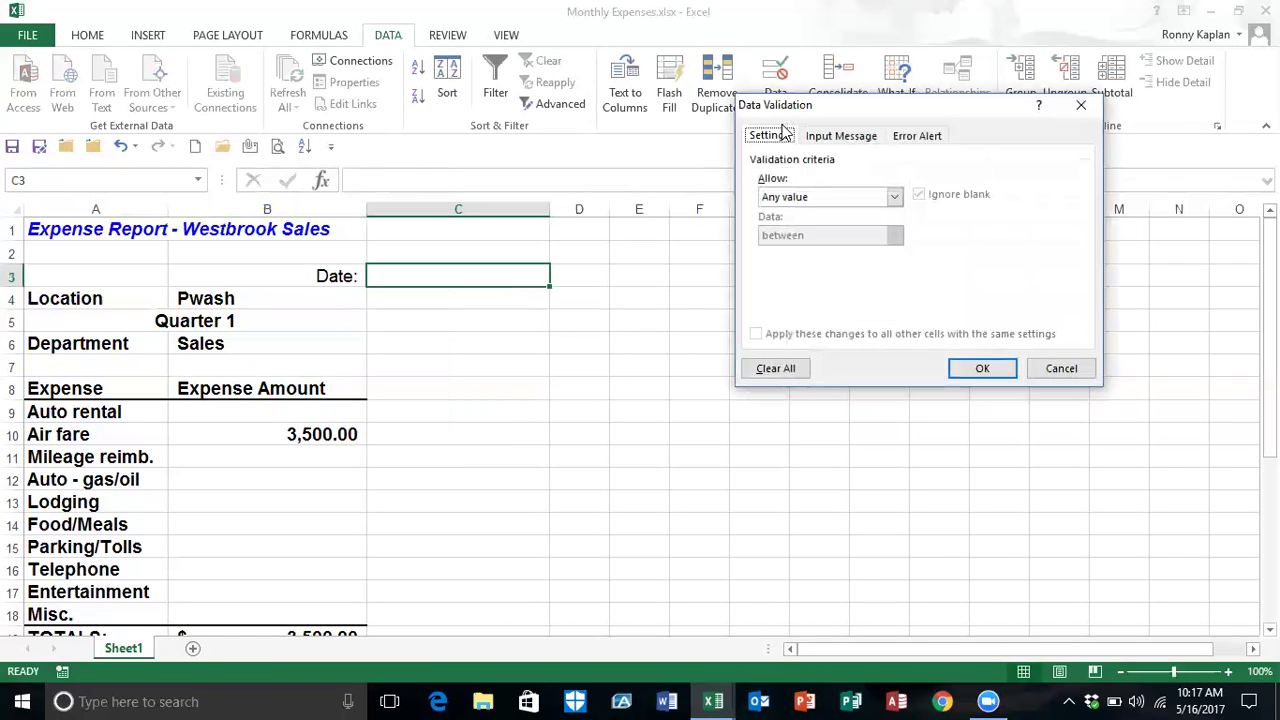
{"action": "left_click", "coordinate": [893, 197]}
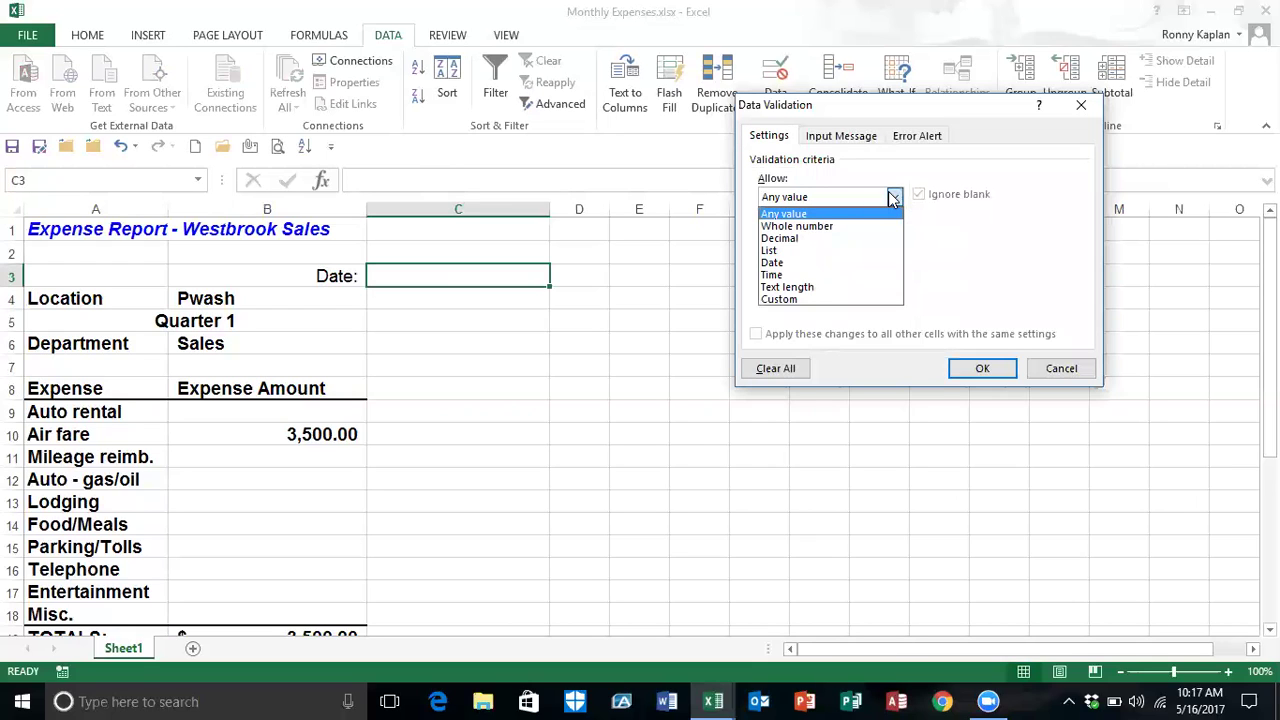
{"action": "left_click", "coordinate": [787, 263]}
{"action": "left_click", "coordinate": [894, 236]}
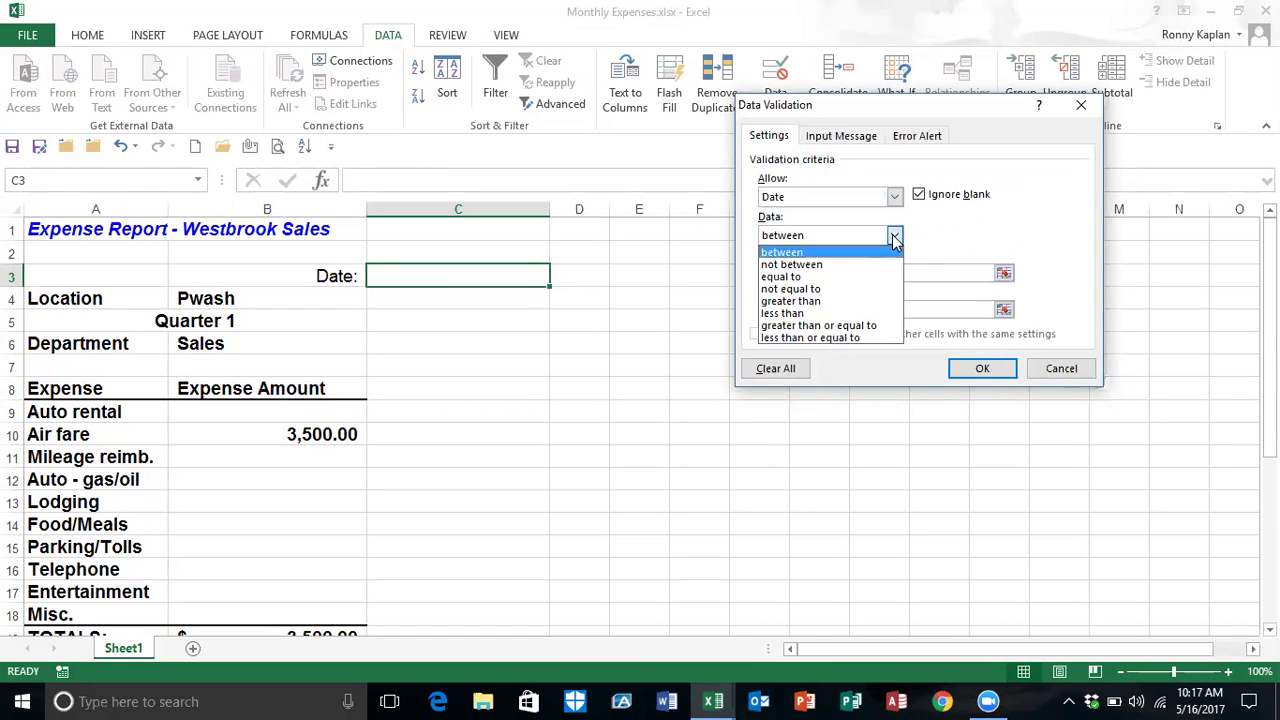
{"action": "left_click", "coordinate": [848, 325]}
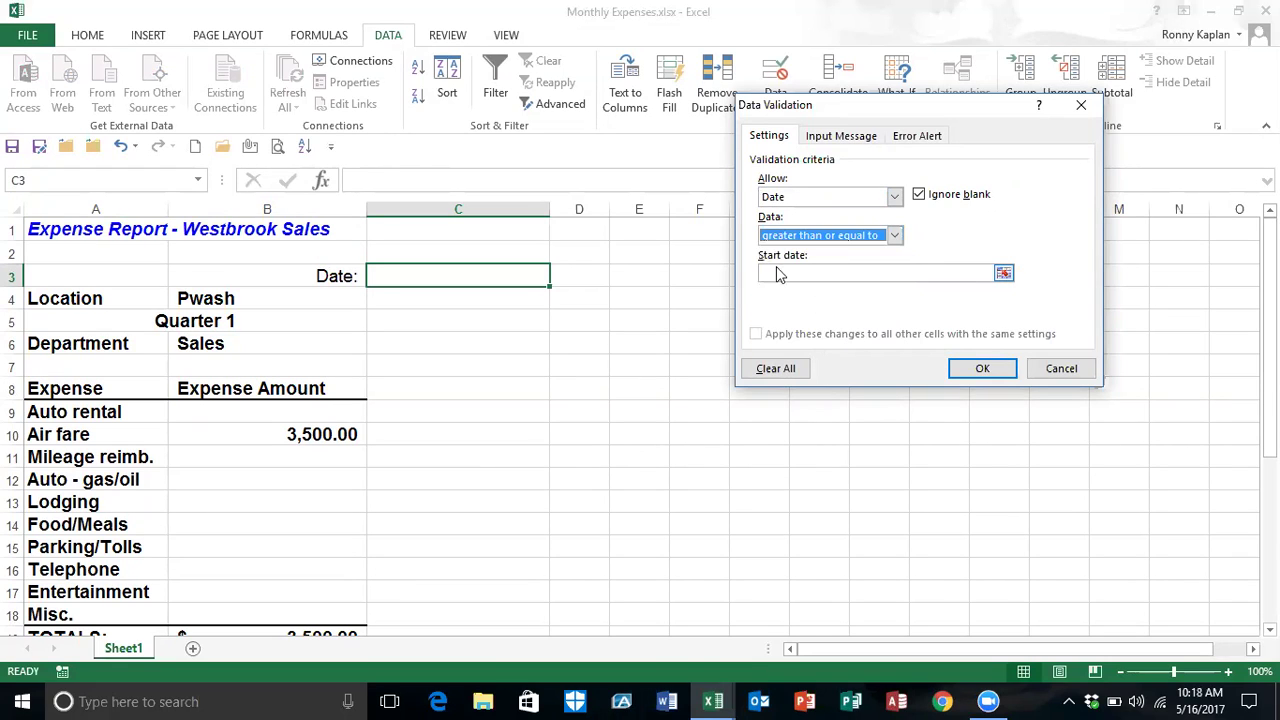
{"action": "left_click", "coordinate": [780, 275]}
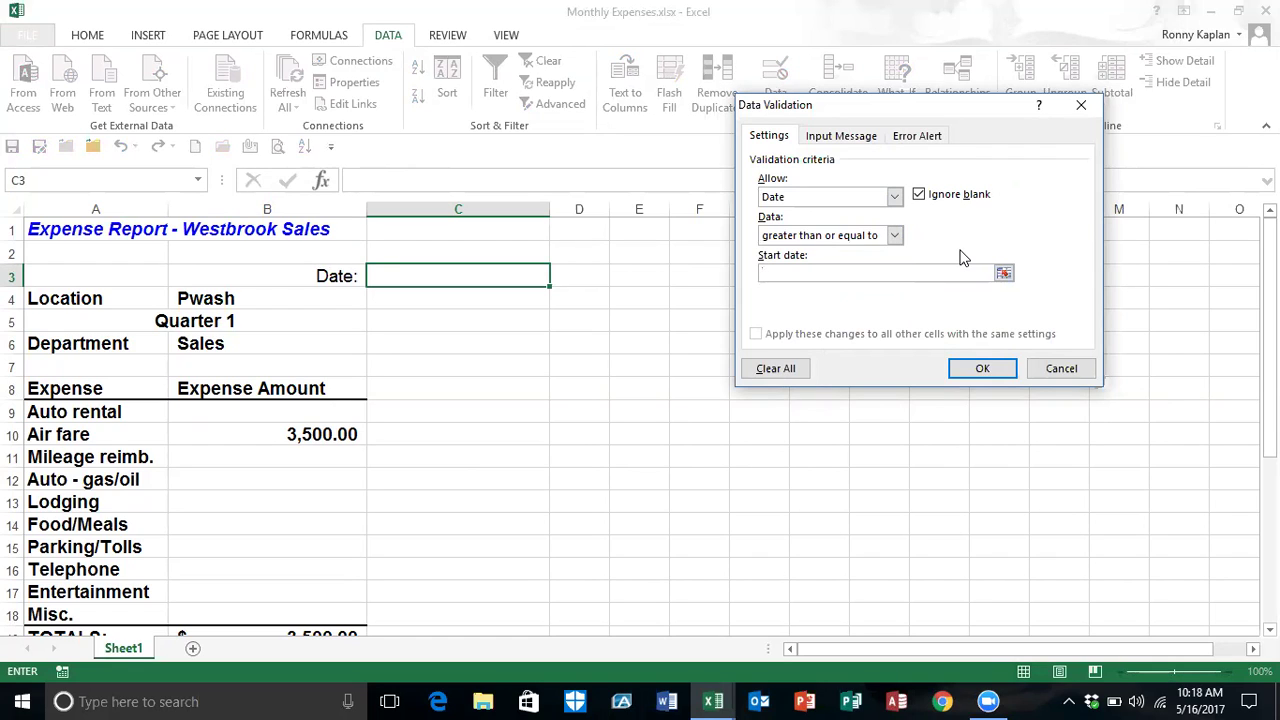
{"action": "type", "text": "1/1/17"}
{"action": "key", "text": "Return"}
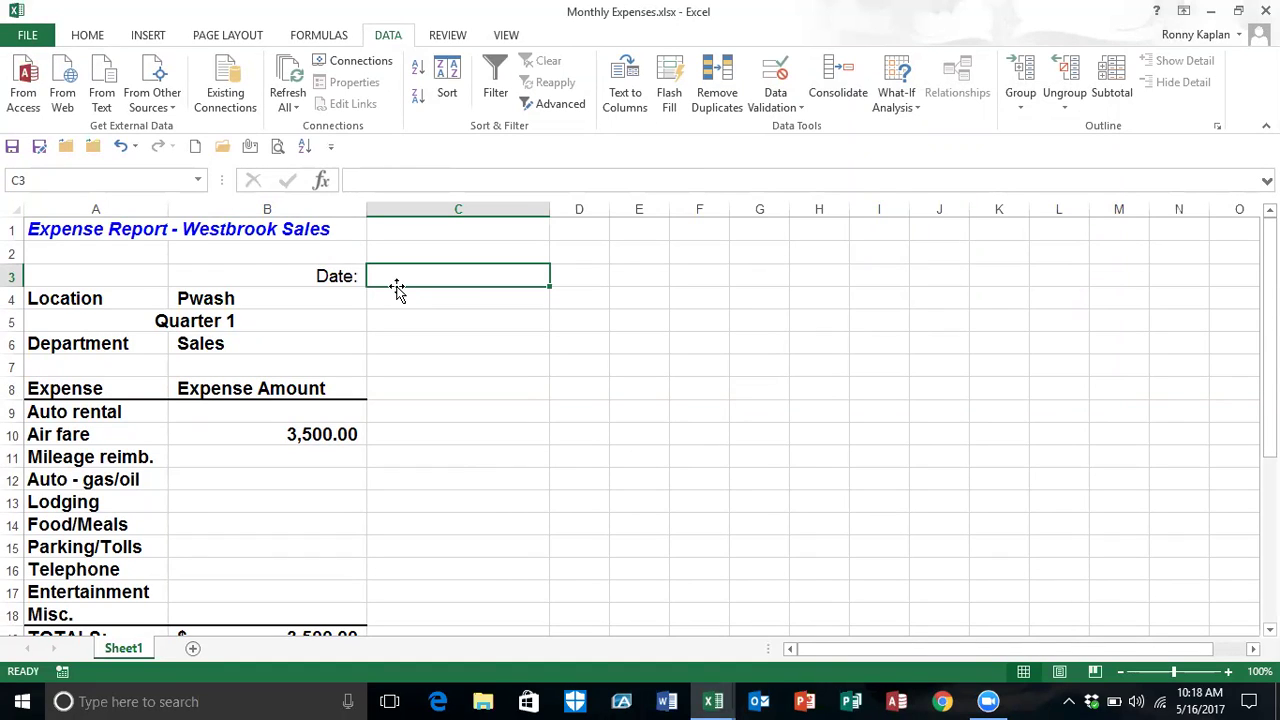
Test the date restriction by trying to enter 12/10/16 in C3, and choose to retry
{"action": "type", "text": "12/"}
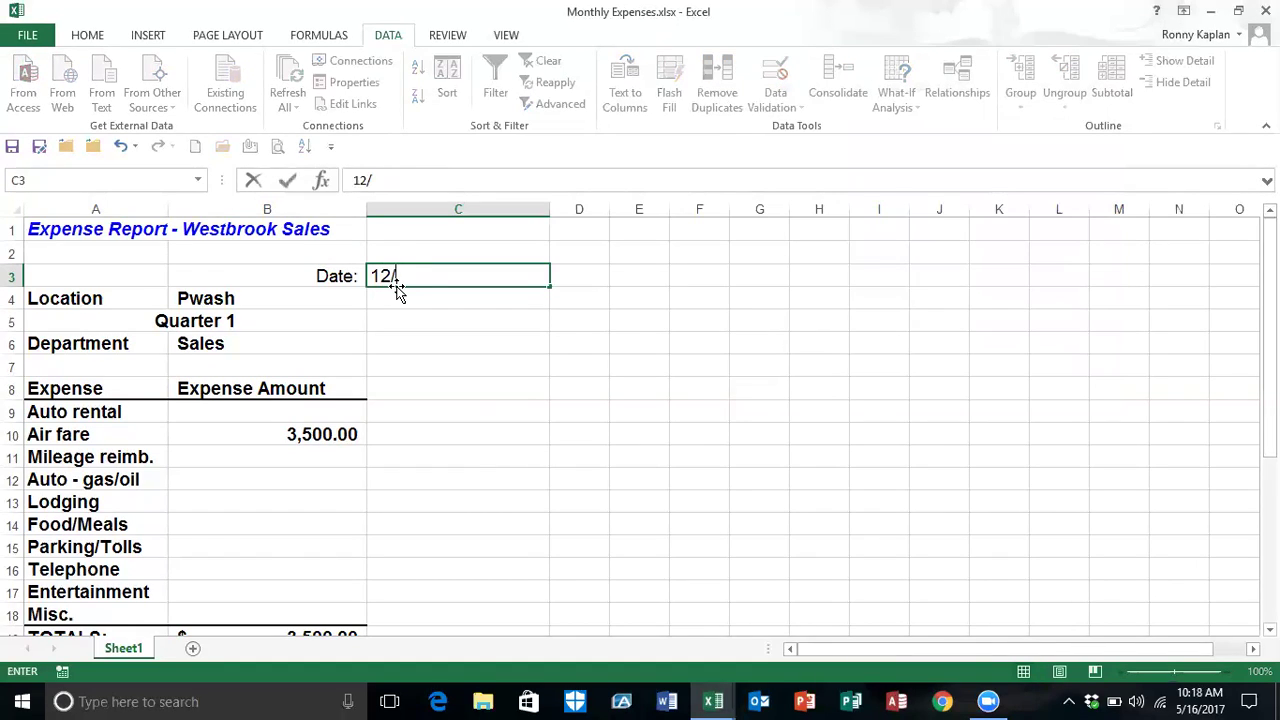
{"action": "type", "text": "10/16"}
{"action": "key", "text": "Return"}
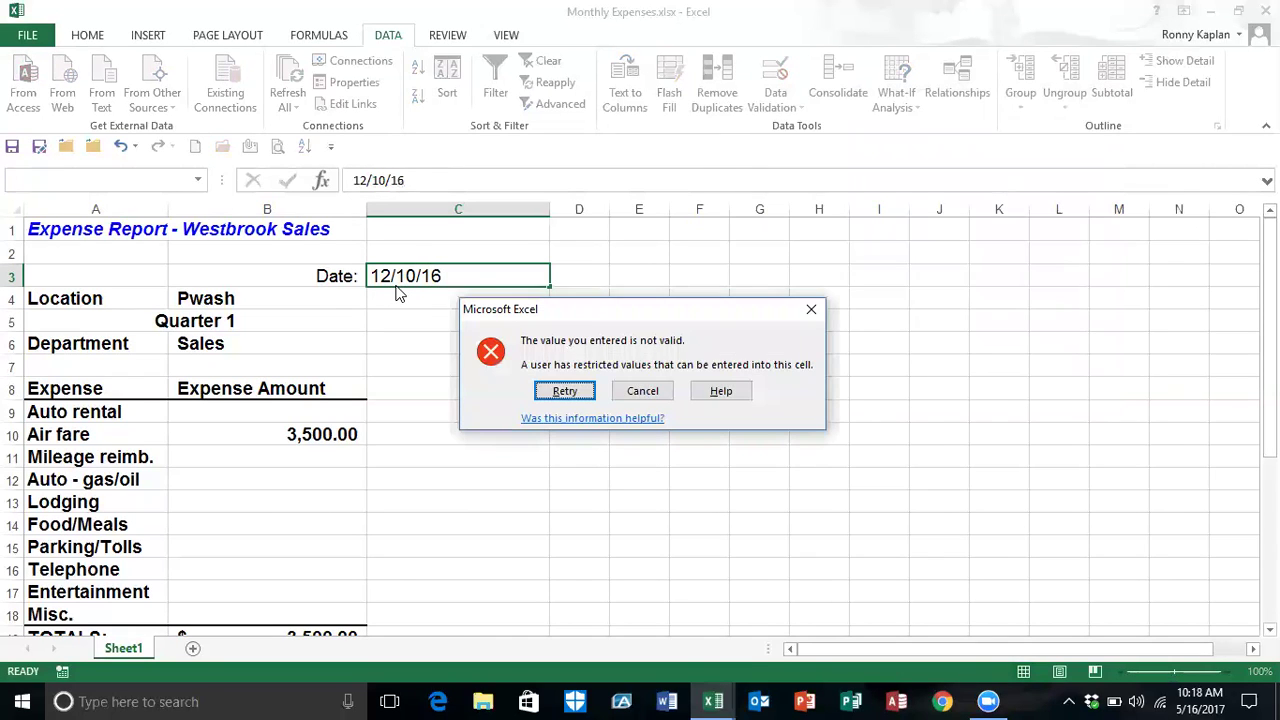
{"action": "left_click", "coordinate": [565, 391]}
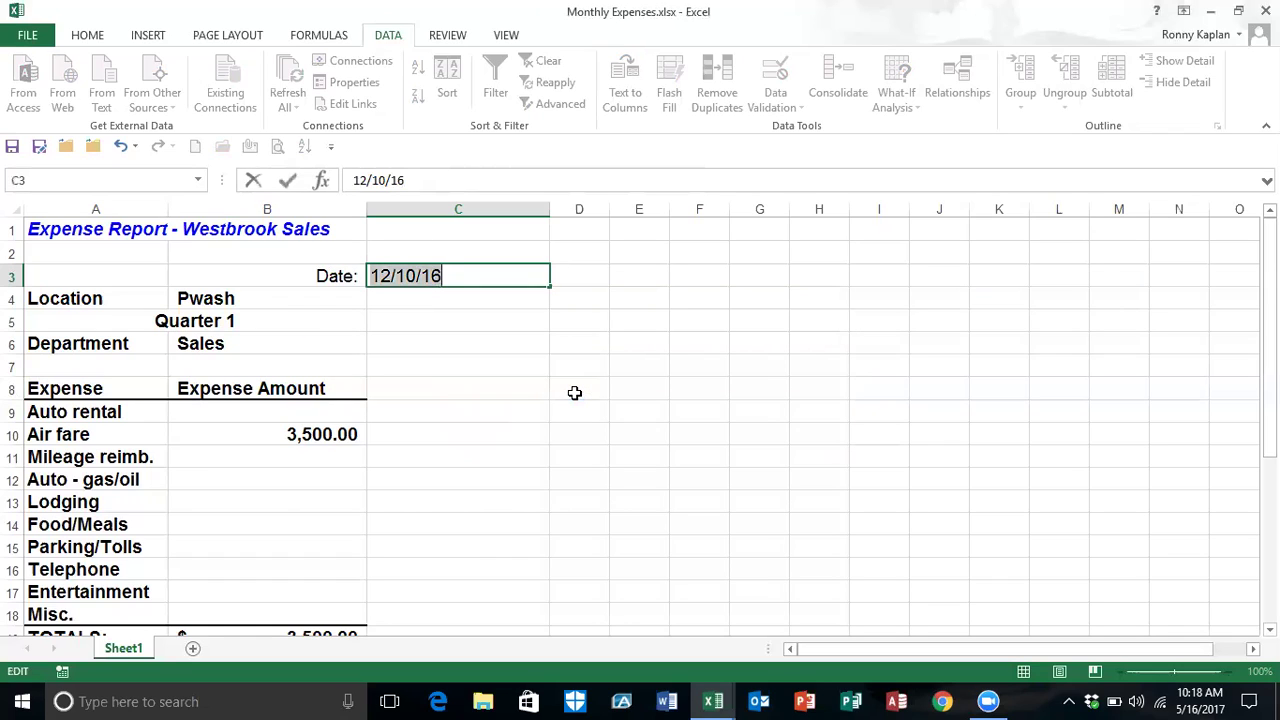
Enter May 15, 2017 as the date in C3, and select that cell again
{"action": "type", "text": "May"}
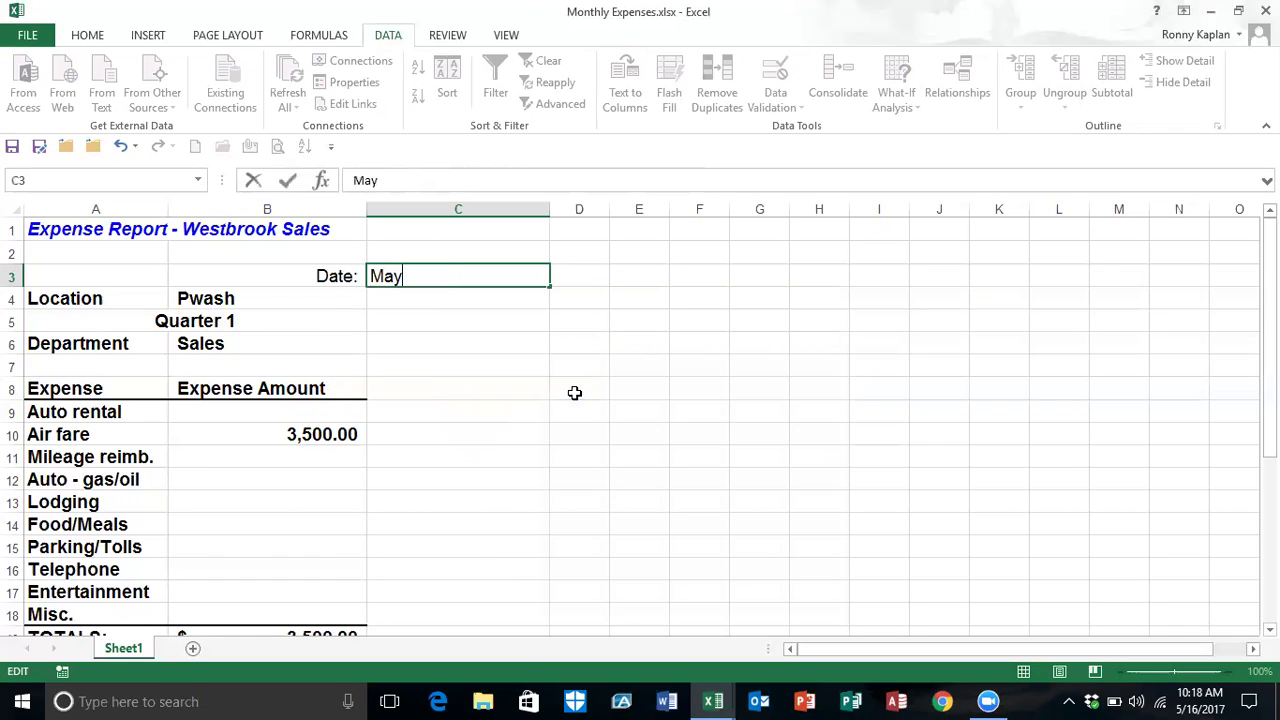
{"action": "type", "text": " 15, 2017"}
{"action": "key", "text": "Return"}
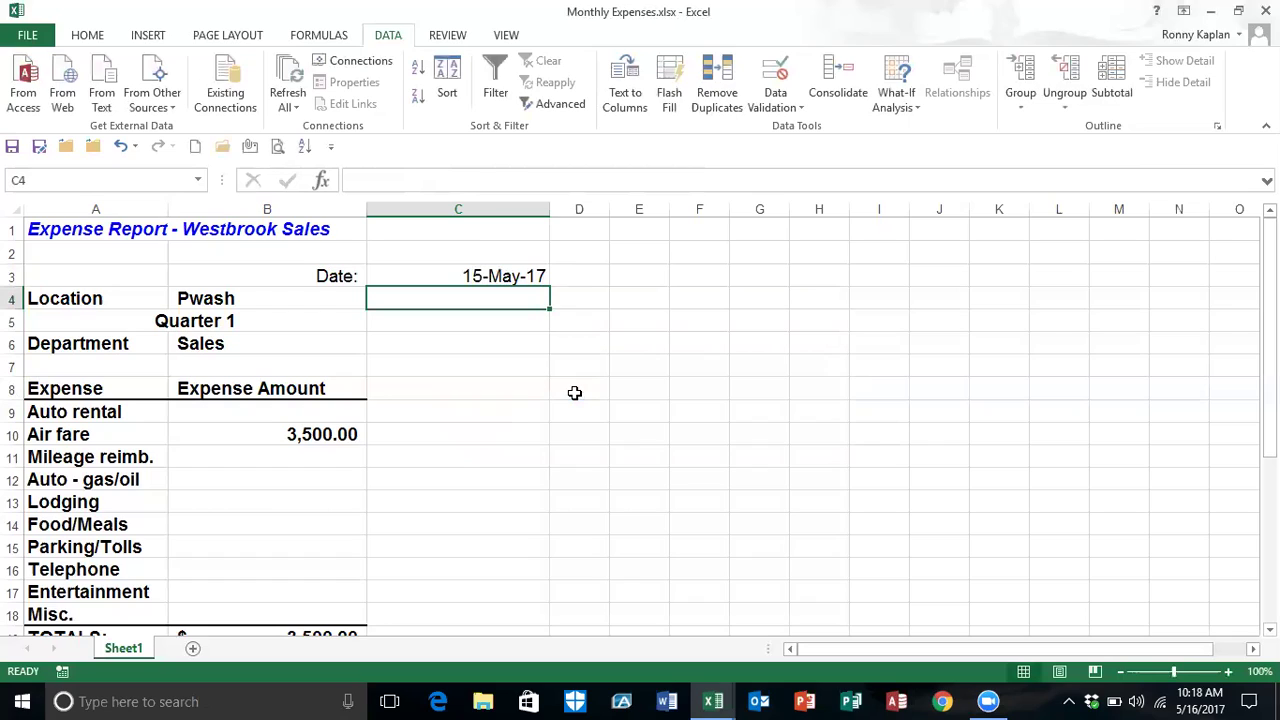
{"action": "left_click", "coordinate": [490, 276]}
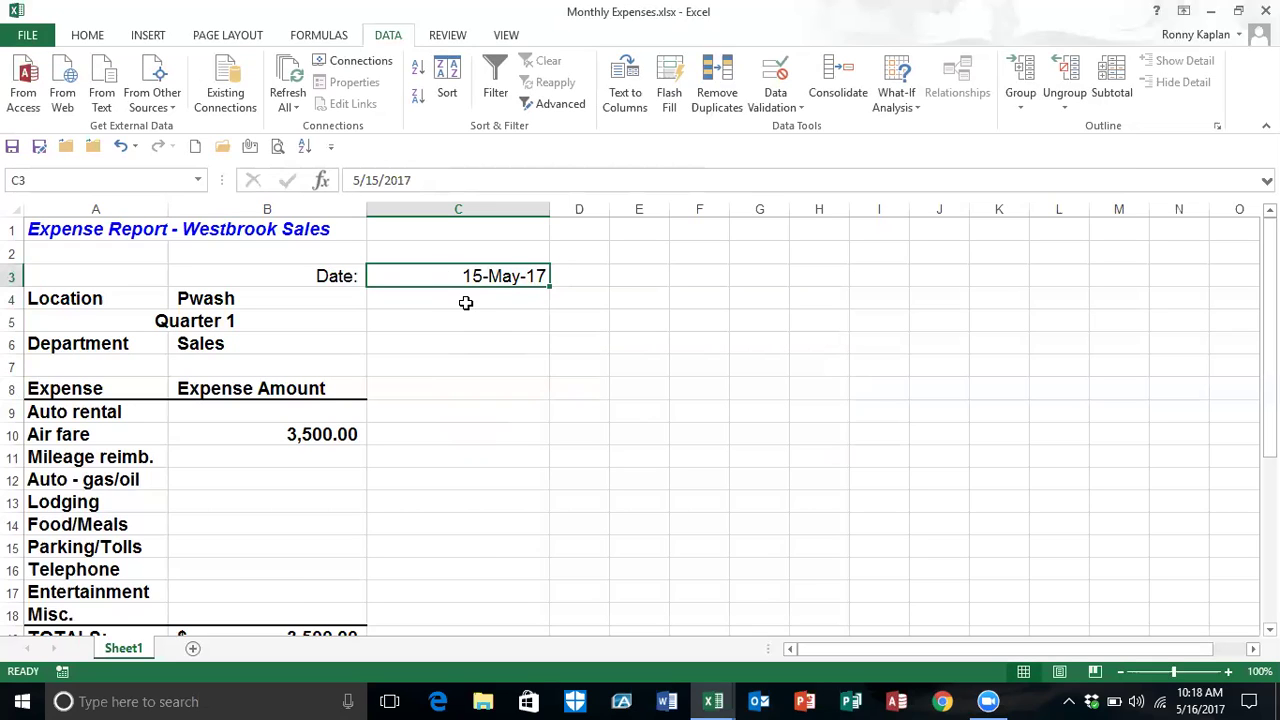
{"action": "mouse_move", "coordinate": [1268, 266]}
{"action": "left_mouse_down"}
{"action": "mouse_move", "coordinate": [1268, 400]}
{"action": "mouse_move", "coordinate": [1268, 266]}
{"action": "left_mouse_up"}
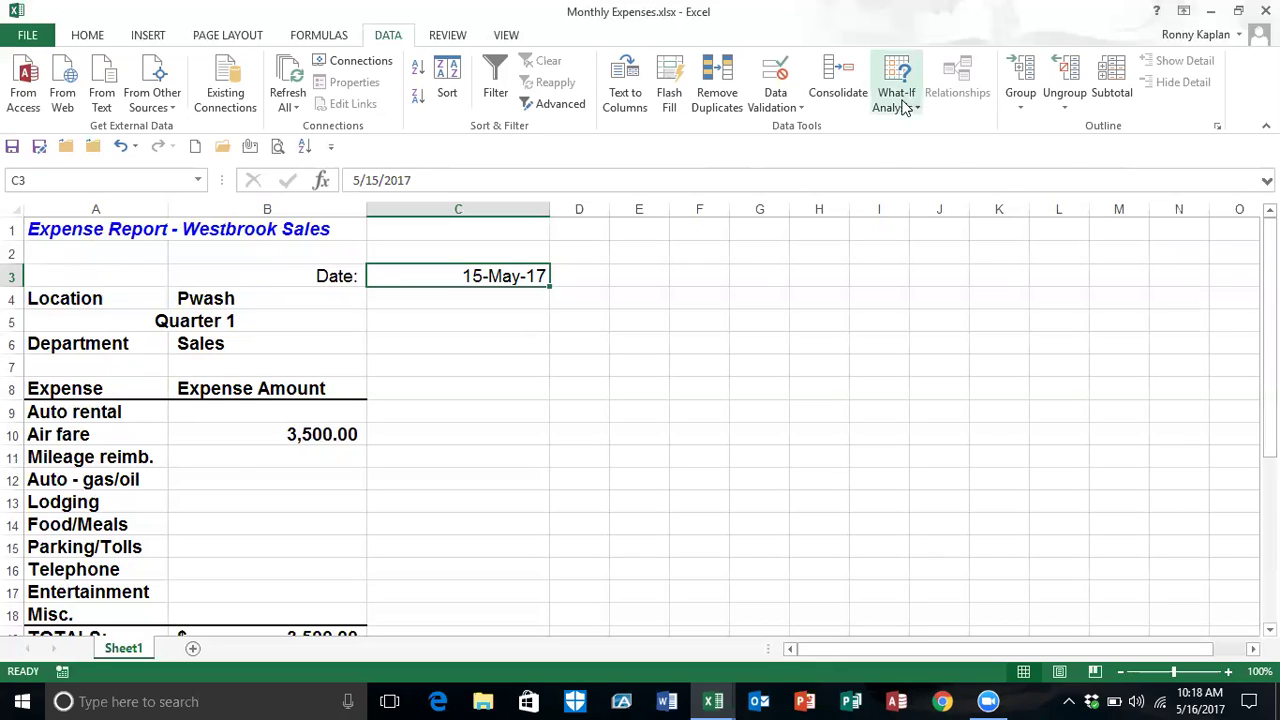
Review the allowed data types, input message and error alert options of C3's data validation, and close without changes
{"action": "left_click", "coordinate": [775, 100]}
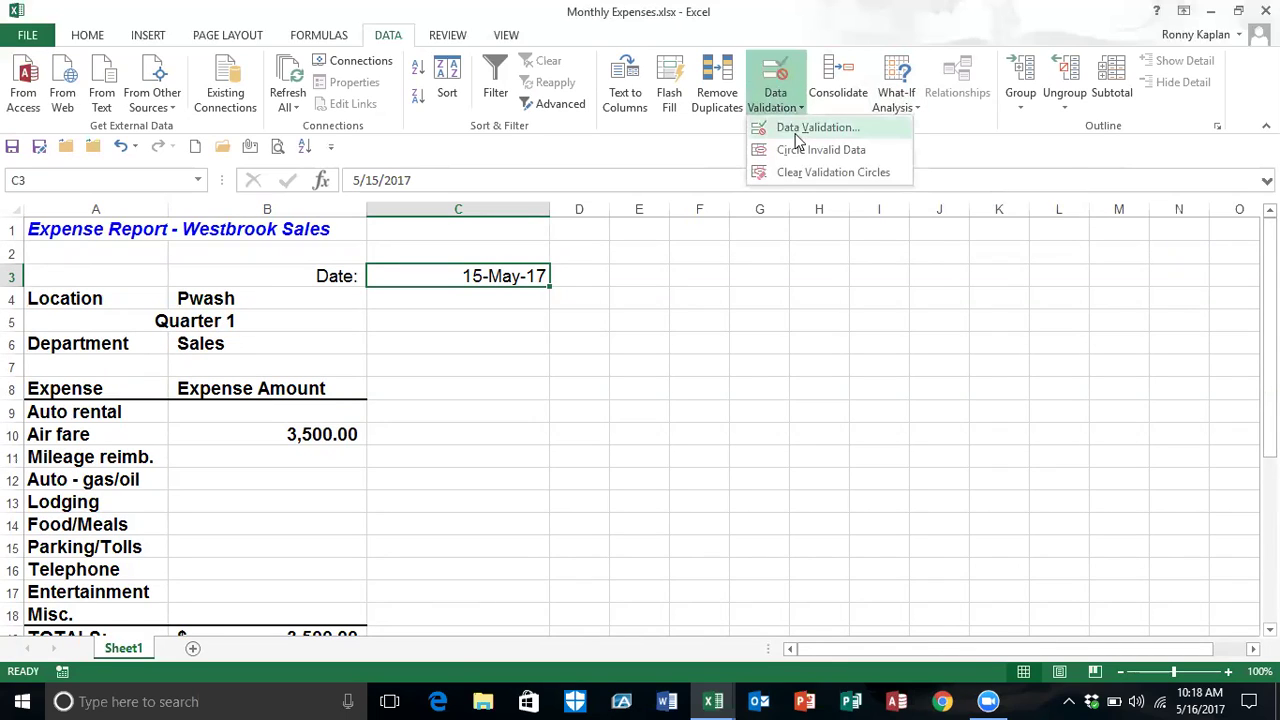
{"action": "left_click", "coordinate": [796, 130]}
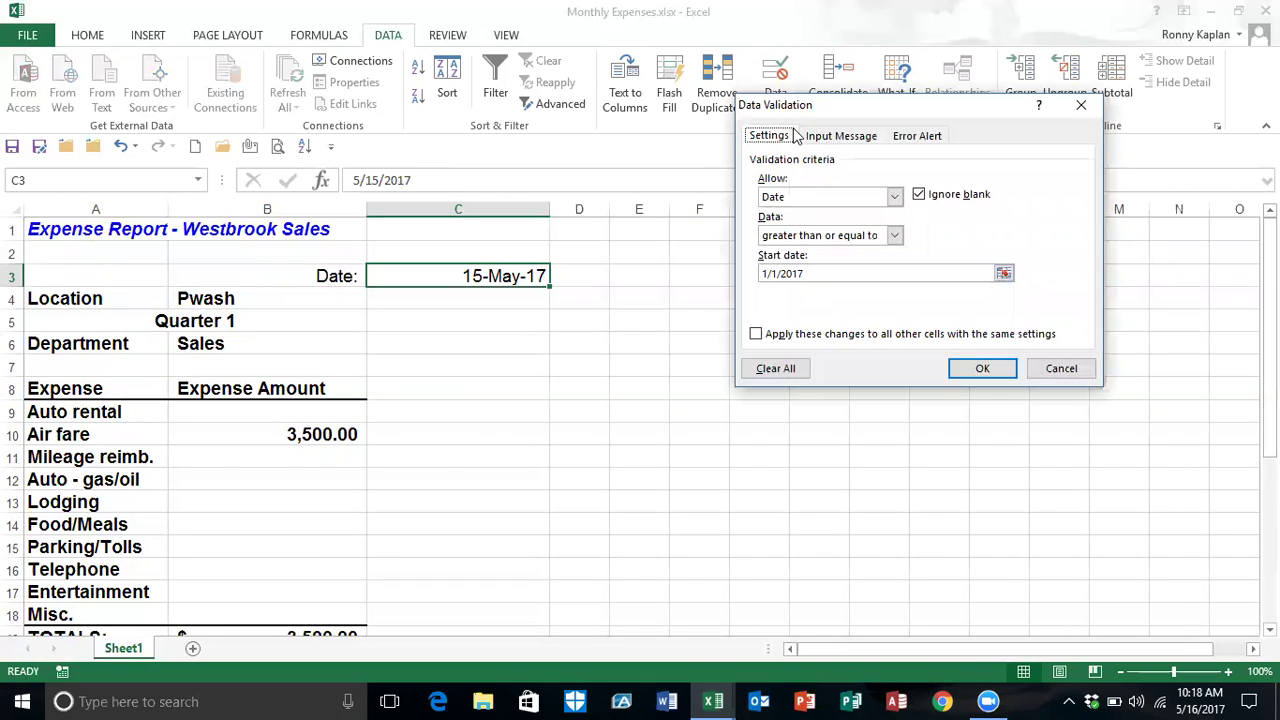
{"action": "left_click", "coordinate": [895, 198]}
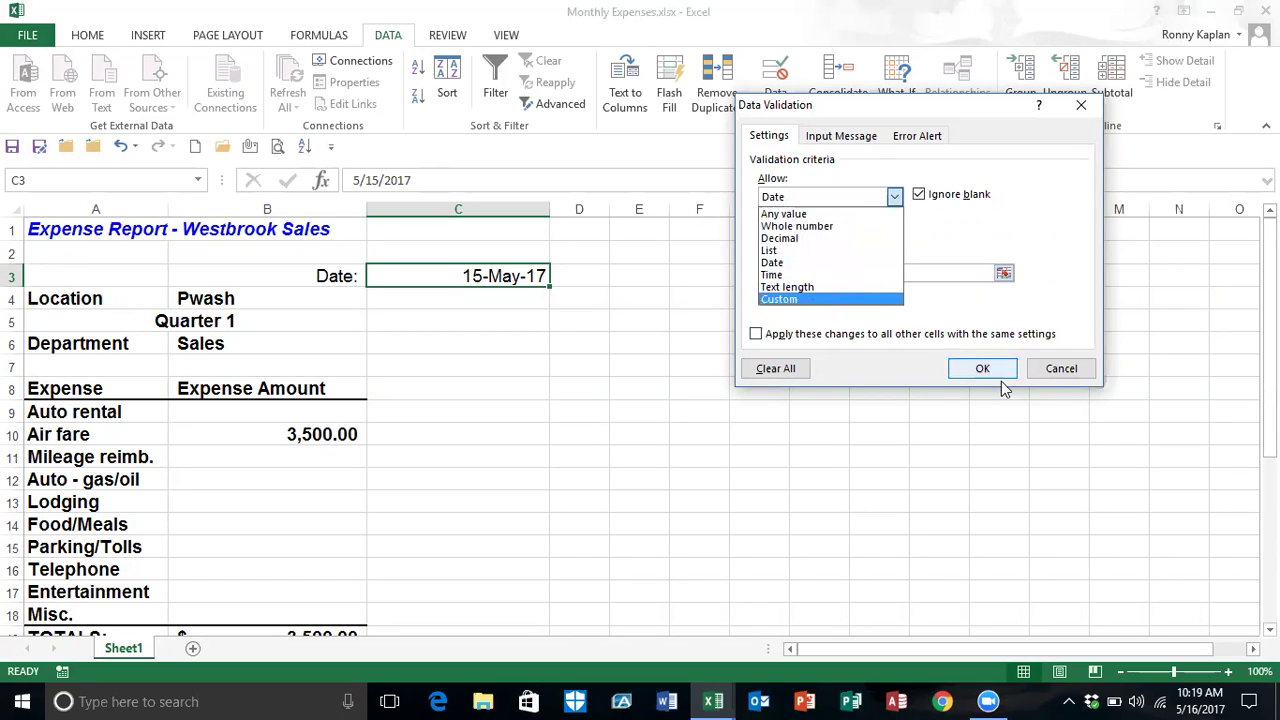
{"action": "left_click", "coordinate": [856, 142]}
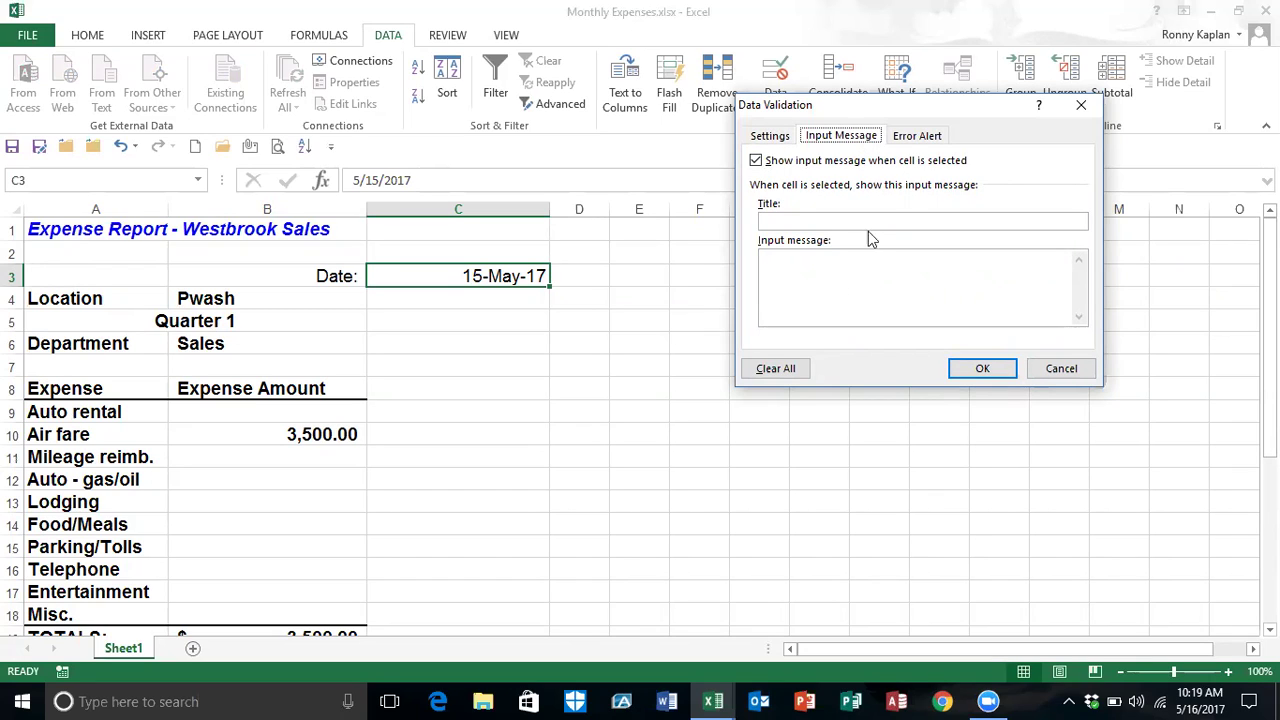
{"action": "left_click", "coordinate": [926, 135]}
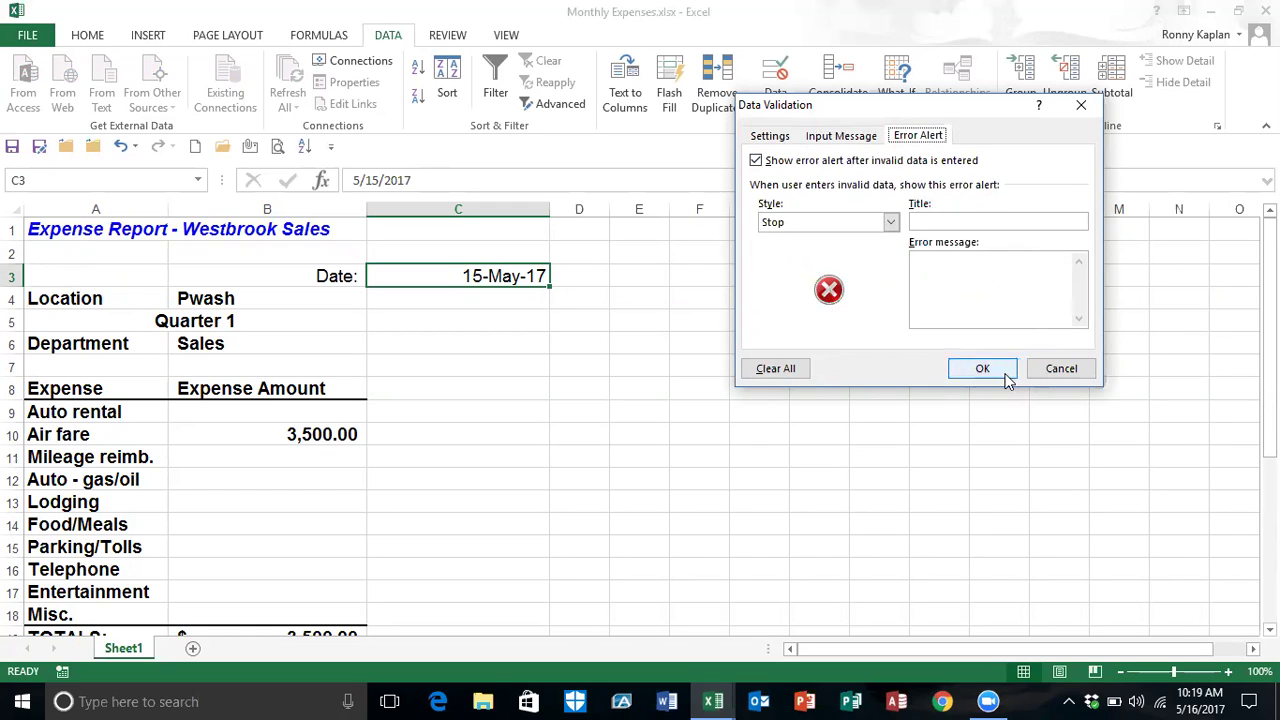
{"action": "left_click", "coordinate": [1062, 368]}
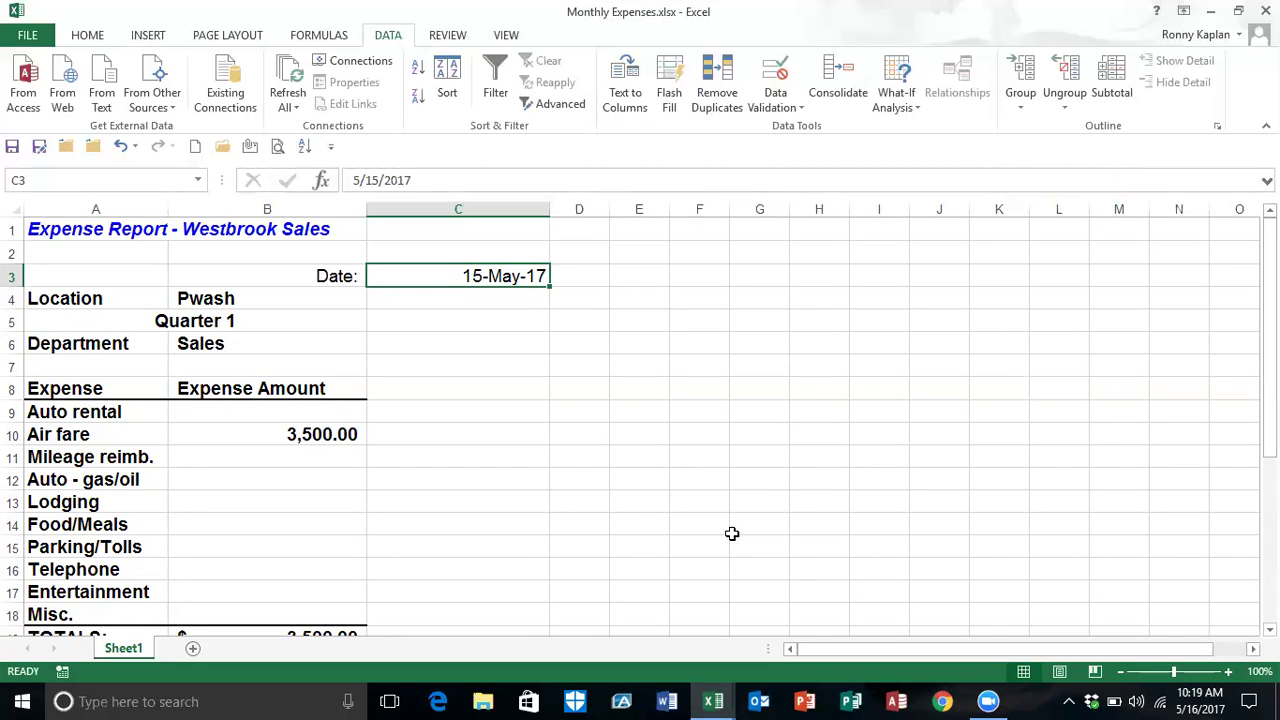
Switch to the Product Sales.xlsx workbook and enlarge the OGC-Sales sheet to 110%
{"action": "mouse_move", "coordinate": [731, 698]}
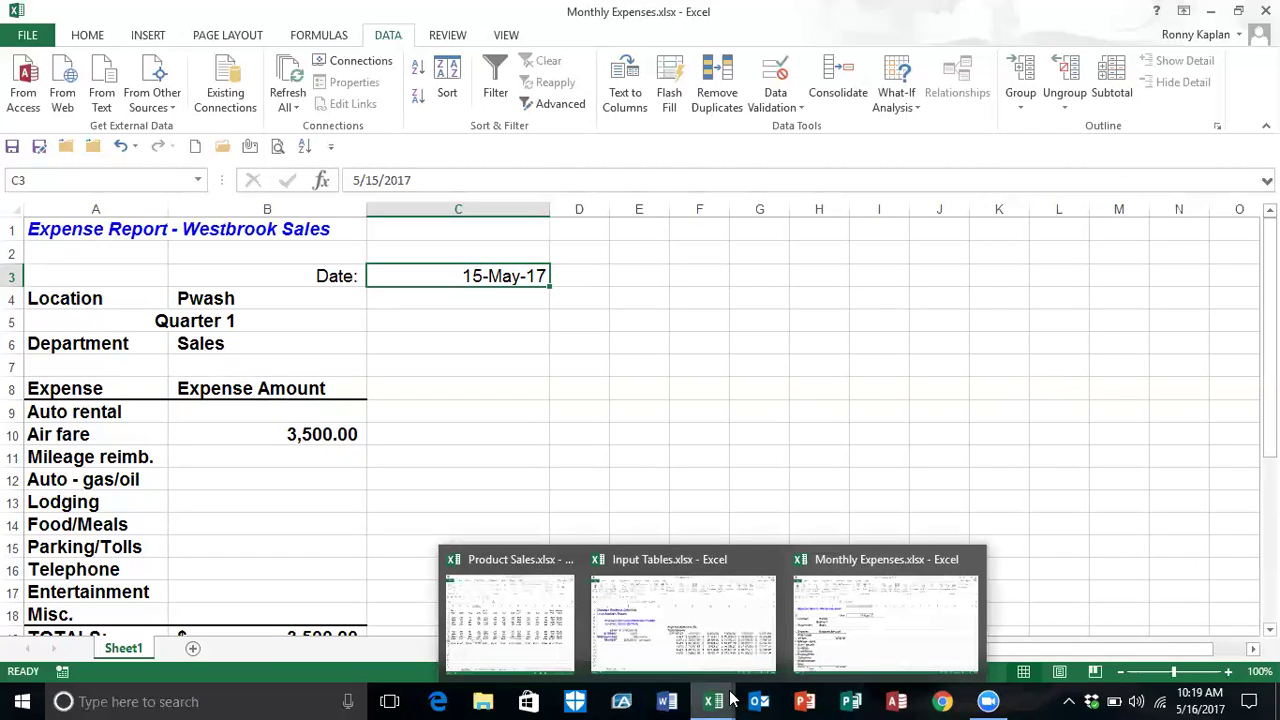
{"action": "left_click", "coordinate": [776, 106]}
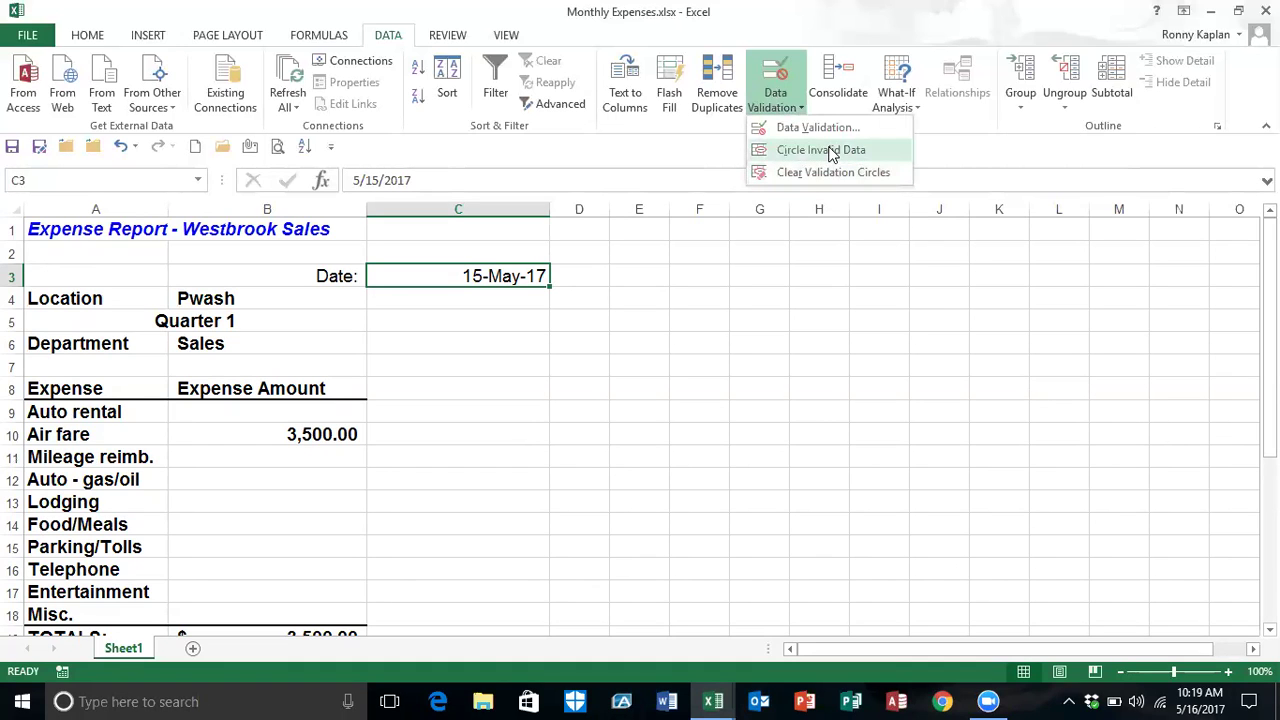
{"action": "left_click", "coordinate": [718, 700]}
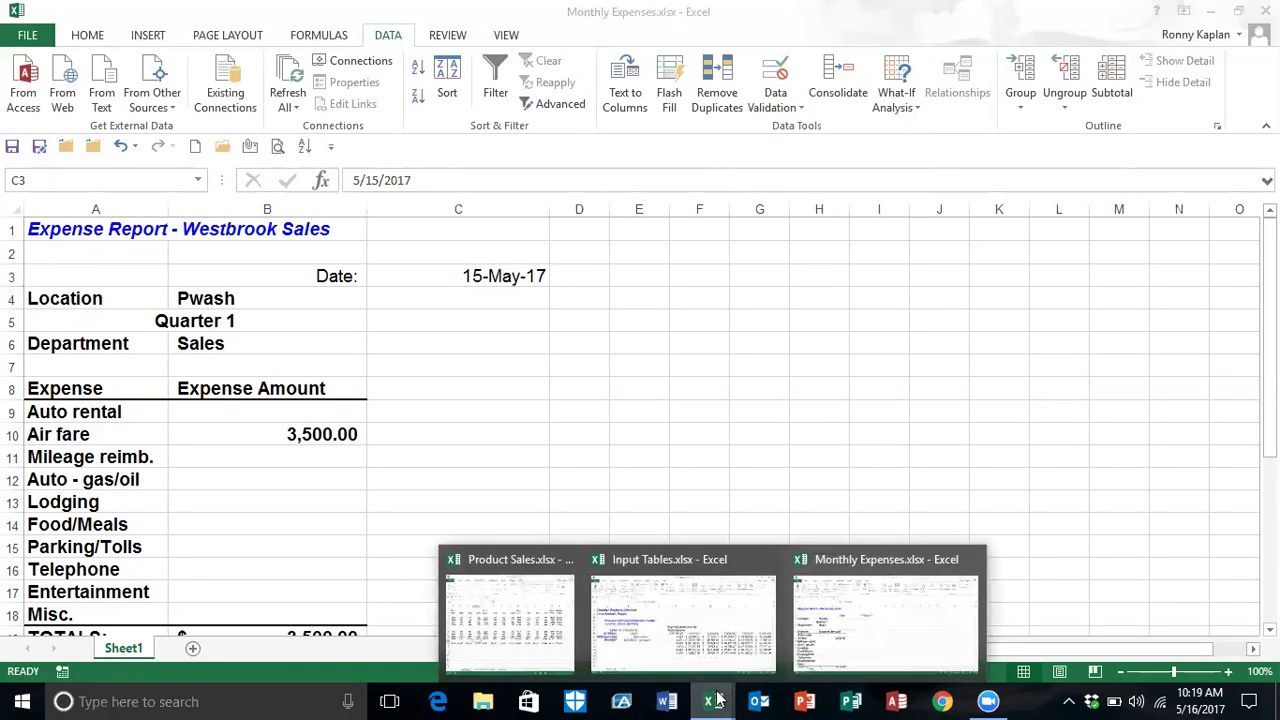
{"action": "left_click", "coordinate": [545, 633]}
{"action": "left_click", "coordinate": [1042, 18]}
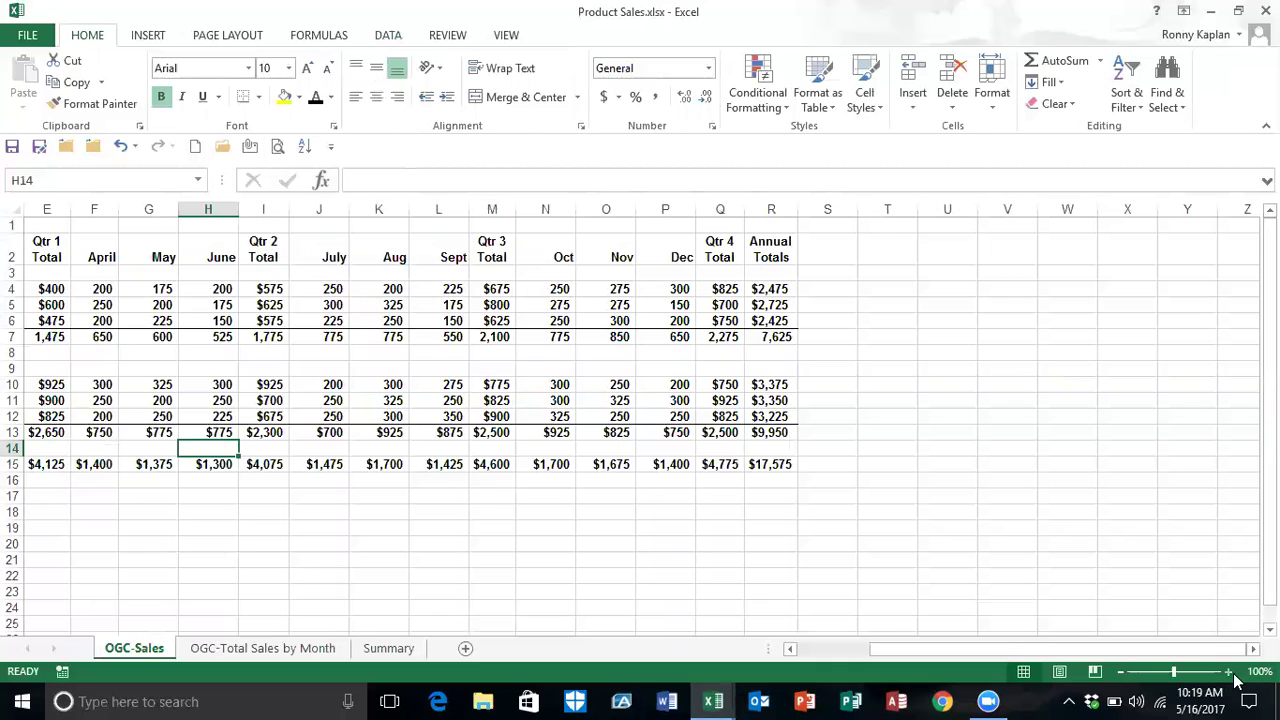
{"action": "left_click", "coordinate": [1230, 673]}
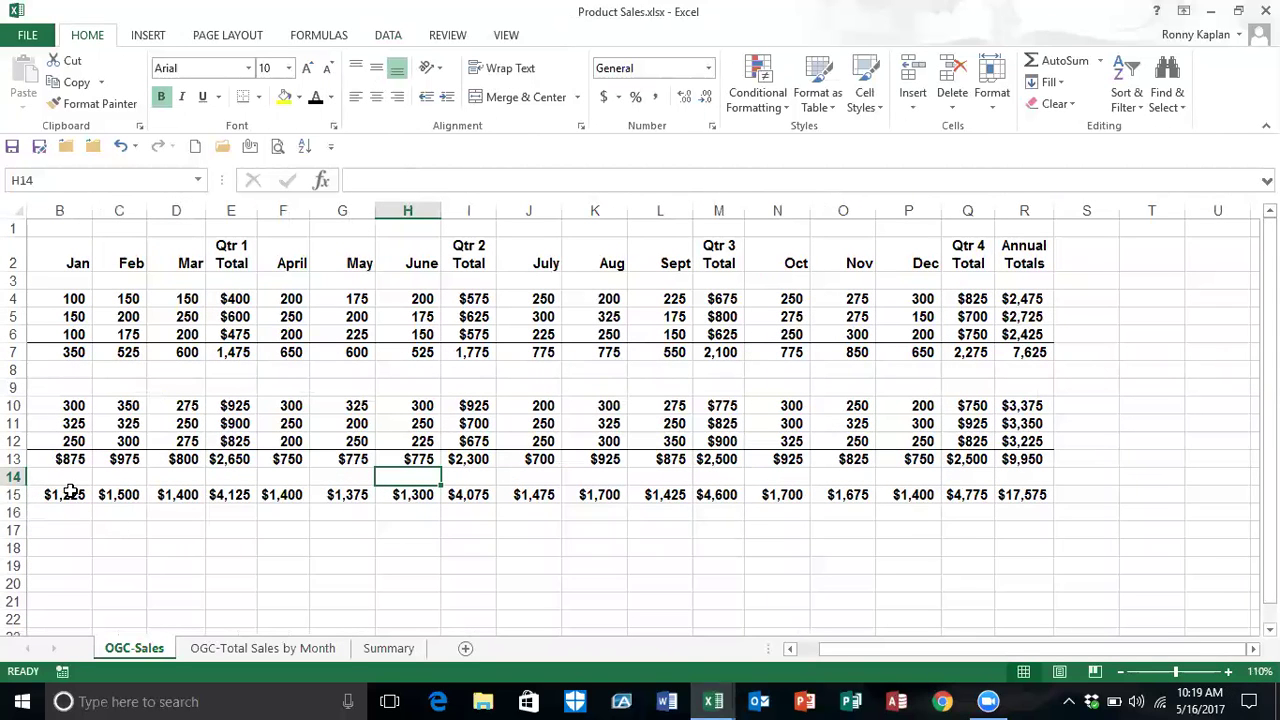
Restrict the totals in B15:R15 to decimal values less than or equal to 4000 with data validation
{"action": "left_click_drag", "start_coordinate": [88, 492], "coordinate": [1030, 505]}
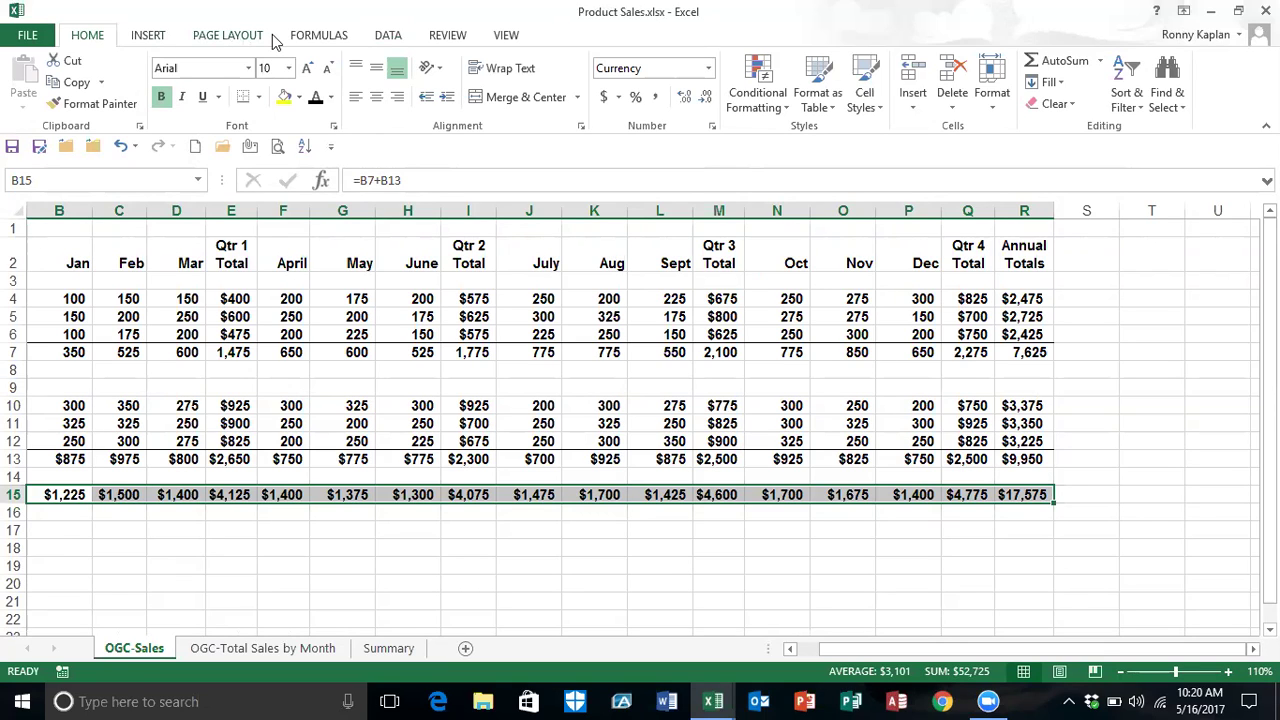
{"action": "left_click", "coordinate": [387, 37]}
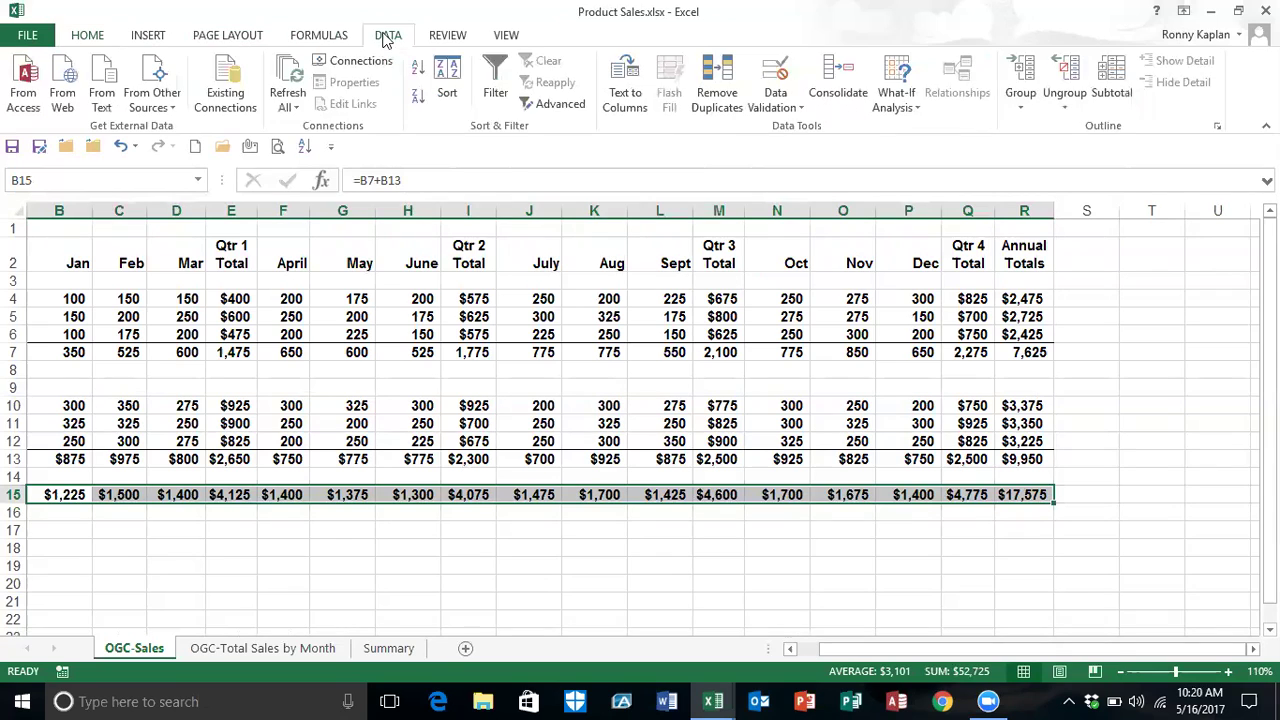
{"action": "left_click", "coordinate": [773, 108]}
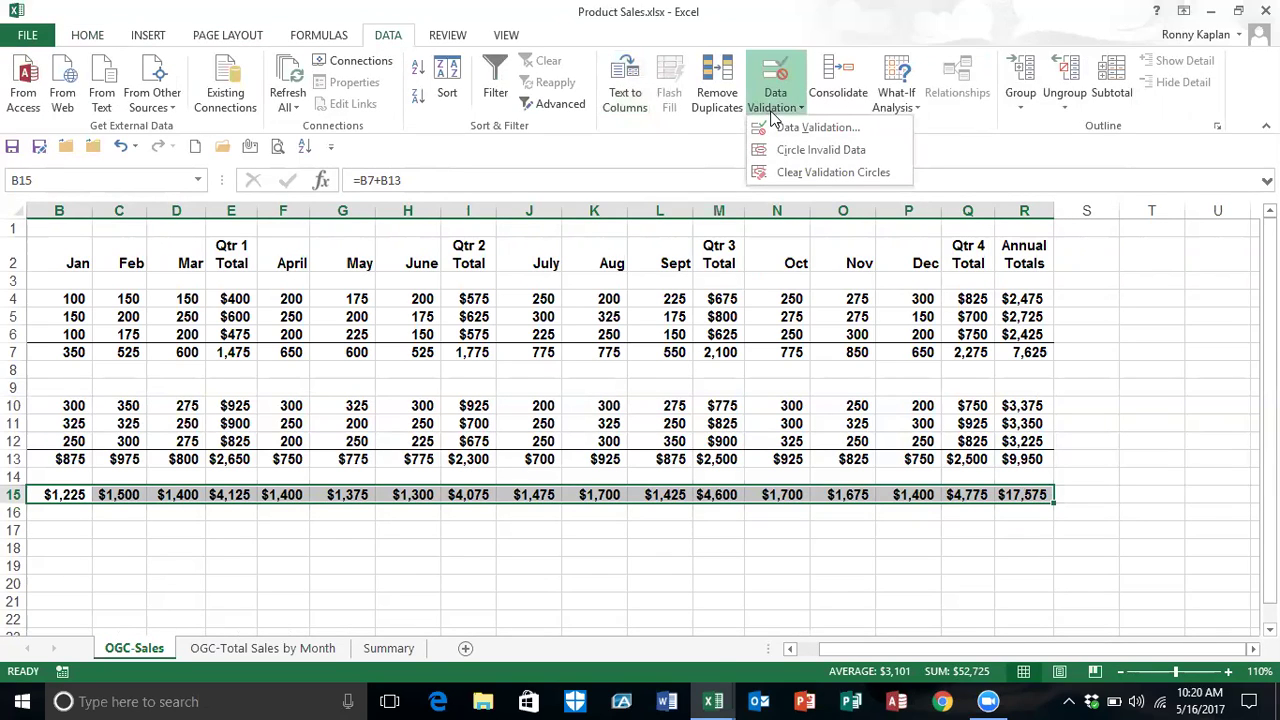
{"action": "left_click", "coordinate": [783, 130]}
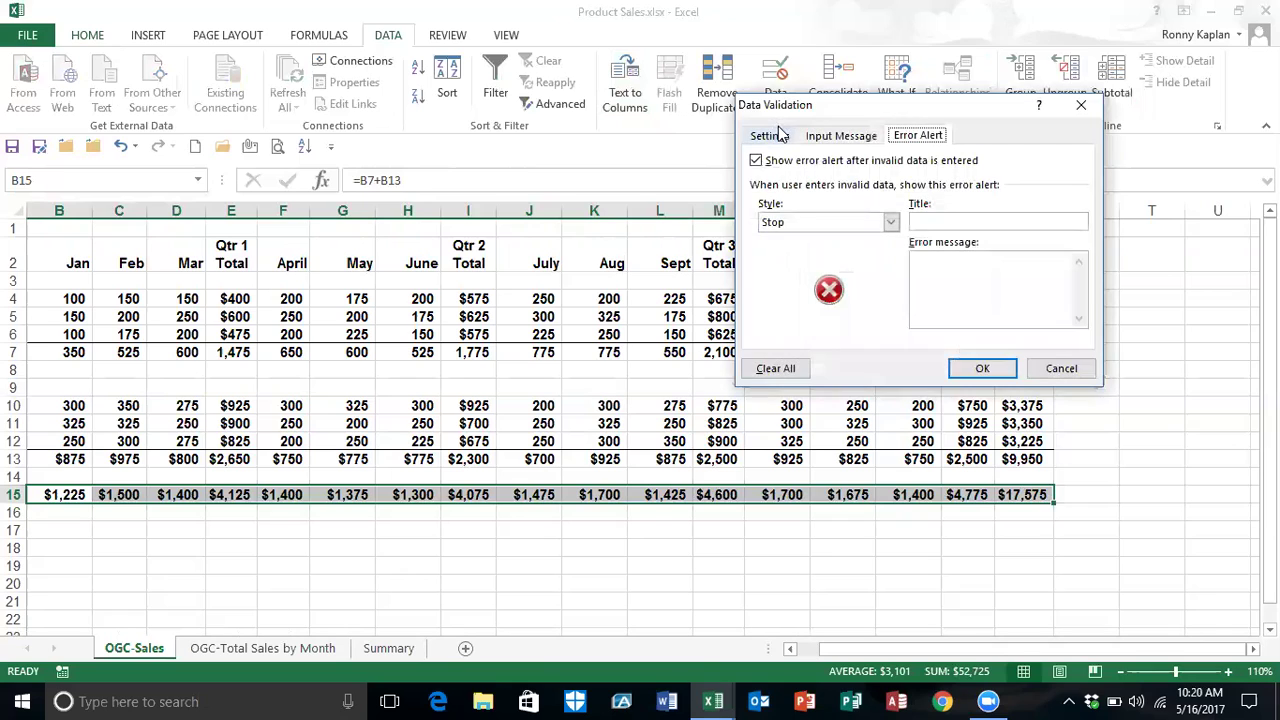
{"action": "left_click", "coordinate": [781, 136]}
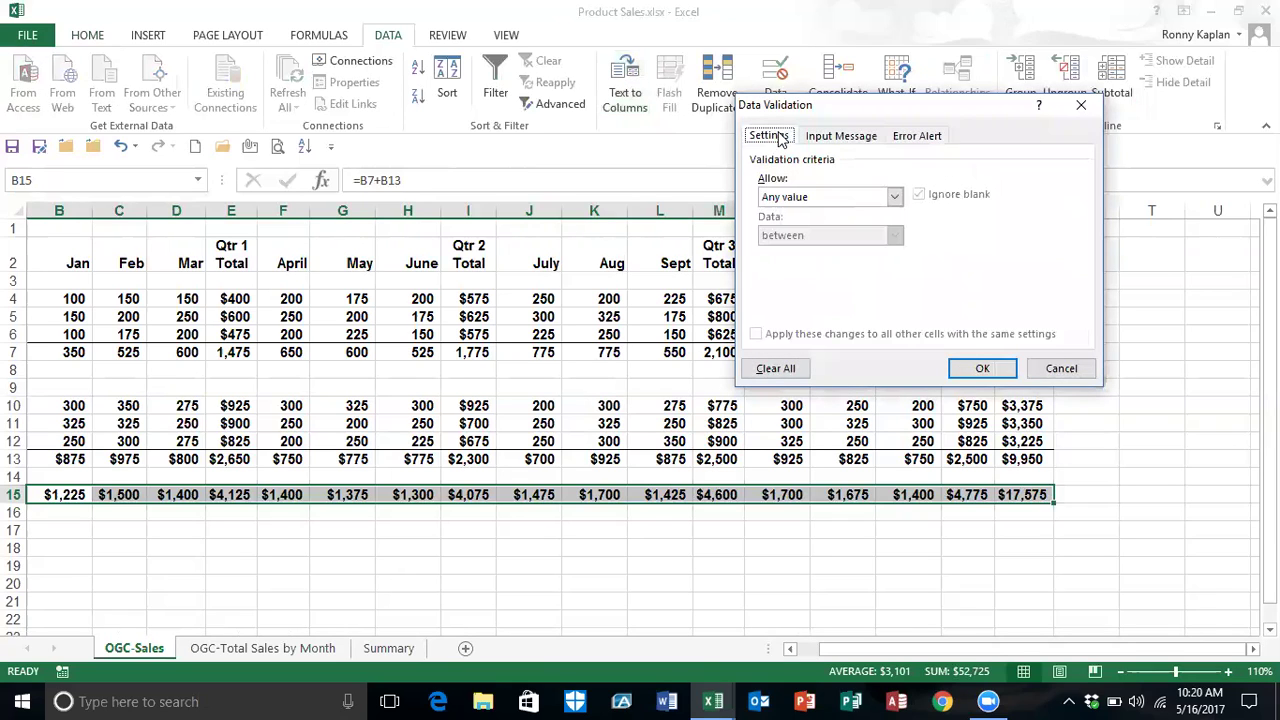
{"action": "left_click", "coordinate": [895, 196]}
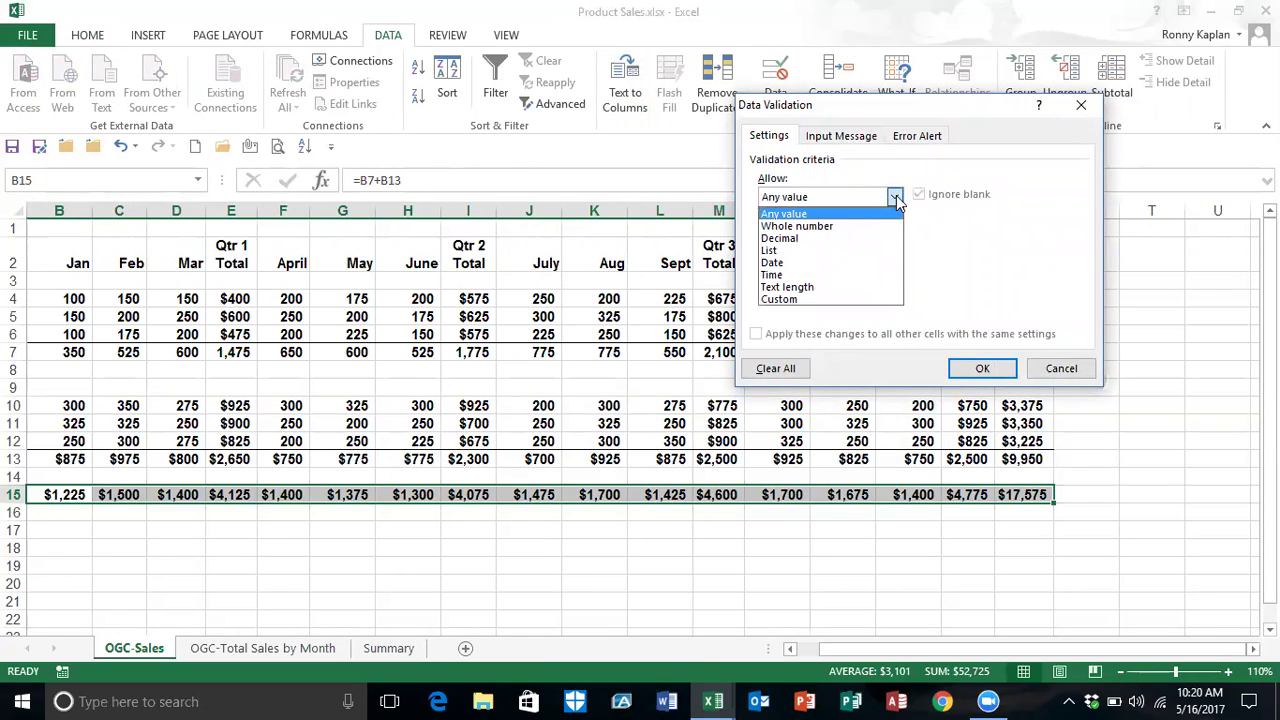
{"action": "left_click", "coordinate": [810, 239]}
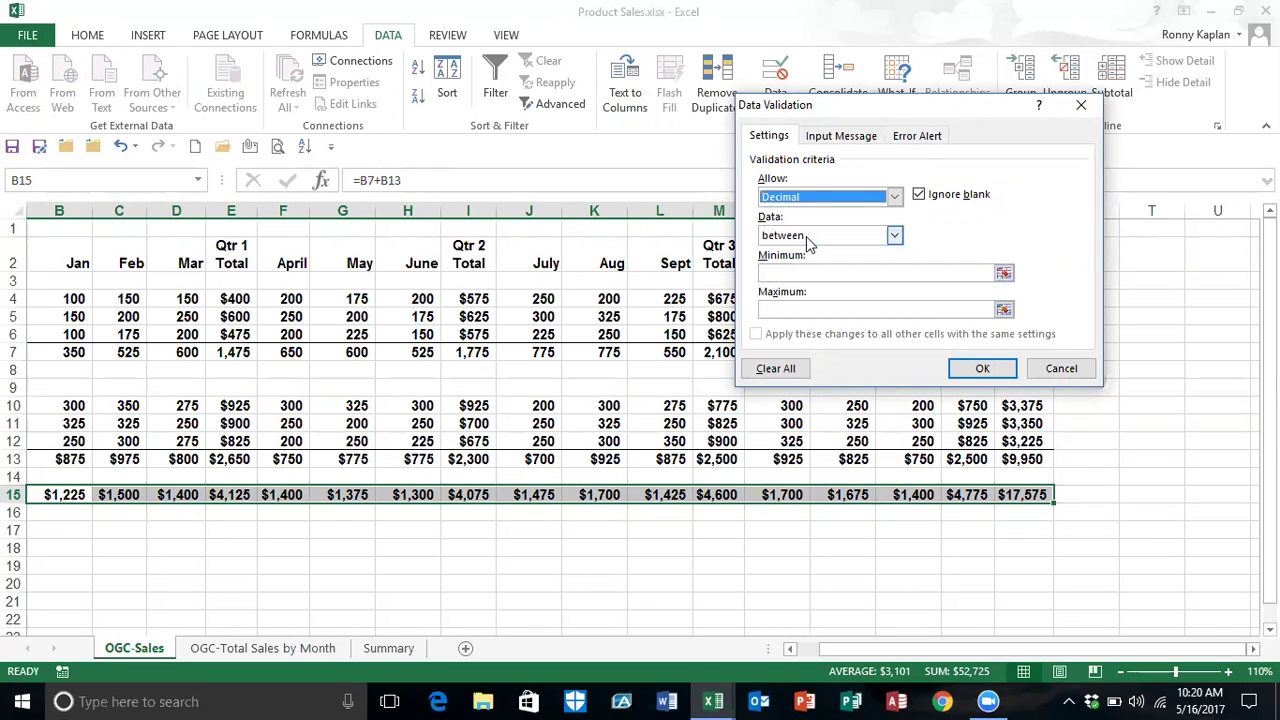
{"action": "left_click", "coordinate": [895, 235]}
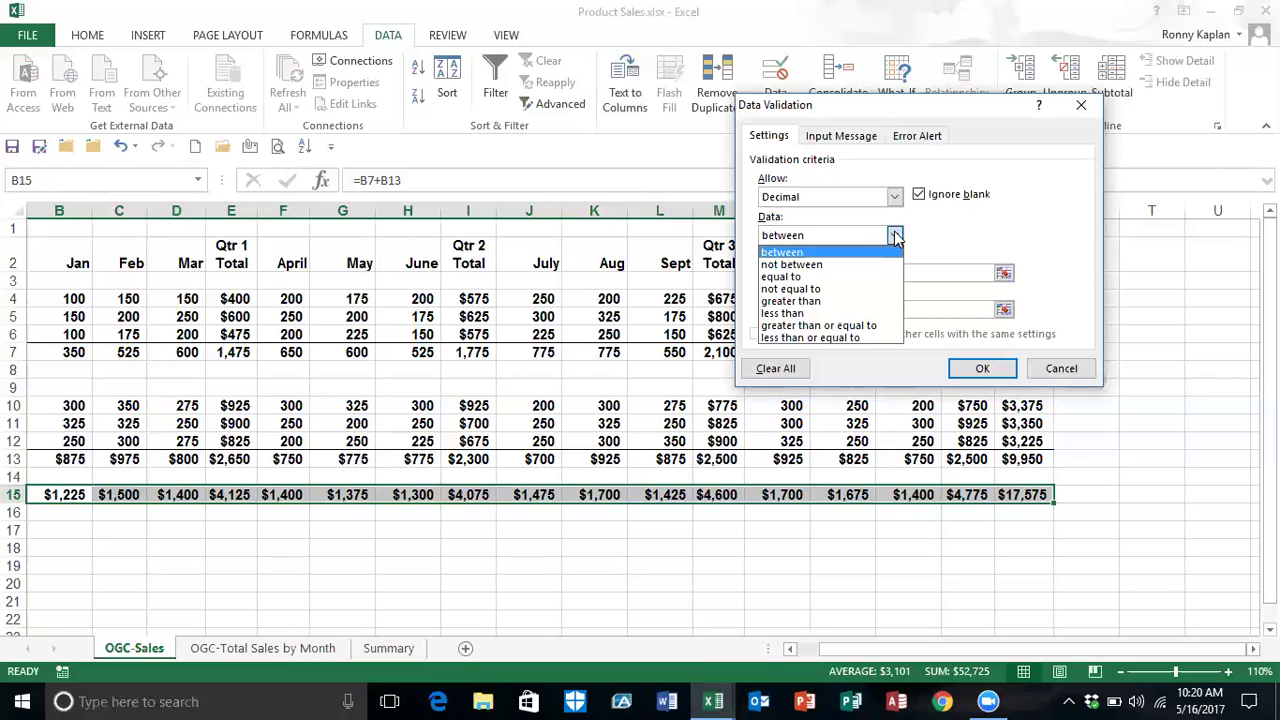
{"action": "left_click", "coordinate": [812, 337]}
{"action": "left_click", "coordinate": [771, 273]}
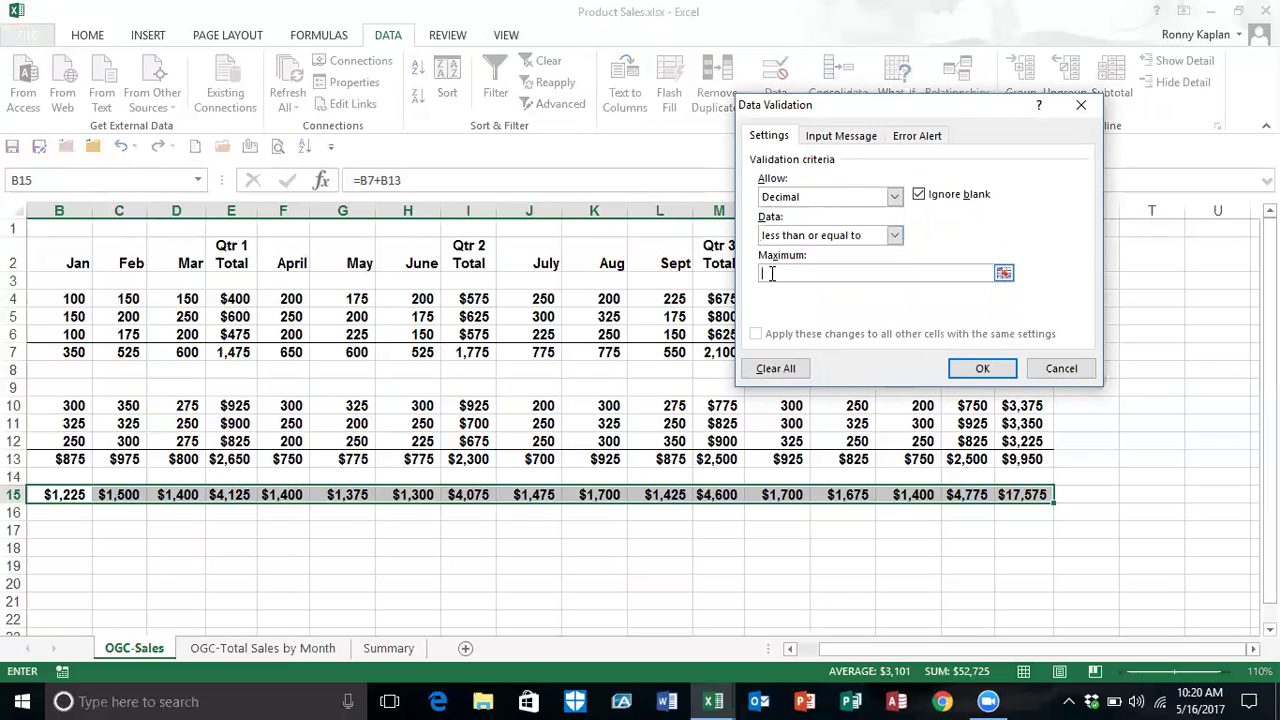
{"action": "type", "text": "4"}
{"action": "key", "text": "Return"}
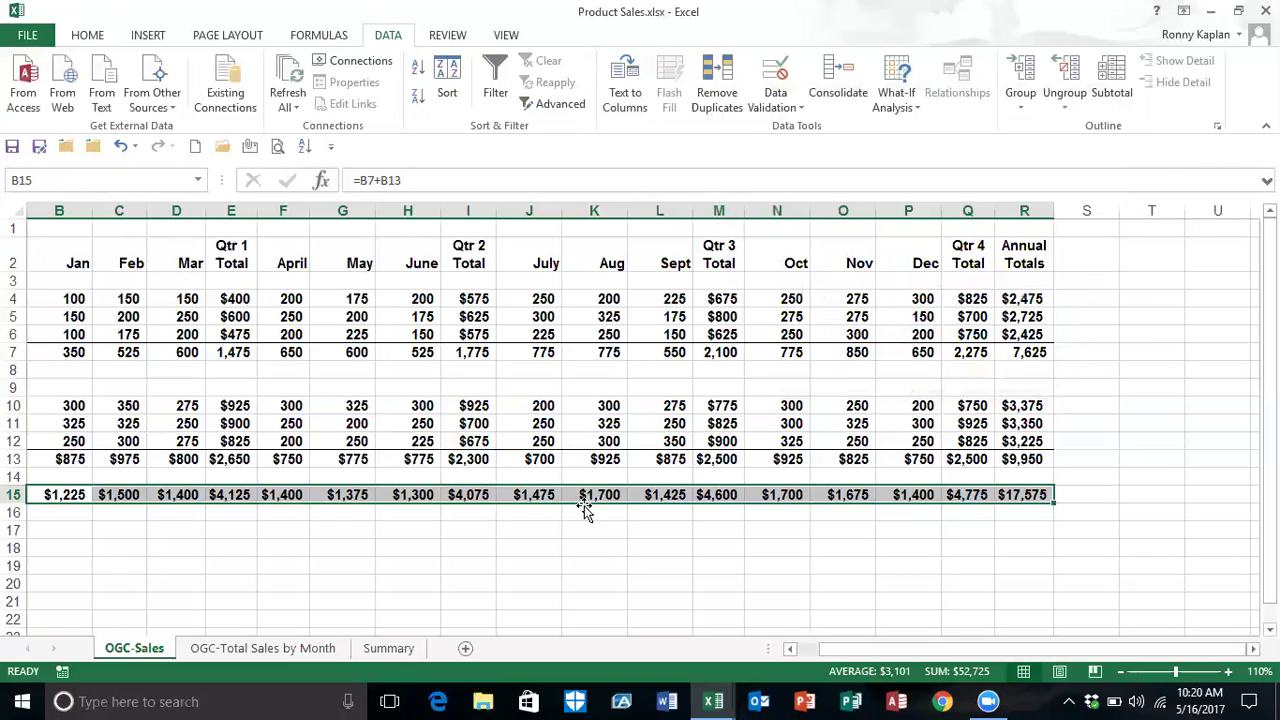
Circle the invalid data on the OGC-Sales sheet and deselect the totals row
{"action": "left_click", "coordinate": [773, 107]}
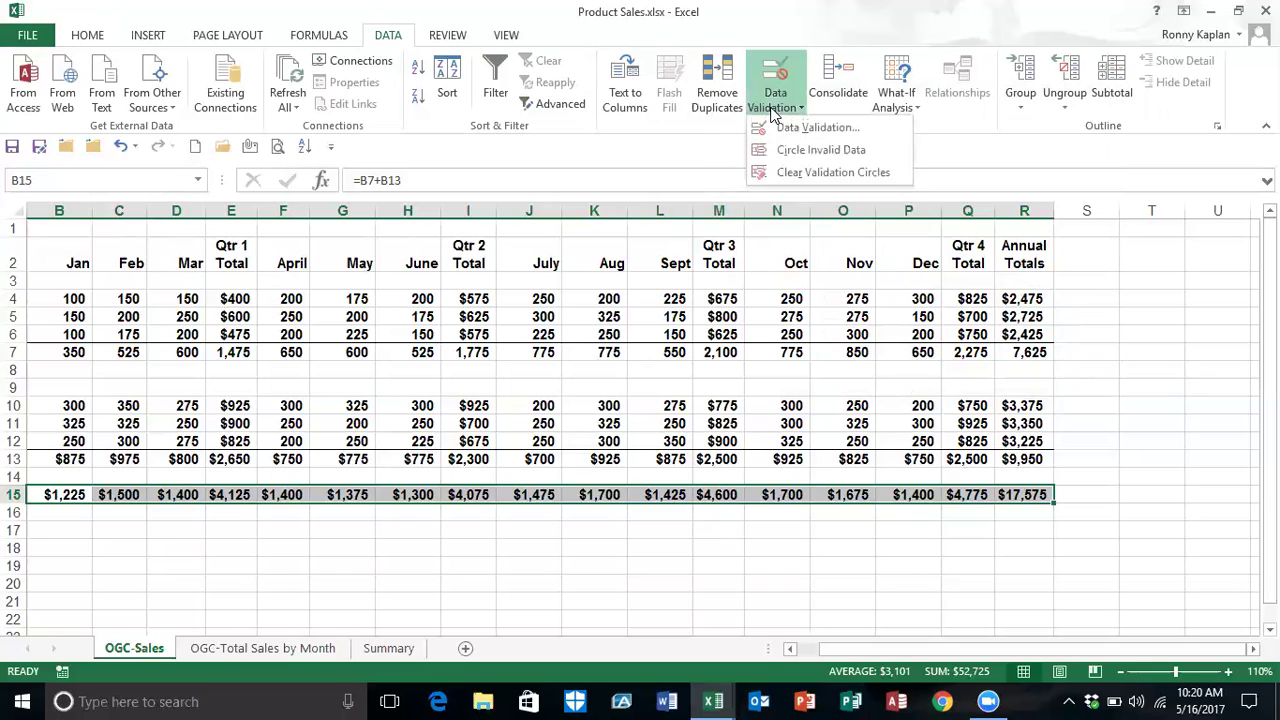
{"action": "left_click", "coordinate": [828, 162]}
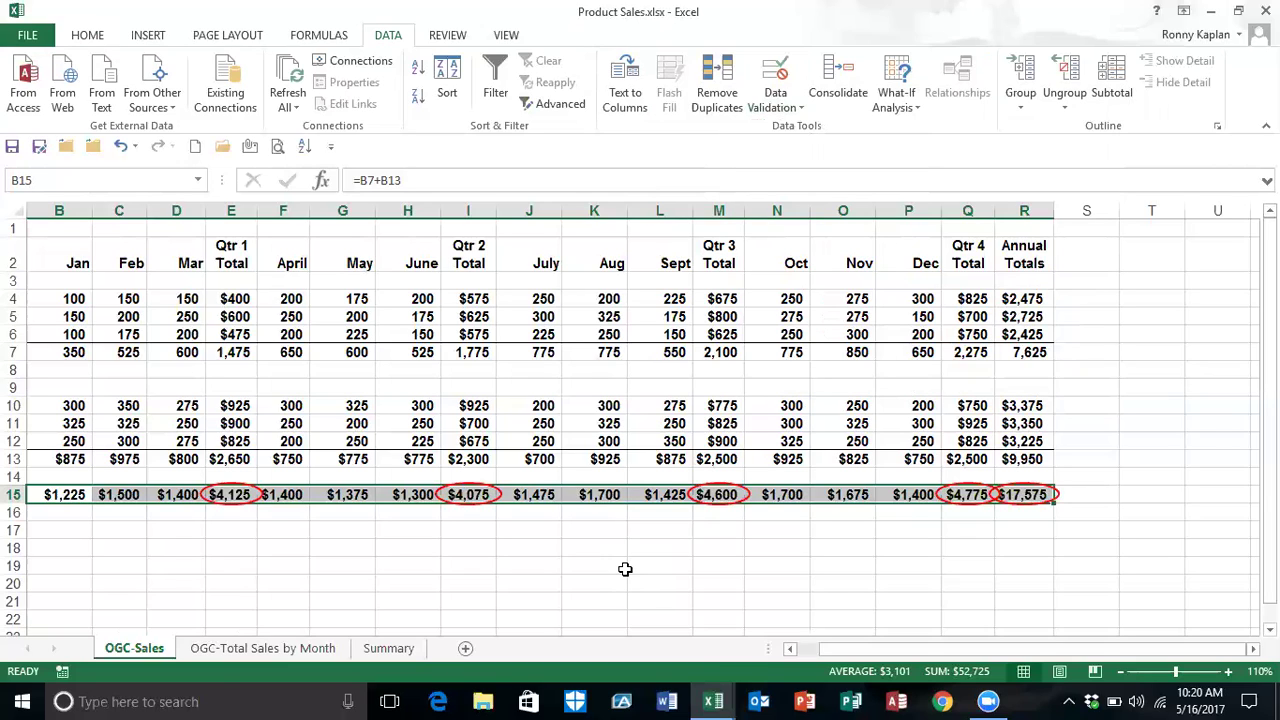
{"action": "left_click", "coordinate": [606, 572]}
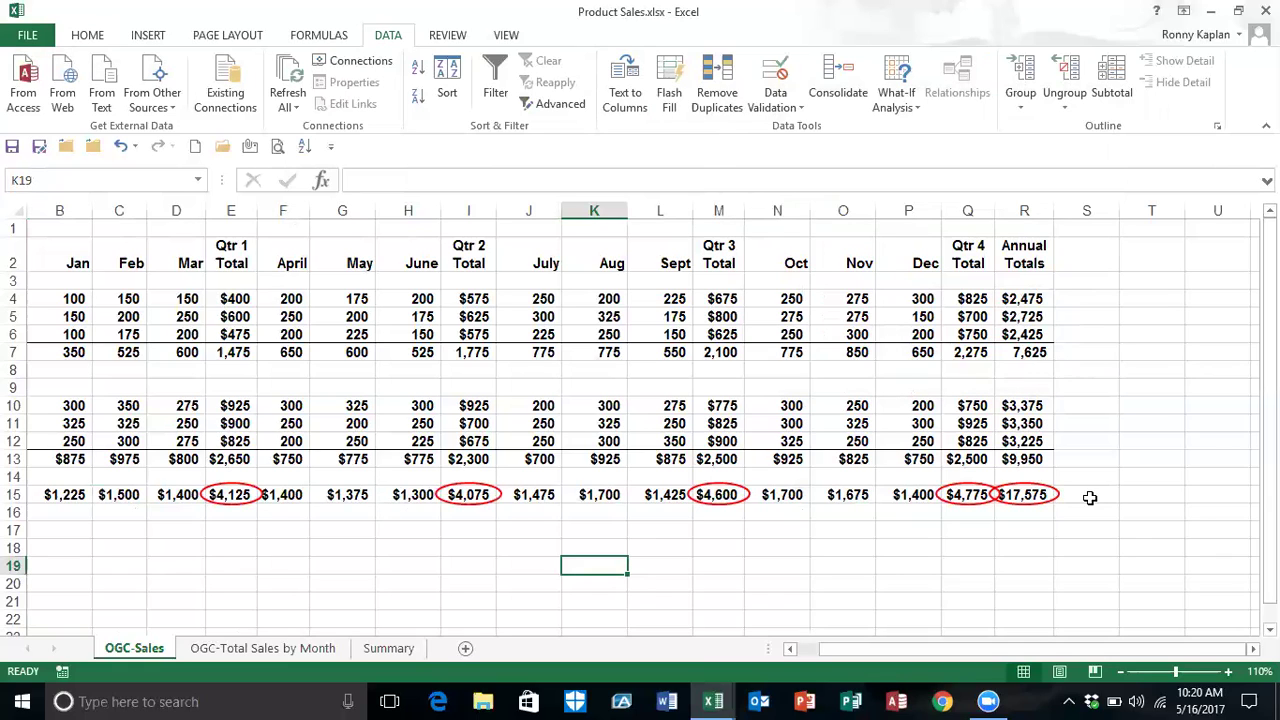
Clear the validation circles from the totals row, and circle the invalid data again
{"action": "left_click", "coordinate": [776, 106]}
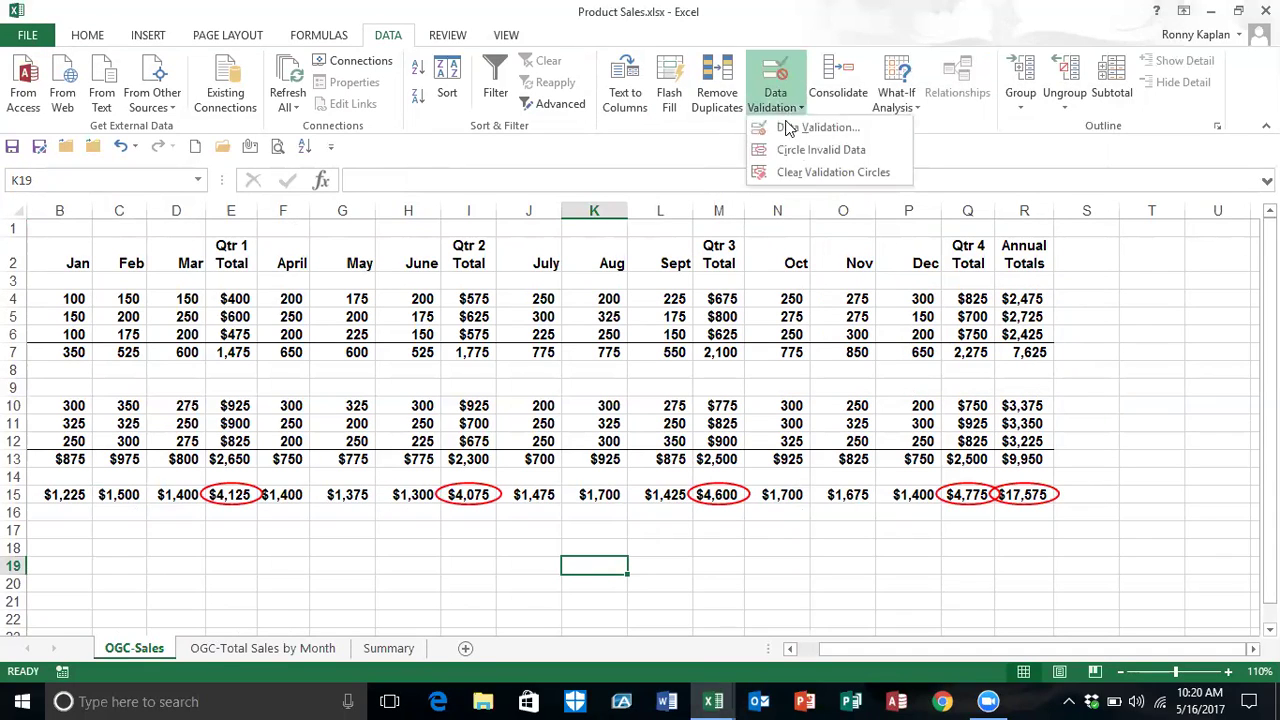
{"action": "left_click", "coordinate": [798, 178]}
{"action": "left_click", "coordinate": [777, 100]}
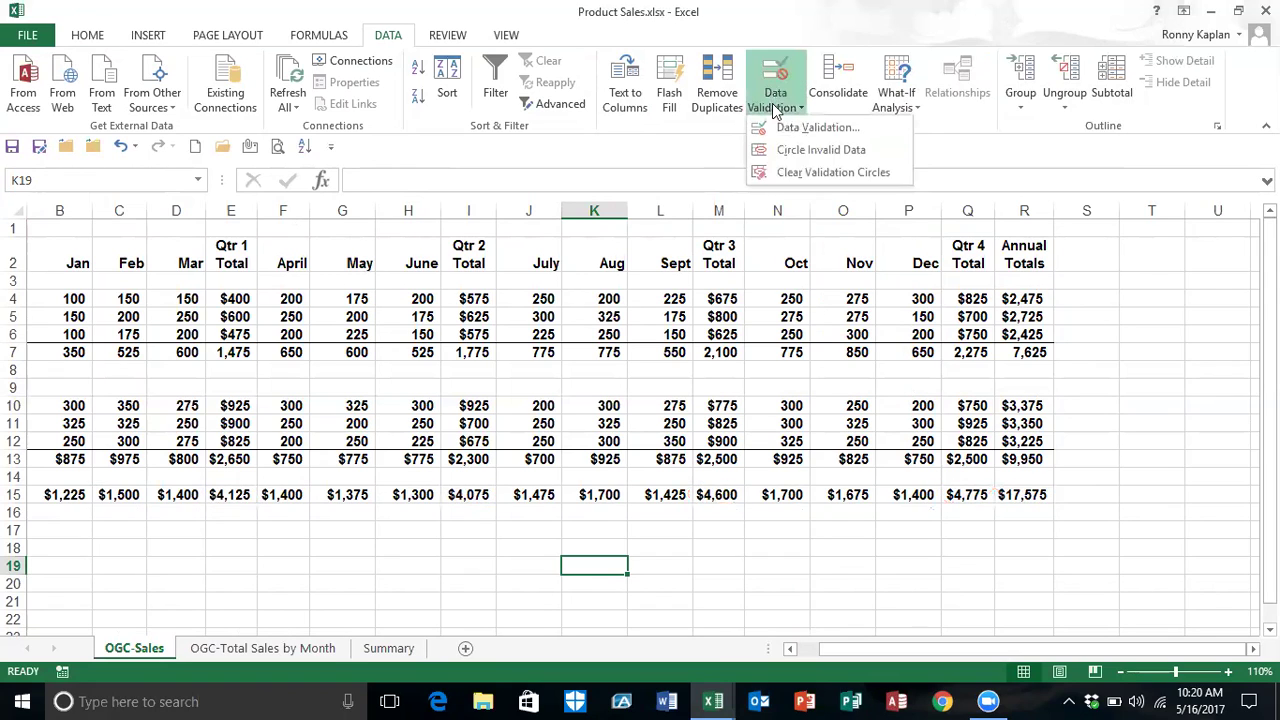
{"action": "left_click", "coordinate": [805, 150]}
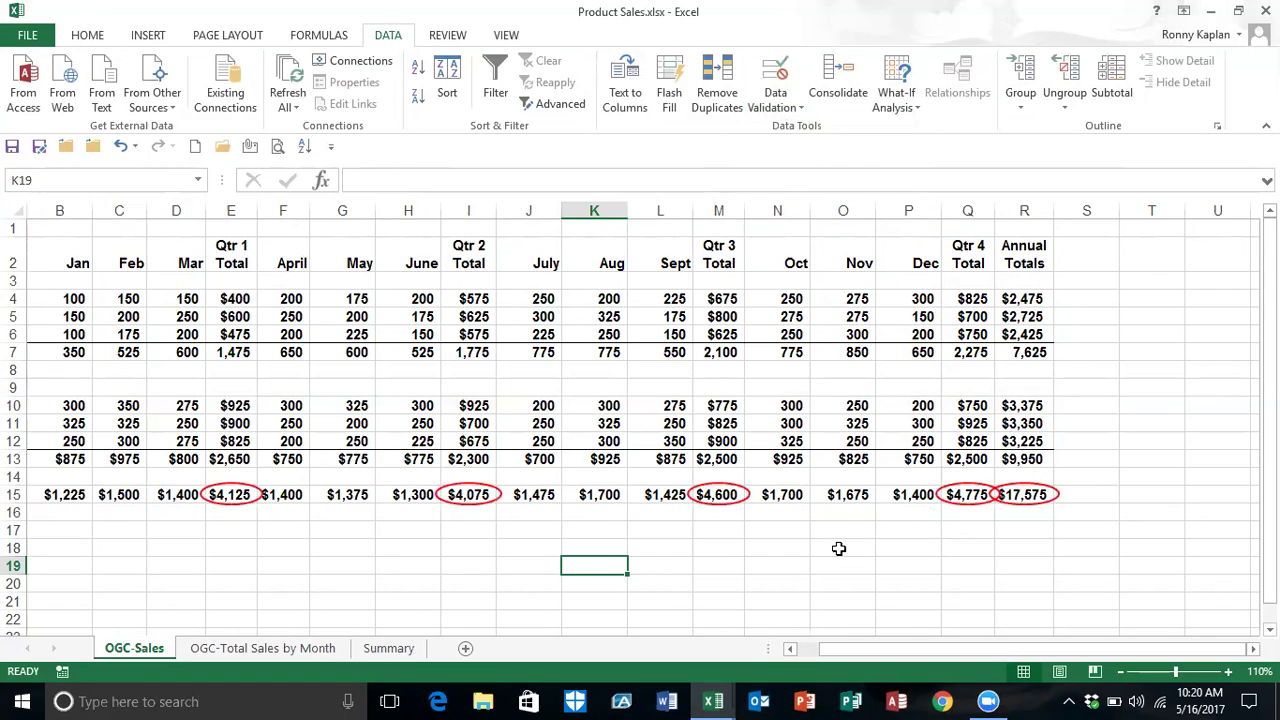
Restrict the sales figures in B4:Q7 to decimal values greater than 175 with data validation
{"action": "left_click_drag", "start_coordinate": [80, 298], "coordinate": [953, 353]}
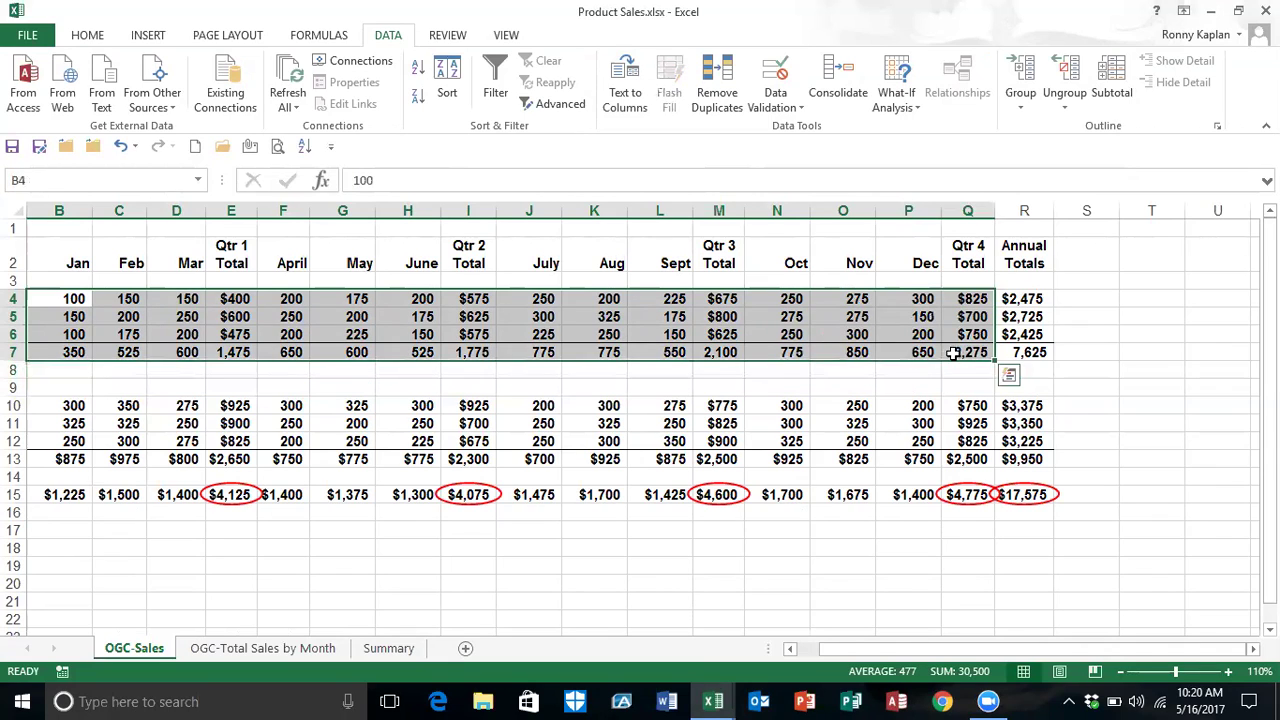
{"action": "left_click", "coordinate": [785, 108]}
{"action": "left_click", "coordinate": [795, 128]}
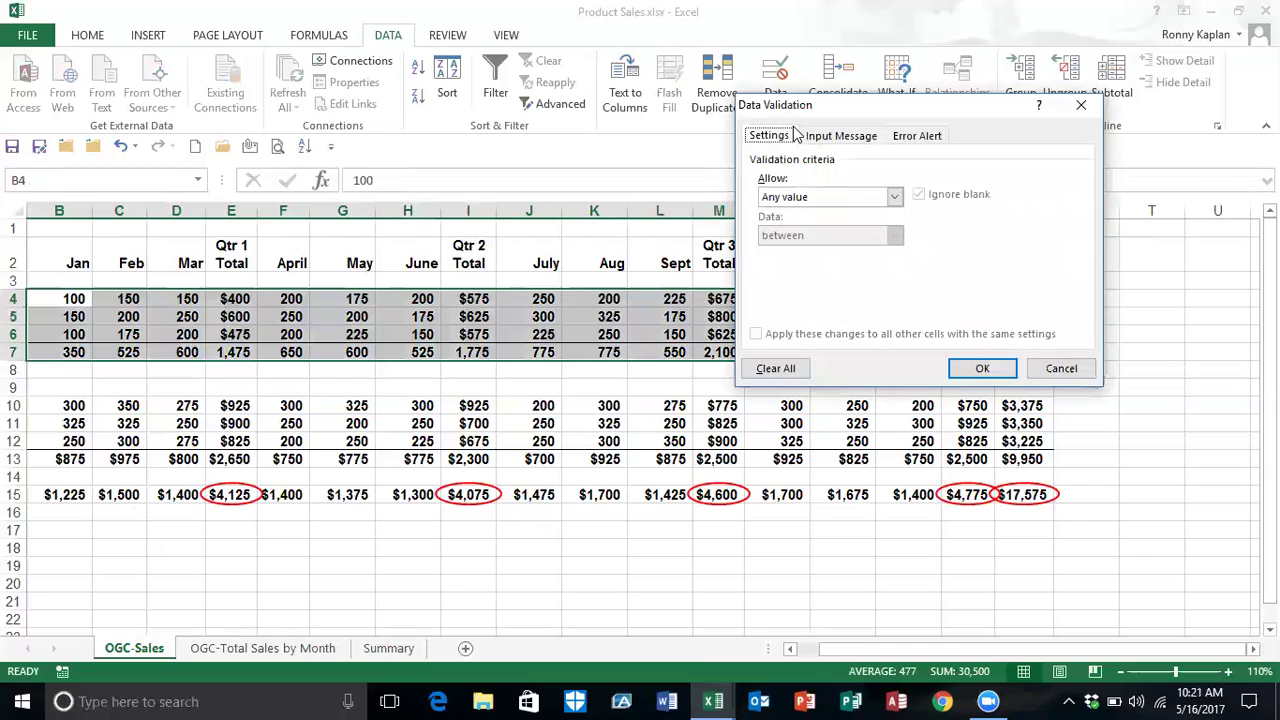
{"action": "left_click", "coordinate": [895, 197]}
{"action": "left_click", "coordinate": [870, 236]}
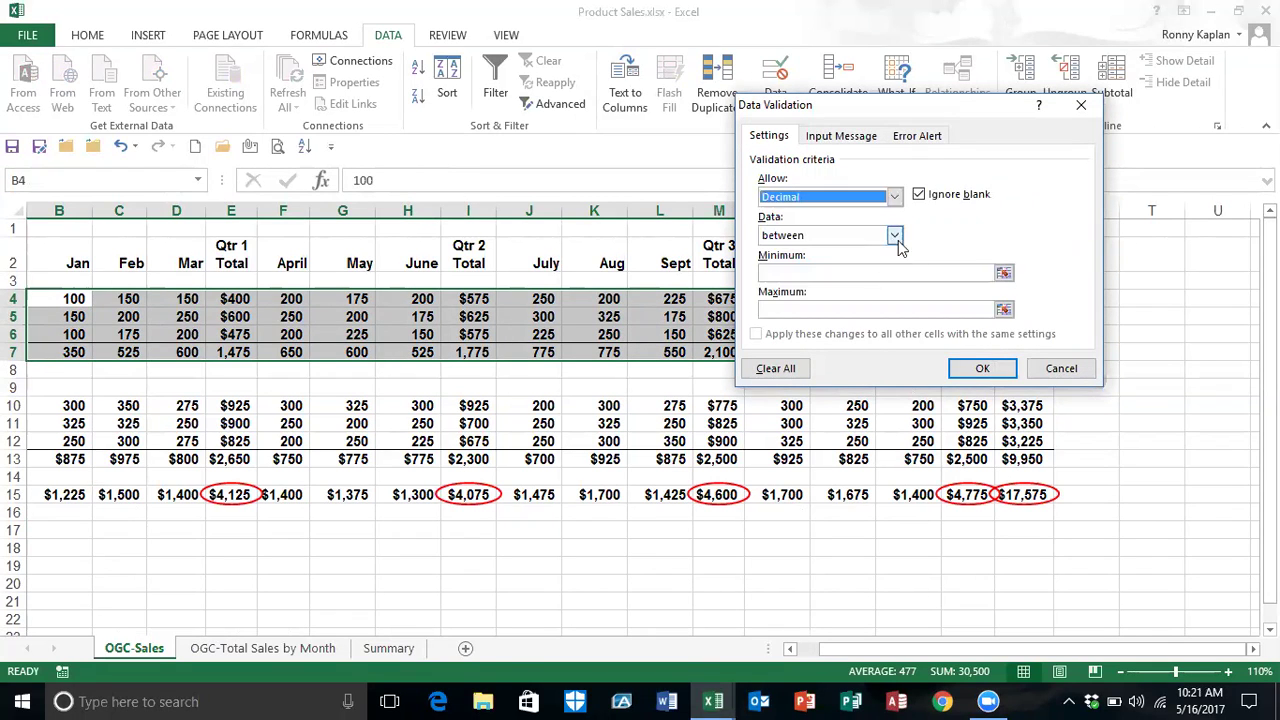
{"action": "left_click", "coordinate": [895, 238]}
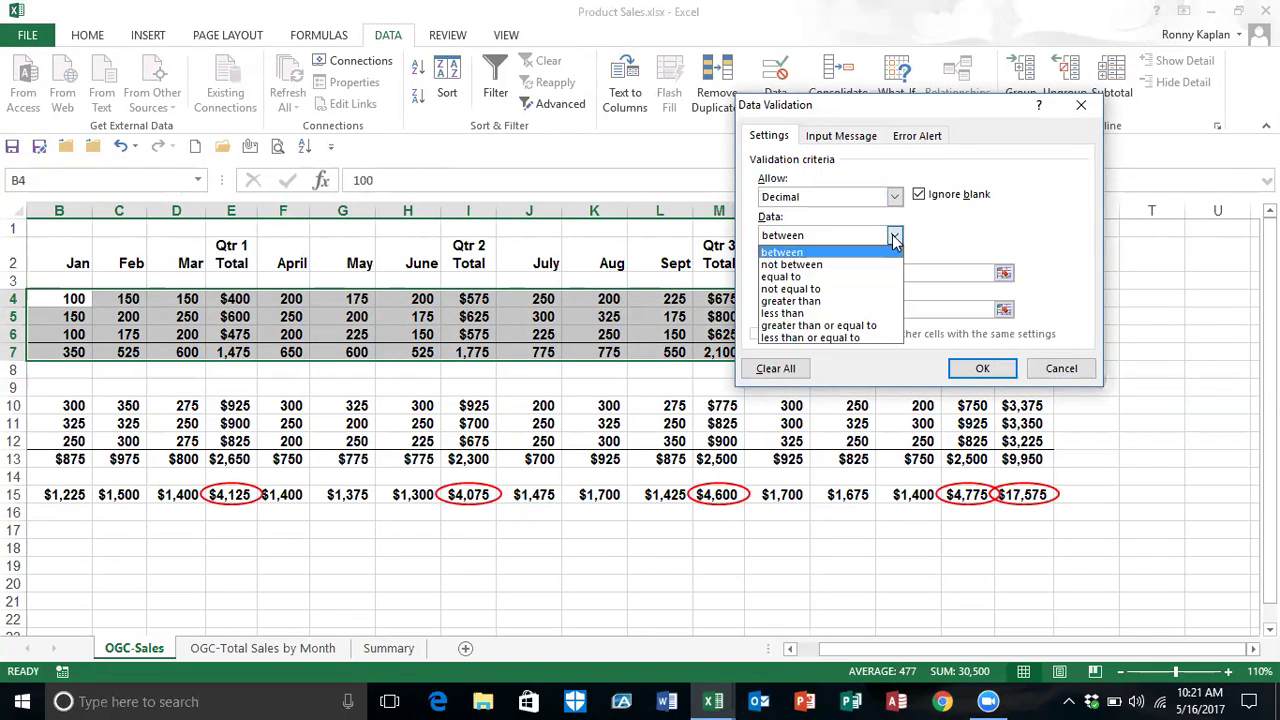
{"action": "left_click", "coordinate": [822, 304]}
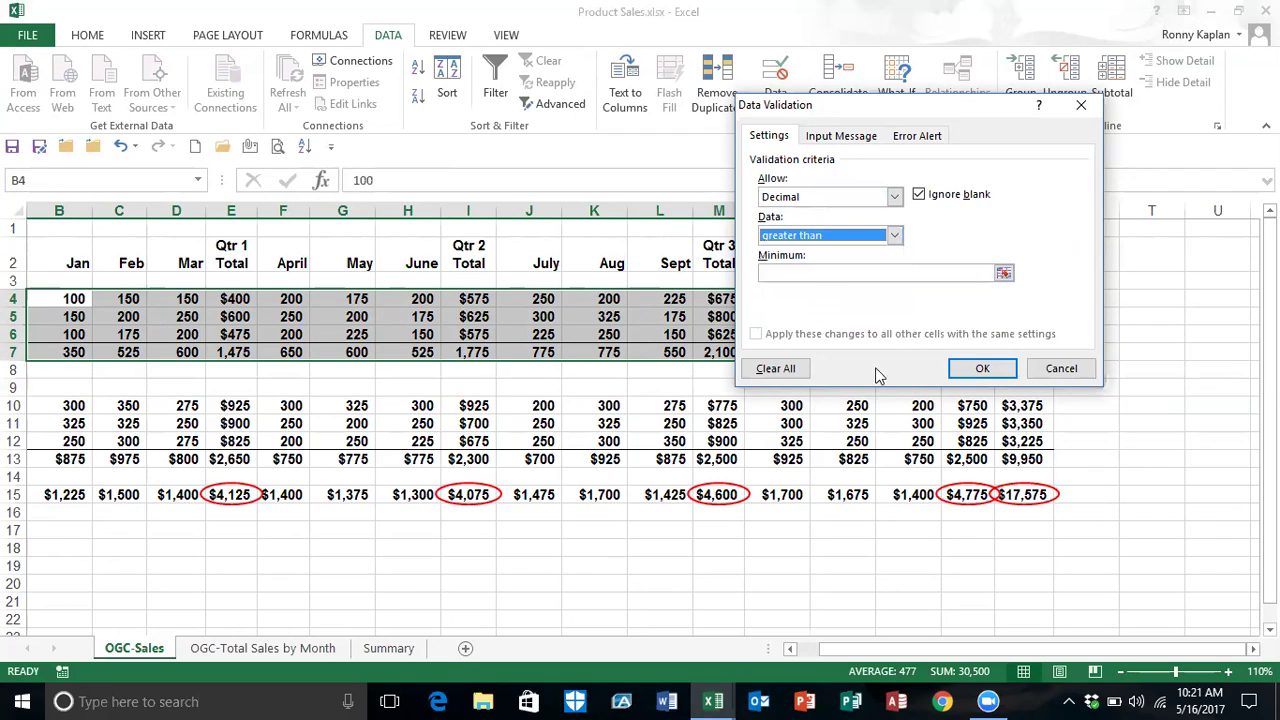
{"action": "left_click", "coordinate": [806, 274]}
{"action": "type", "text": "175"}
{"action": "key", "text": "Return"}
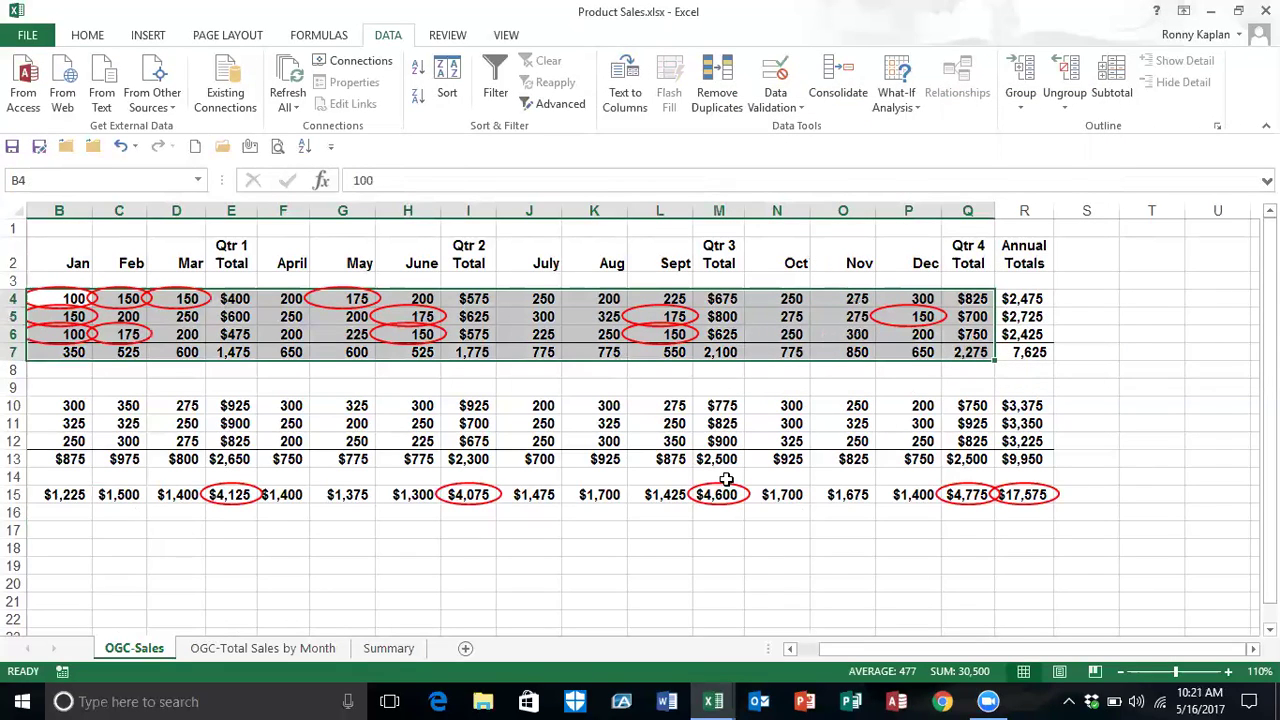
Clear all validation circles from the sheet, and circle the invalid data in both validated ranges again
{"action": "left_click", "coordinate": [806, 385]}
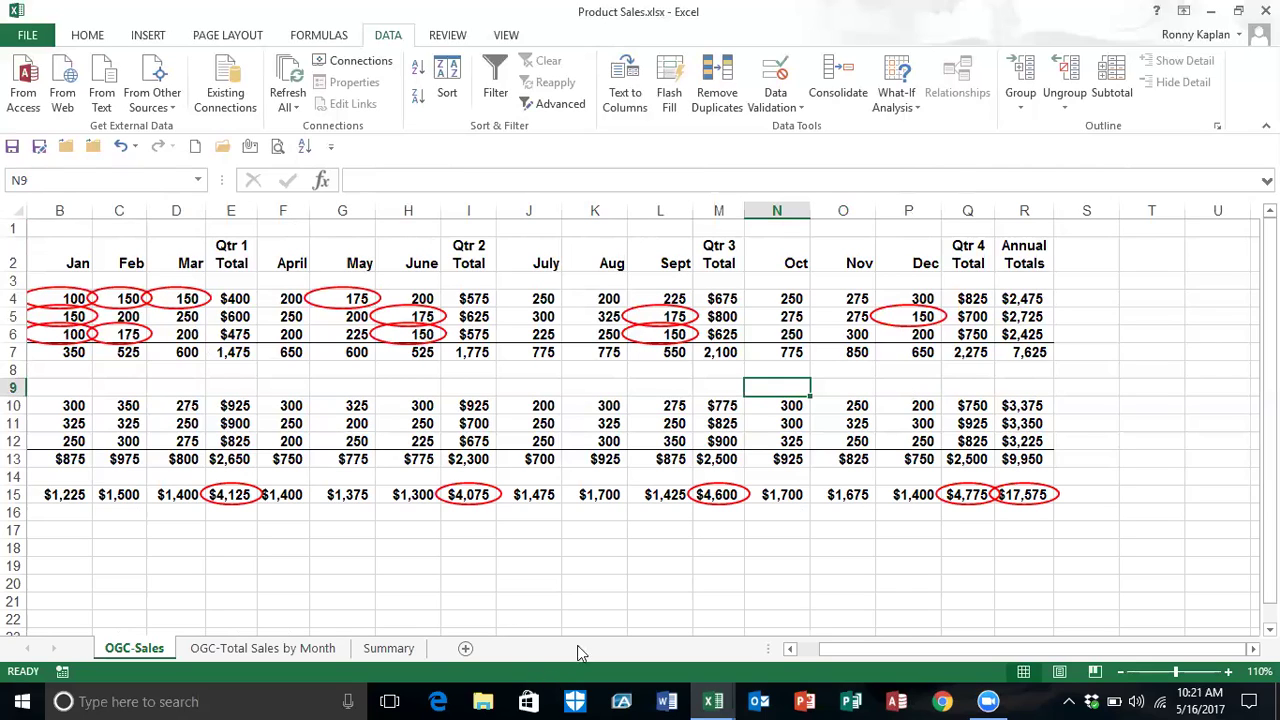
{"action": "left_click", "coordinate": [777, 105]}
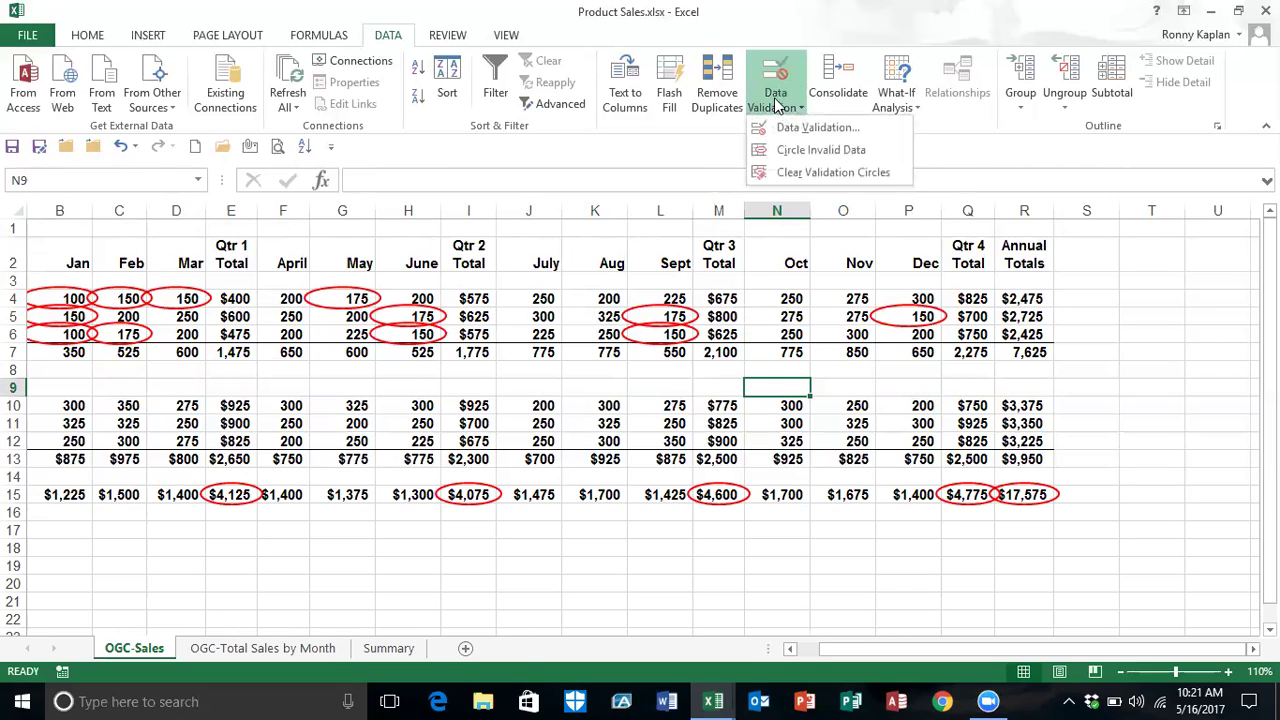
{"action": "left_click", "coordinate": [828, 174]}
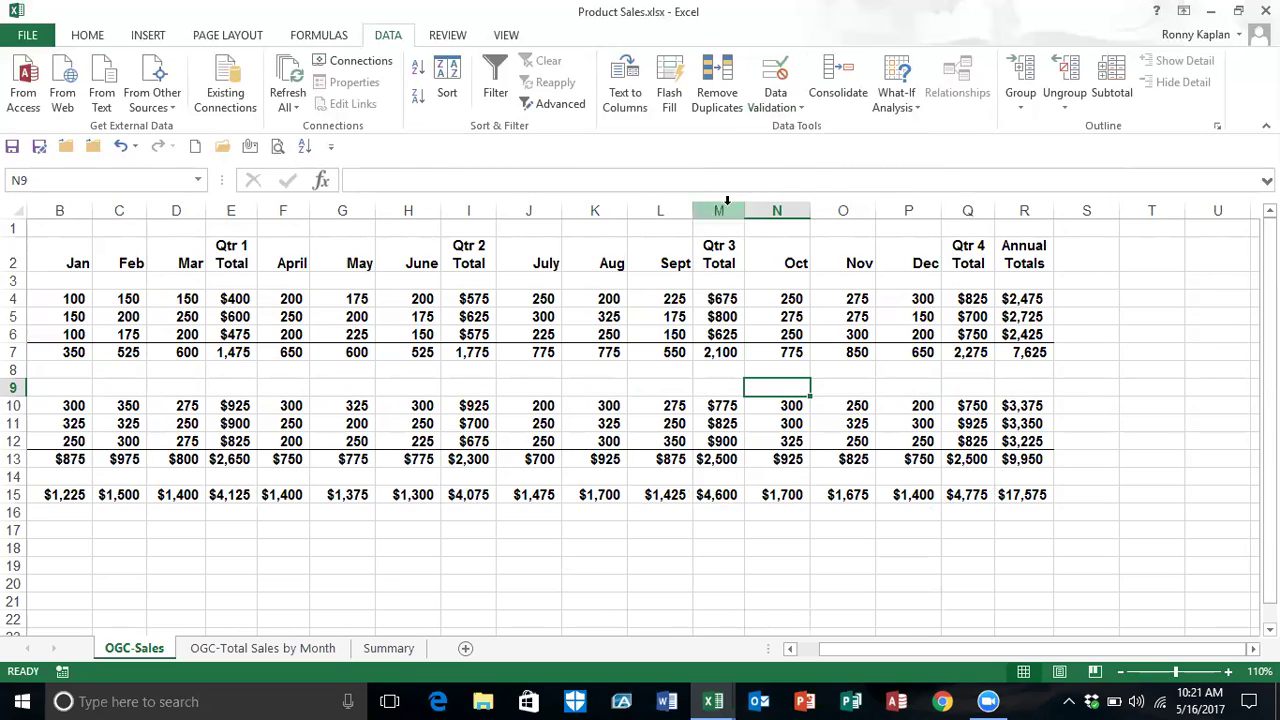
{"action": "left_click", "coordinate": [766, 110]}
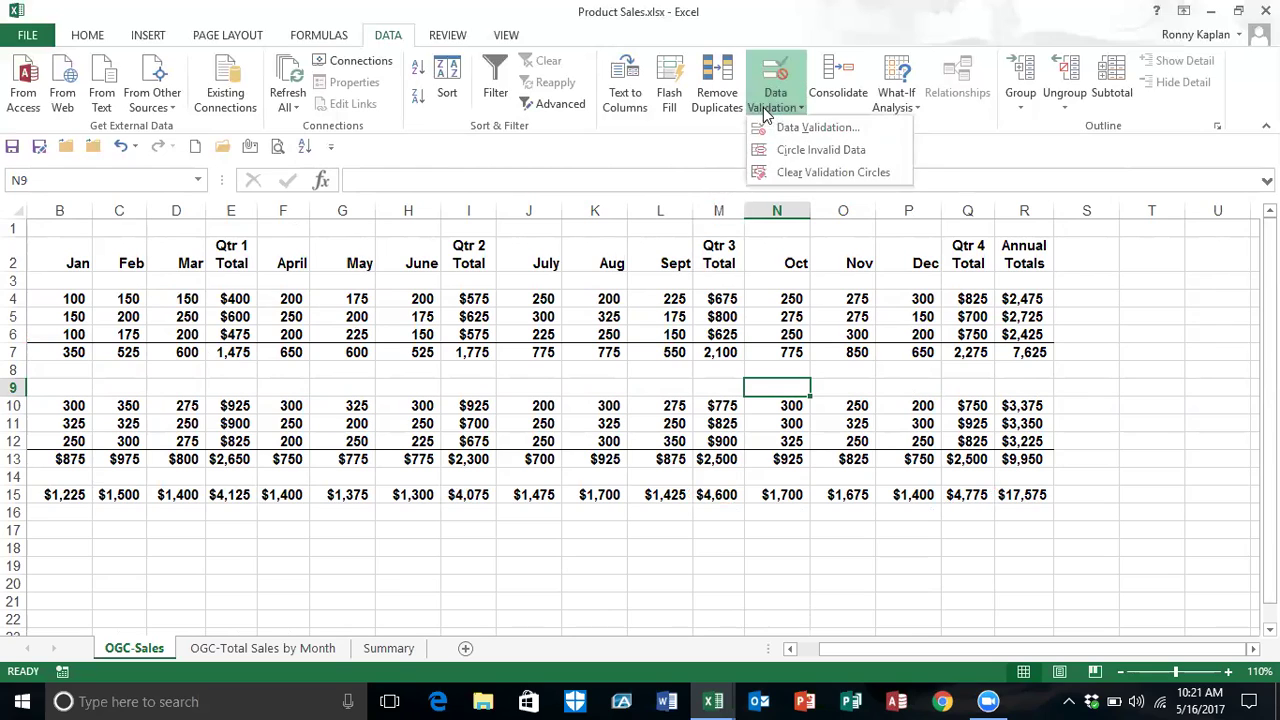
{"action": "left_click", "coordinate": [808, 152]}
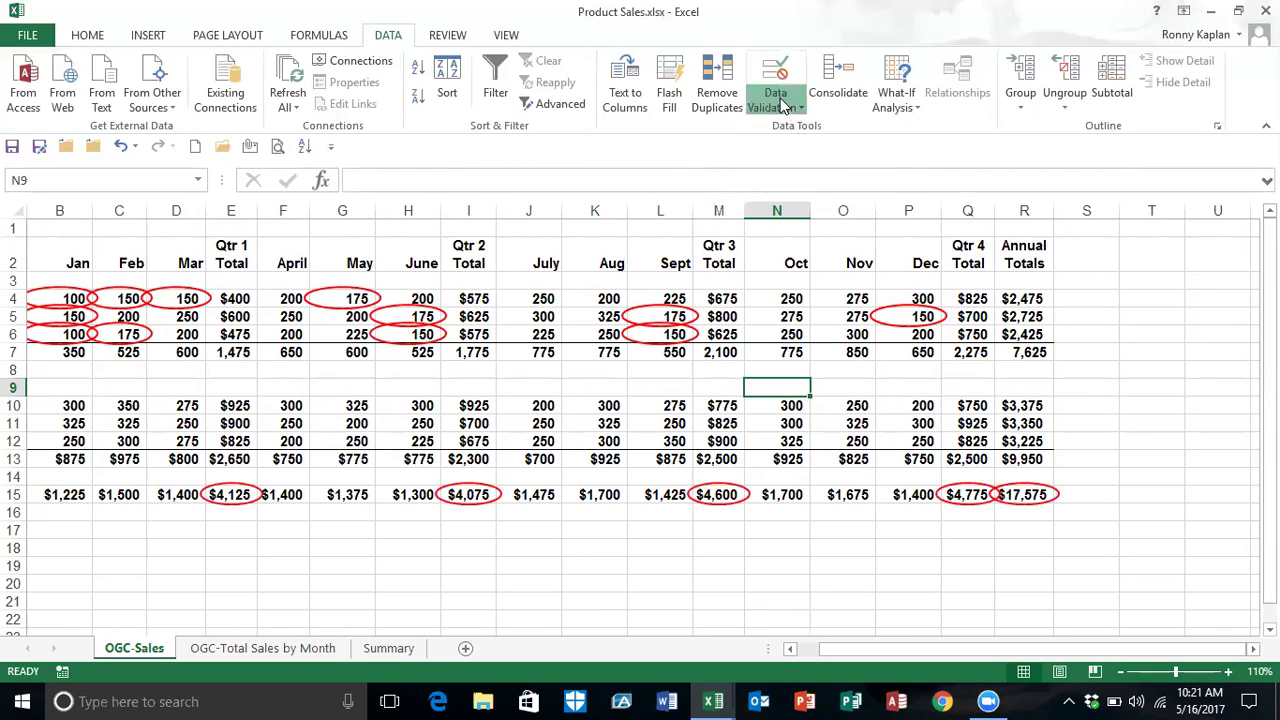
Remove all data validation settings from the sales figures in B4:Q7
{"action": "left_click", "coordinate": [786, 108]}
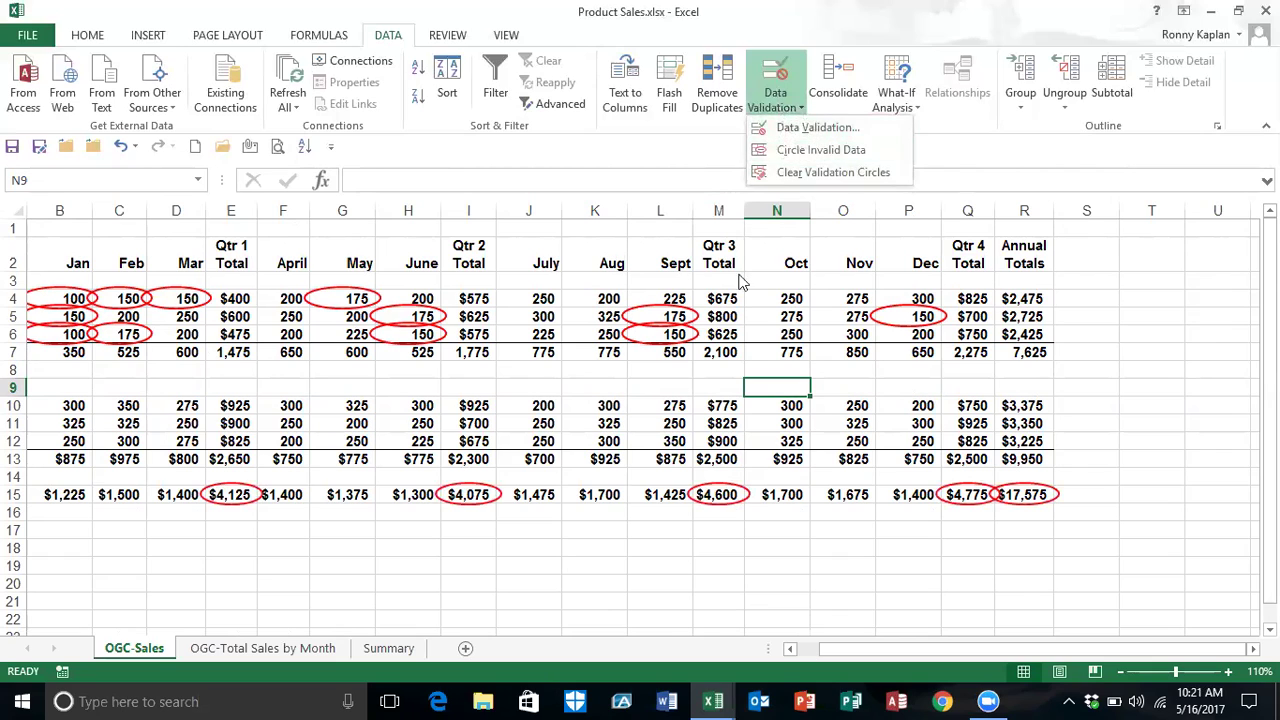
{"action": "left_click", "coordinate": [626, 382]}
{"action": "left_click_drag", "start_coordinate": [75, 298], "coordinate": [952, 347]}
{"action": "left_click", "coordinate": [765, 97]}
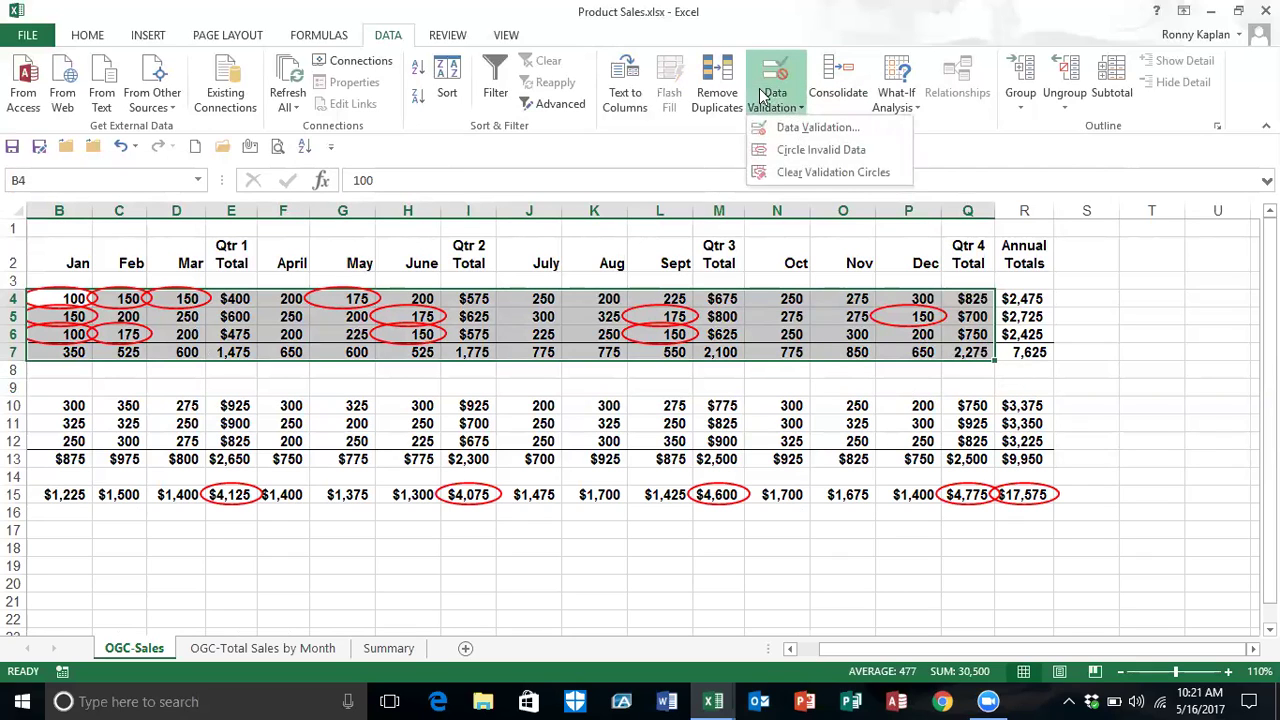
{"action": "left_click", "coordinate": [783, 127]}
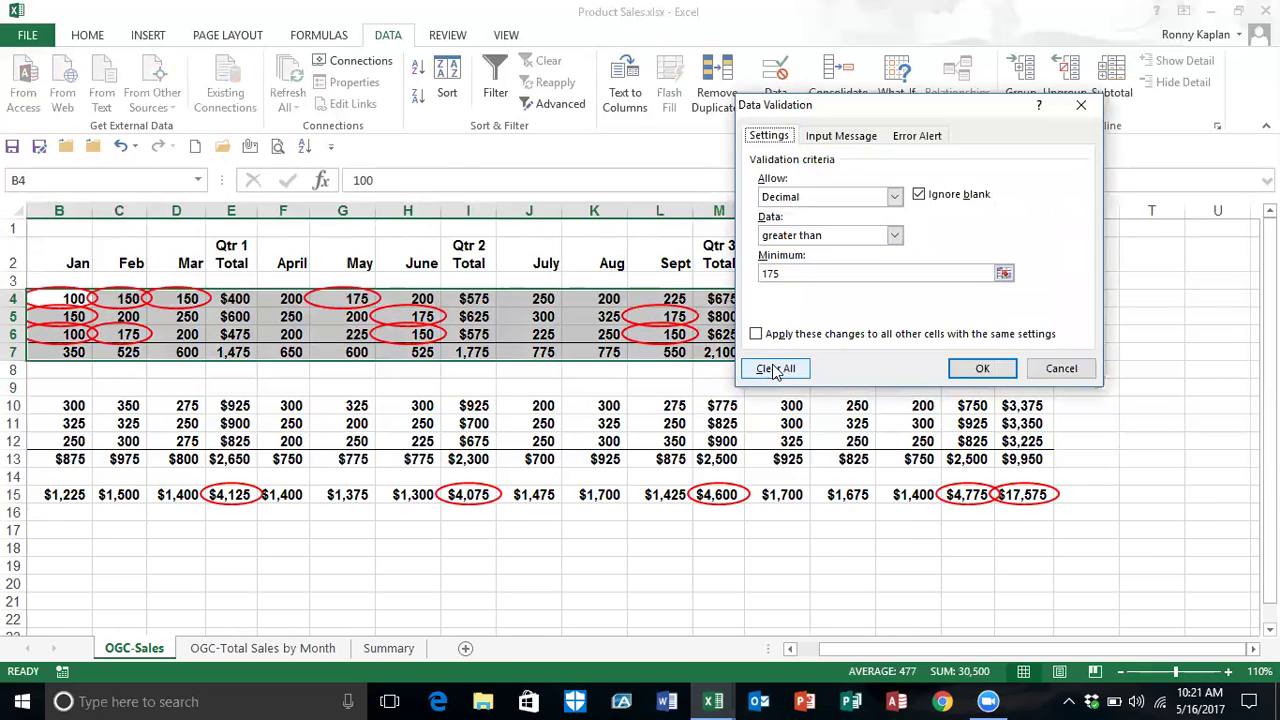
{"action": "left_click", "coordinate": [775, 369]}
{"action": "left_click", "coordinate": [998, 376]}
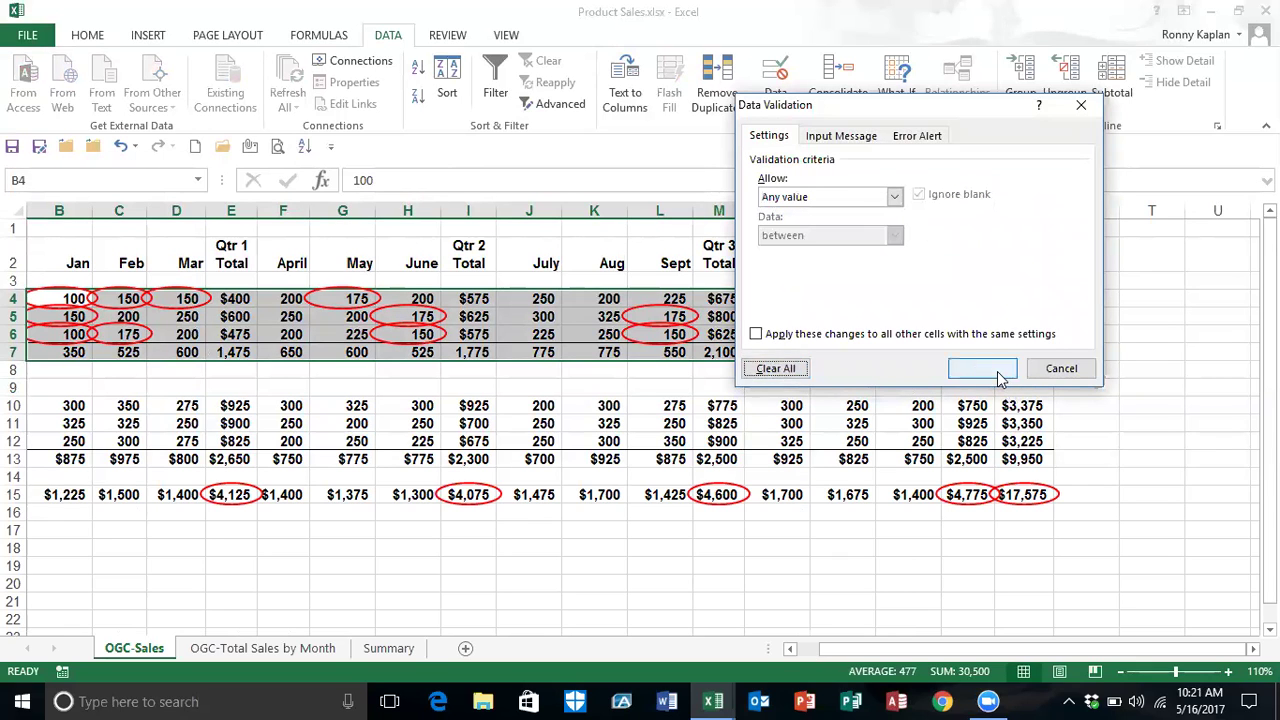
Remove all data validation settings from the totals in B15:R15
{"action": "left_click", "coordinate": [88, 497]}
{"action": "left_click_drag", "start_coordinate": [88, 497], "coordinate": [1020, 497]}
{"action": "left_click", "coordinate": [772, 108]}
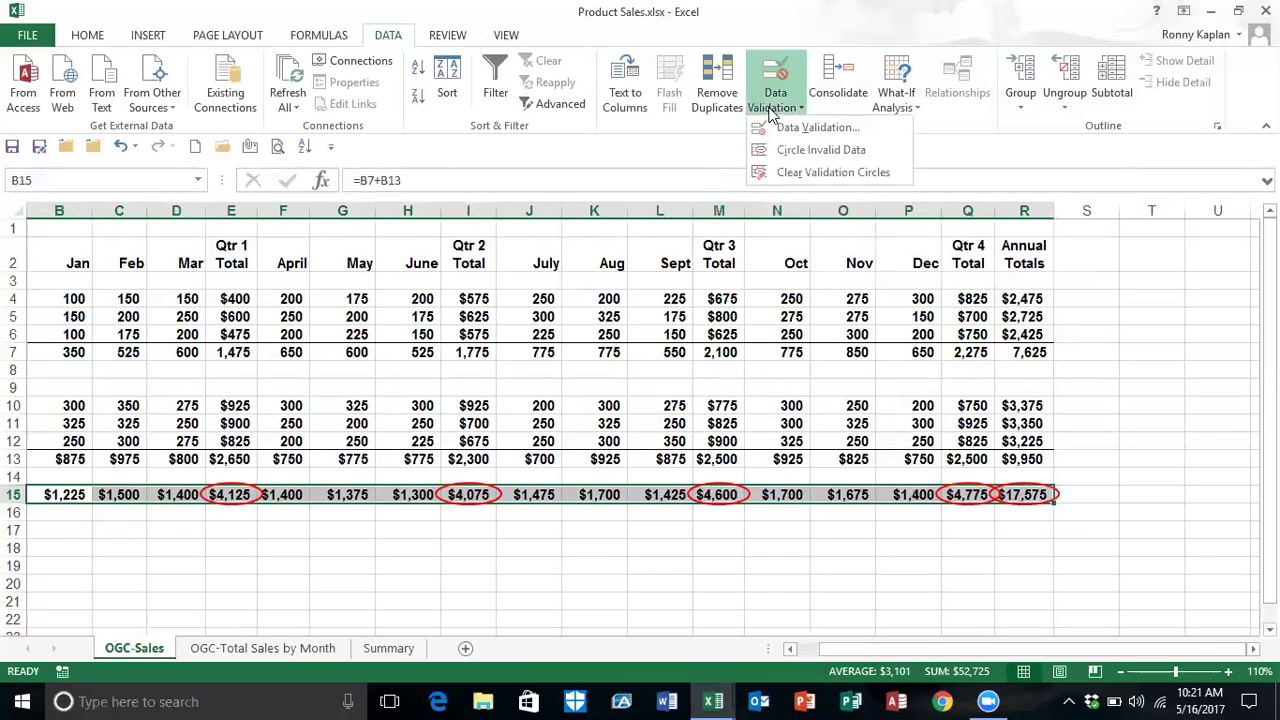
{"action": "left_click", "coordinate": [790, 128]}
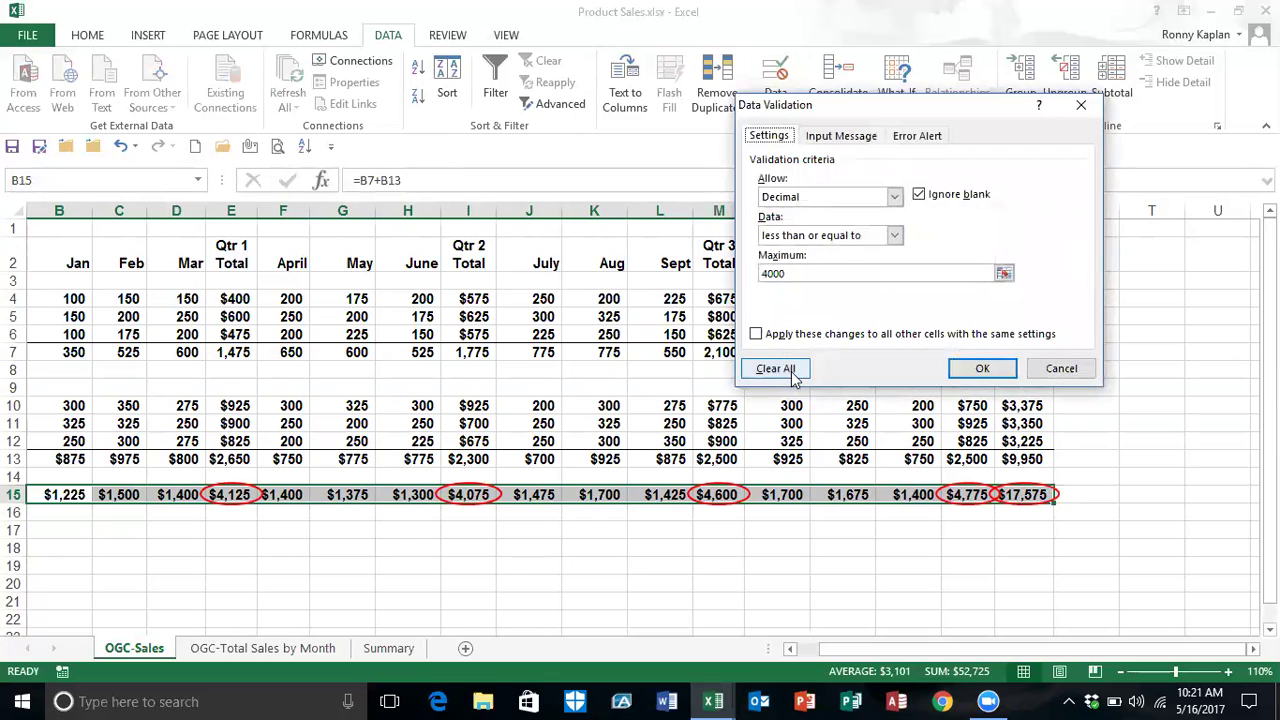
{"action": "left_click", "coordinate": [790, 369]}
{"action": "left_click", "coordinate": [968, 368]}
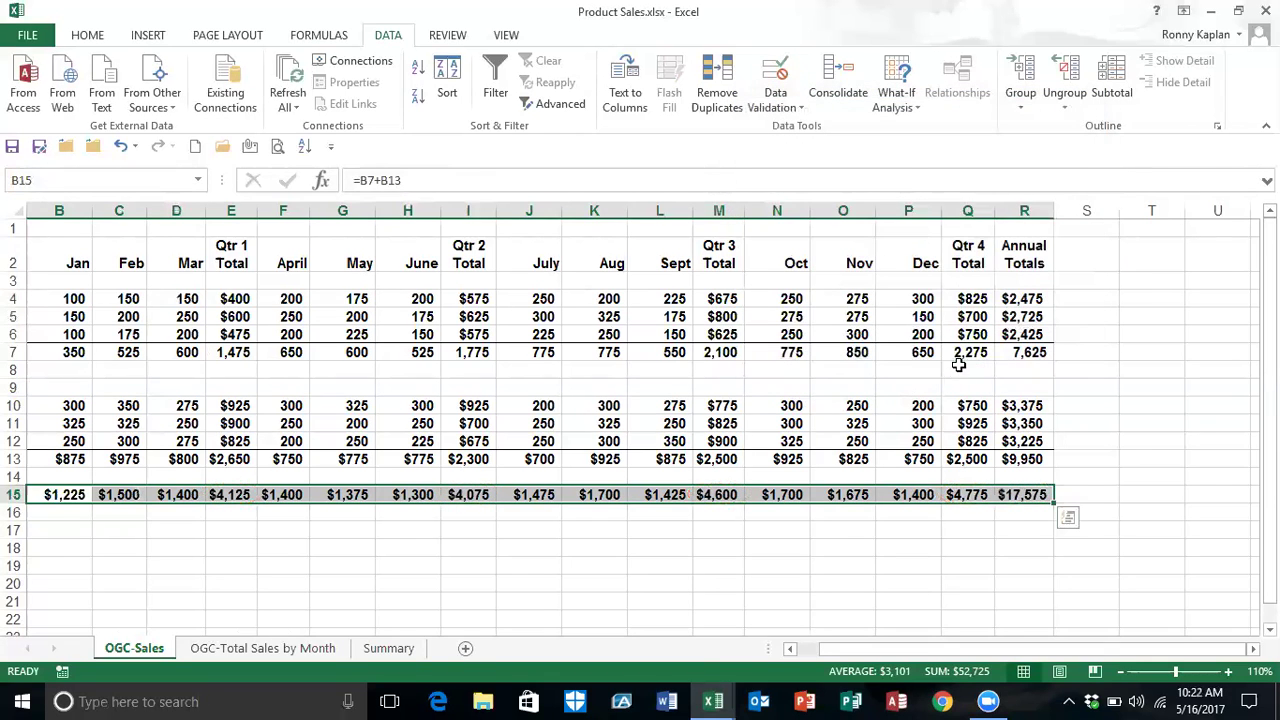
Circle invalid data on the OGC-Sales sheet again to check whether any validation rules remain
{"action": "left_click", "coordinate": [843, 547]}
{"action": "left_click", "coordinate": [776, 106]}
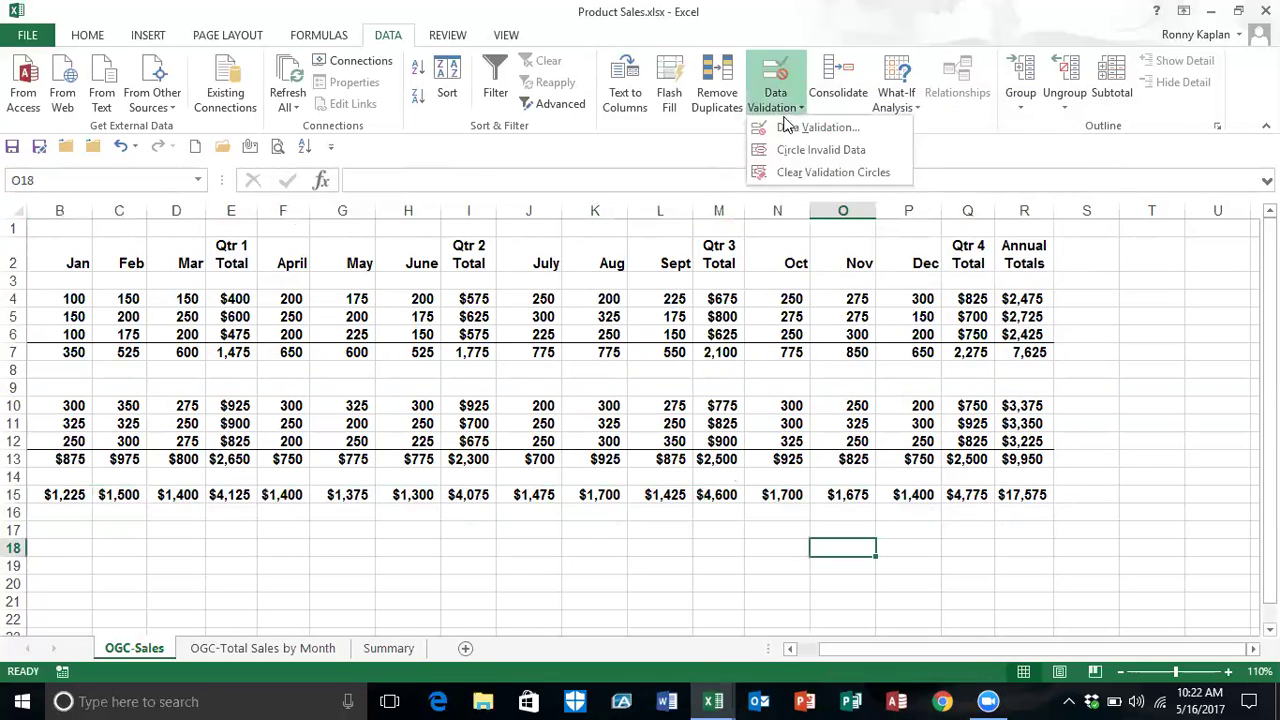
{"action": "left_click", "coordinate": [800, 149]}
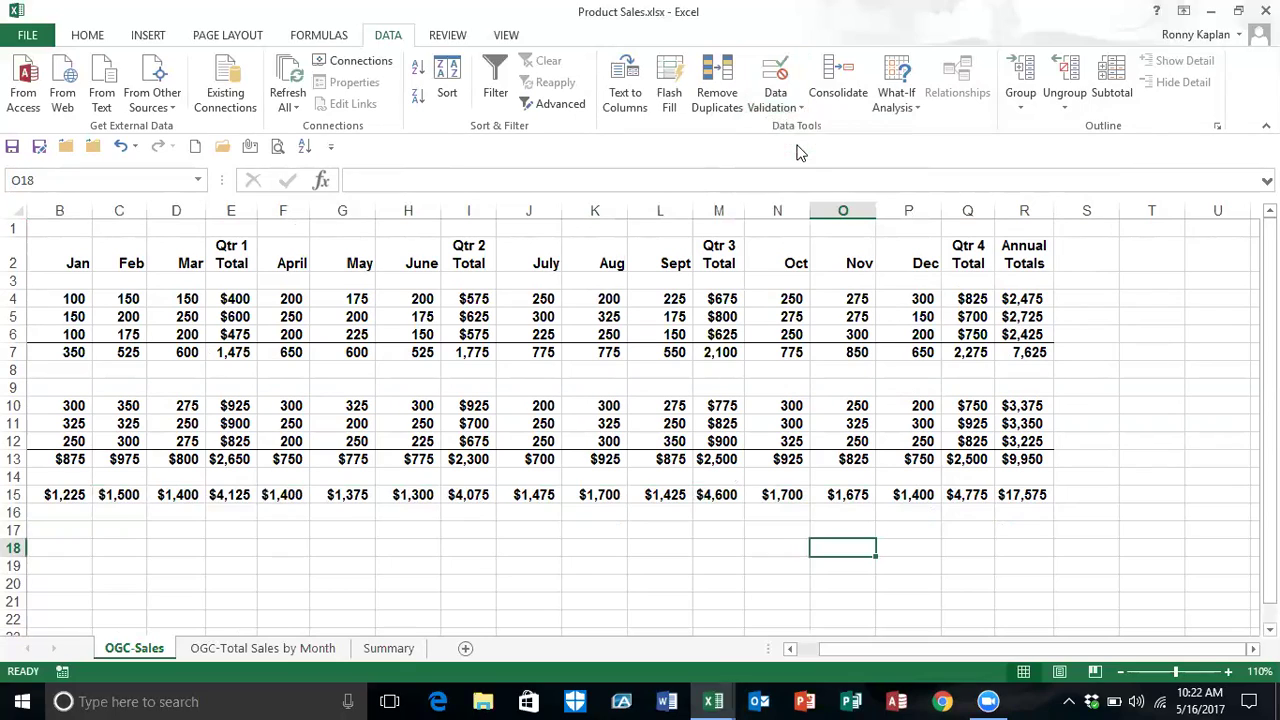
{"action": "left_click", "coordinate": [604, 613]}
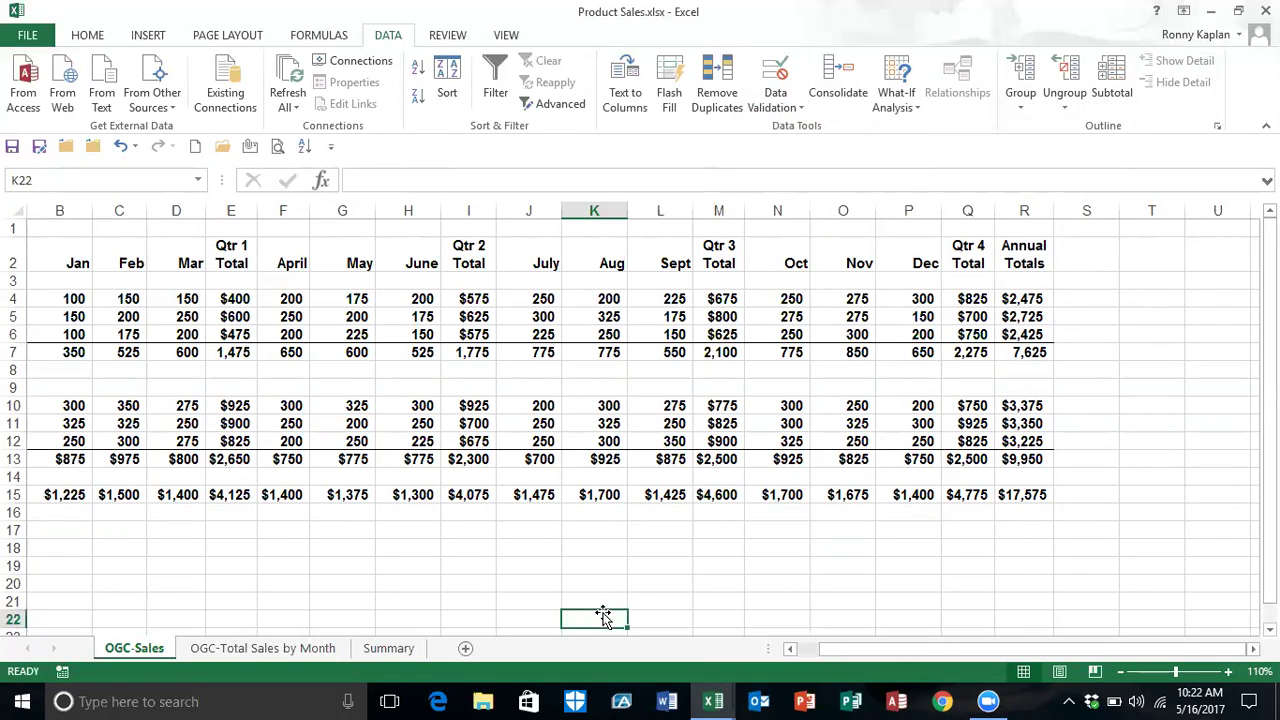
{"action": "left_click", "coordinate": [766, 106]}
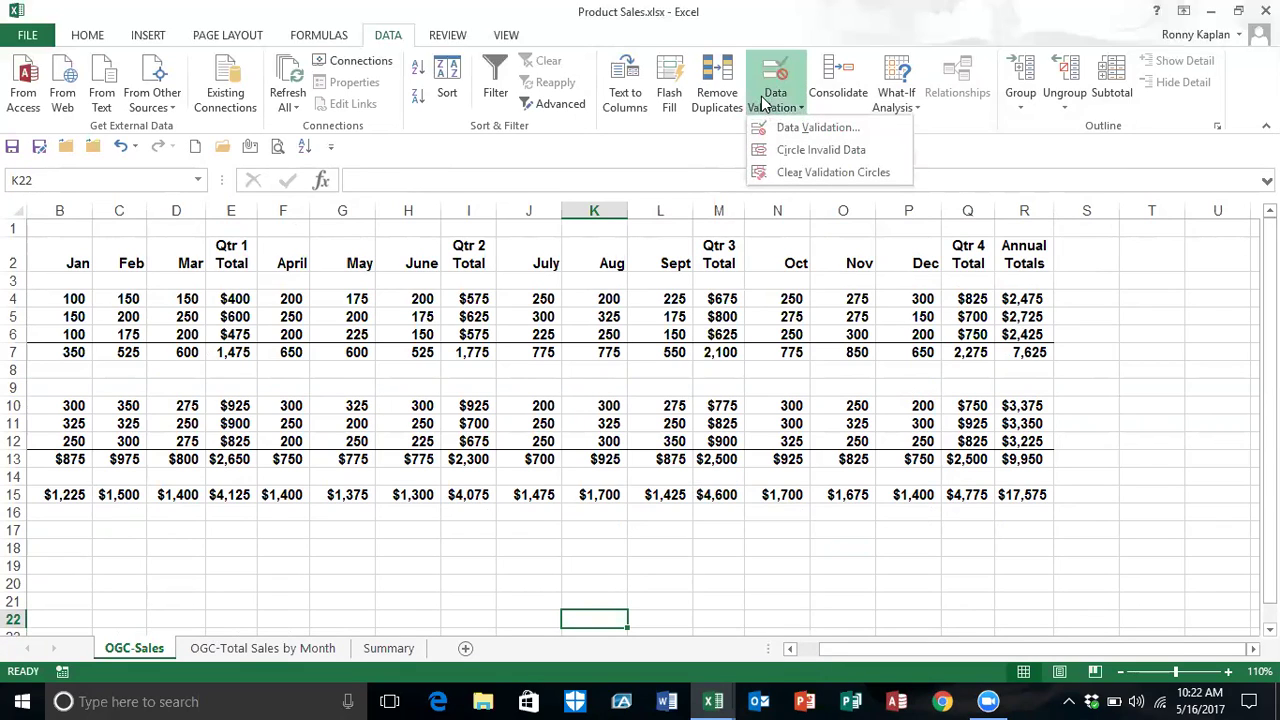
{"action": "left_click", "coordinate": [988, 183]}
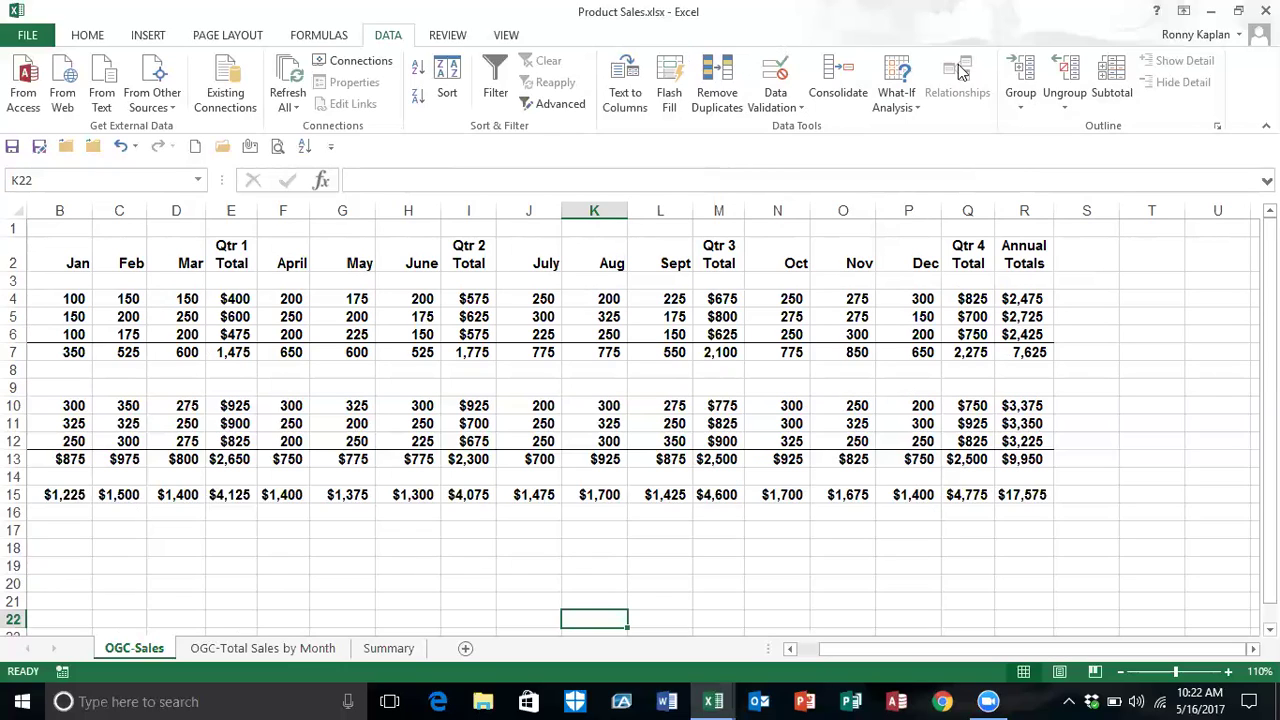
{"action": "left_click", "coordinate": [648, 171]}
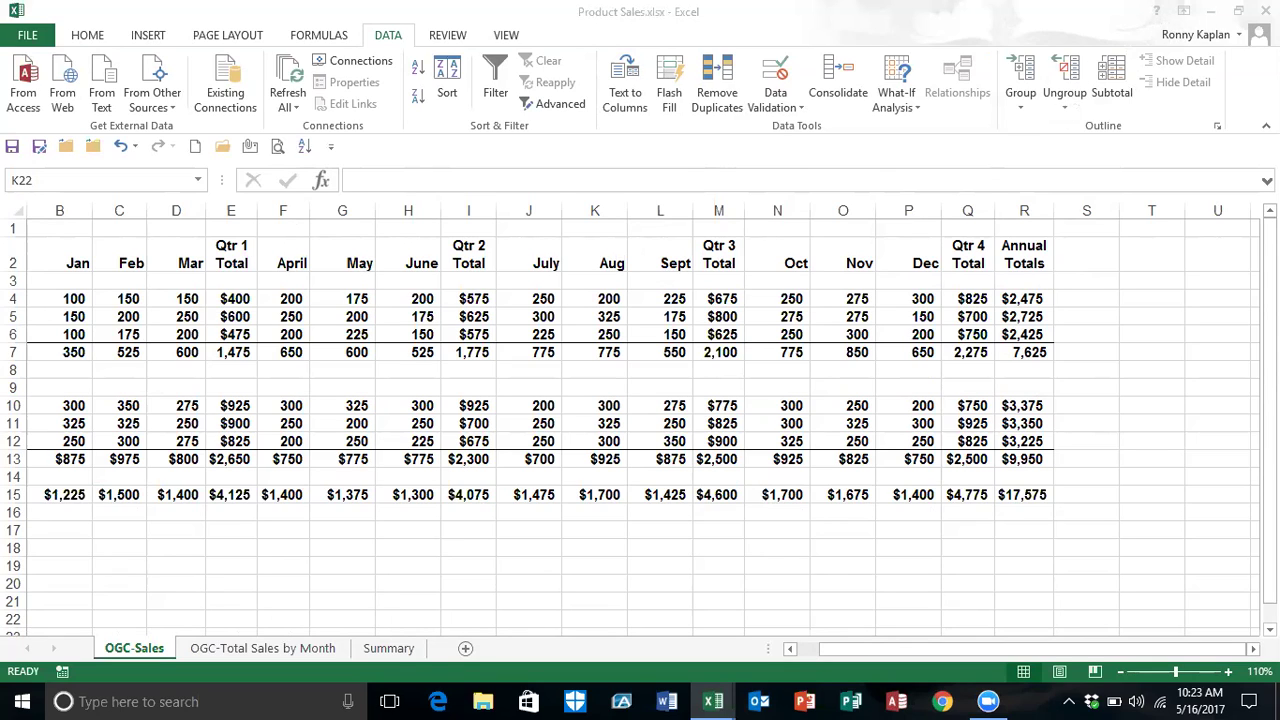
Close Product Sales.xlsx and Monthly Expenses.xlsx without saving the changes to either workbook
{"action": "left_click", "coordinate": [1266, 10]}
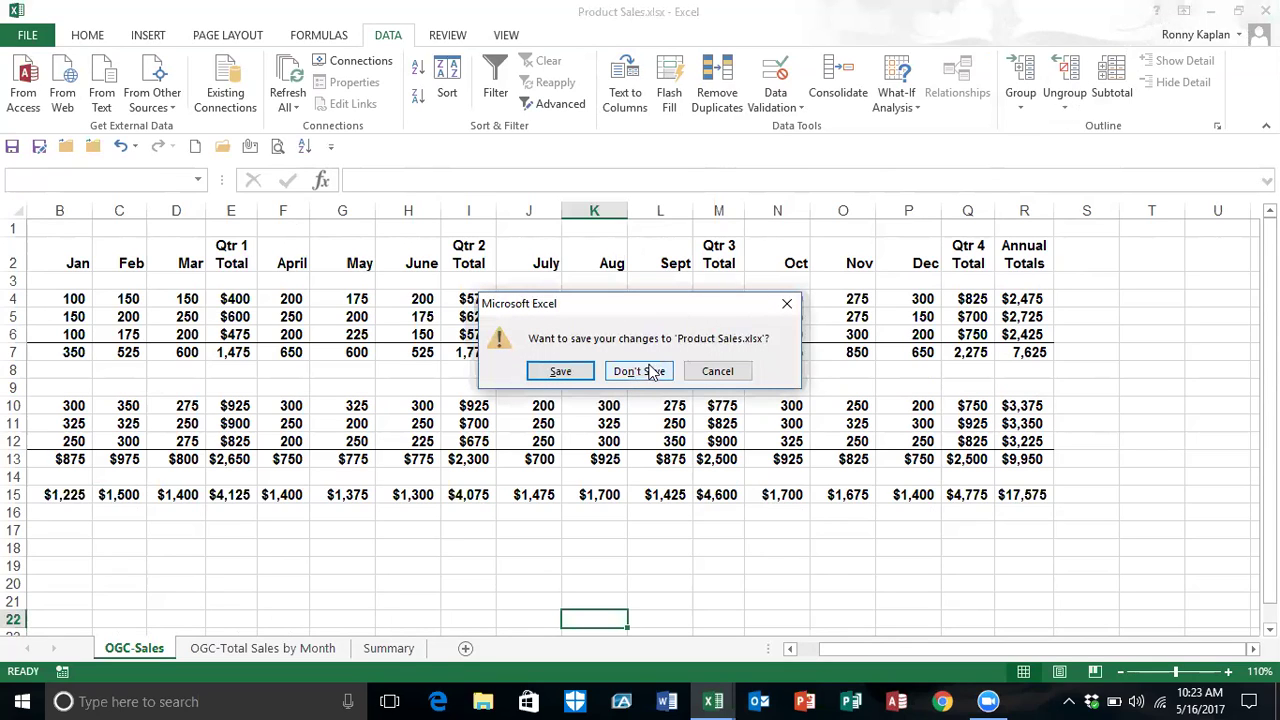
{"action": "left_click", "coordinate": [651, 373]}
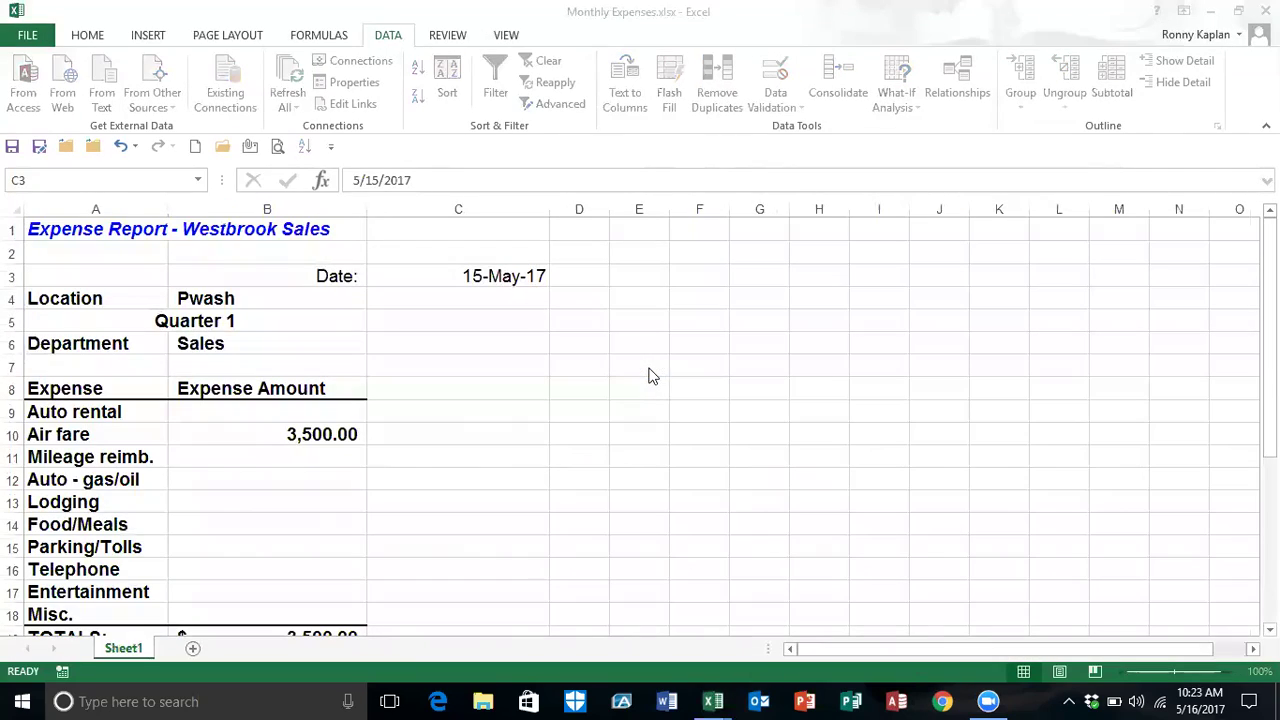
{"action": "left_click", "coordinate": [1266, 10]}
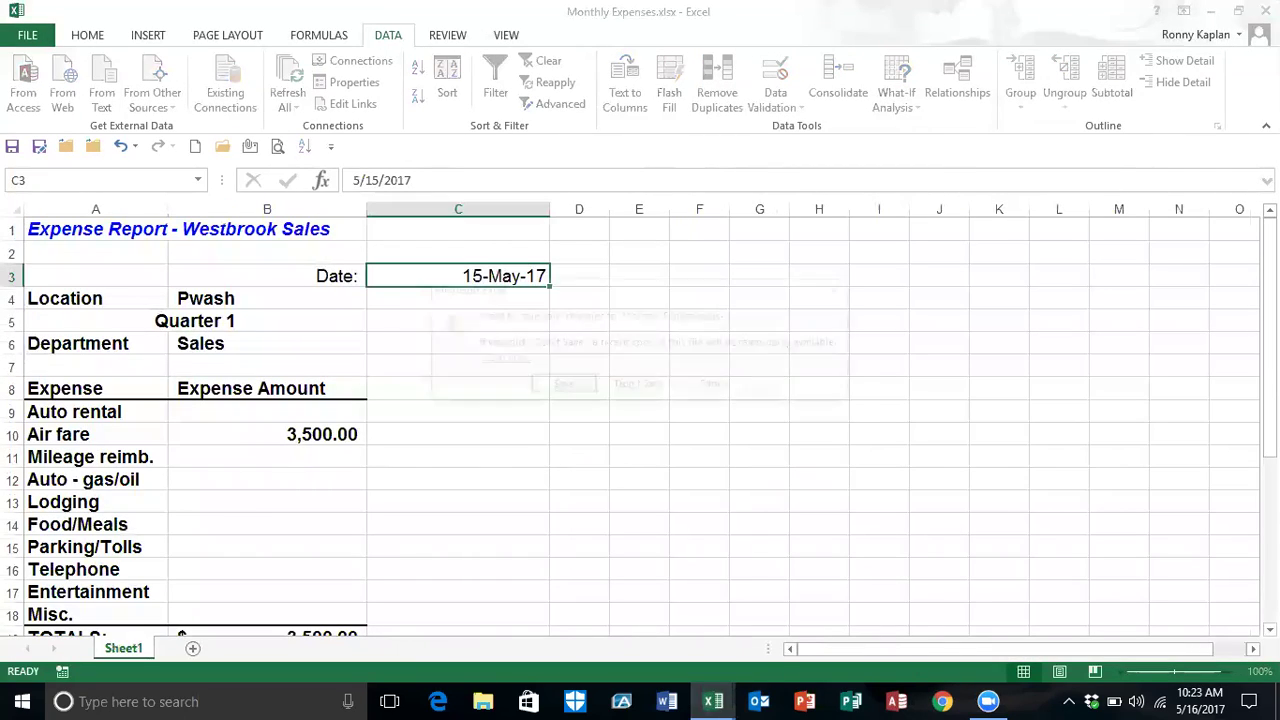
{"action": "left_click", "coordinate": [648, 383]}
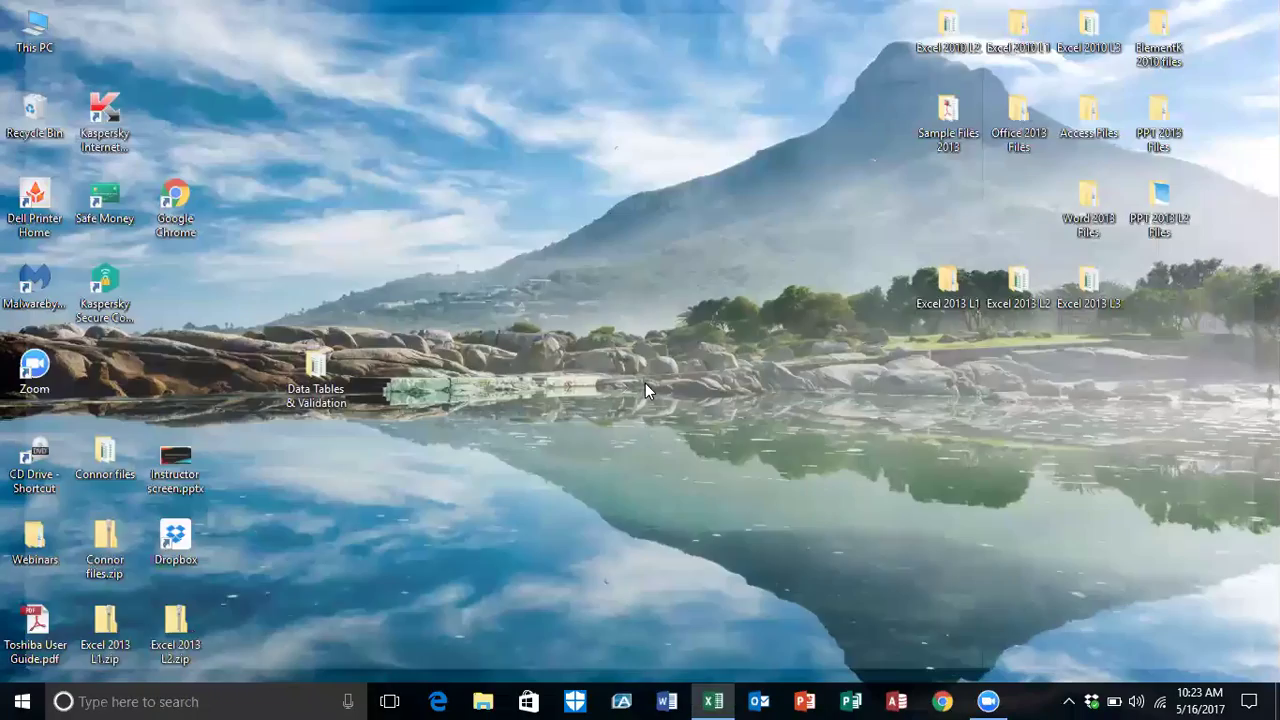